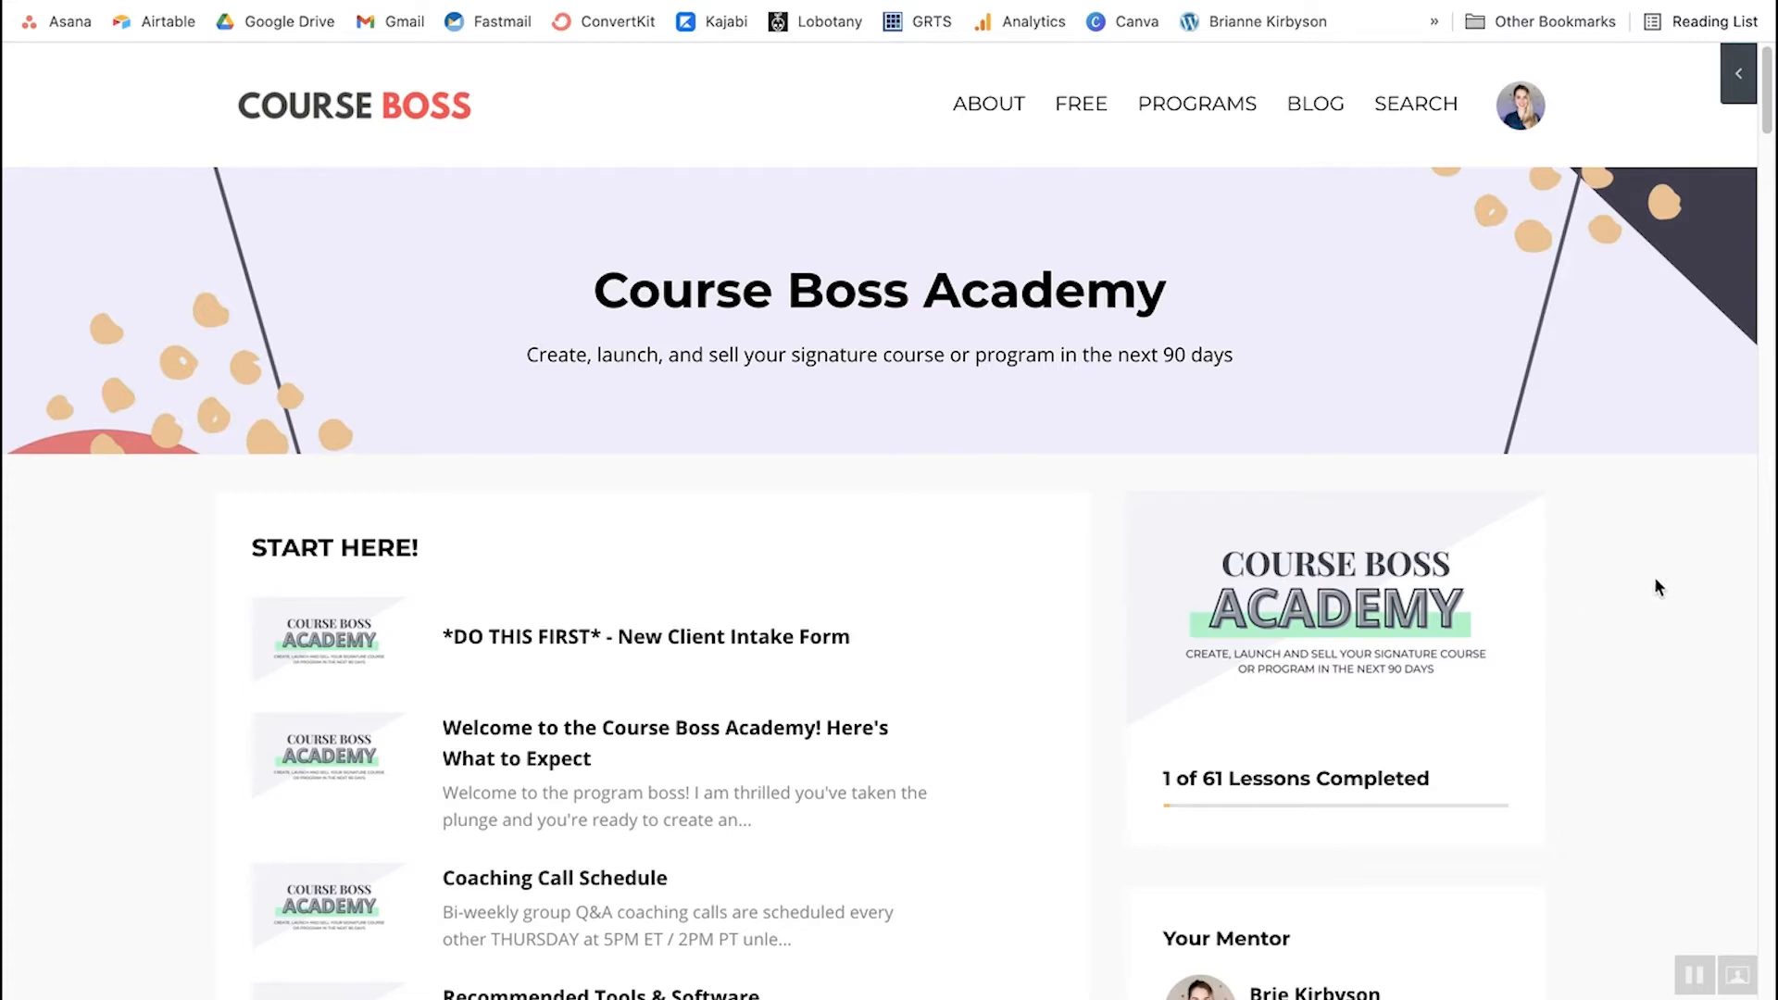
- Look through the Course Boss Academy lesson list and open the Market Research & Collecting VOC Data lesson to review its layout
scroll(1695, 611, down, 3)
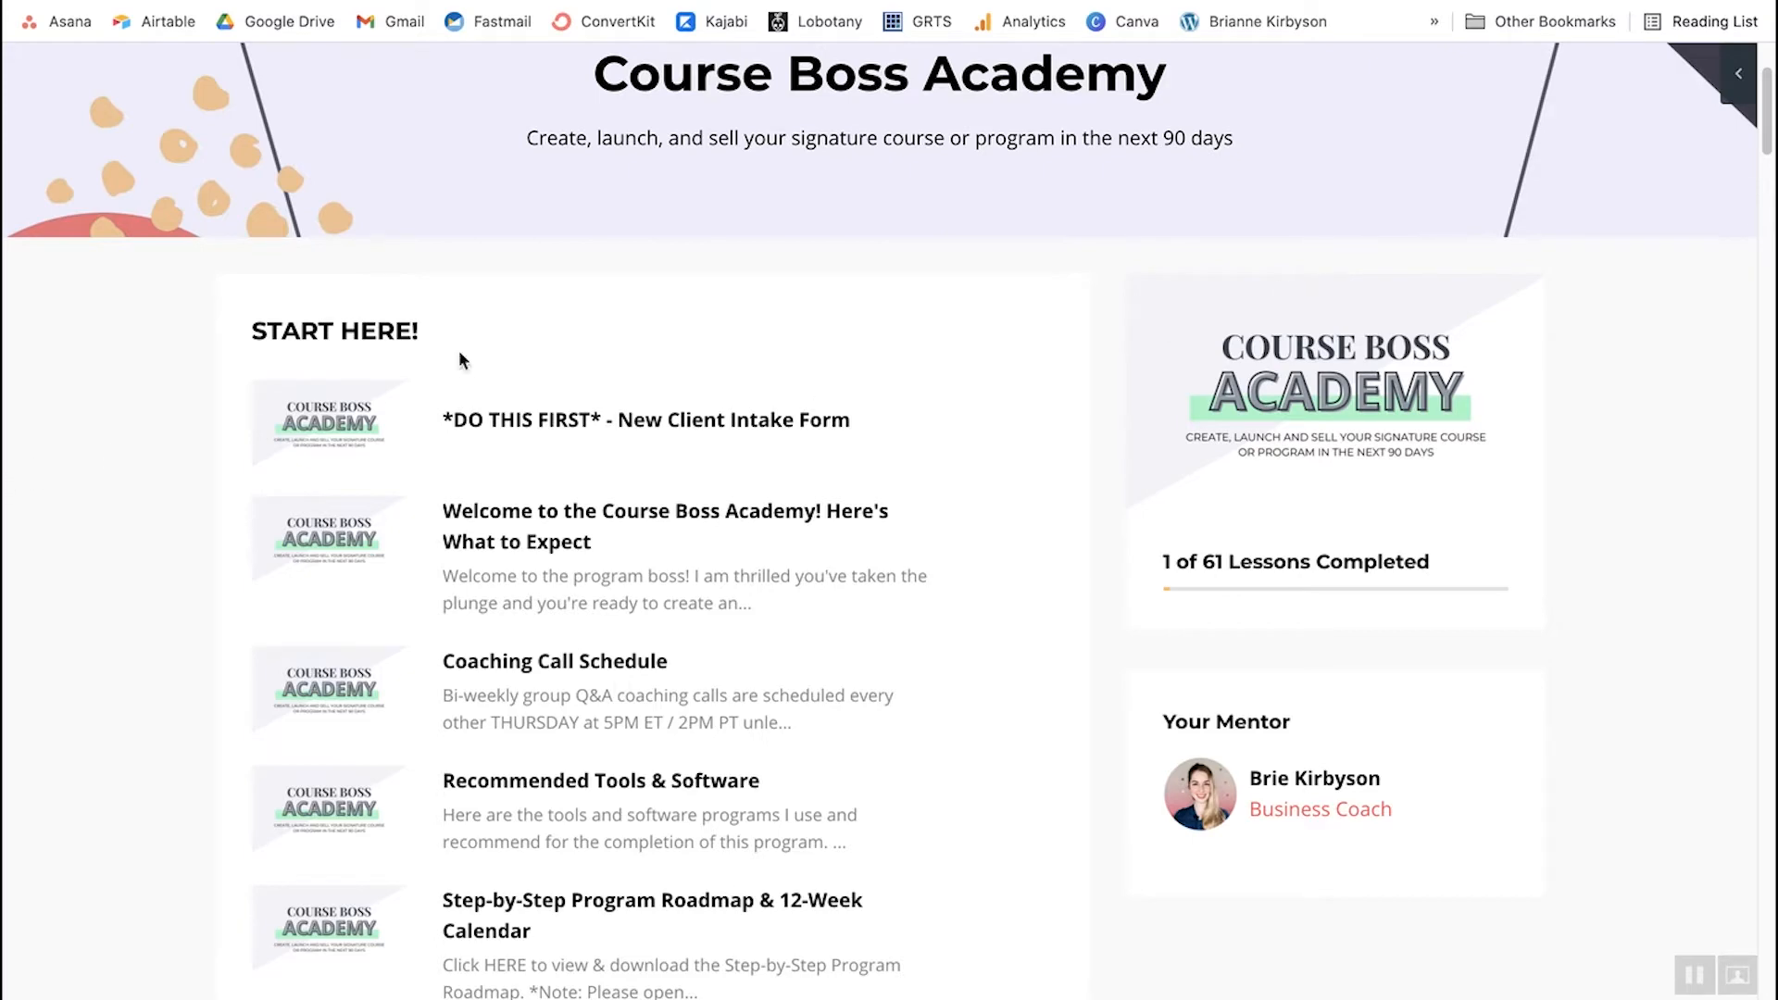
scroll(922, 544, down, 1)
scroll(923, 545, down, 12)
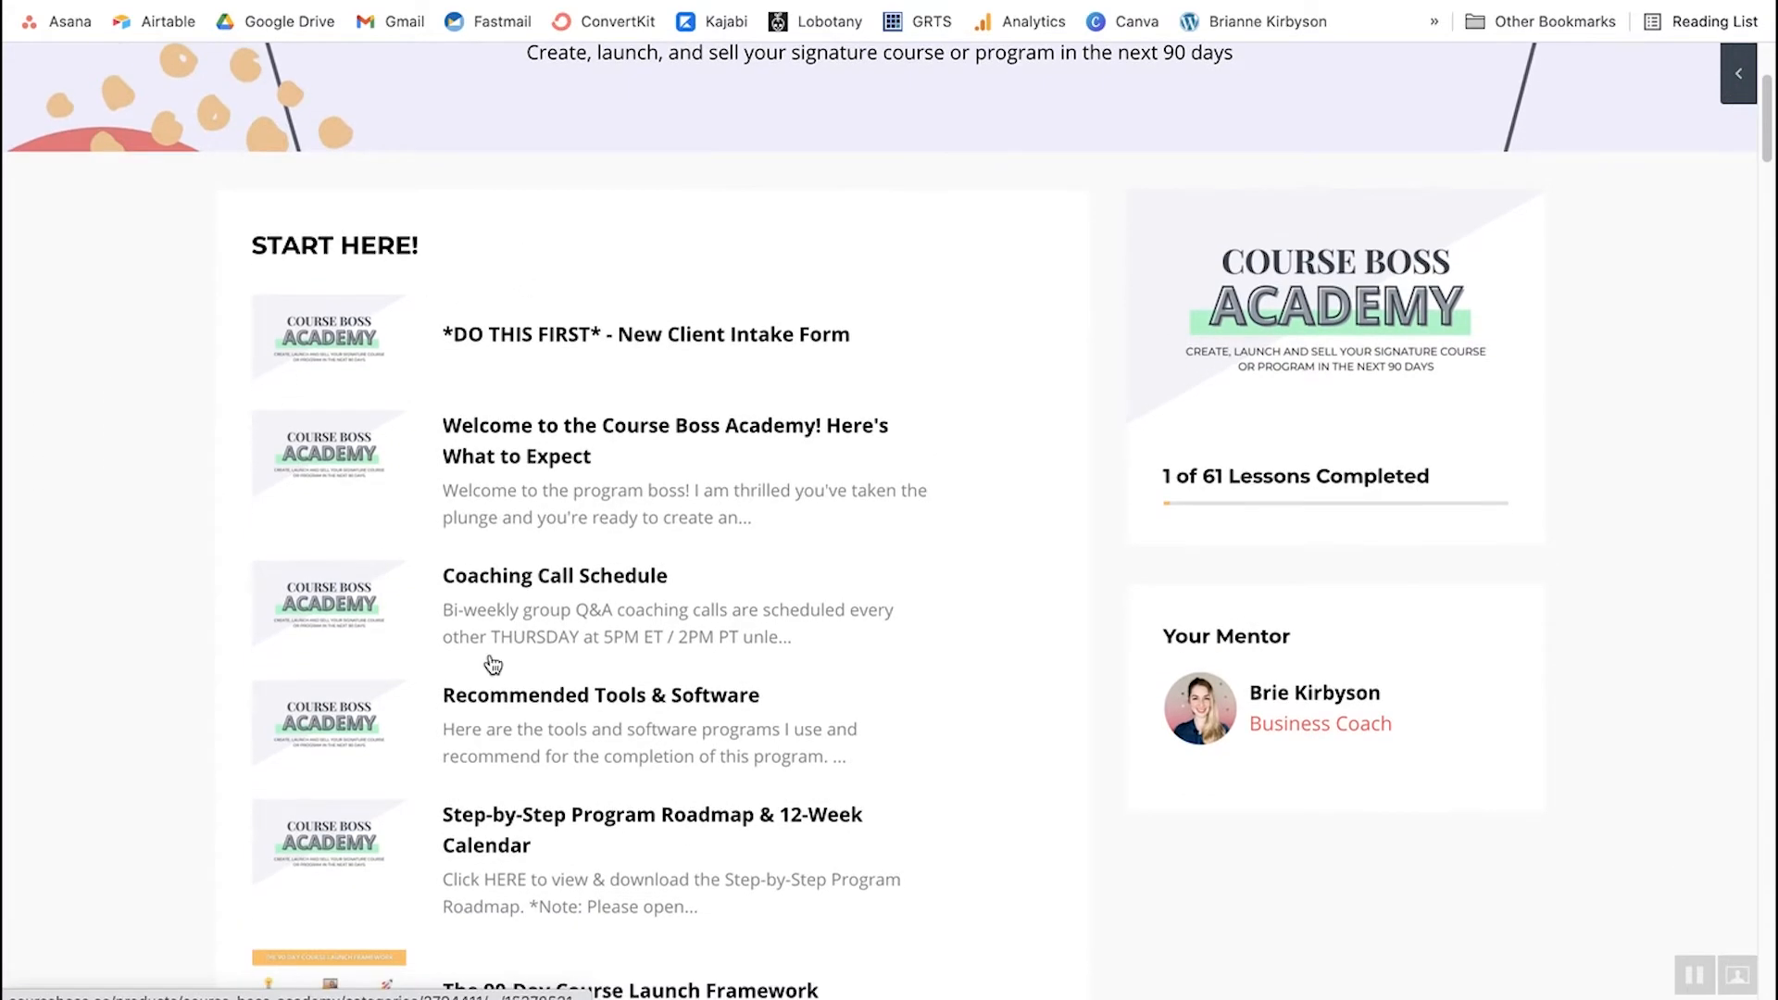
scroll(665, 527, down, 6)
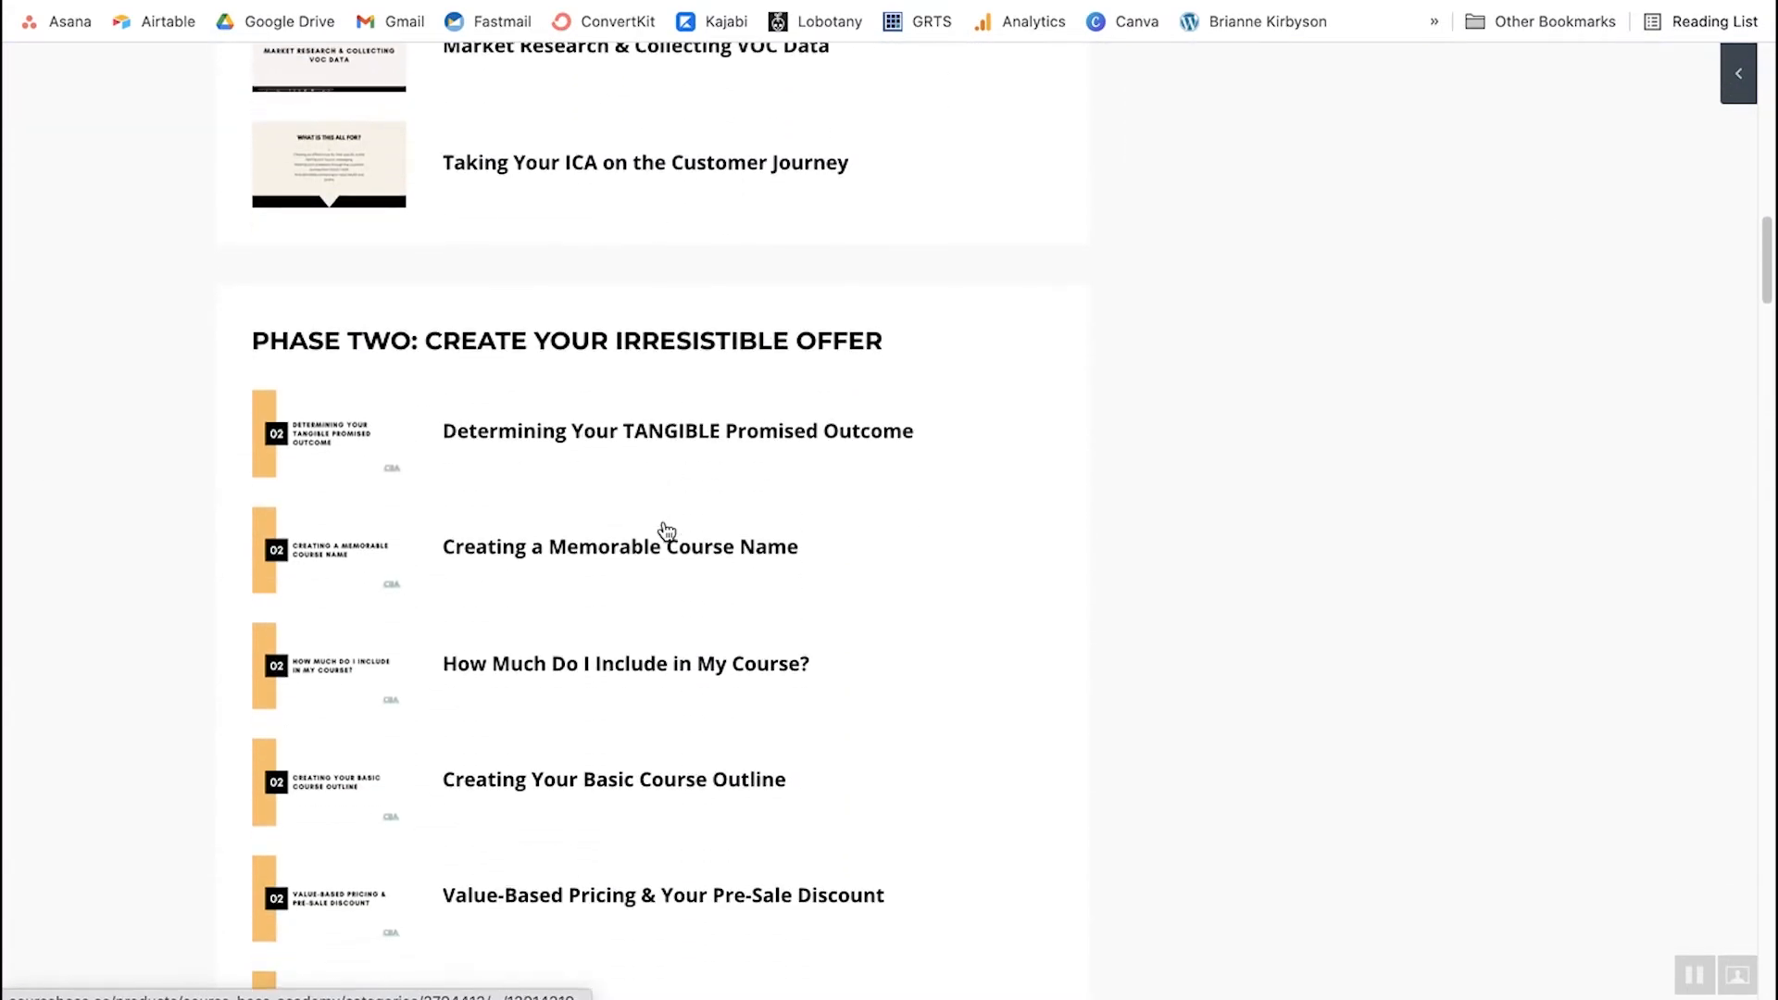
scroll(677, 512, down, 14)
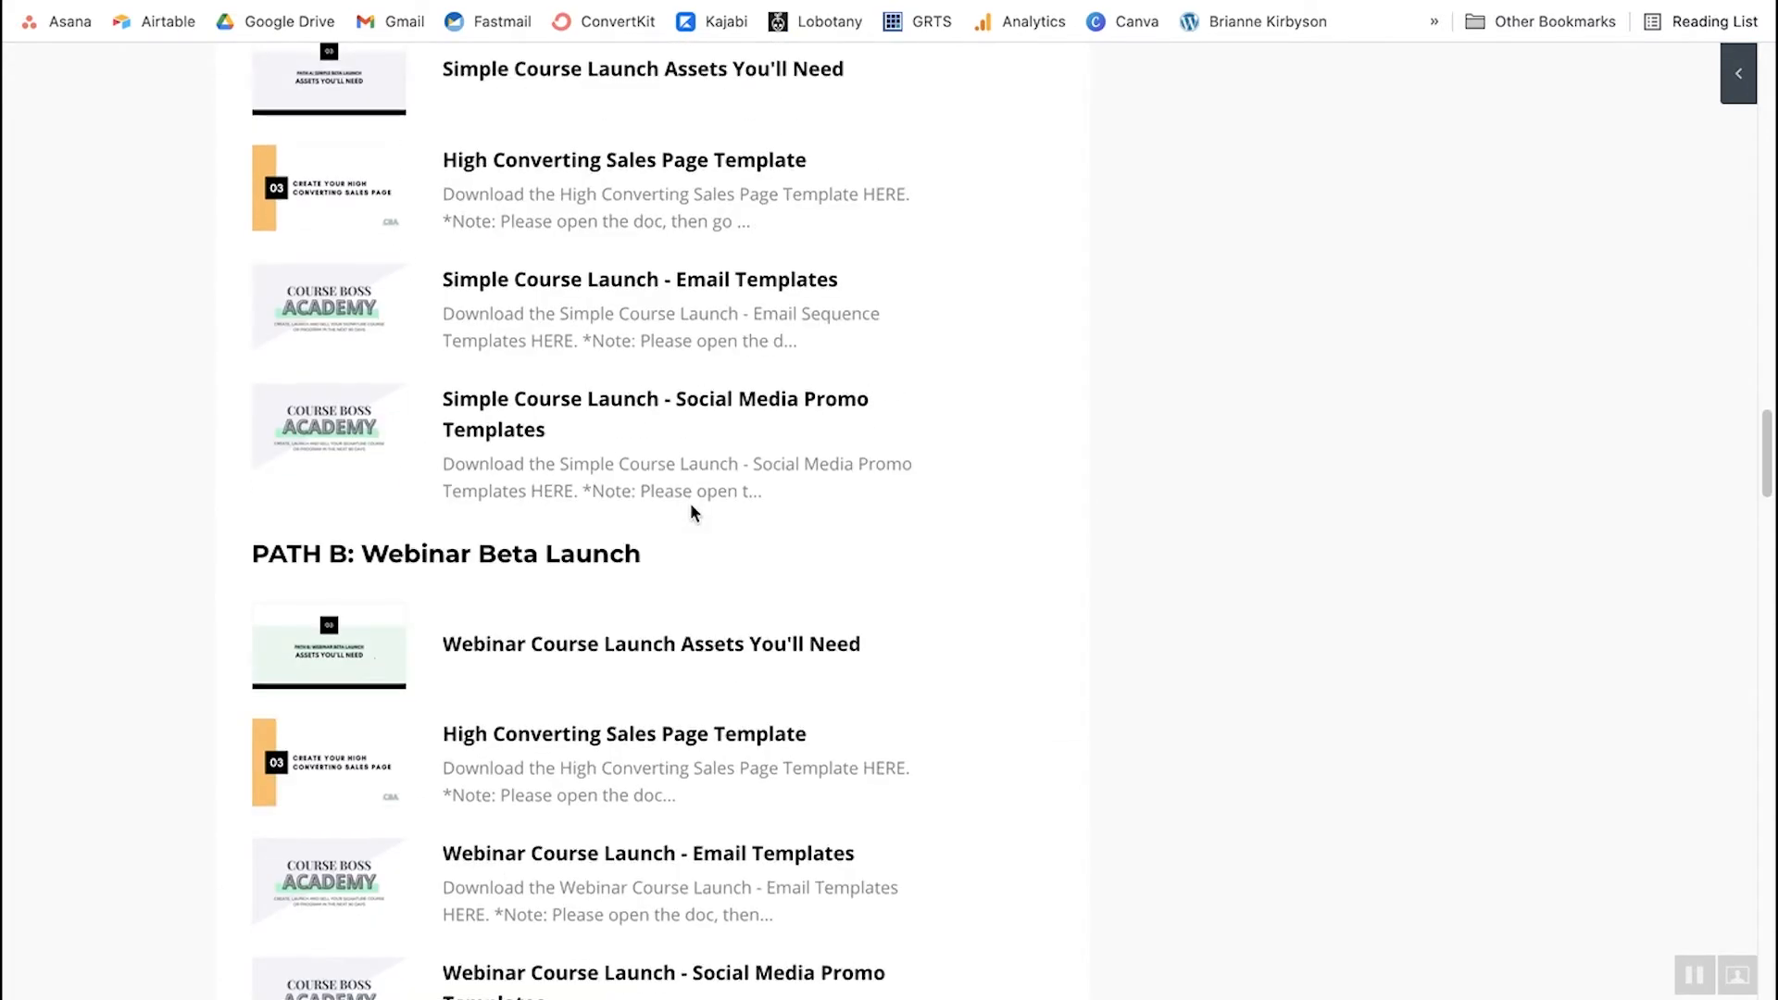
scroll(690, 512, up, 20)
click(627, 422)
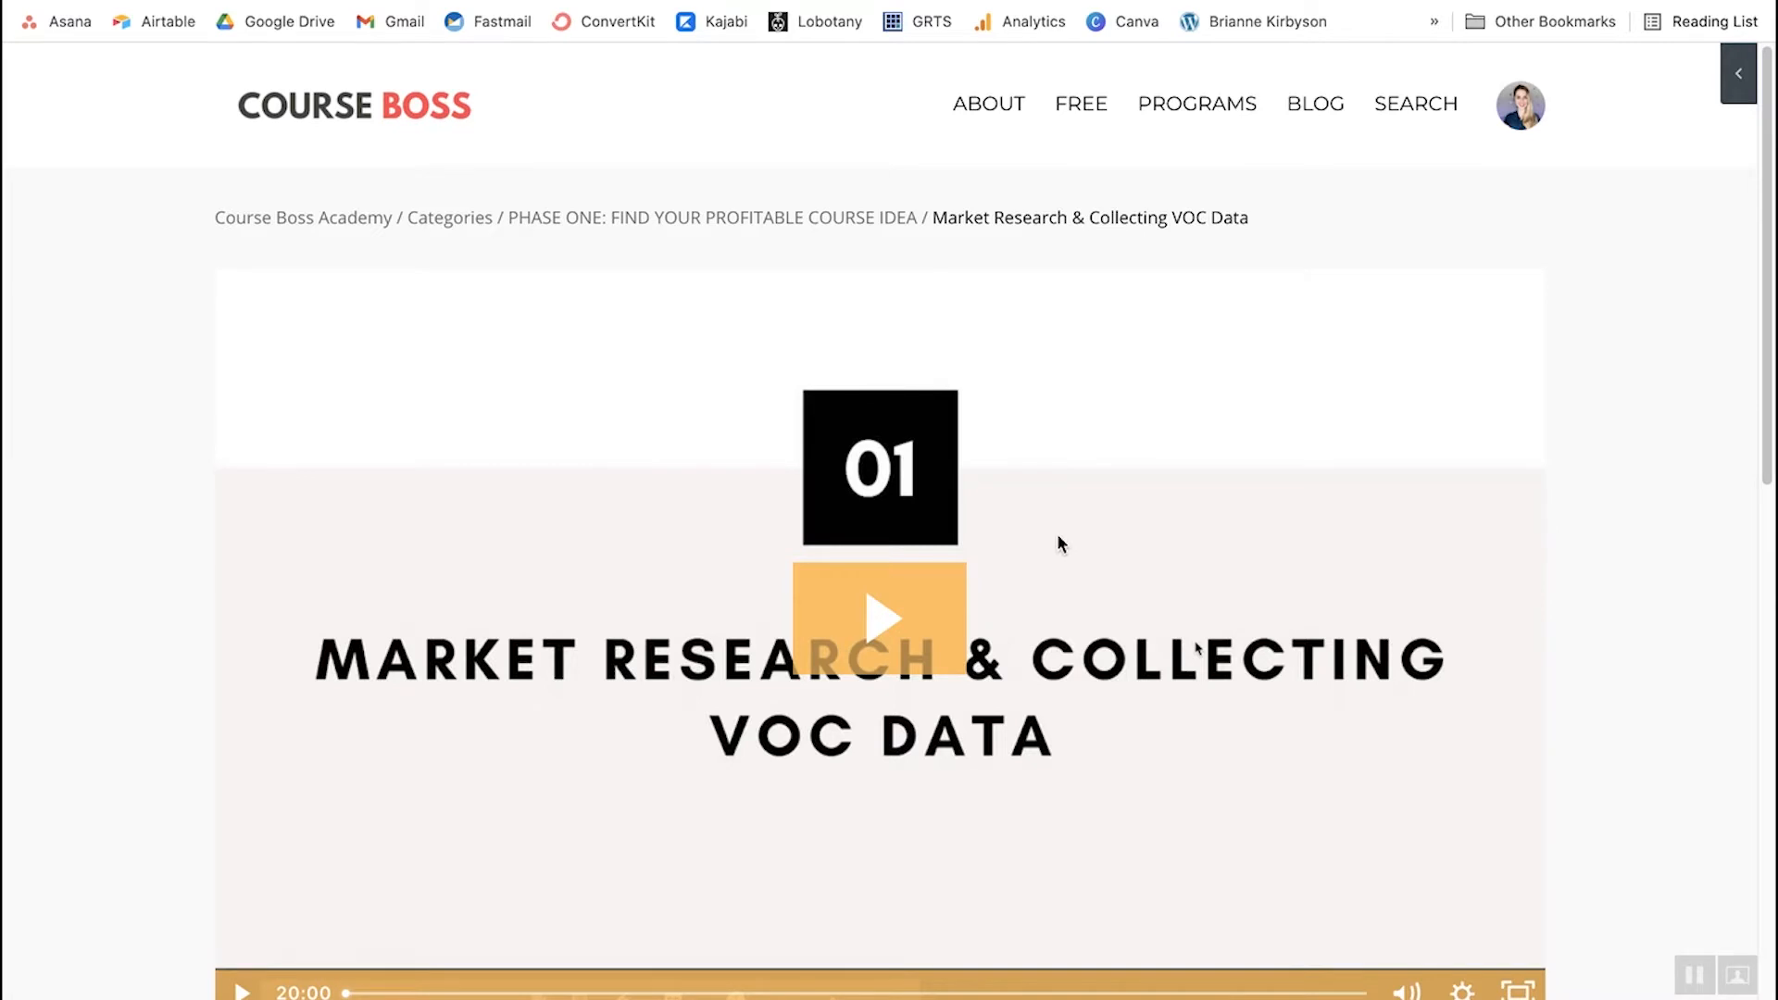
scroll(1278, 503, down, 3)
scroll(1148, 435, down, 10)
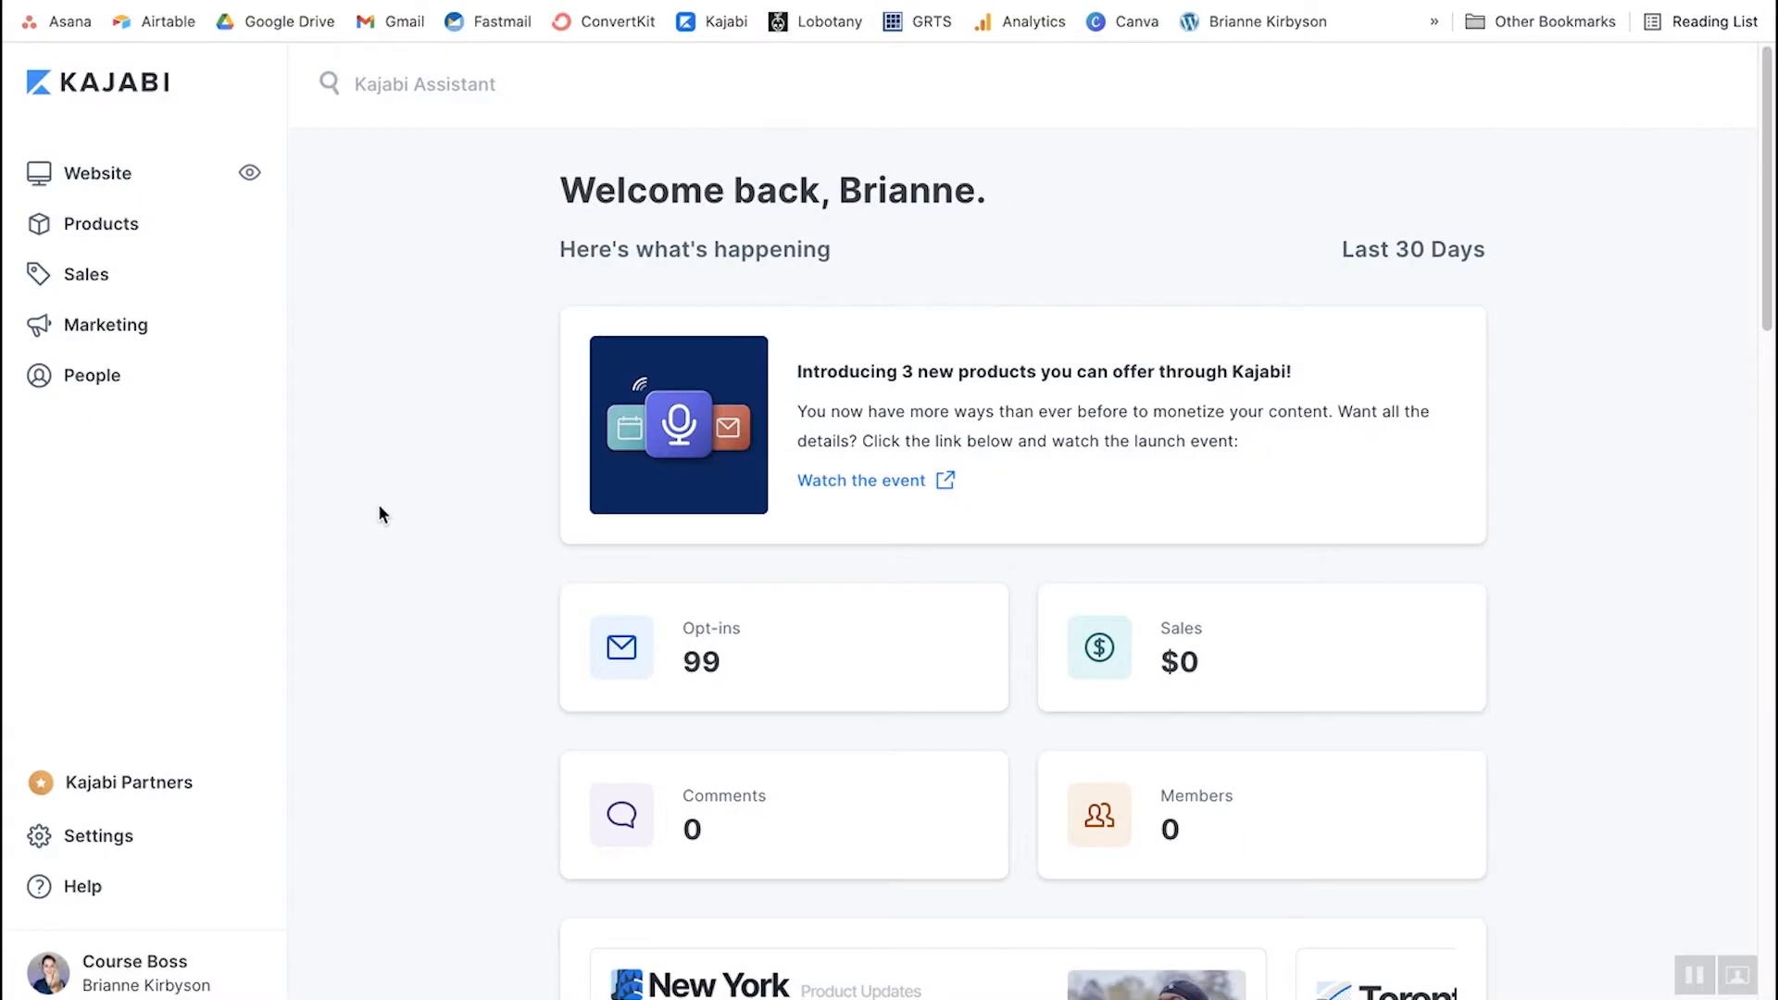
- Go to the Kajabi products area and start a new product from the Blank blueprint
click(116, 230)
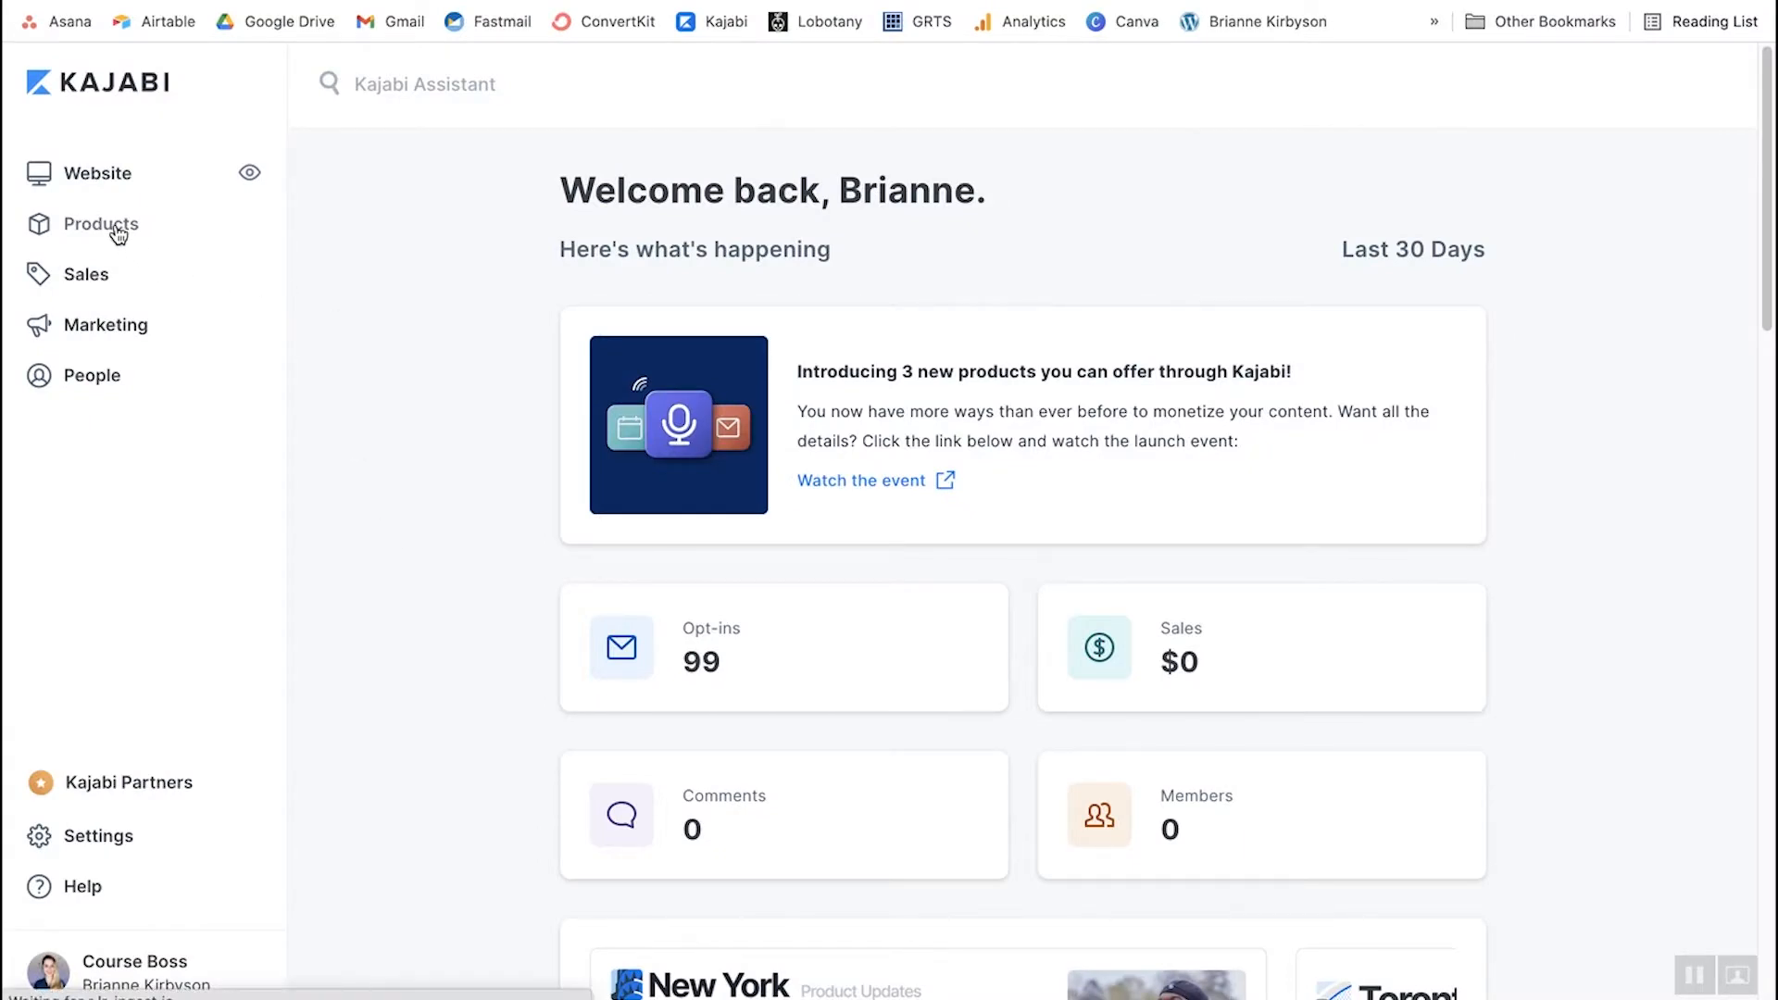
click(1655, 200)
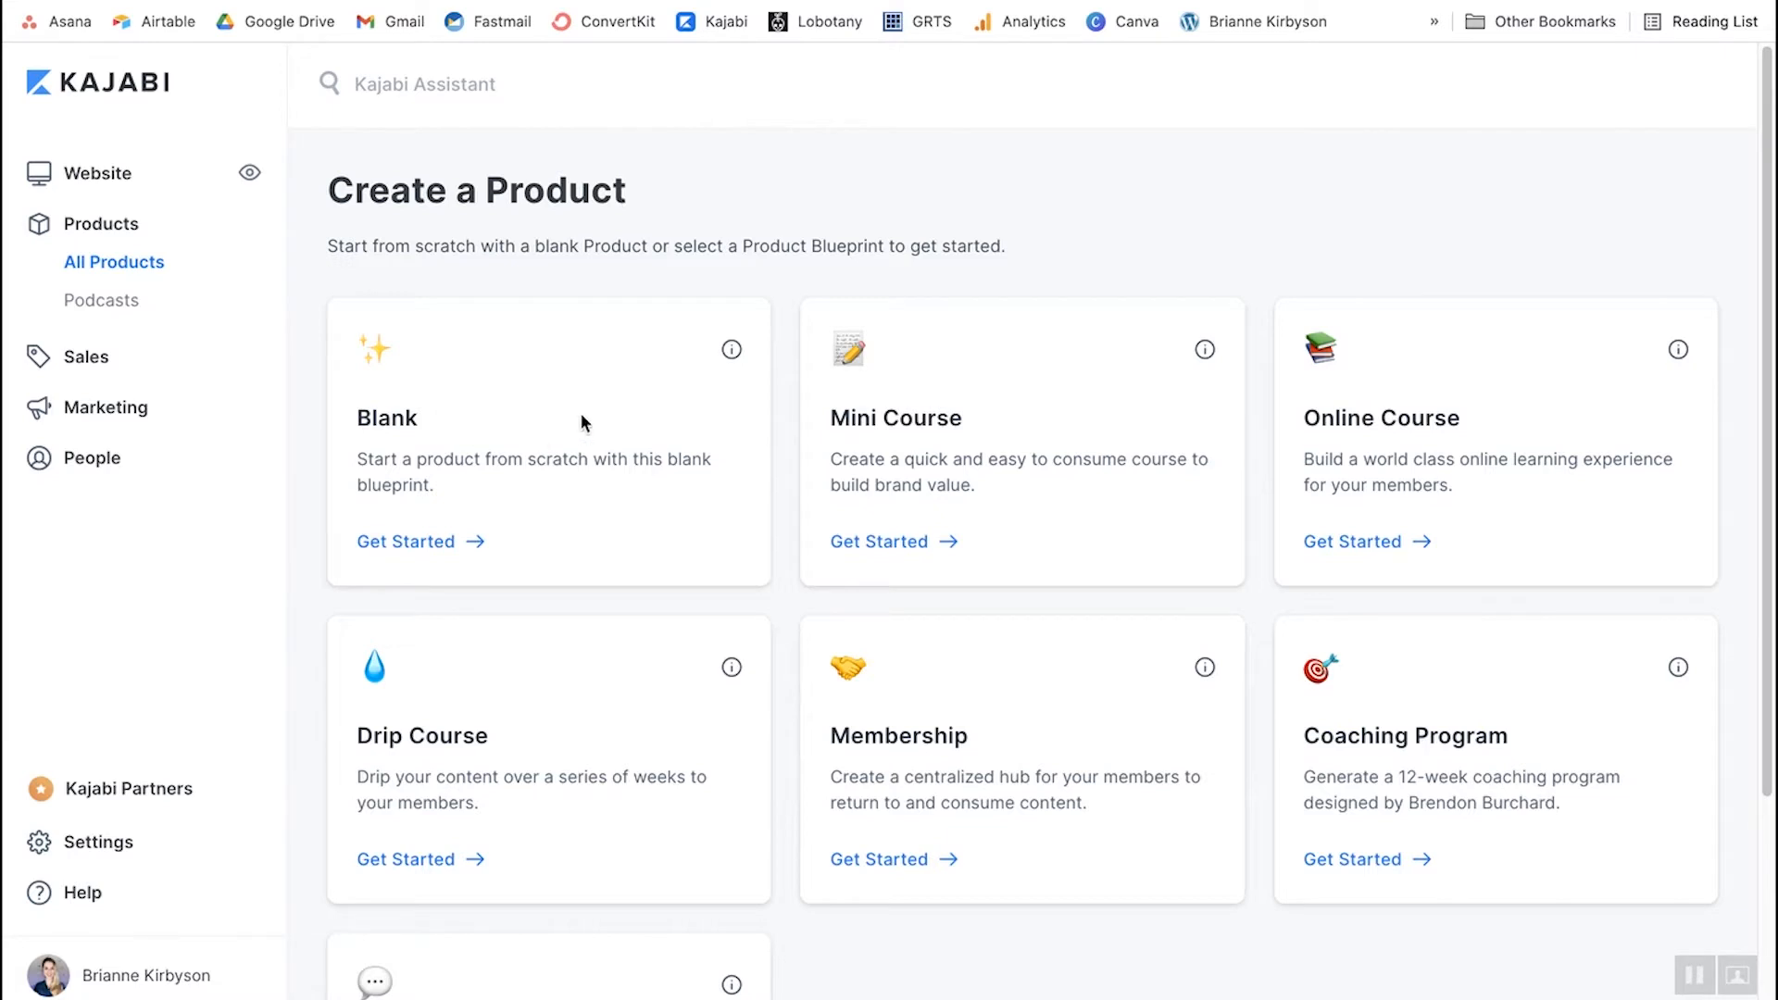
scroll(1464, 302, down, 1)
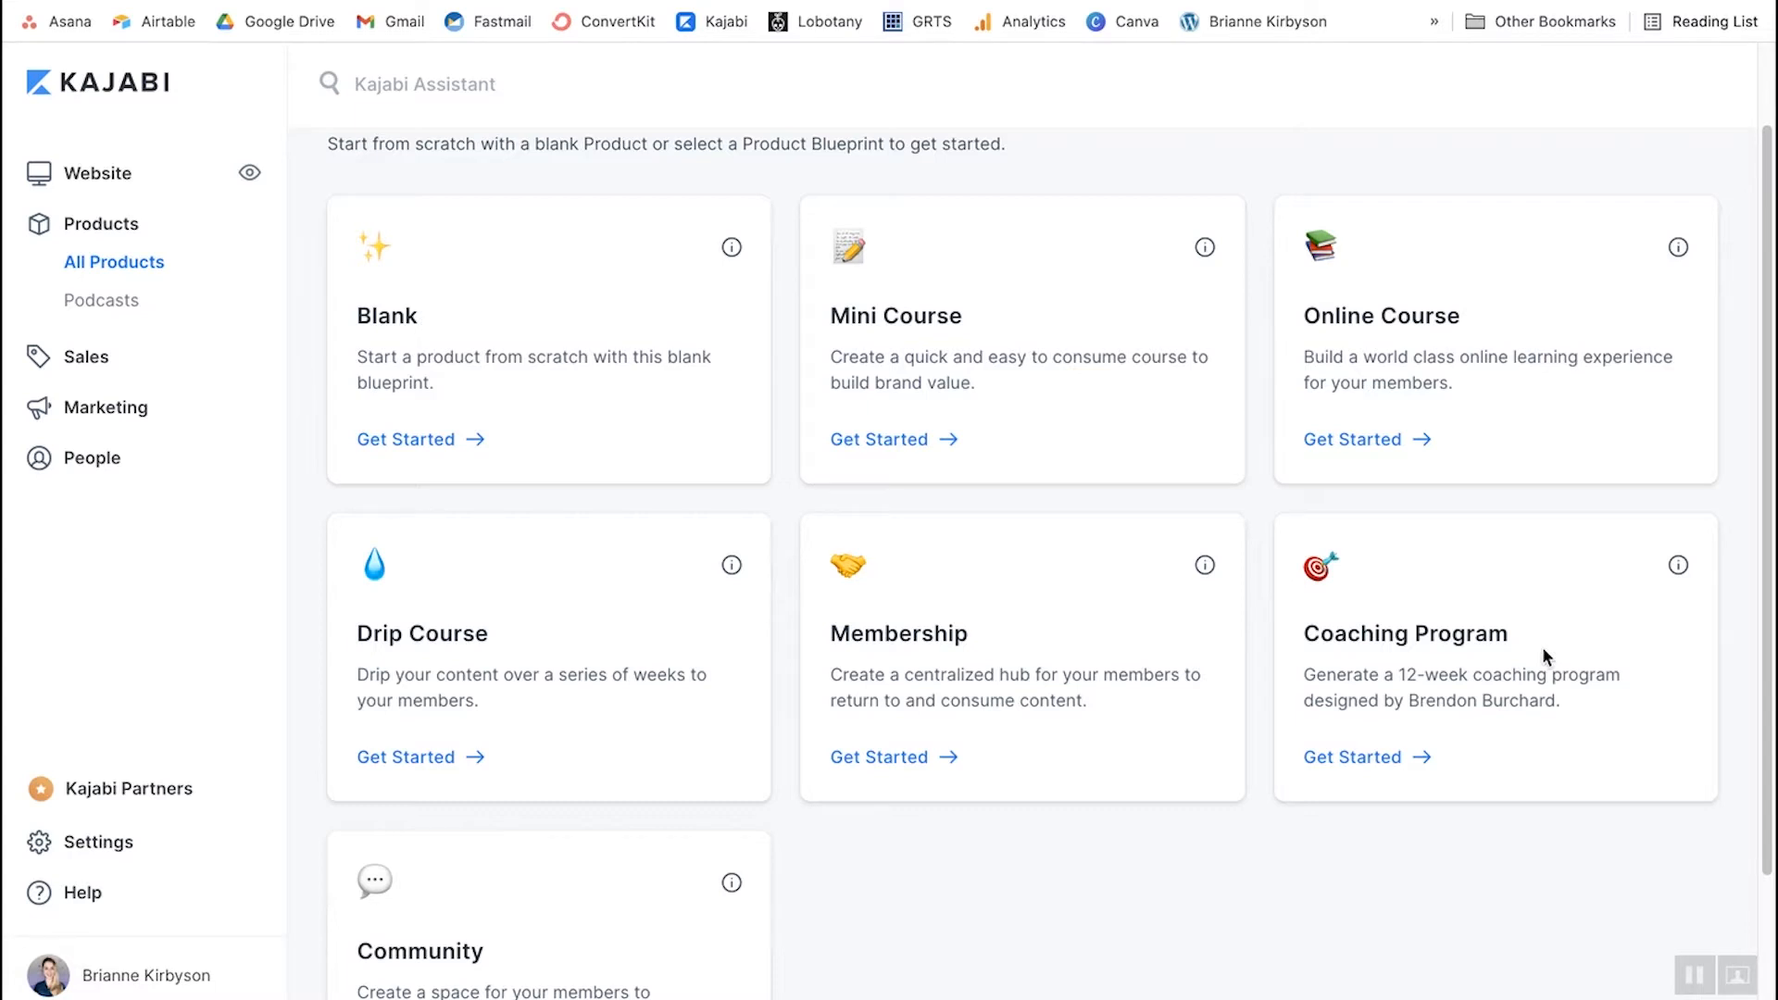
scroll(1544, 656, up, 1)
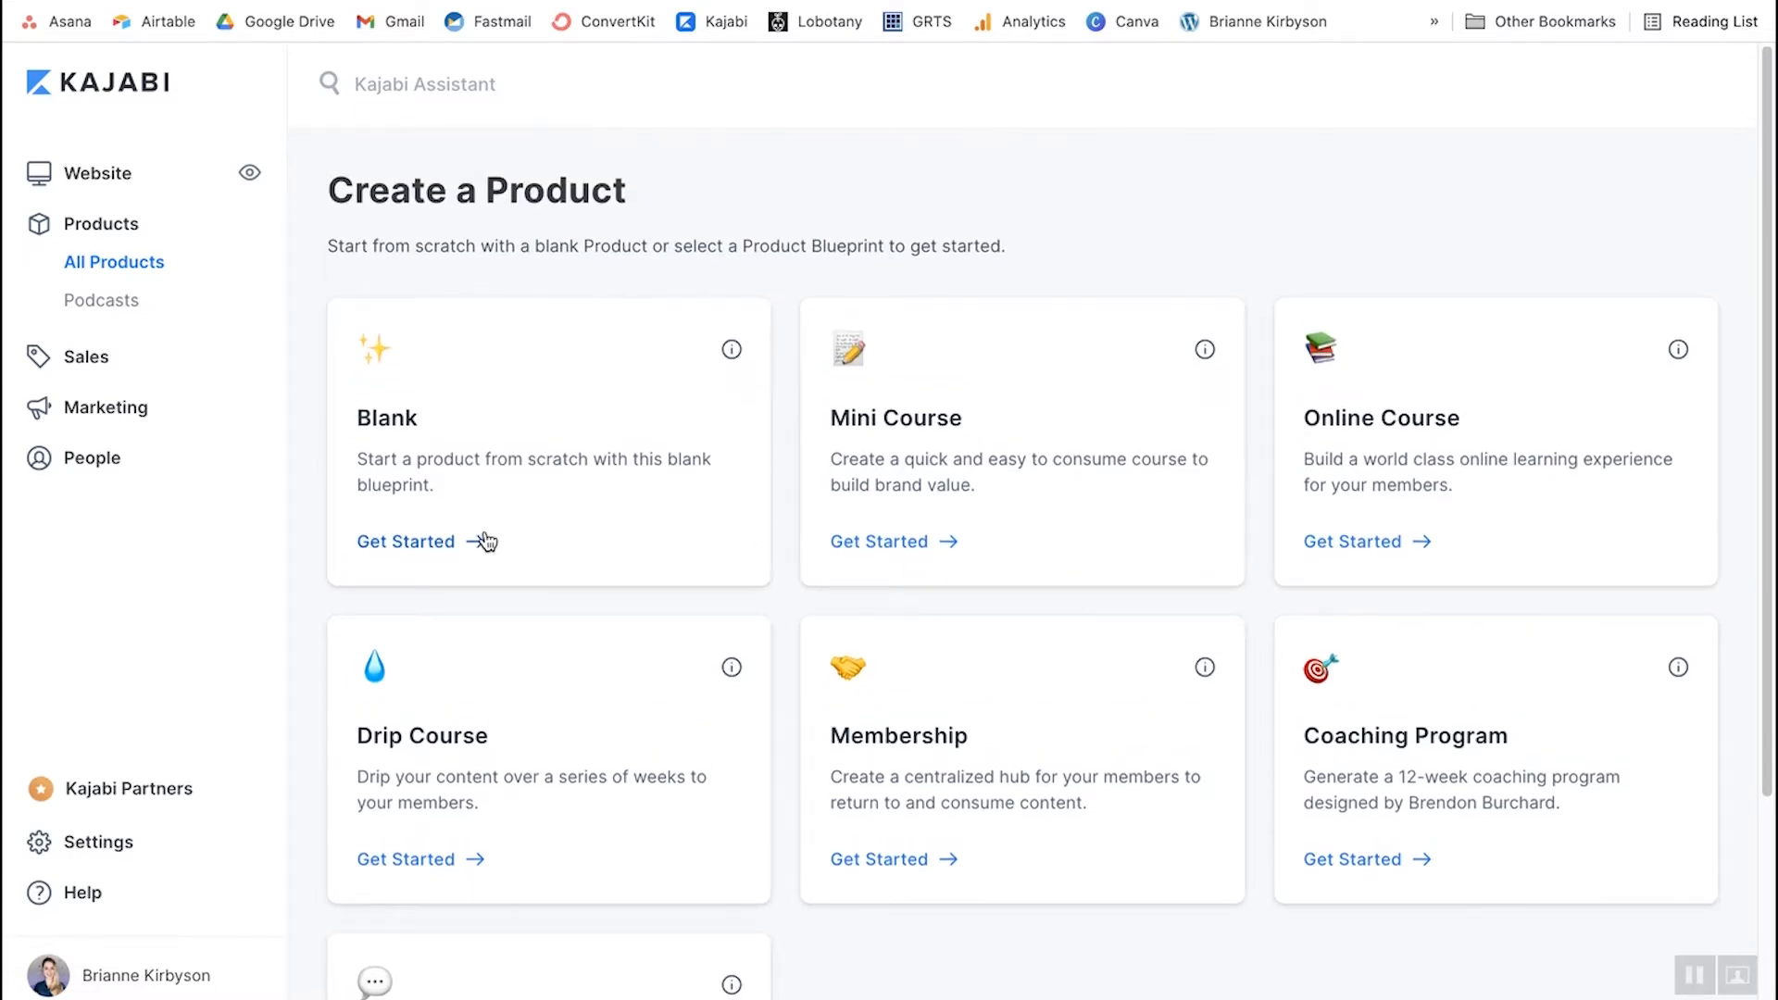
click(456, 547)
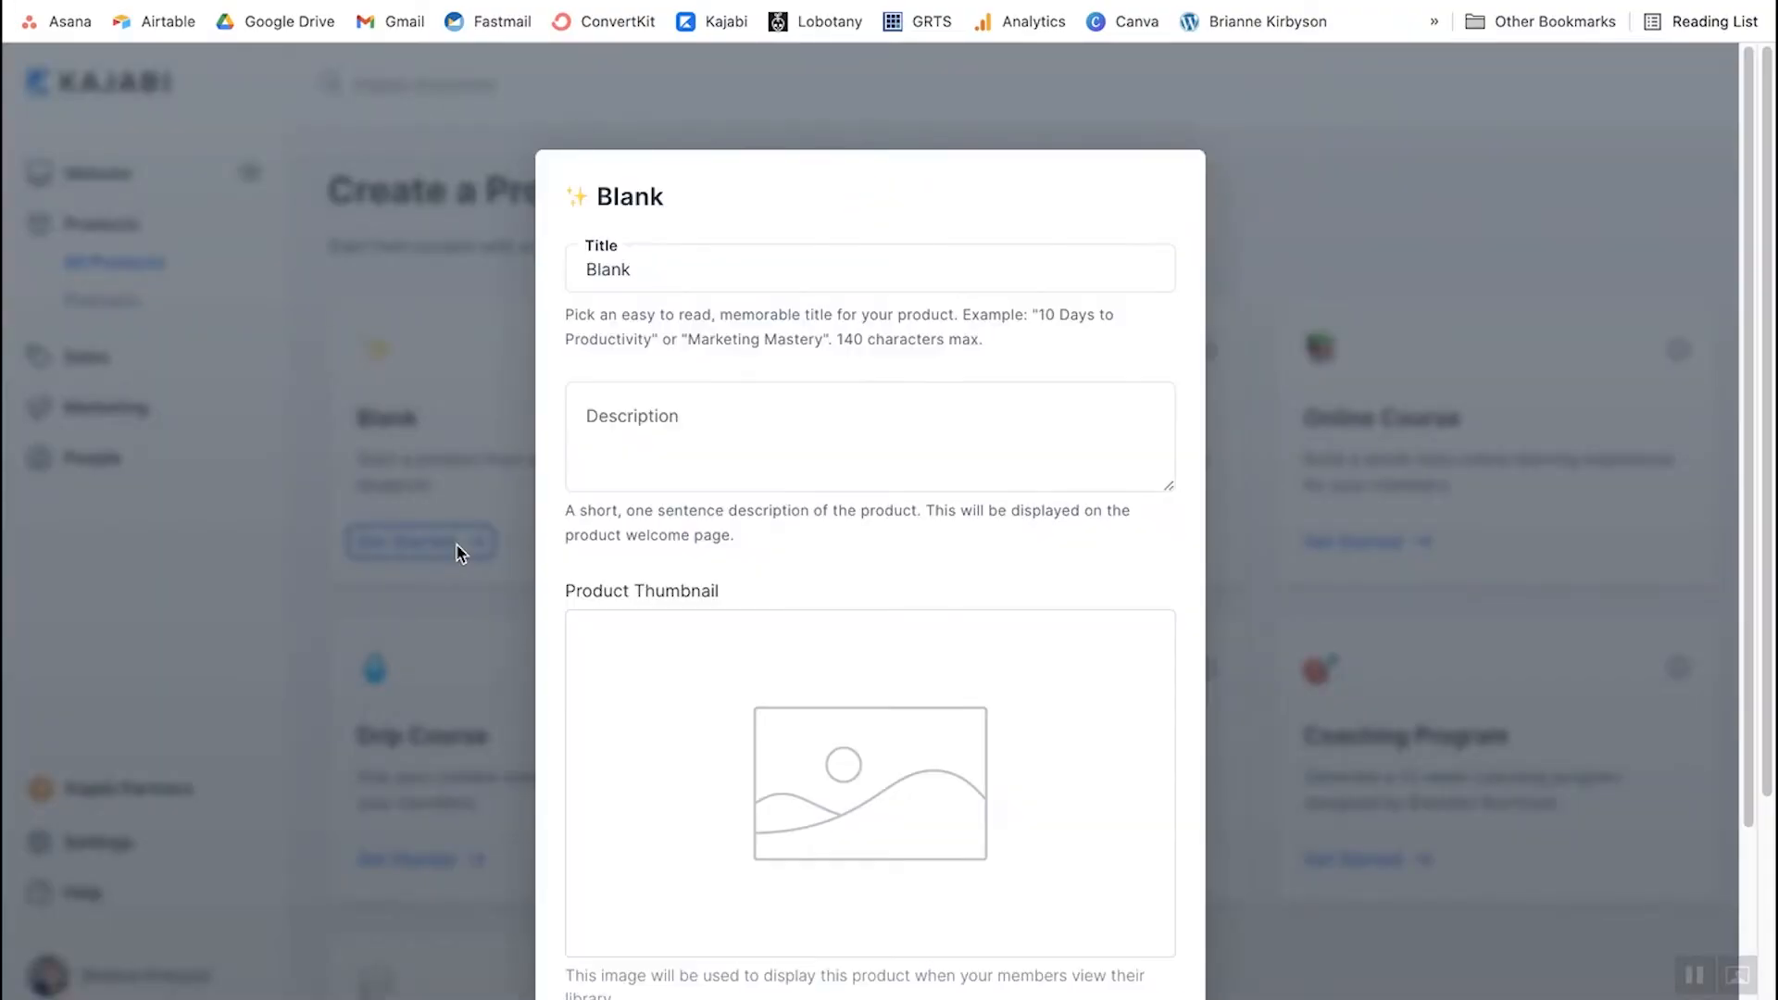
- Title the product Course Bootcamp, use the Course Boss Academy image as its thumbnail, and submit it
click(731, 260)
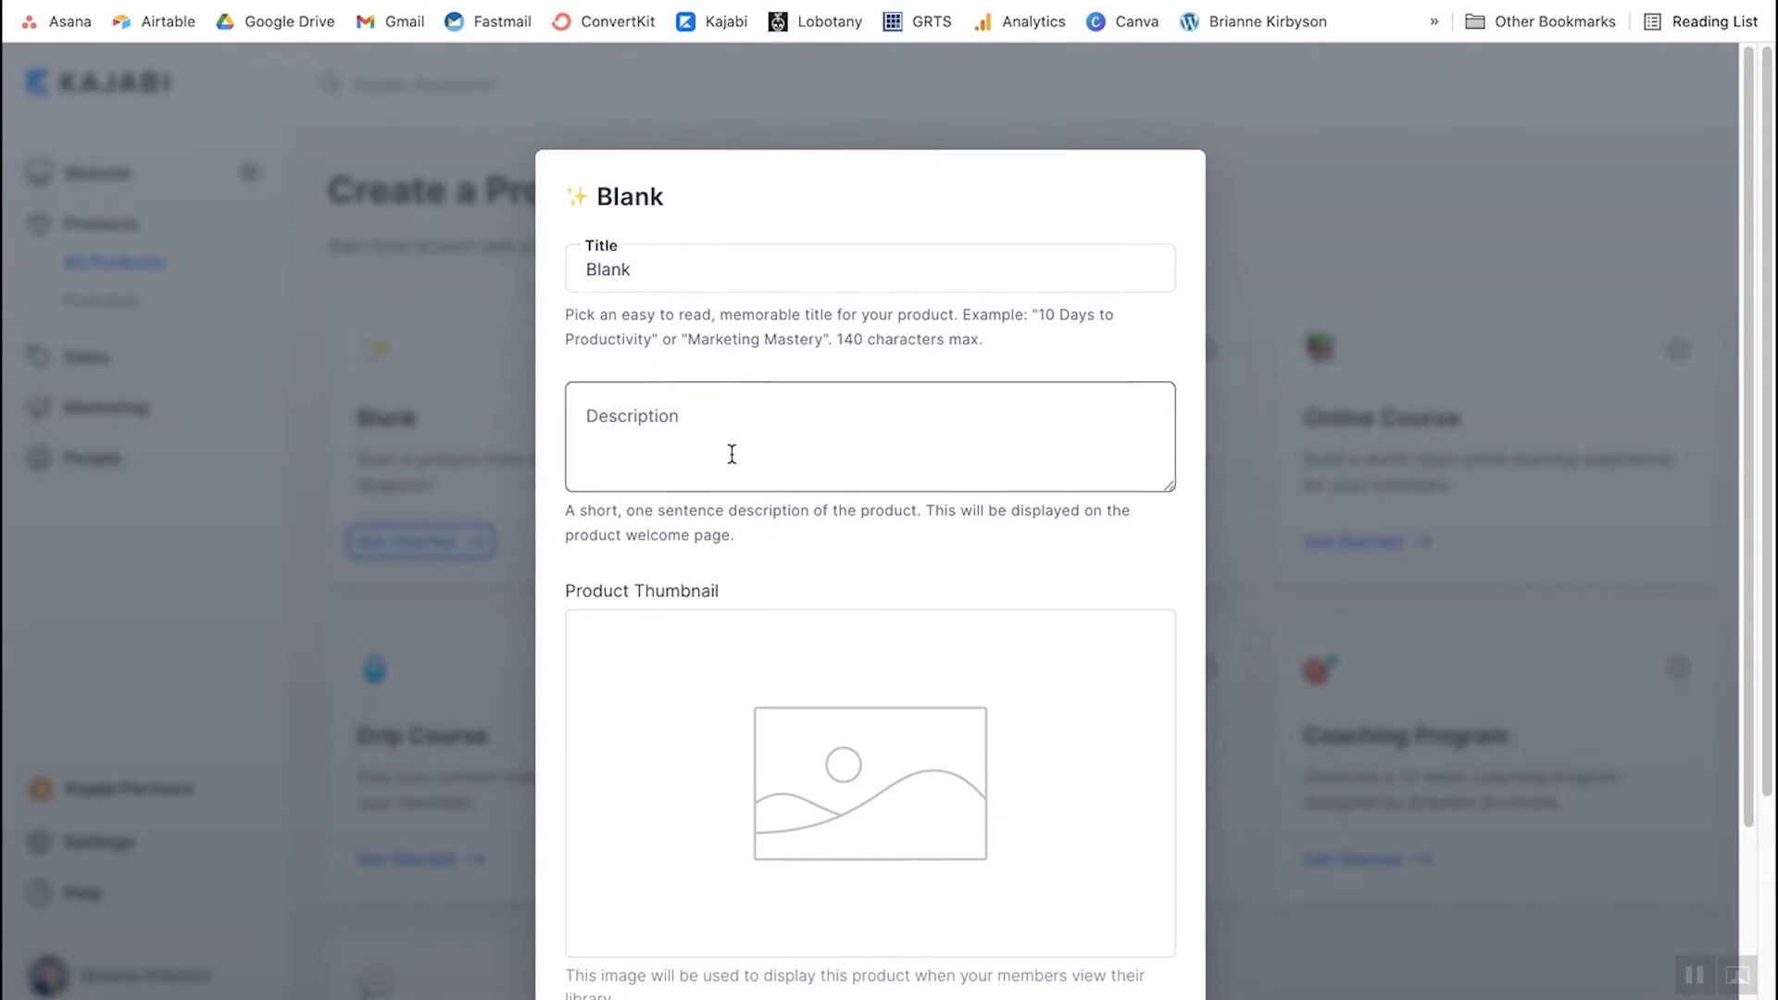
scroll(754, 486, down, 3)
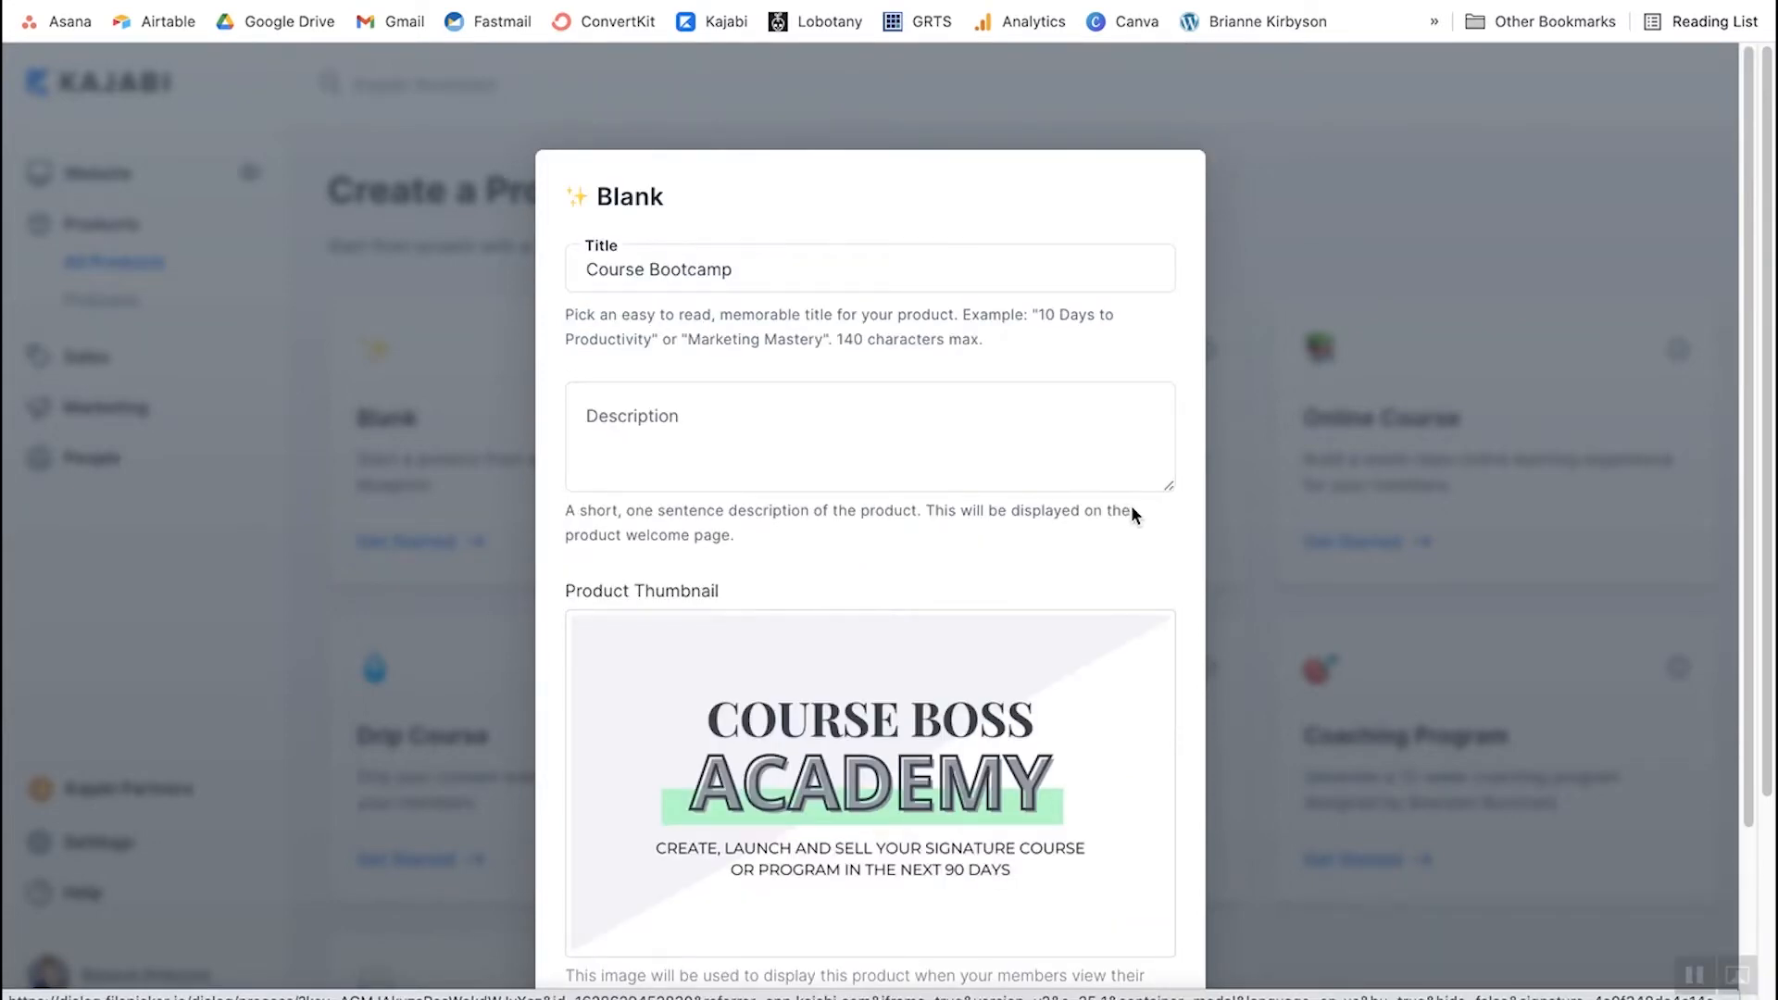
scroll(1071, 532, down, 3)
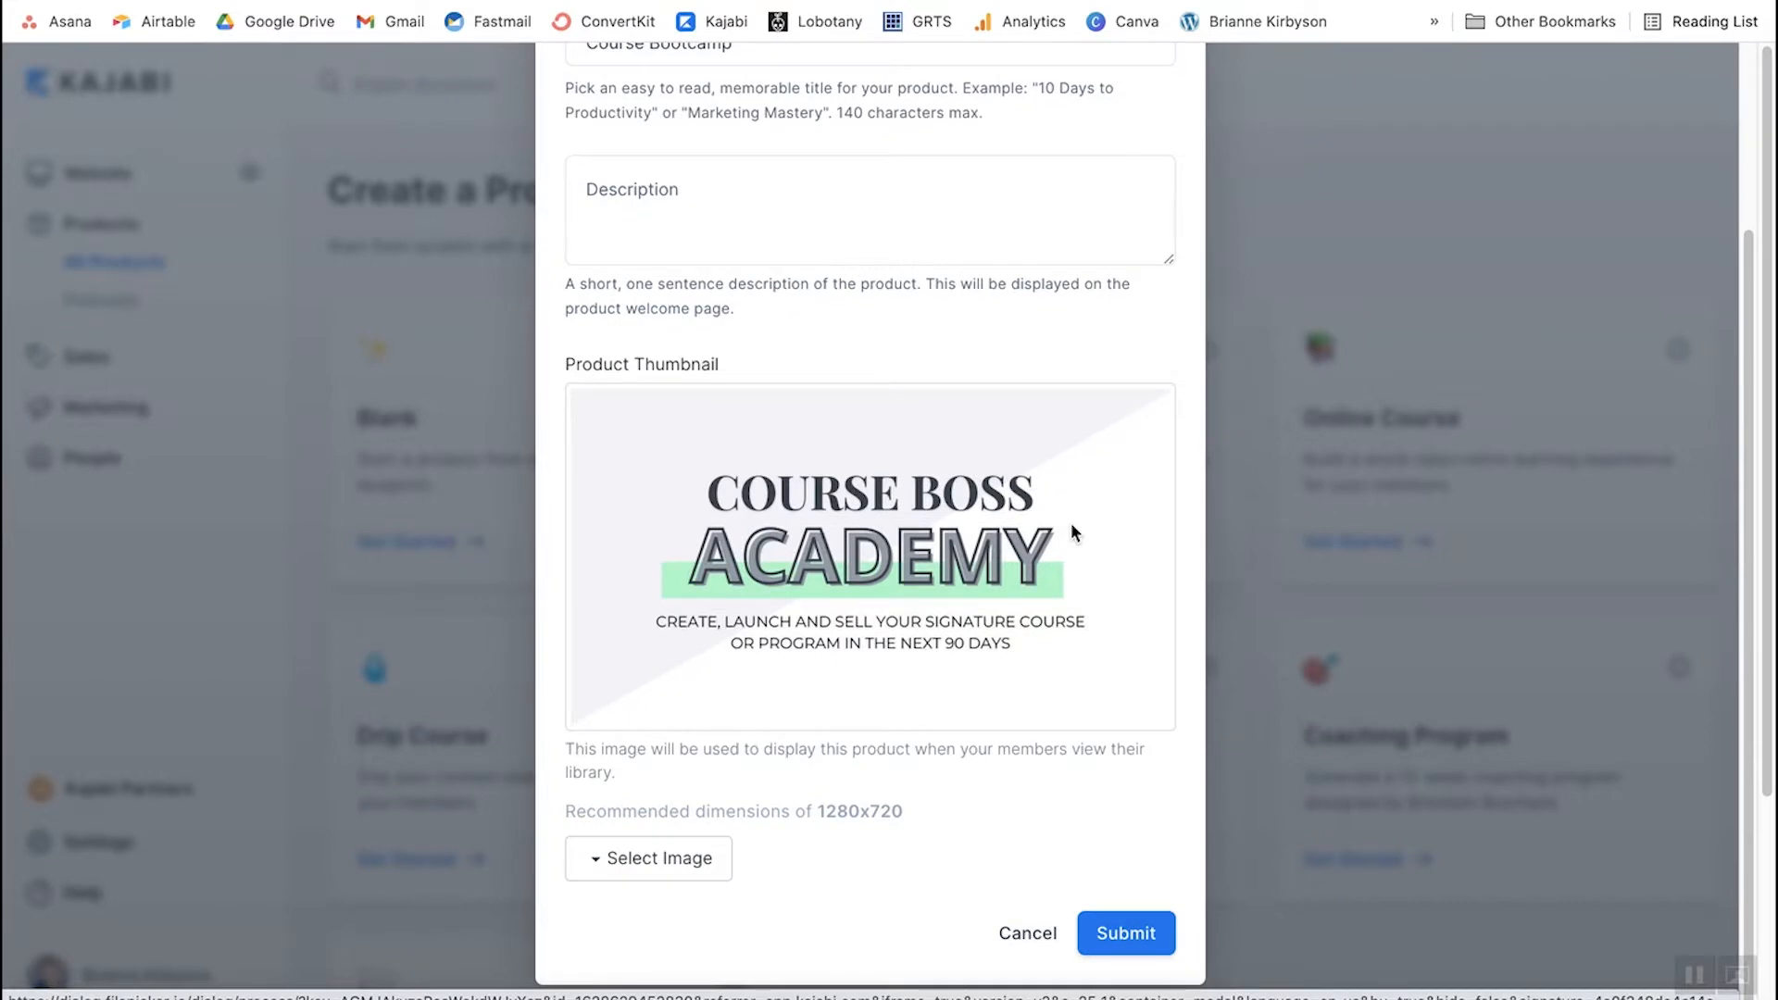
click(1121, 932)
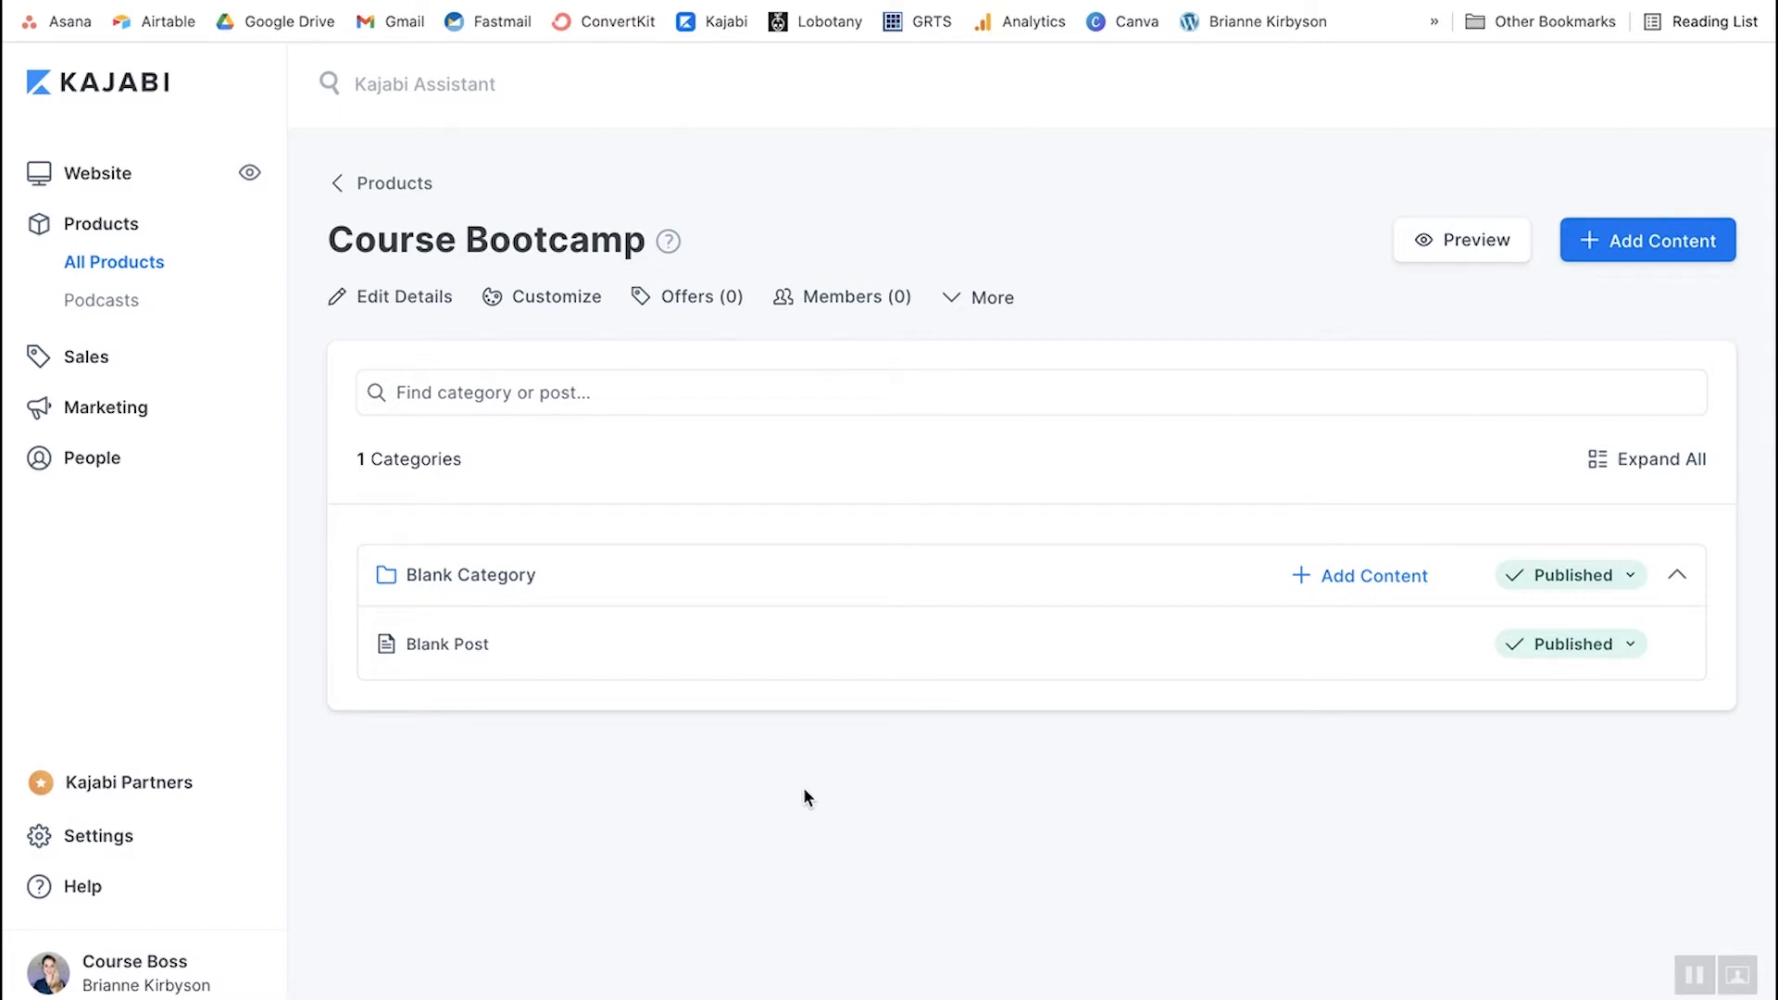
- Add a new category titled Module #1 to the Course Bootcamp product
click(1350, 578)
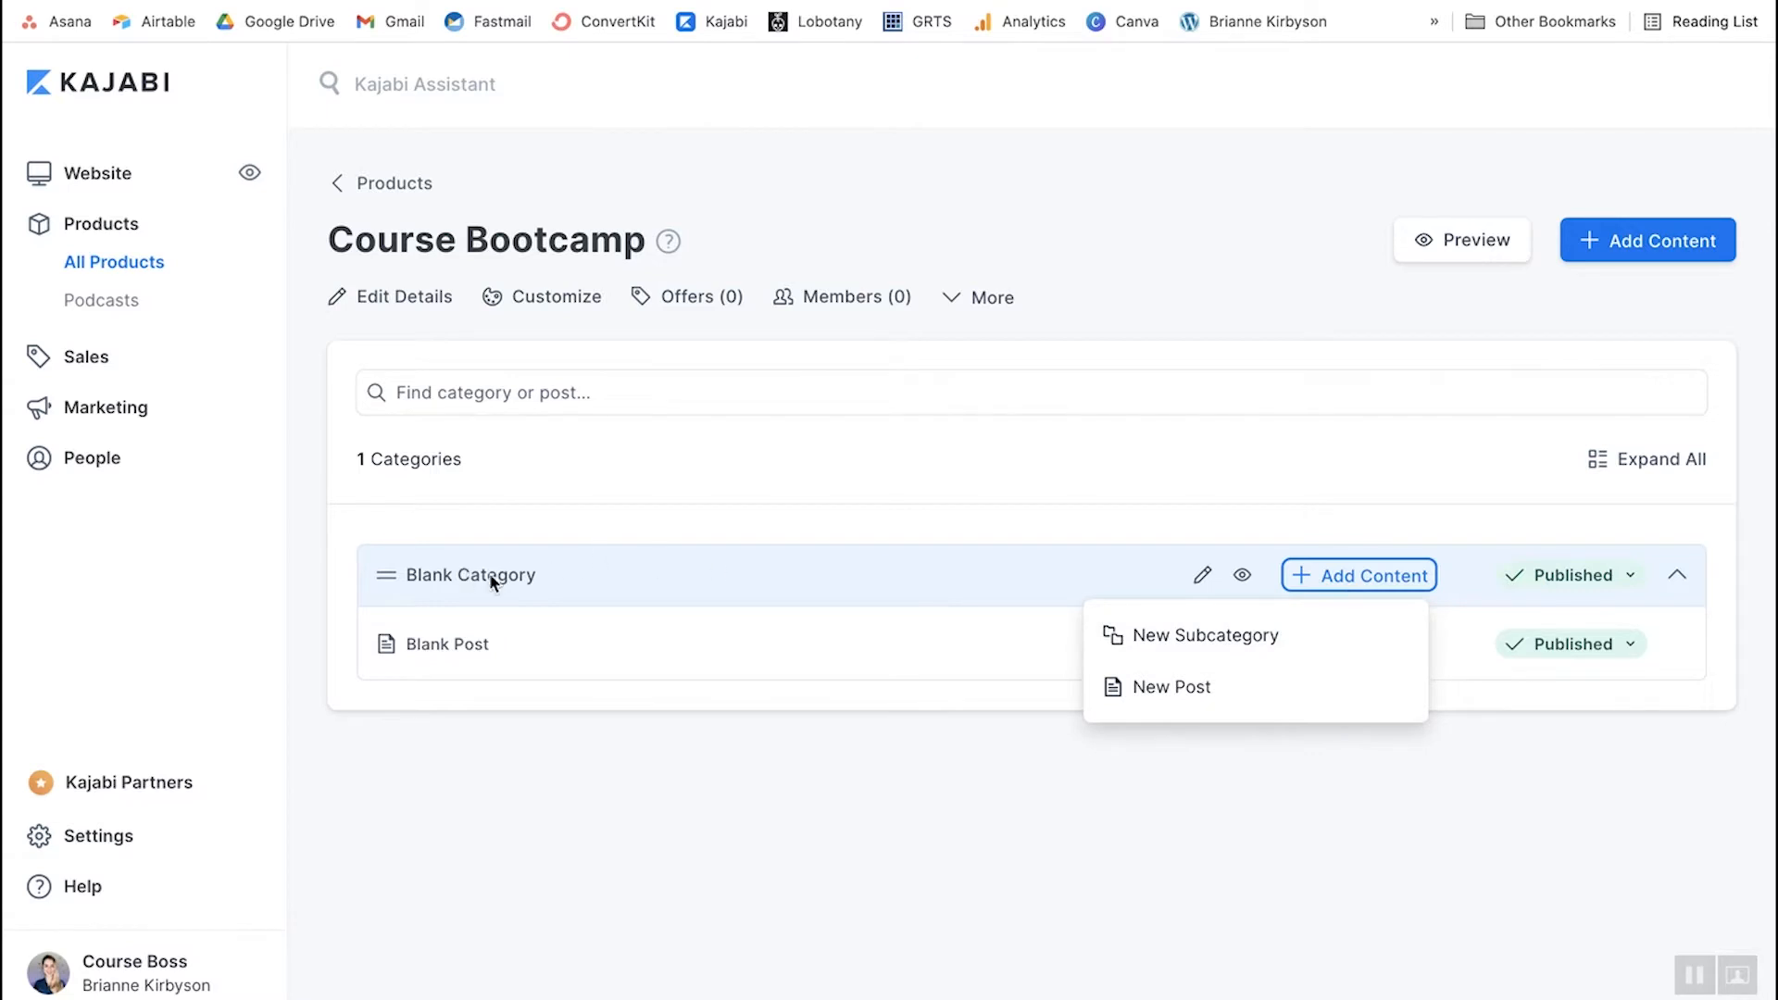
click(1186, 690)
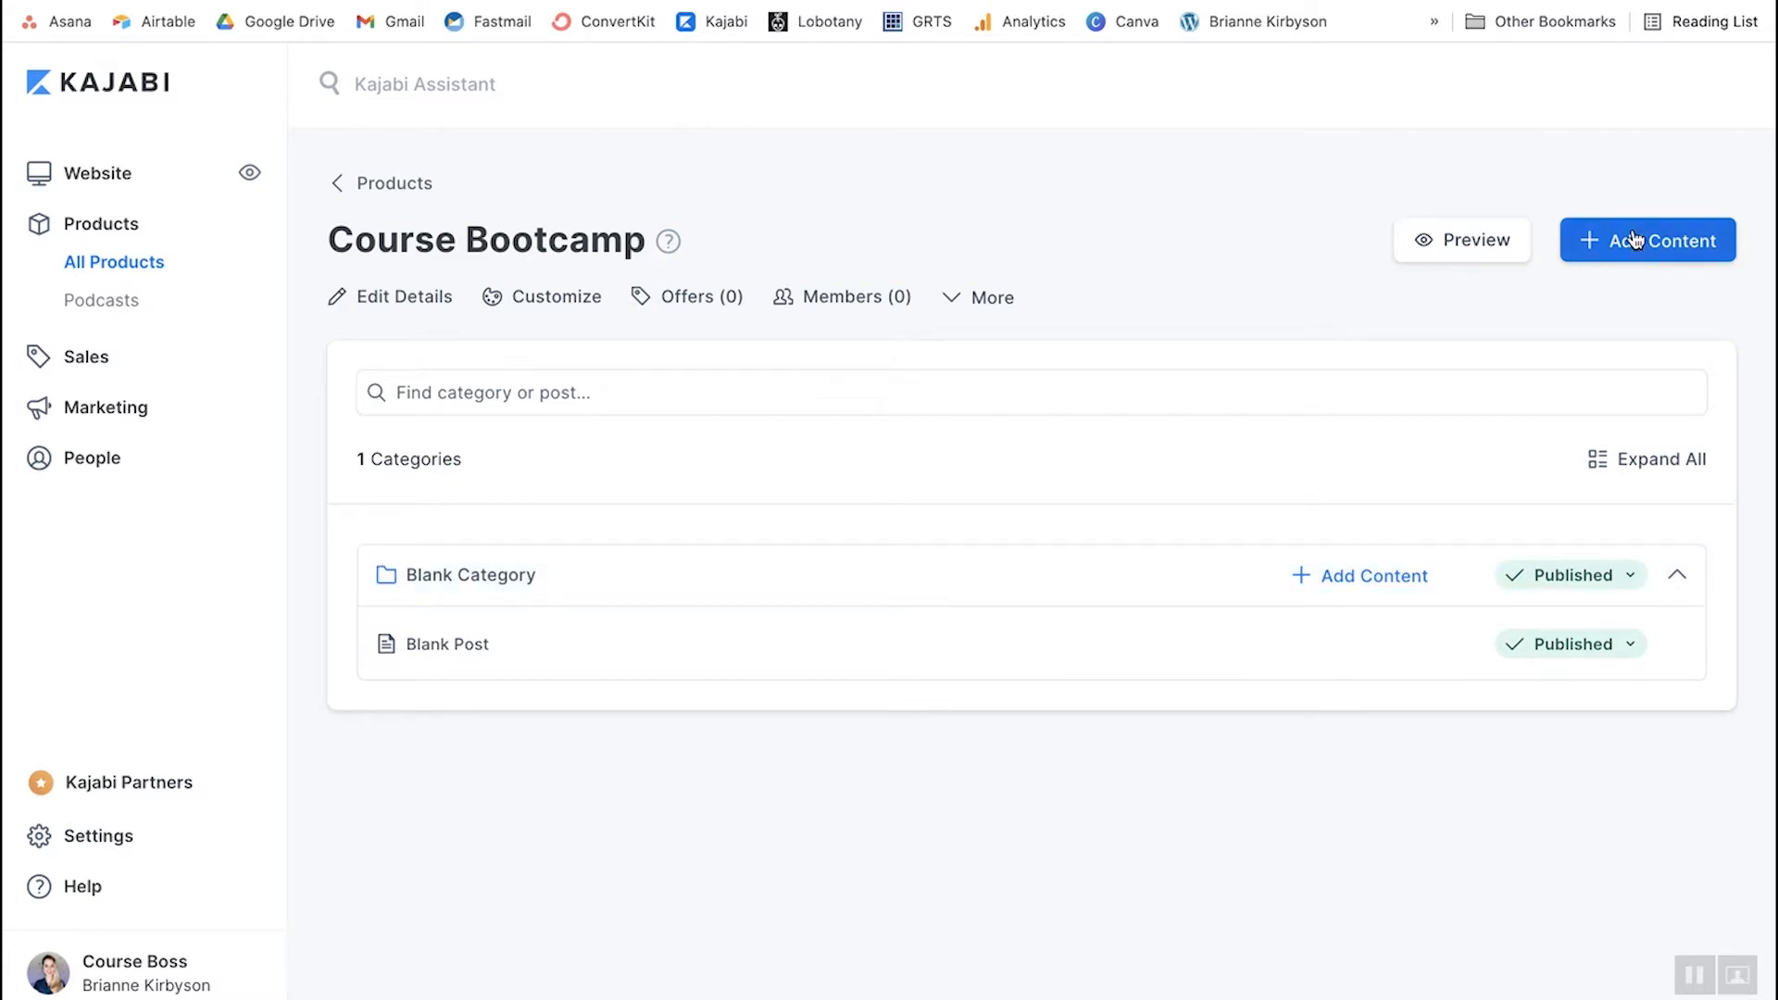
click(1663, 242)
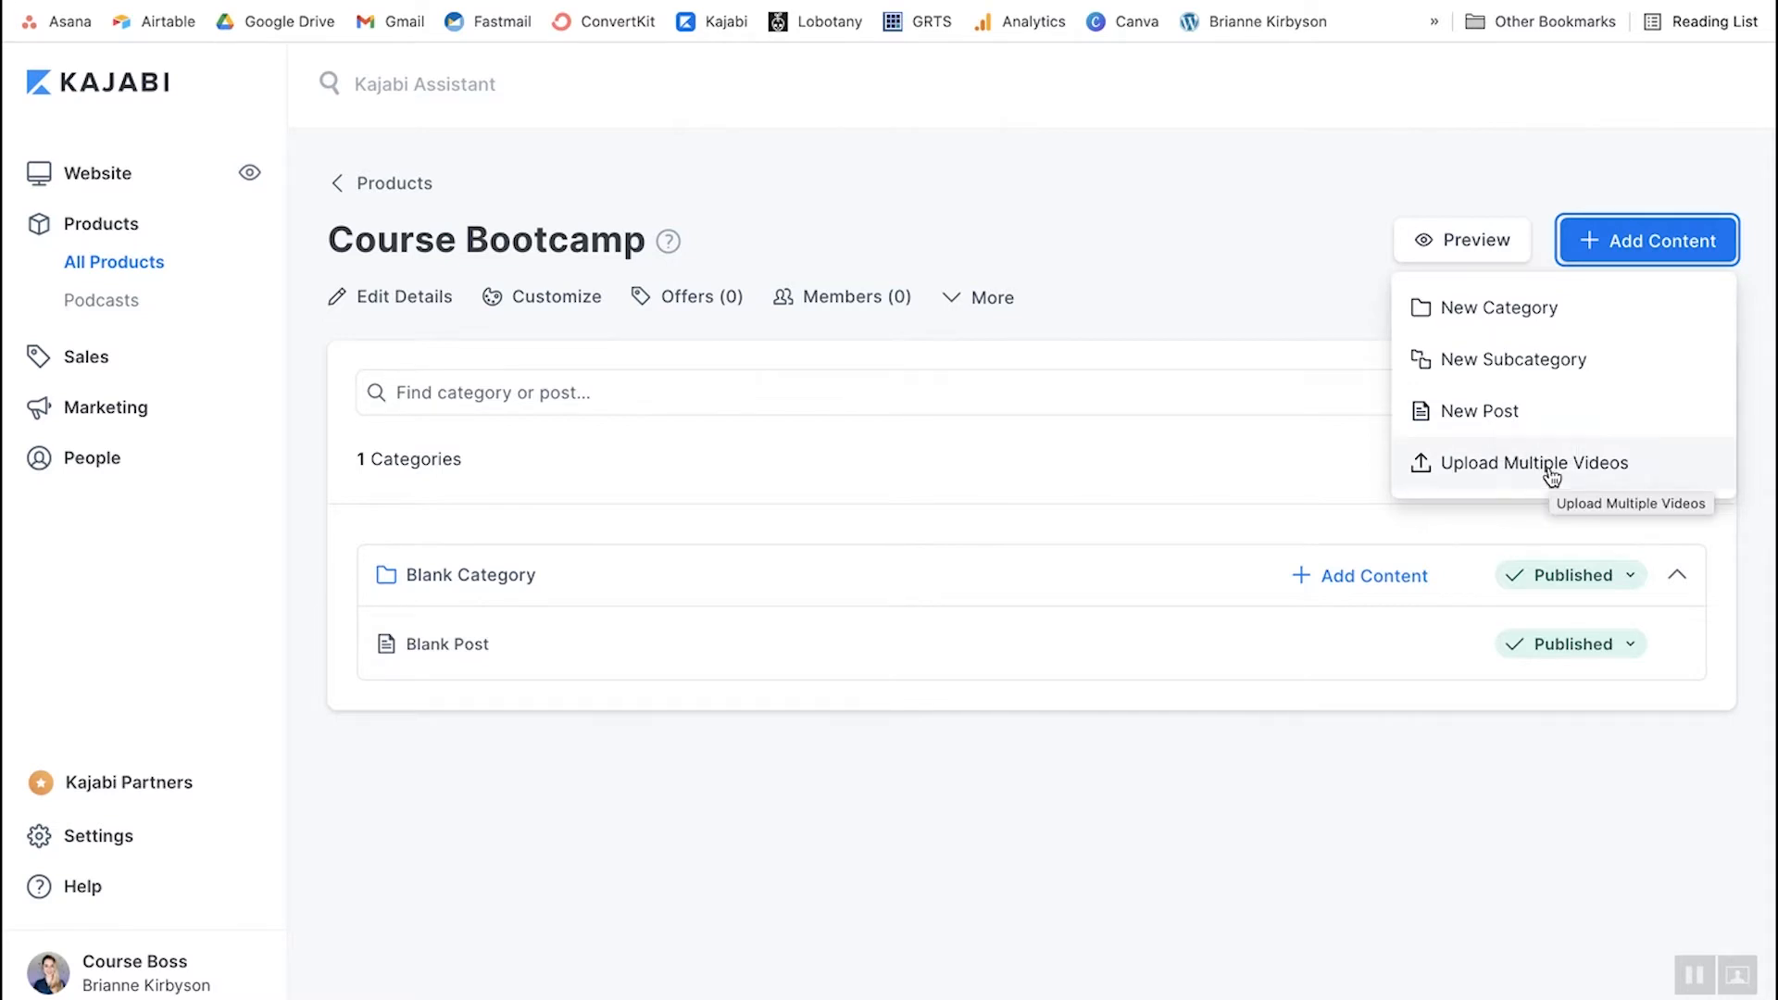
click(1487, 317)
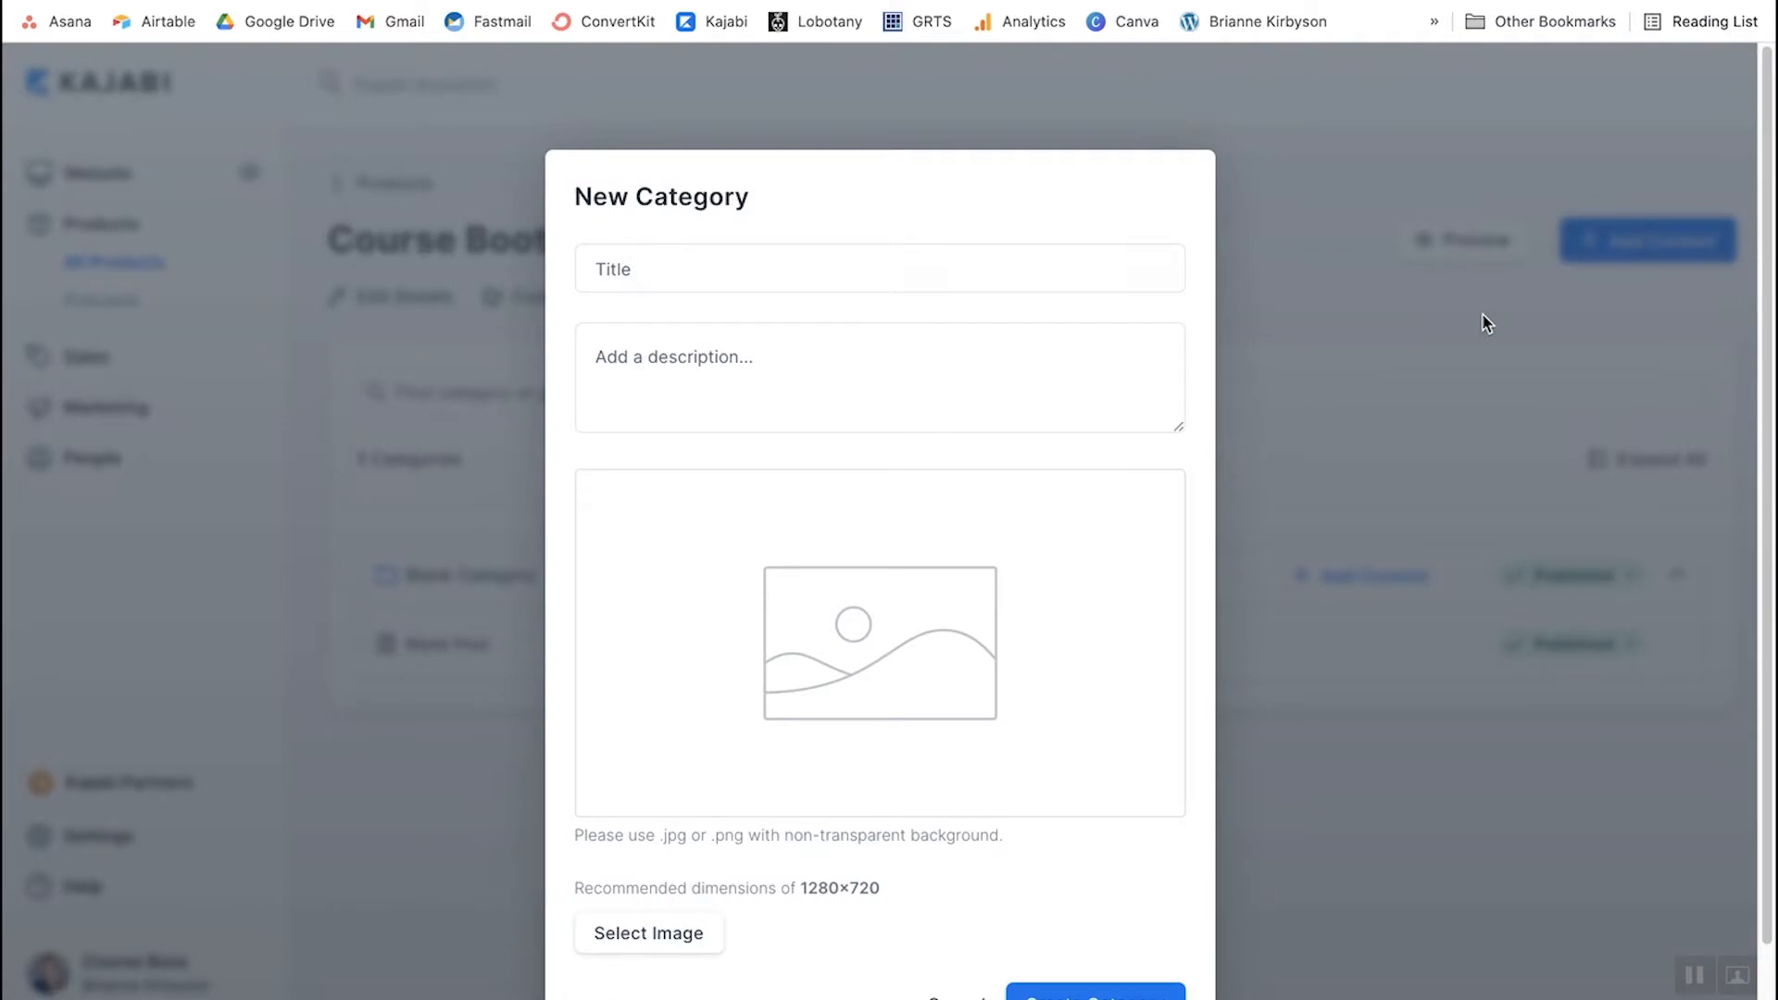
click(802, 271)
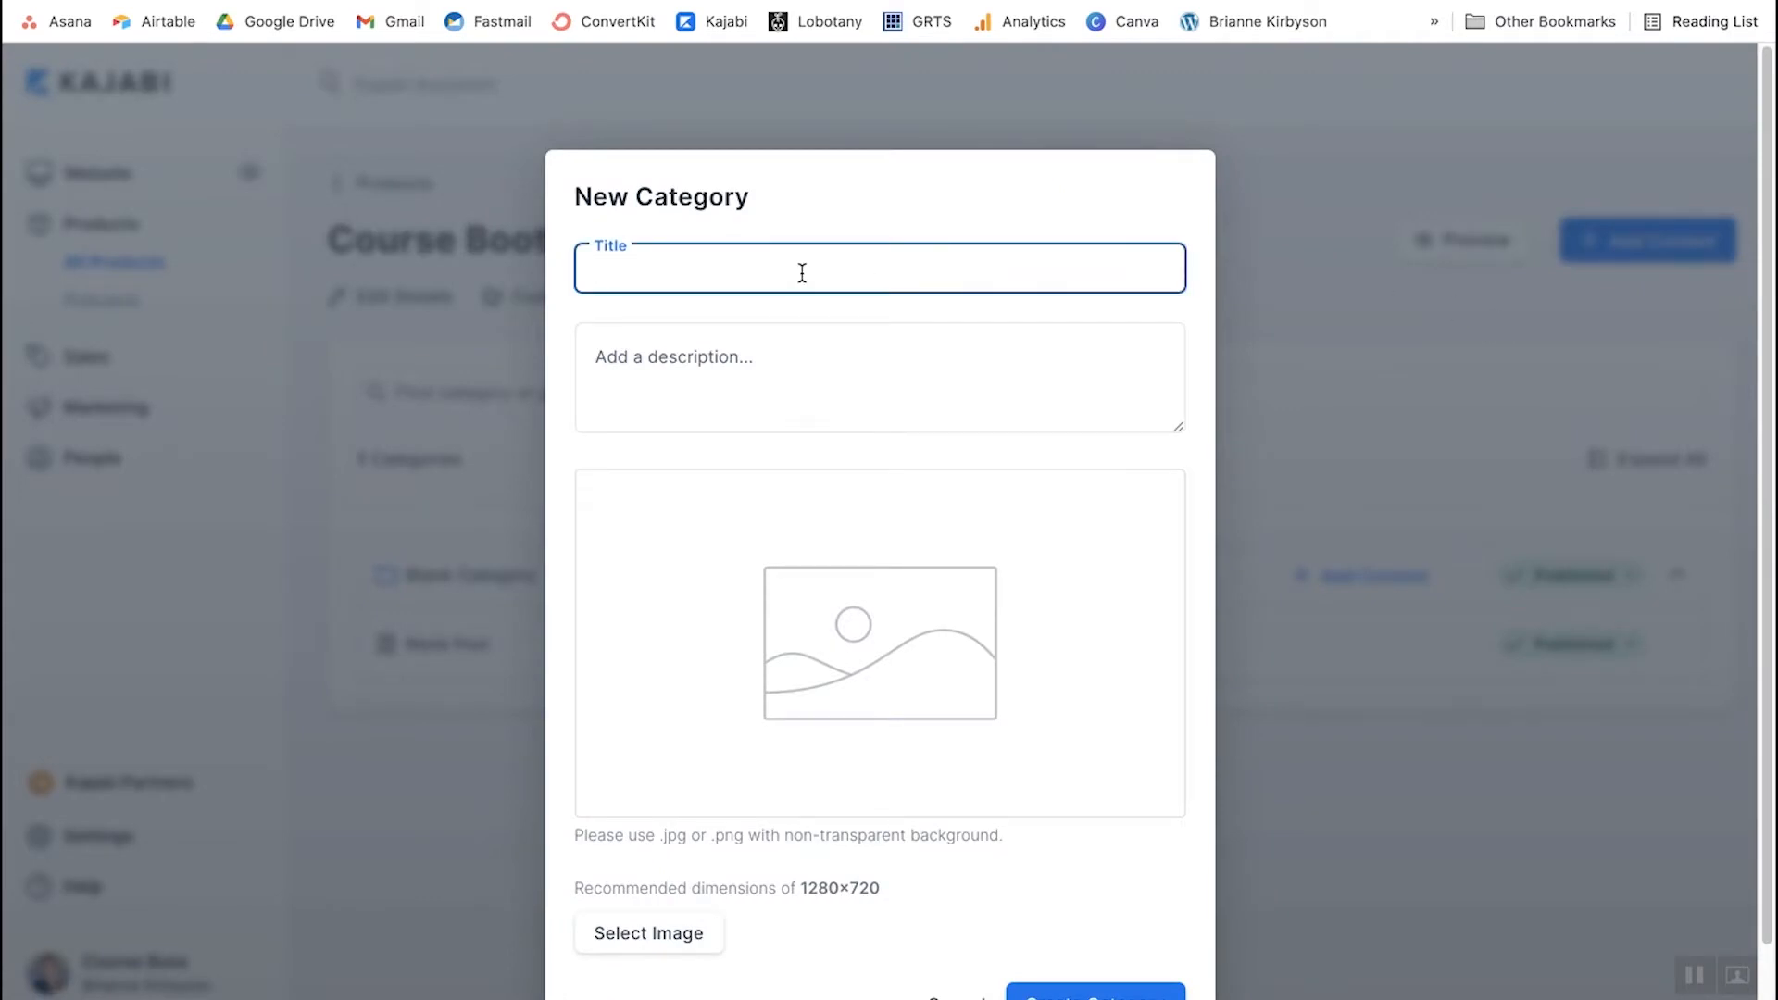
text(Module #1)
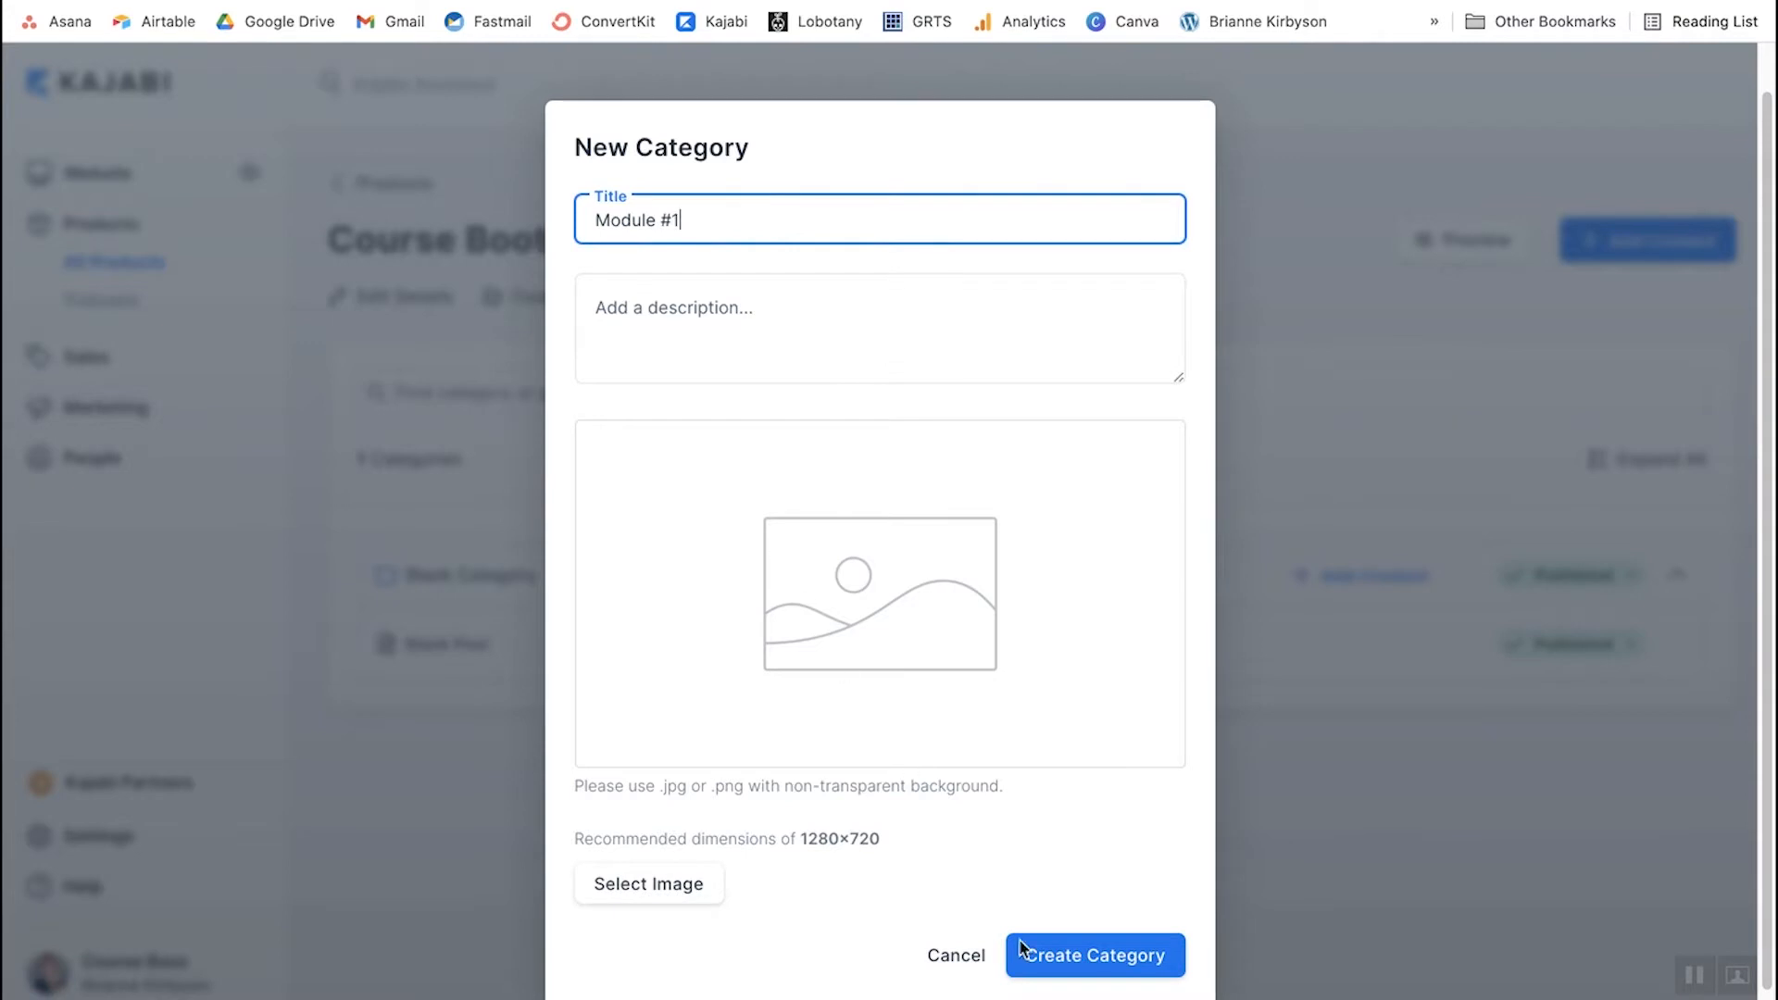
click(1132, 957)
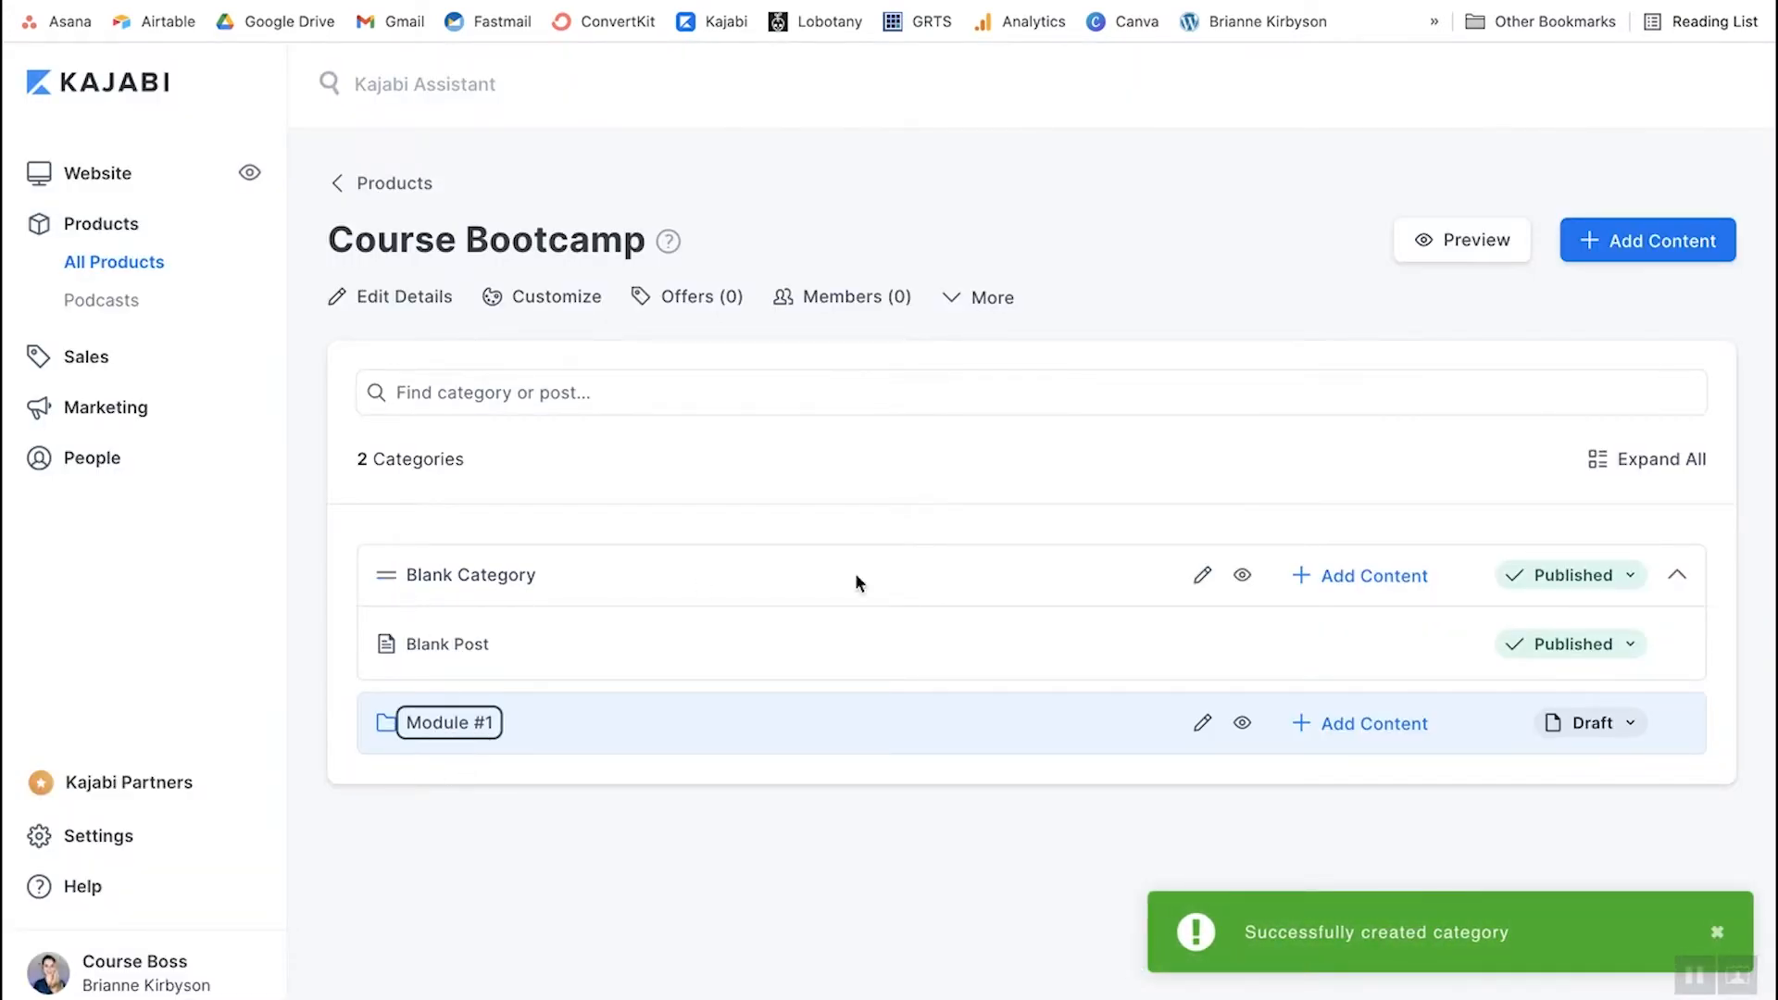
- Rename the Blank Category as Module #2 and save it
click(1201, 574)
triple_click(713, 268)
text(Module #2)
scroll(1137, 919, down, 1)
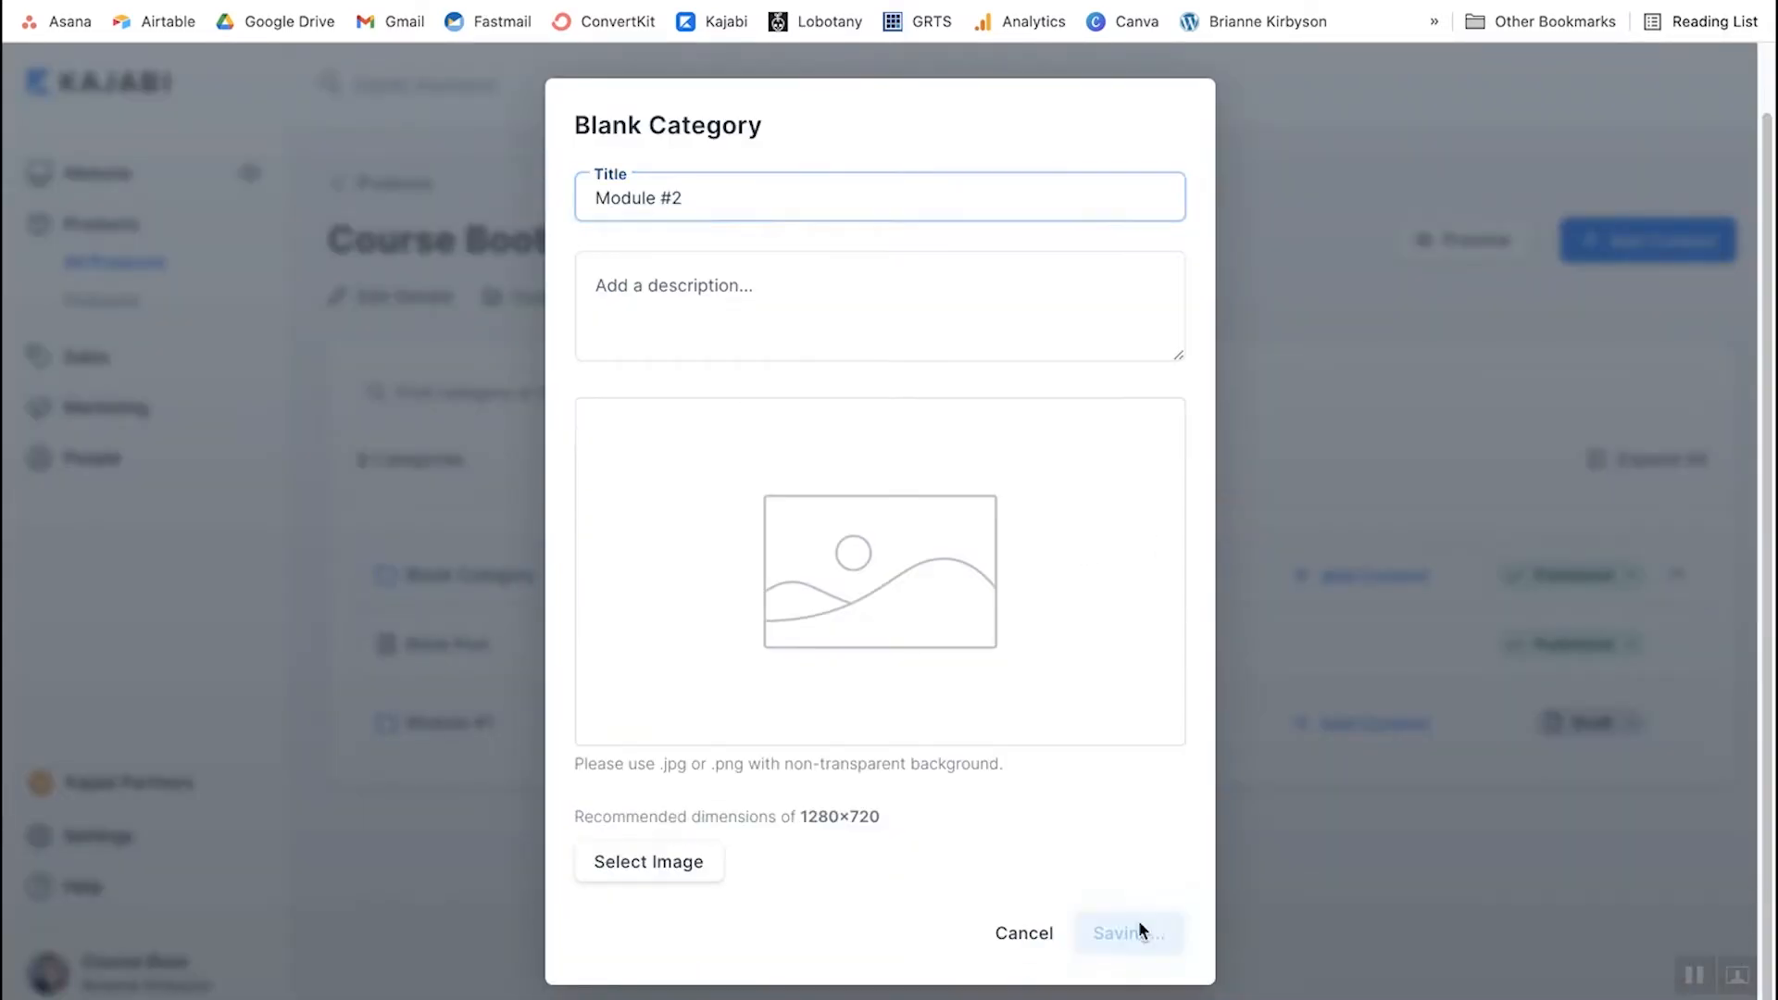
click(1137, 920)
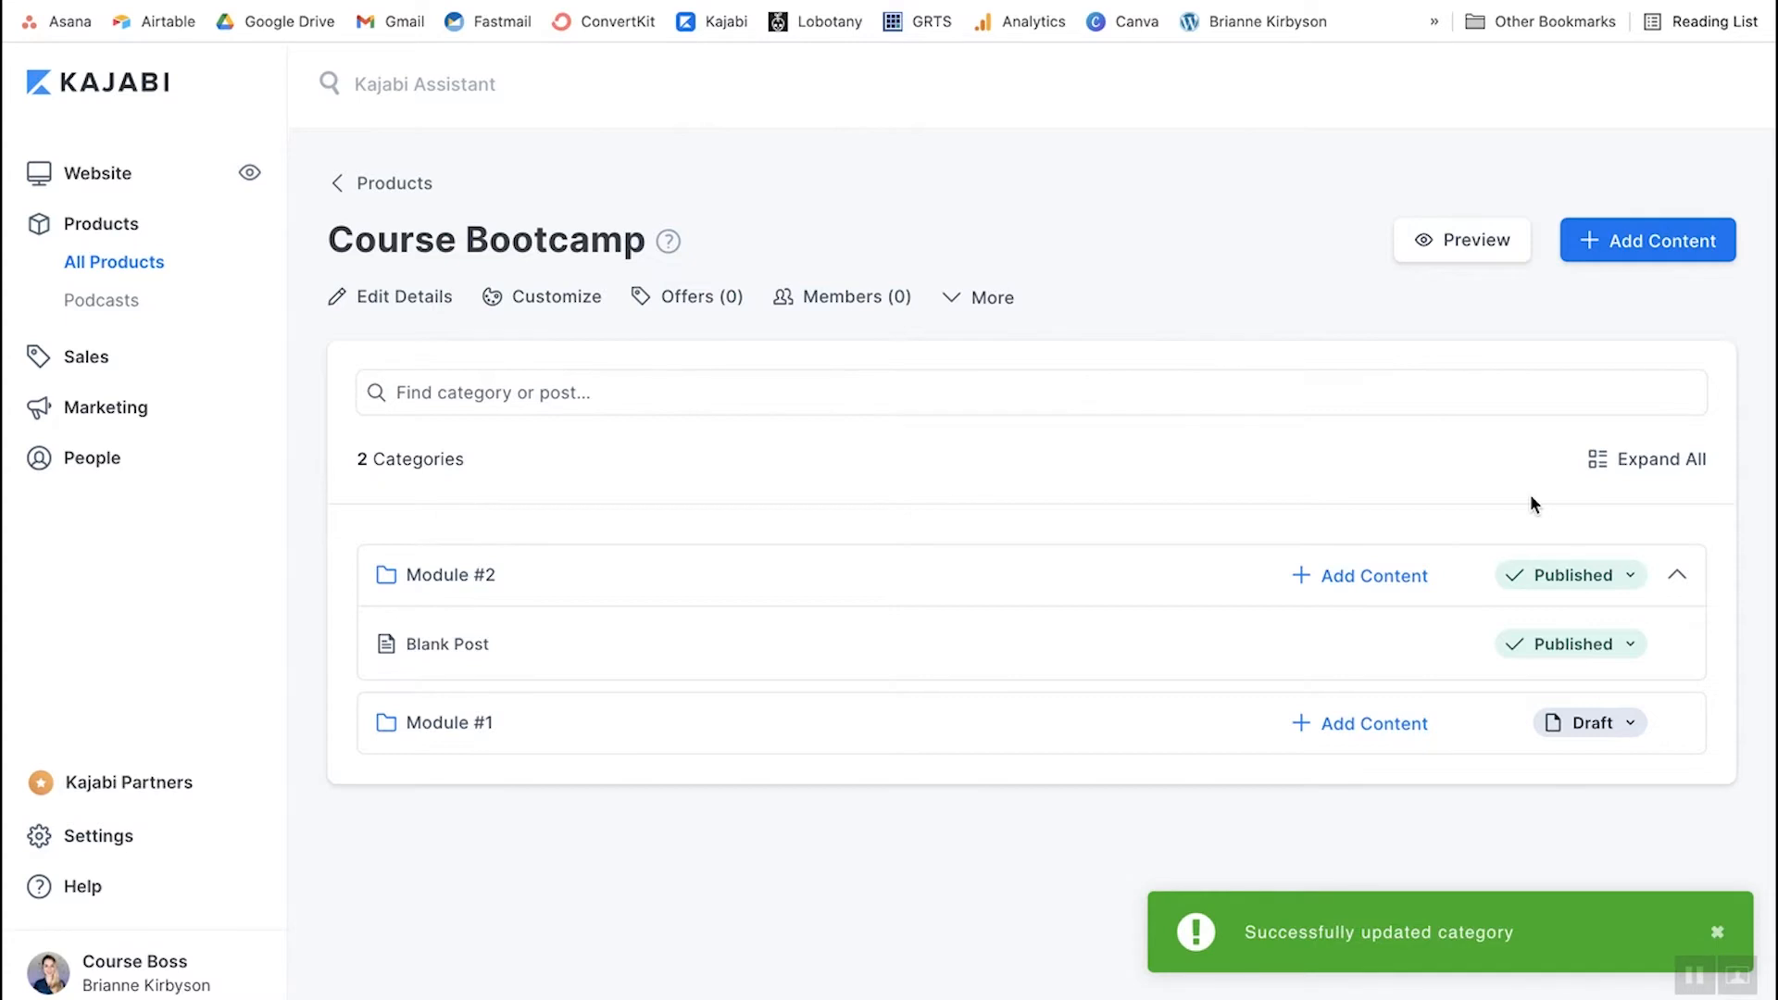
- Move the Module #1 category above Module #2 and set its status to published
drag(383, 722, 387, 574)
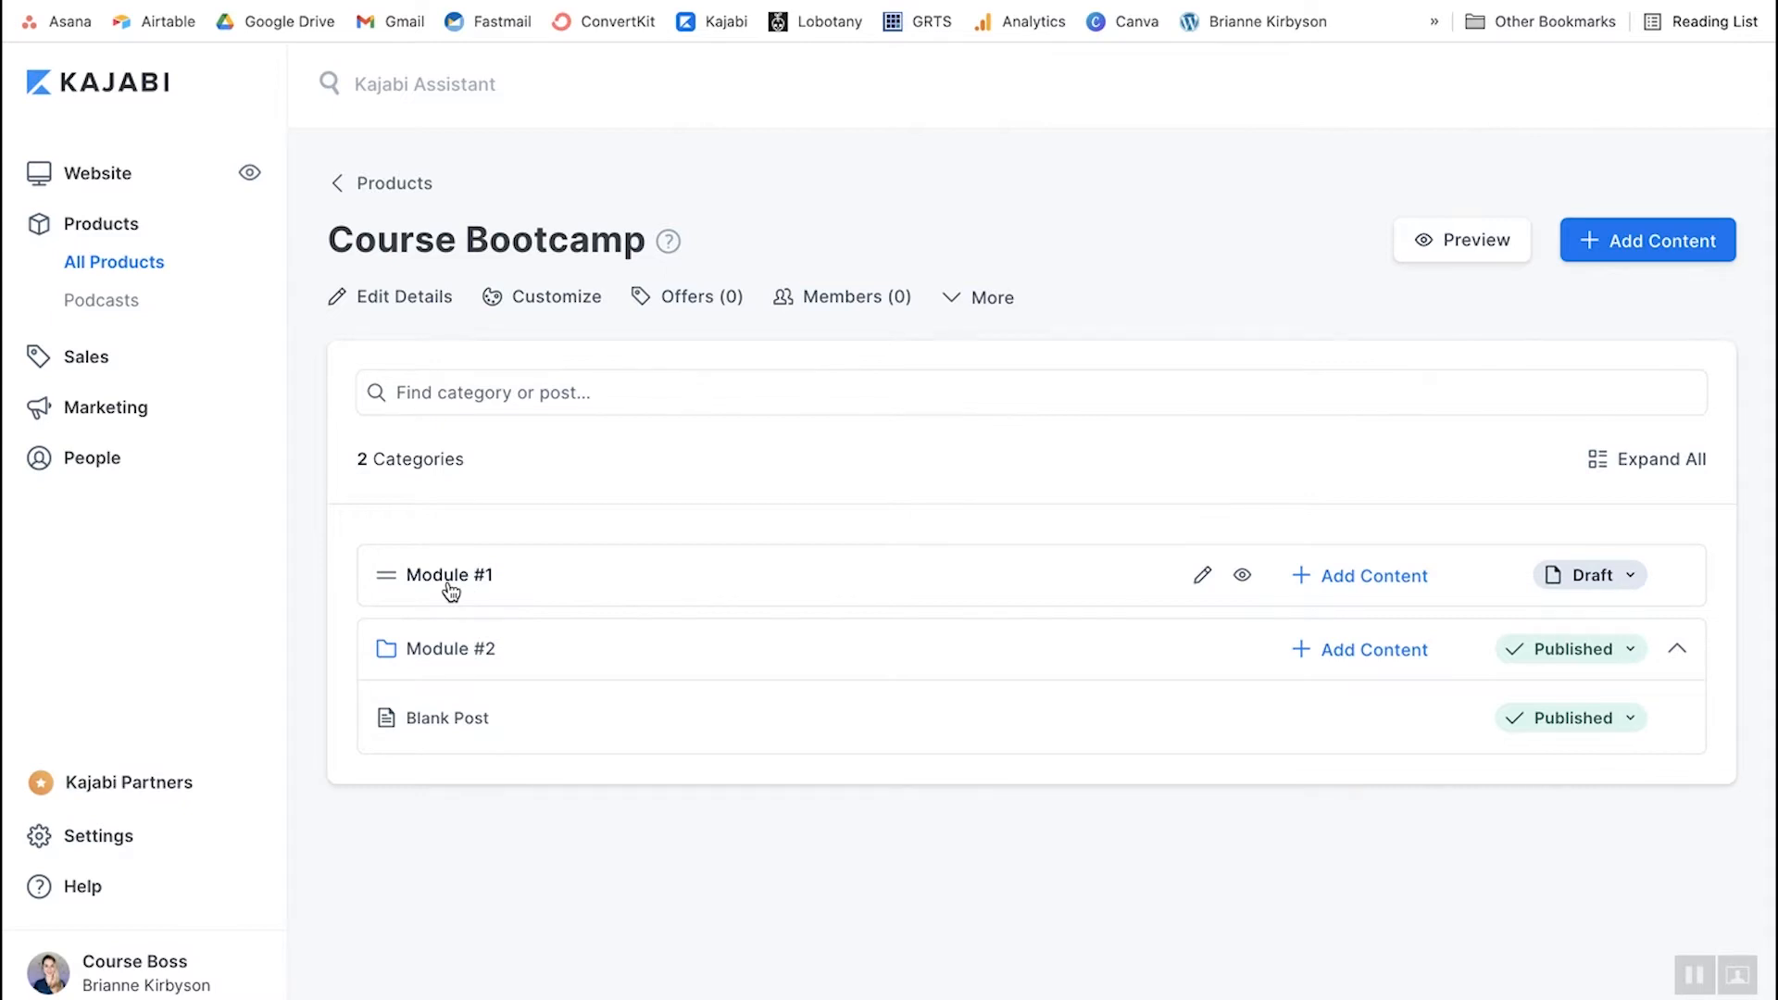
click(1626, 576)
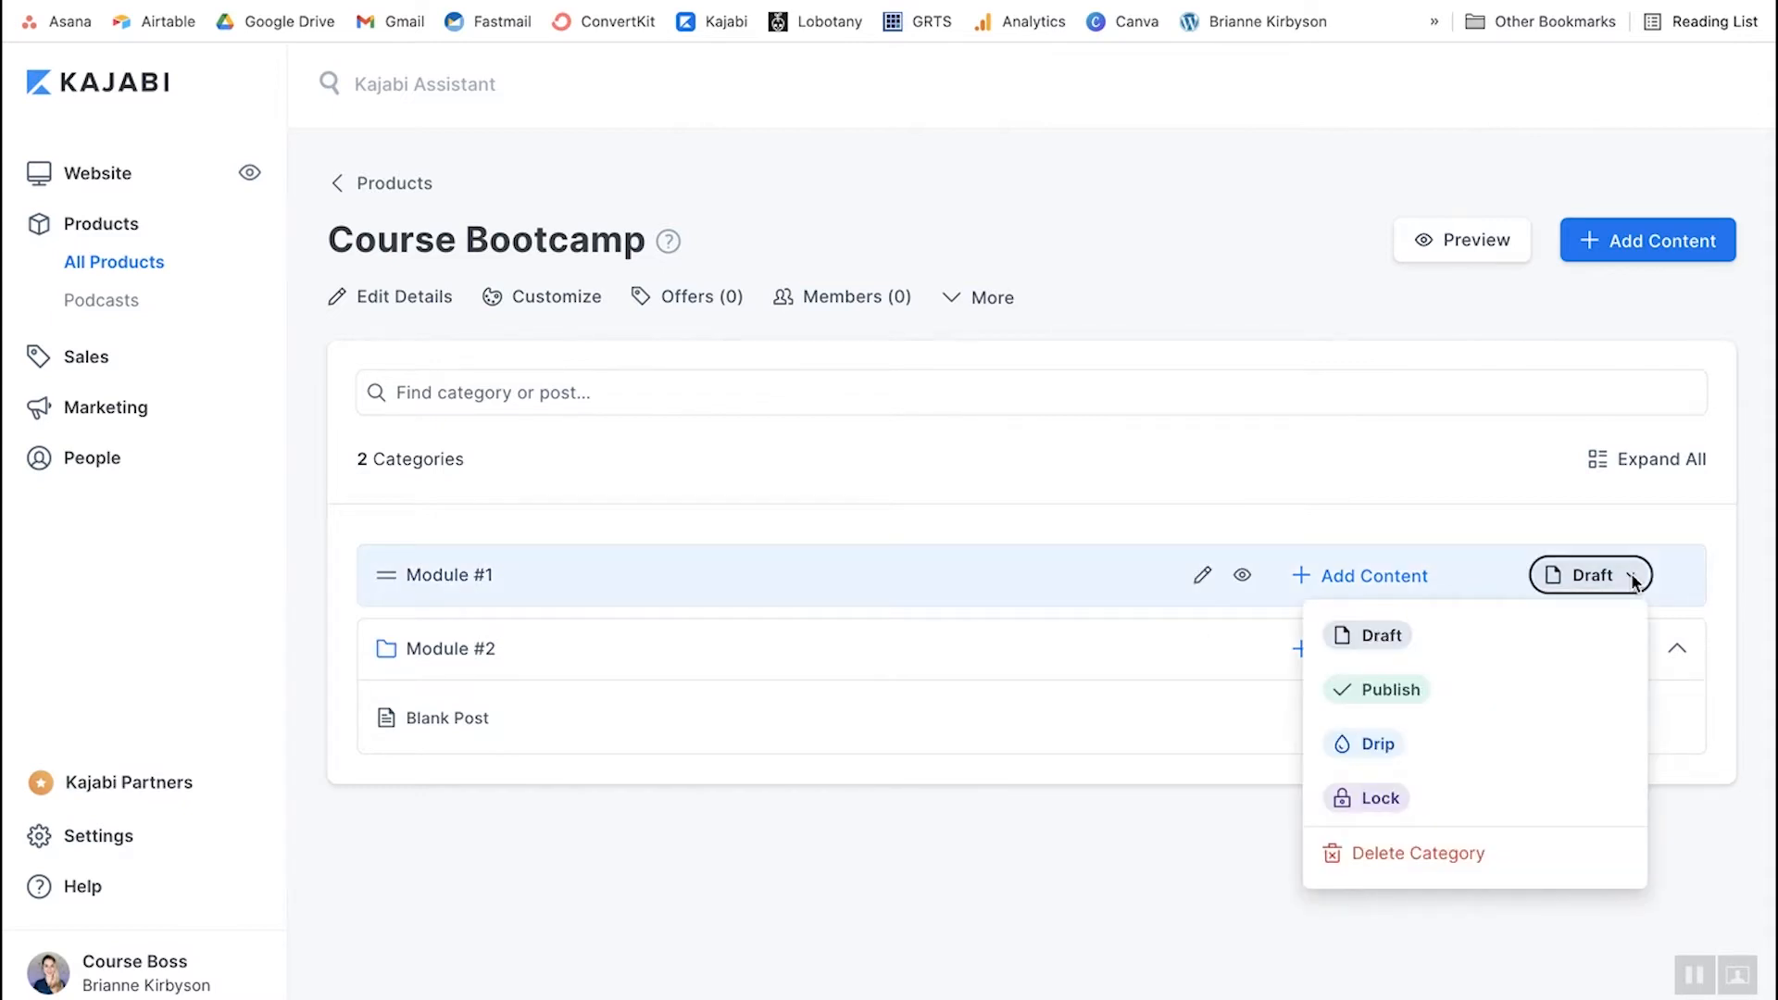
click(1464, 689)
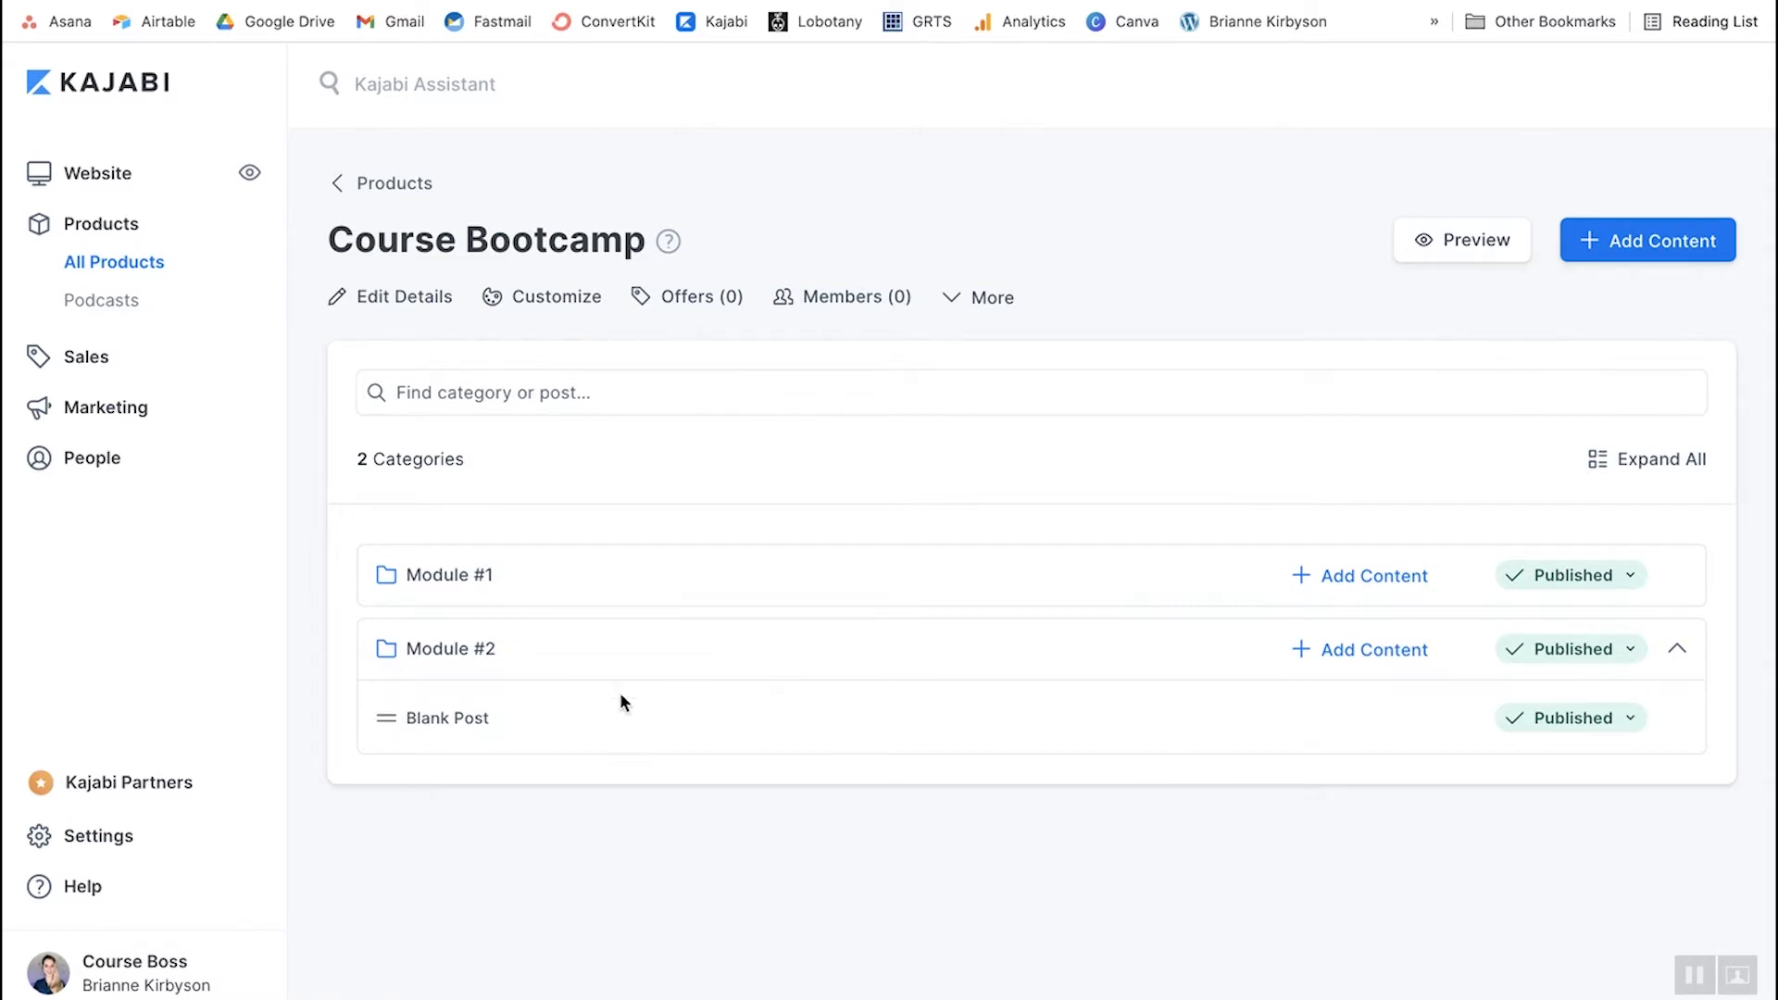
- In Module #2's Blank Post, compare the media types and attach the recent video How Often Should You Re-Launch? + Raising Your Prices
click(451, 720)
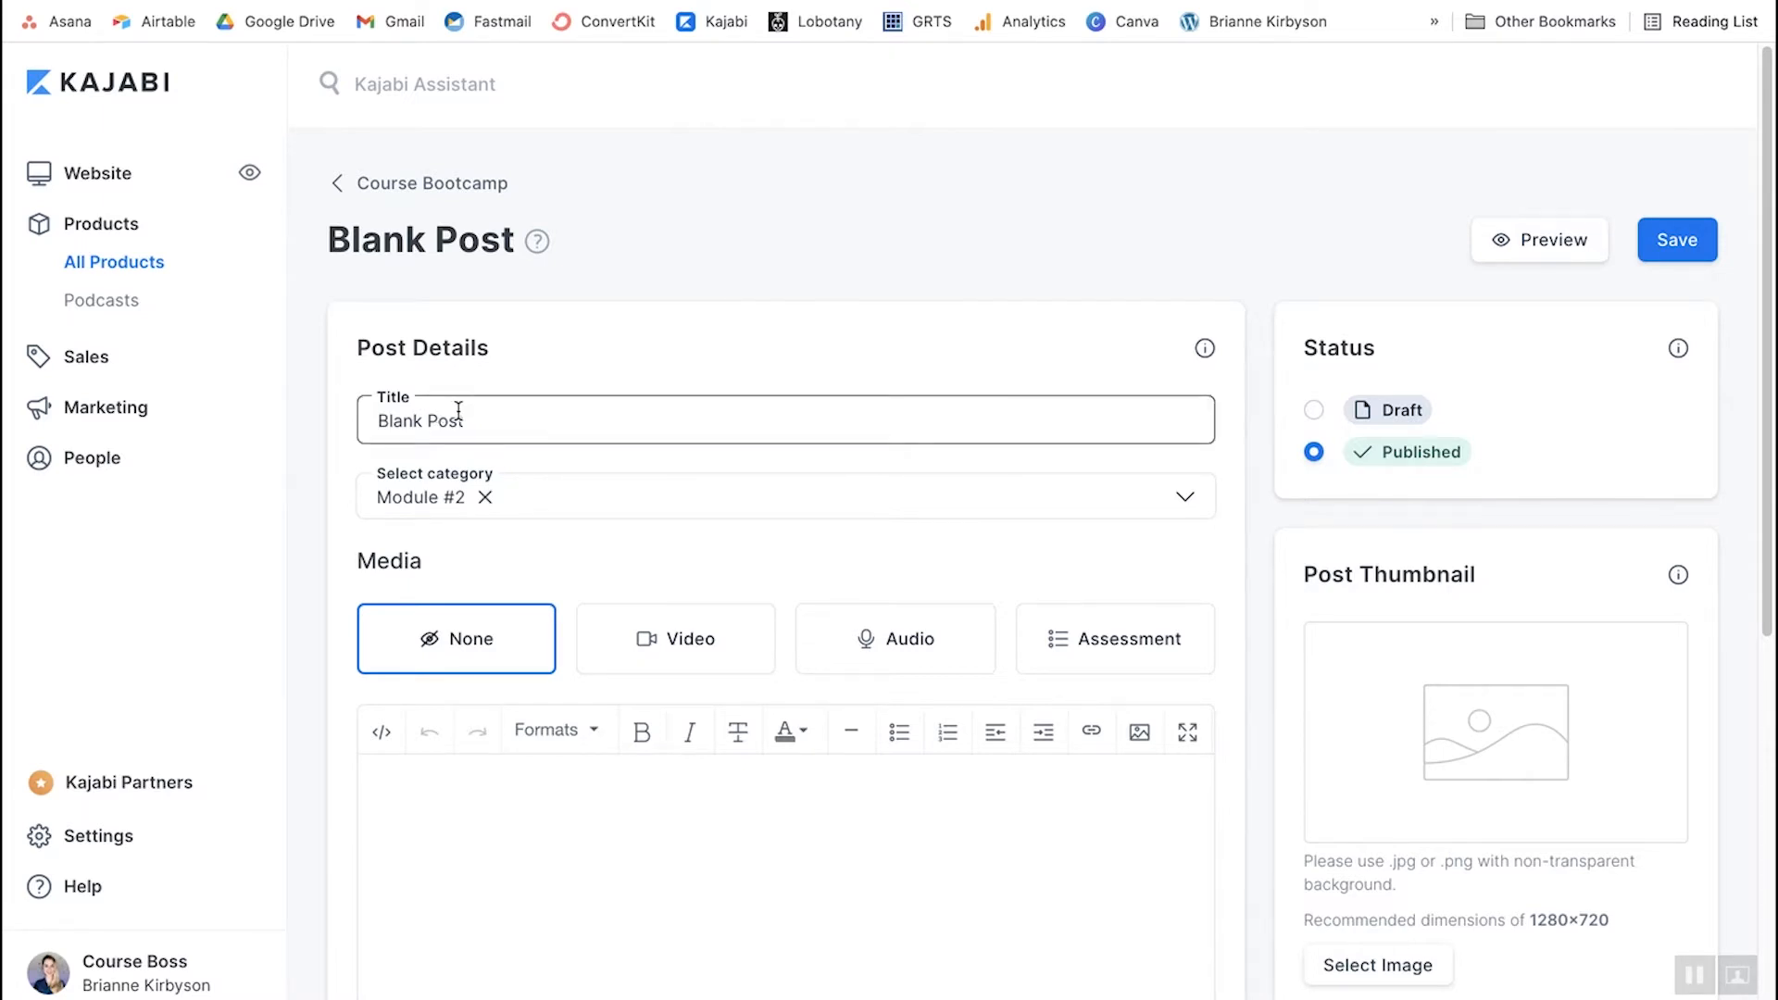
scroll(975, 435, down, 3)
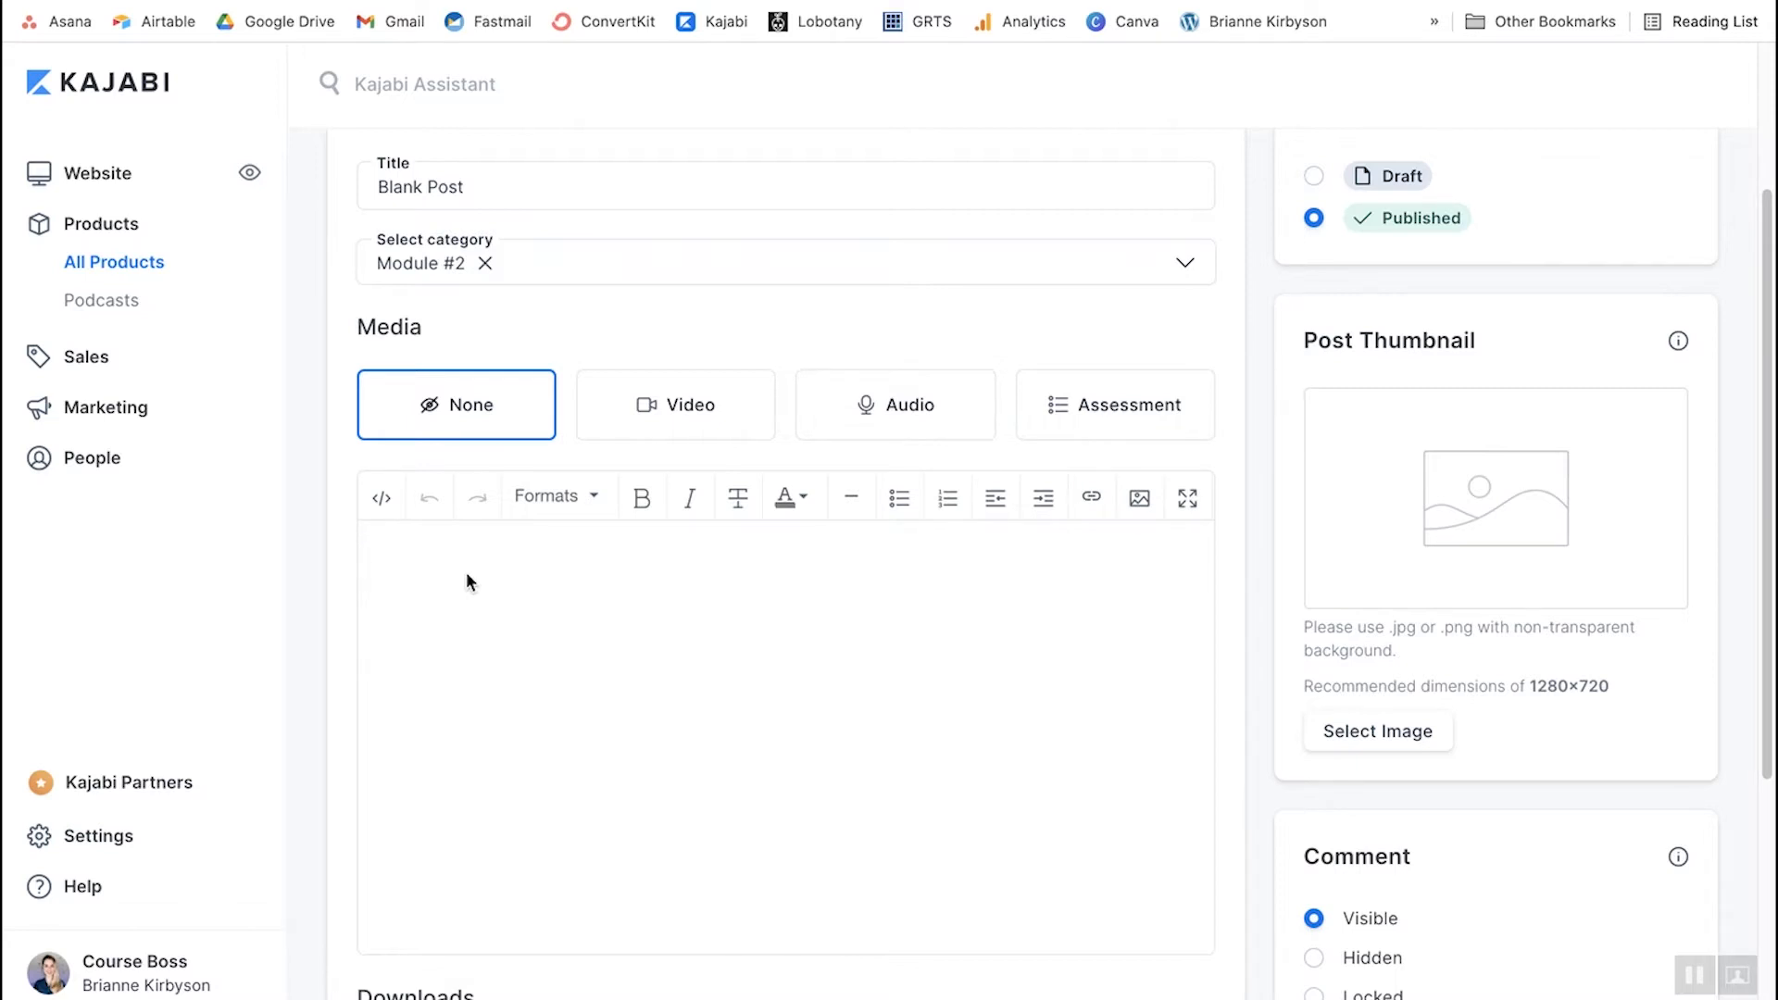
click(610, 402)
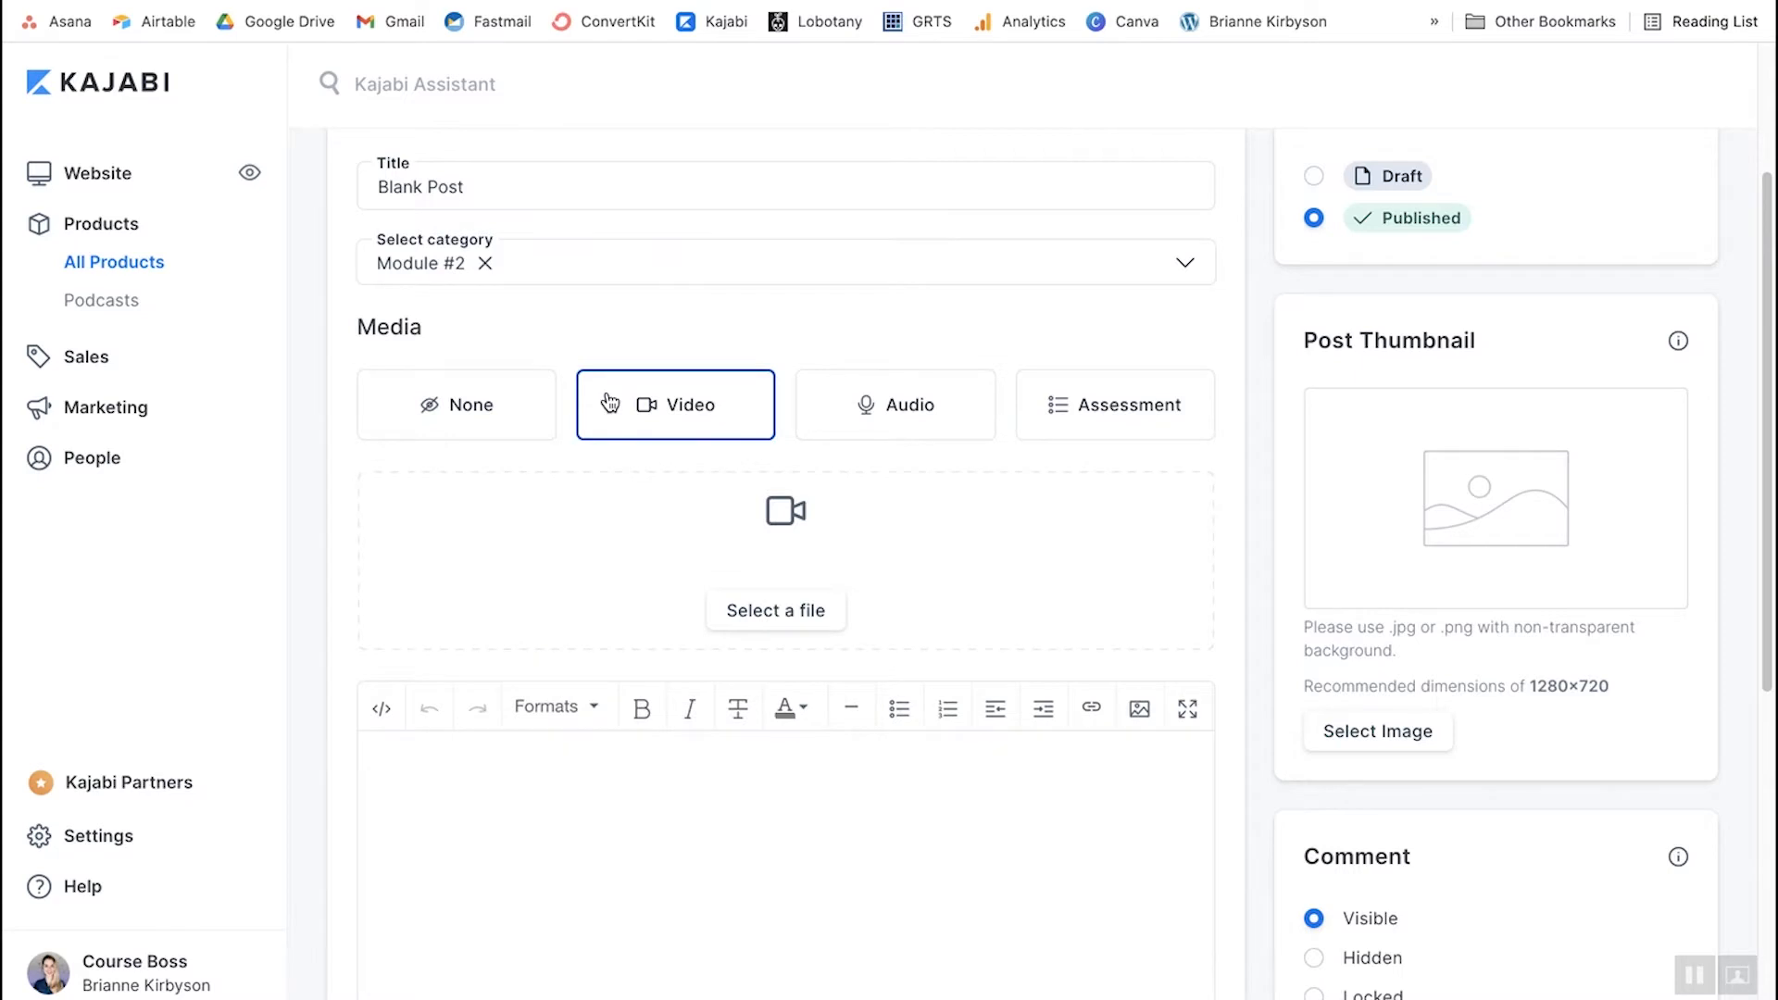
click(881, 407)
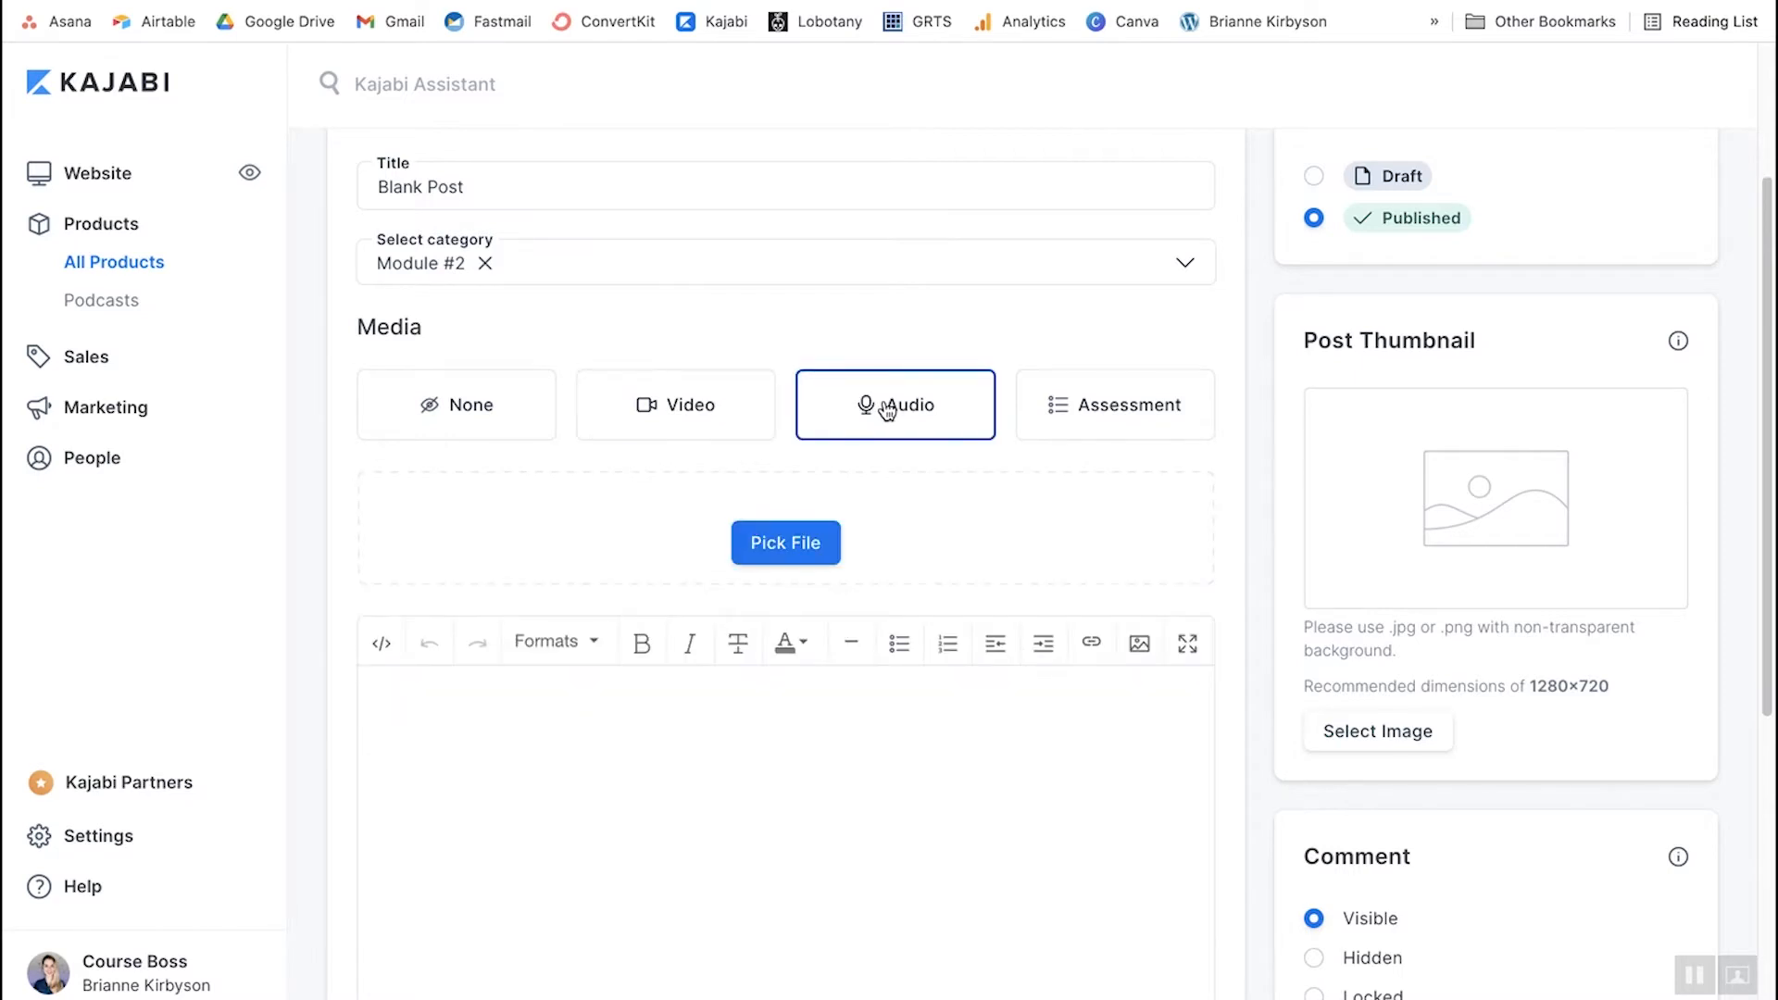
click(1102, 423)
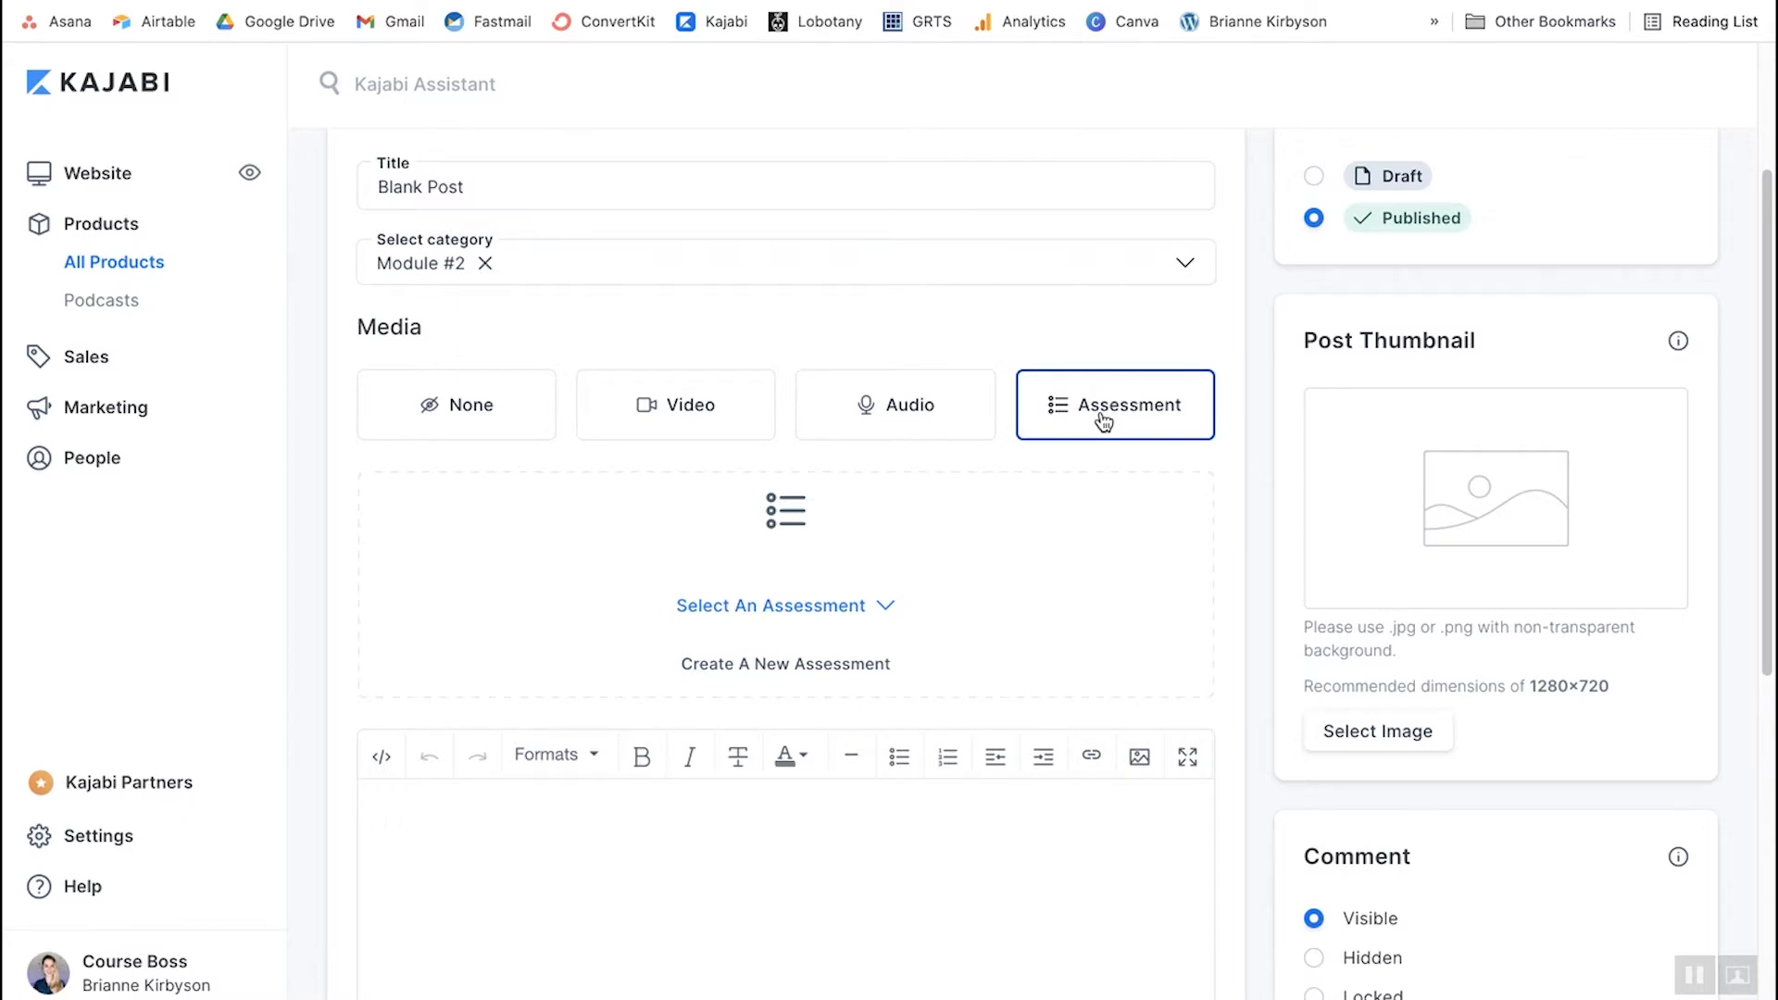
click(645, 422)
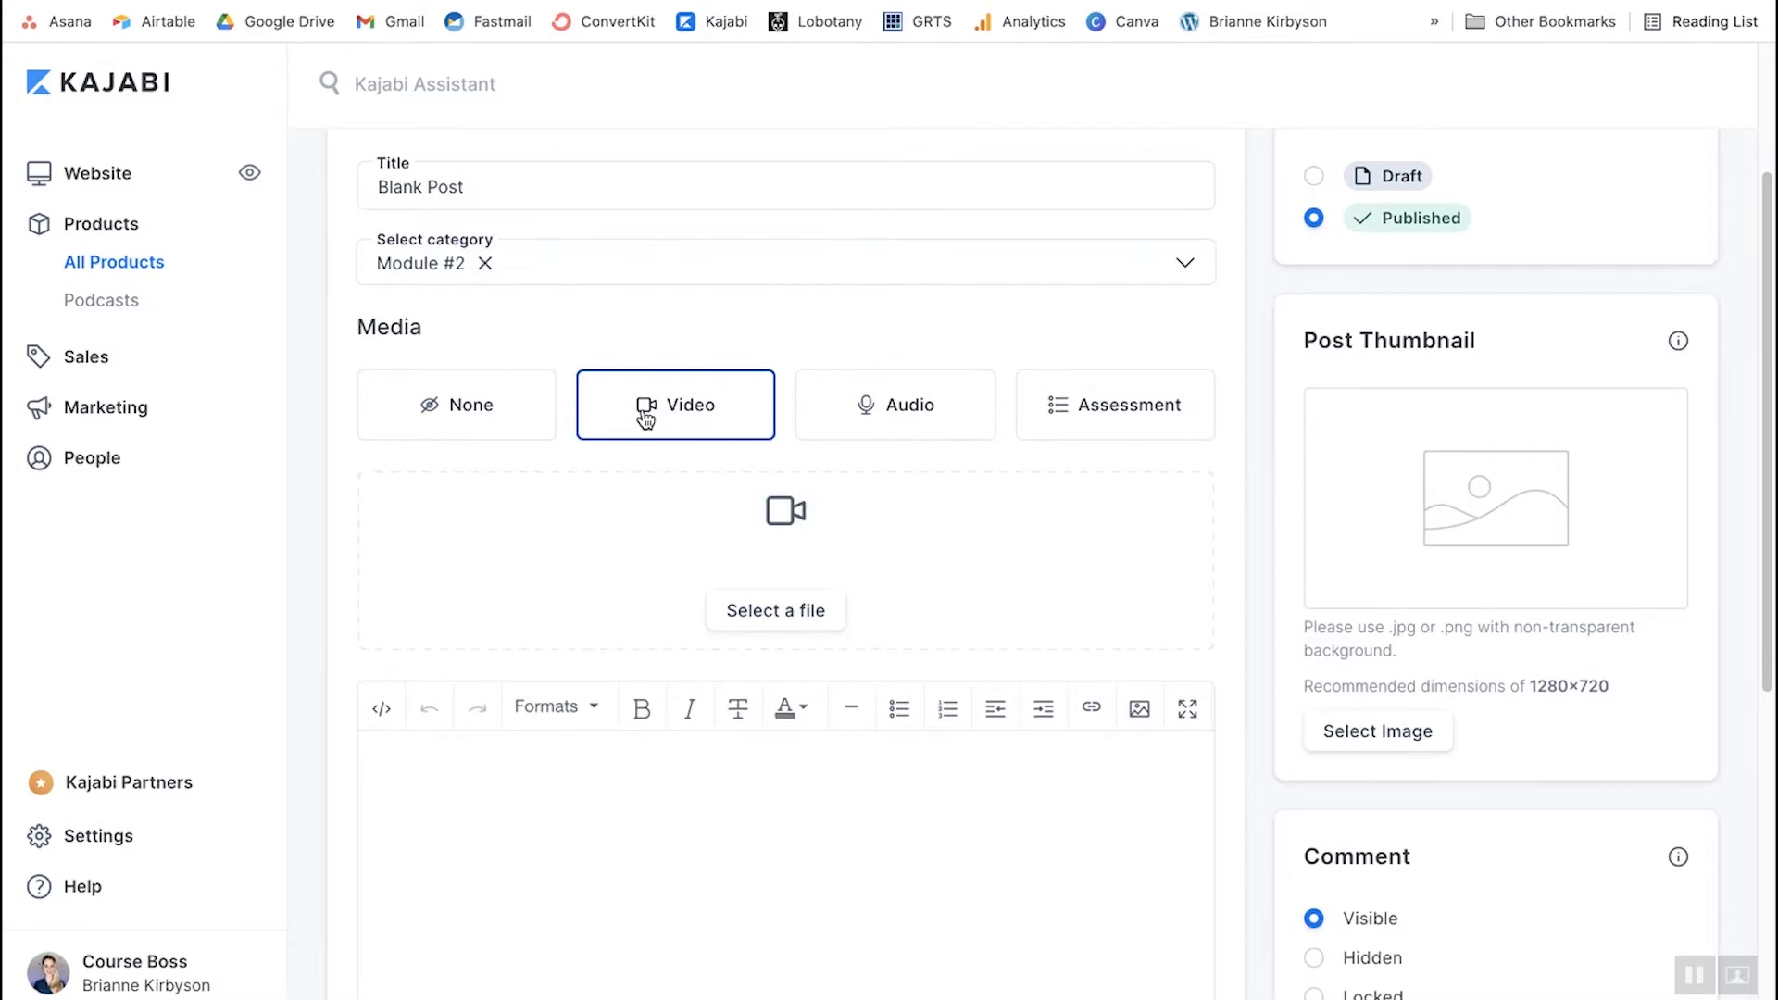
click(793, 619)
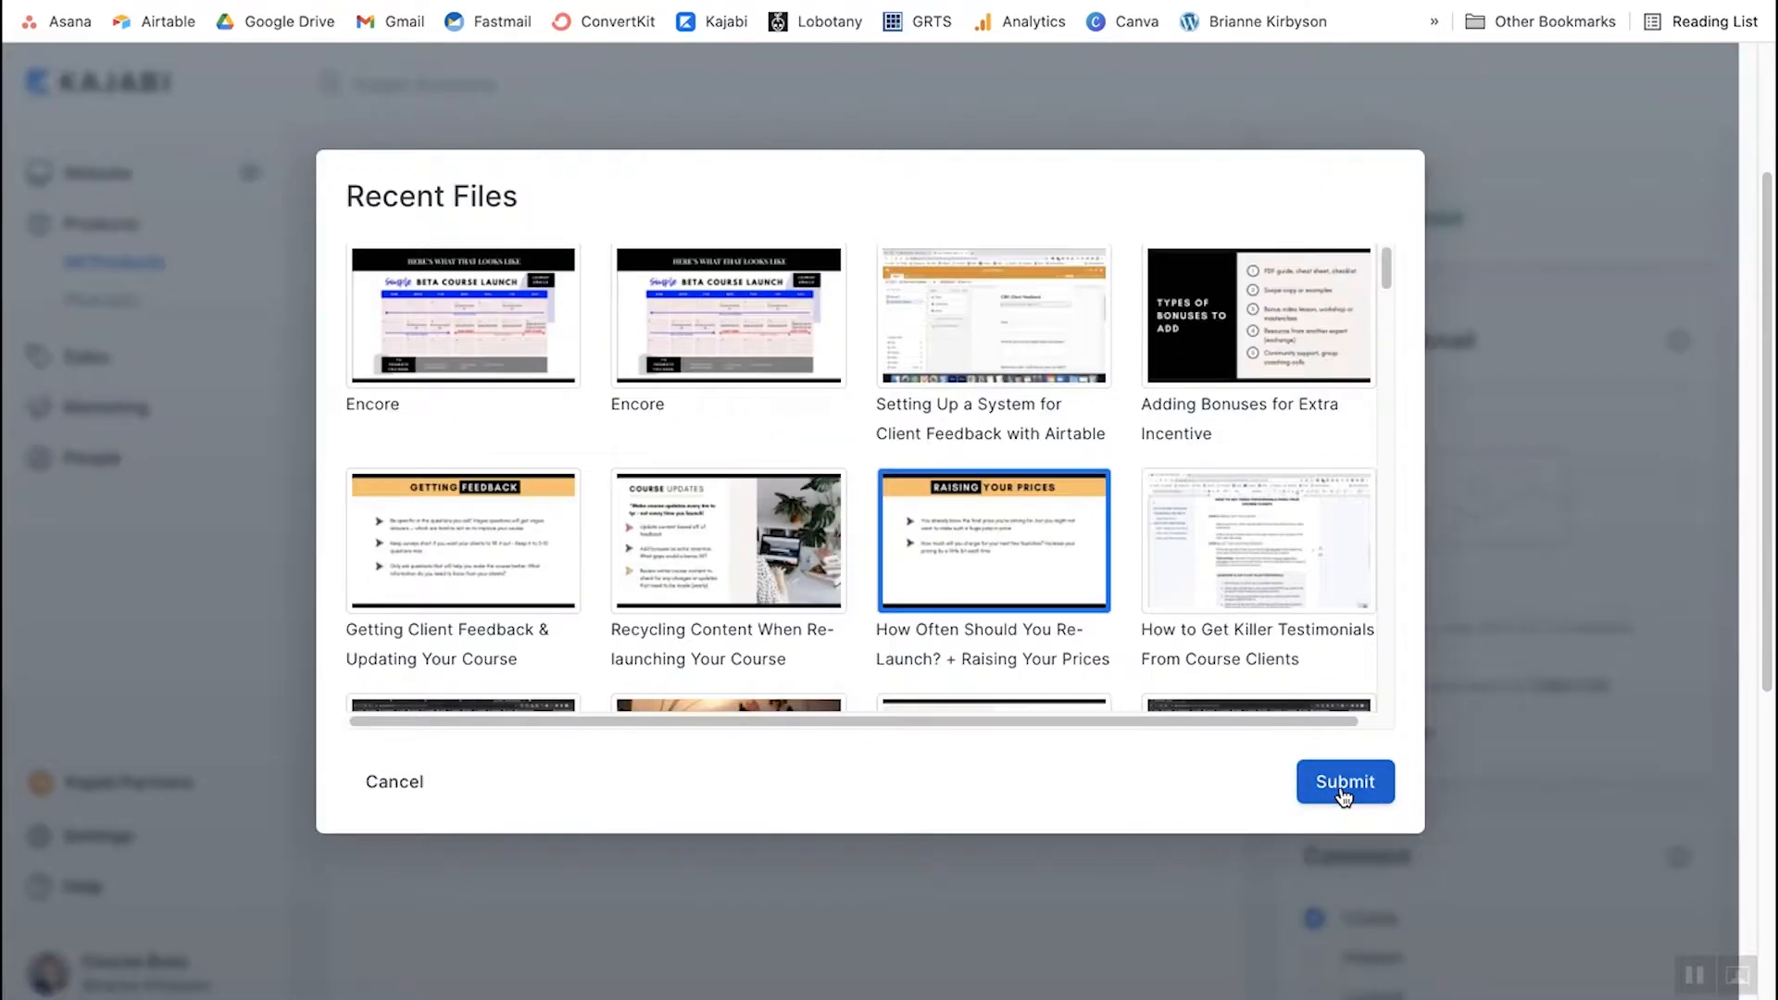
click(1343, 783)
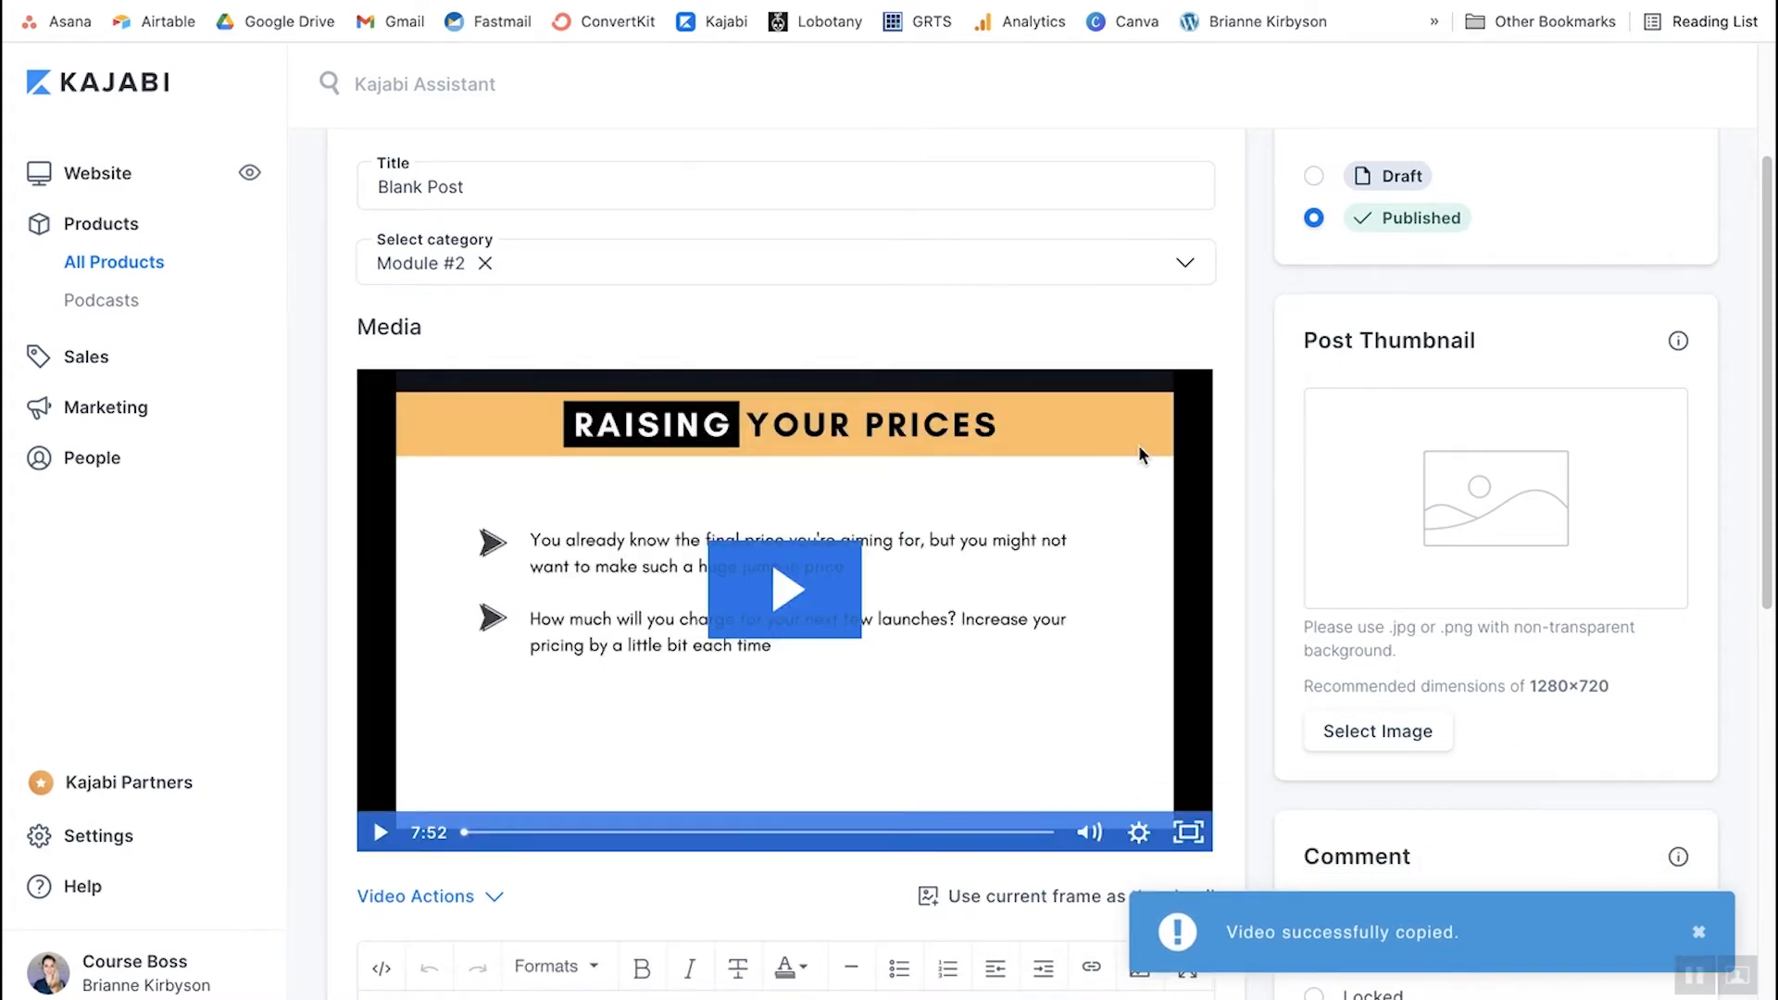
- Add ICA-mockup.png from the computer as a download on Module #2's Blank Post and save the post
scroll(1139, 454, down, 5)
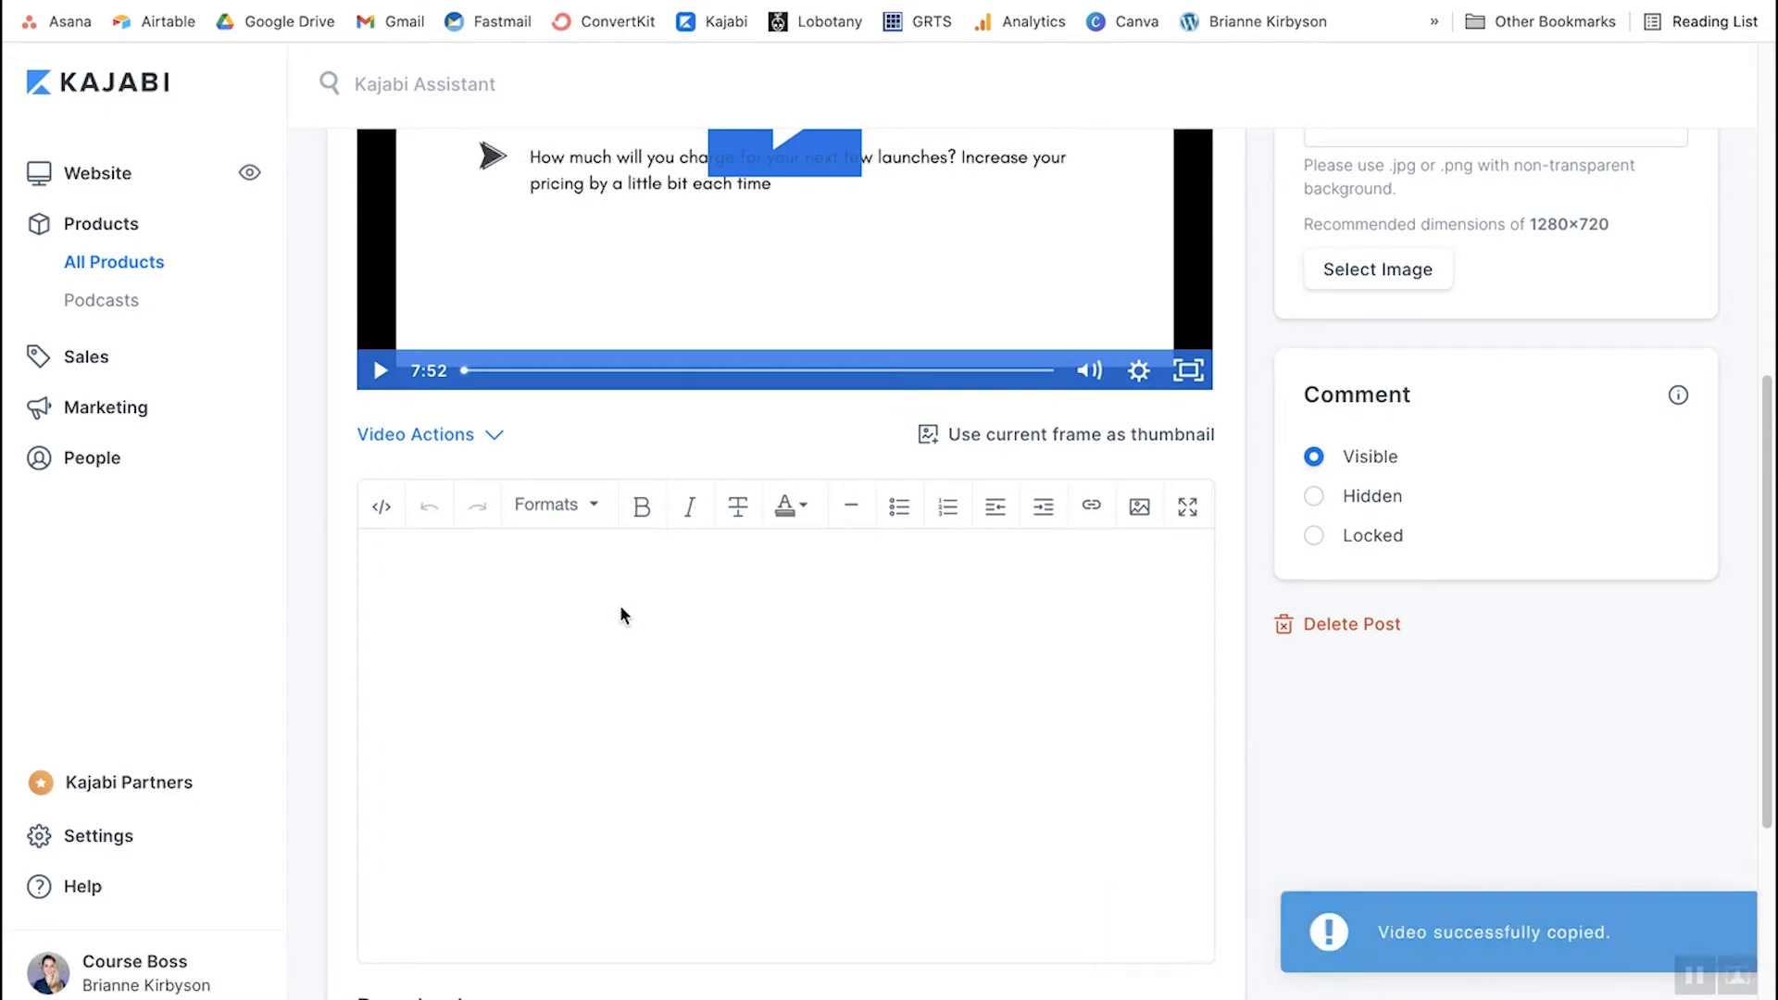
scroll(713, 469, down, 4)
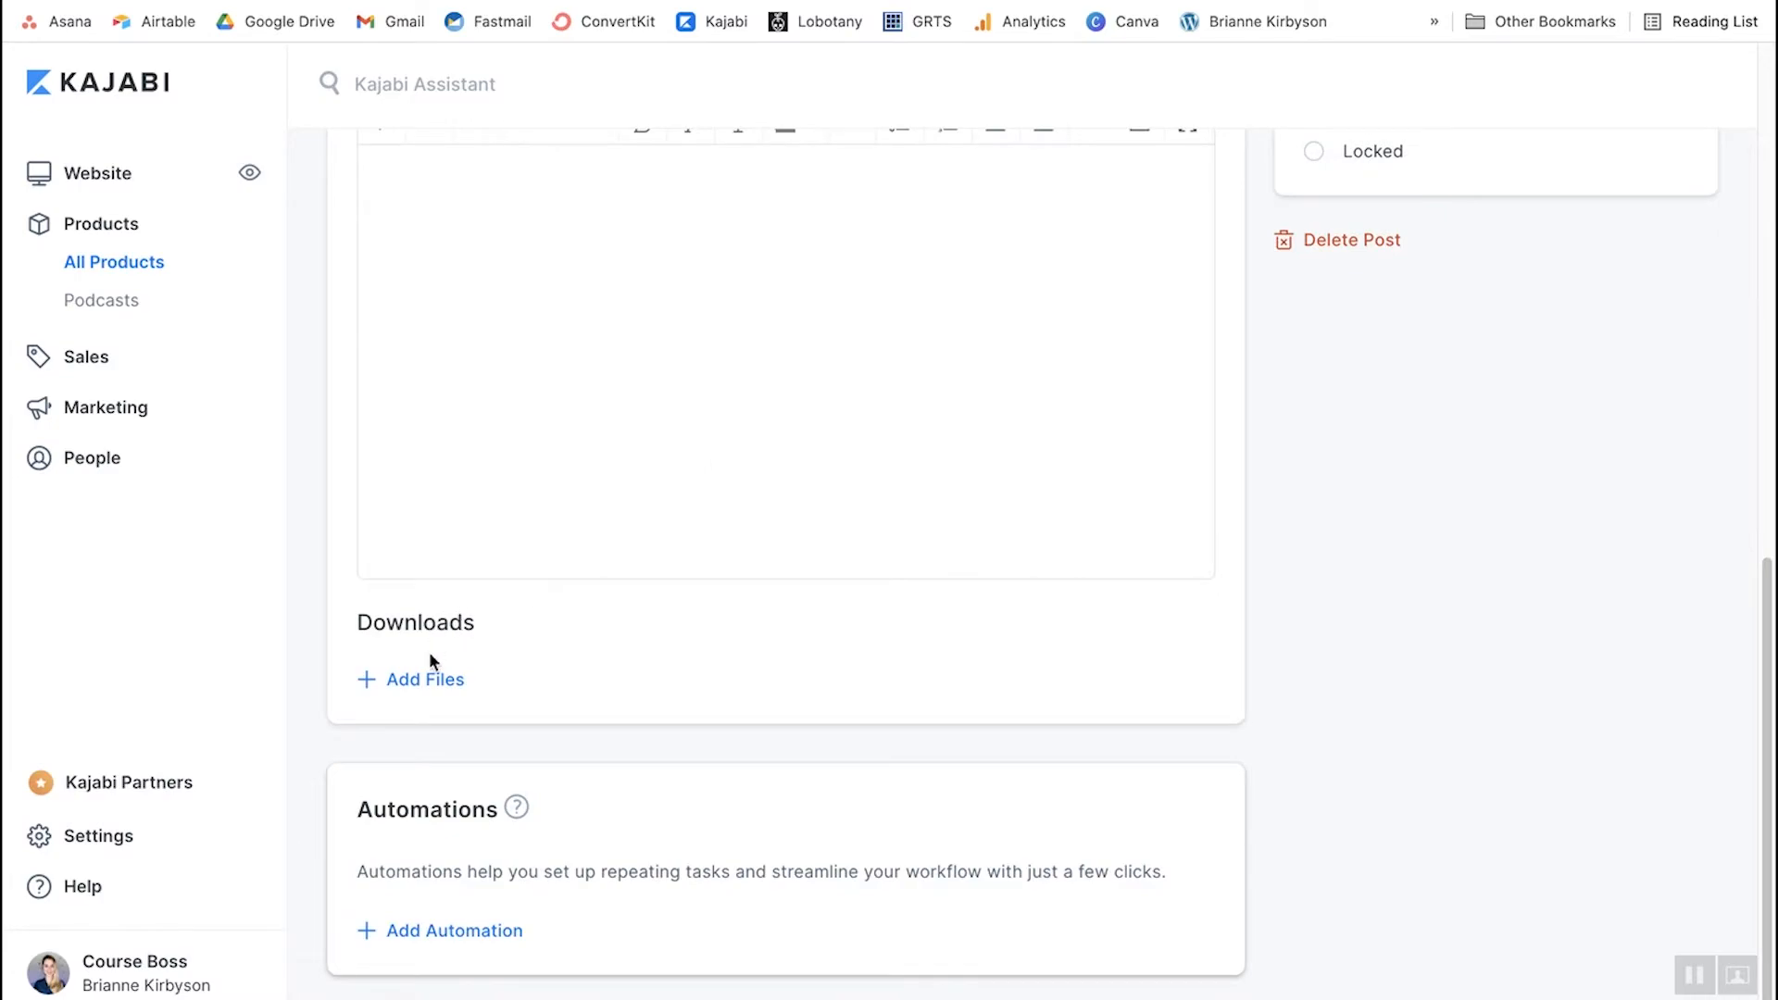
click(424, 681)
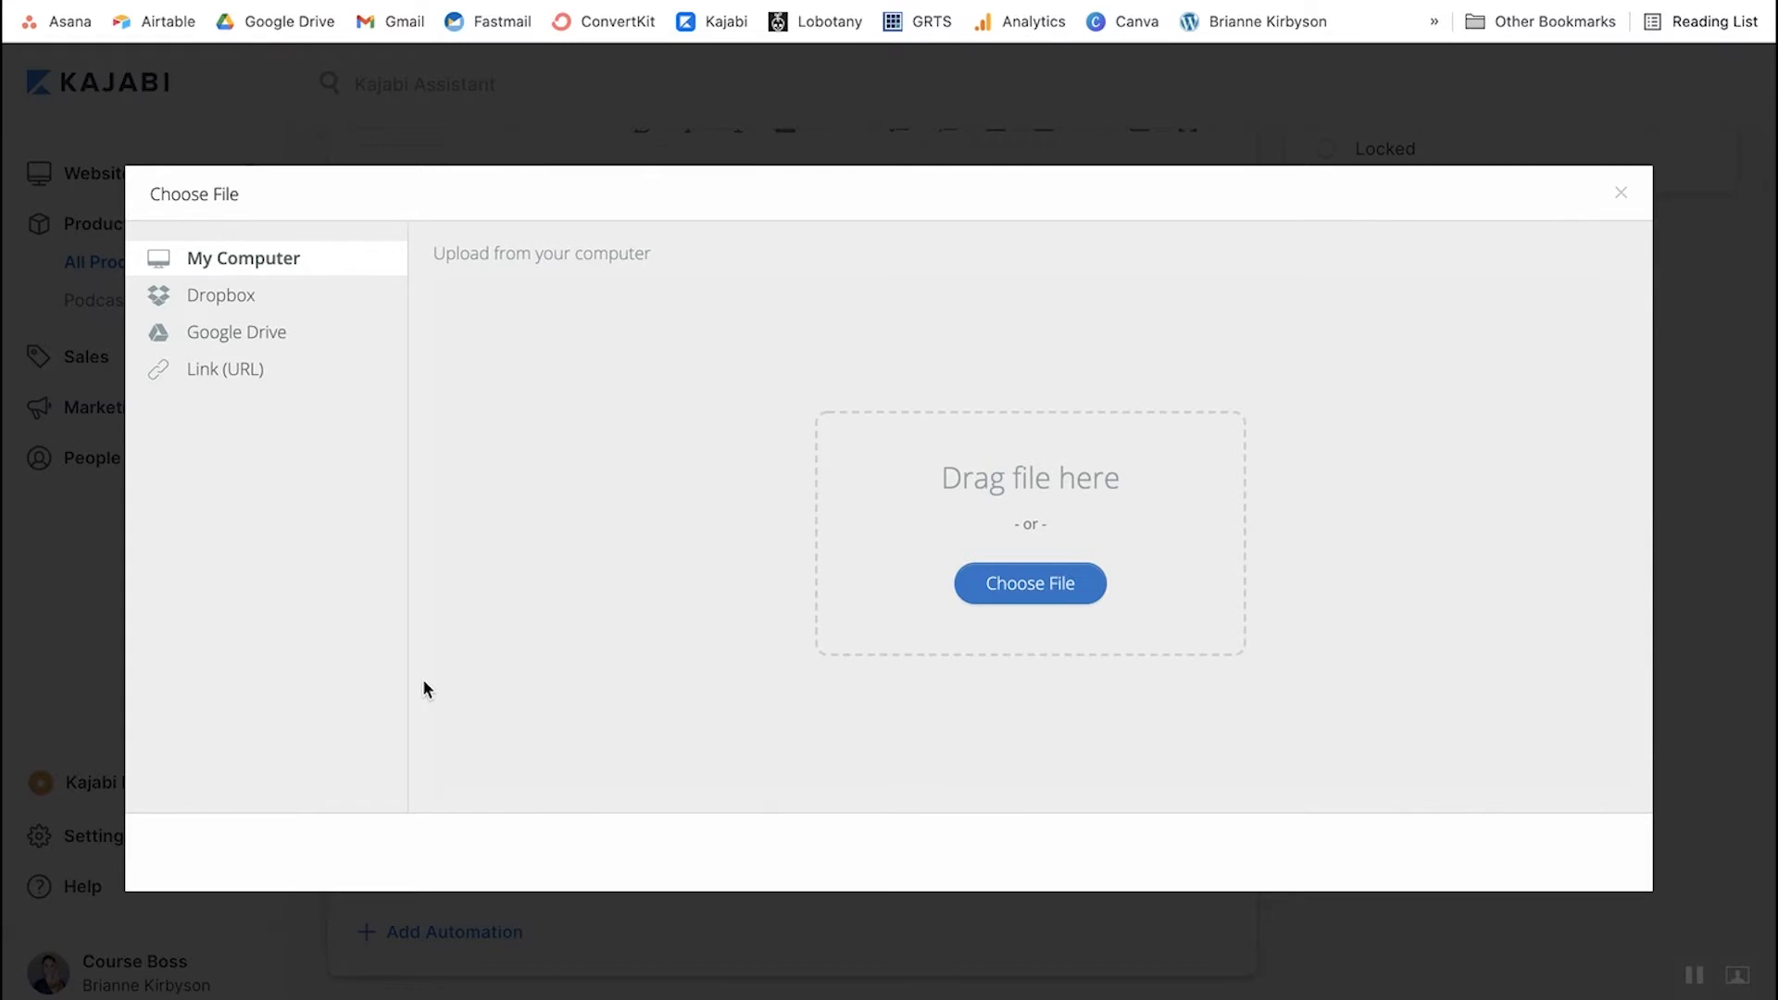
click(1009, 592)
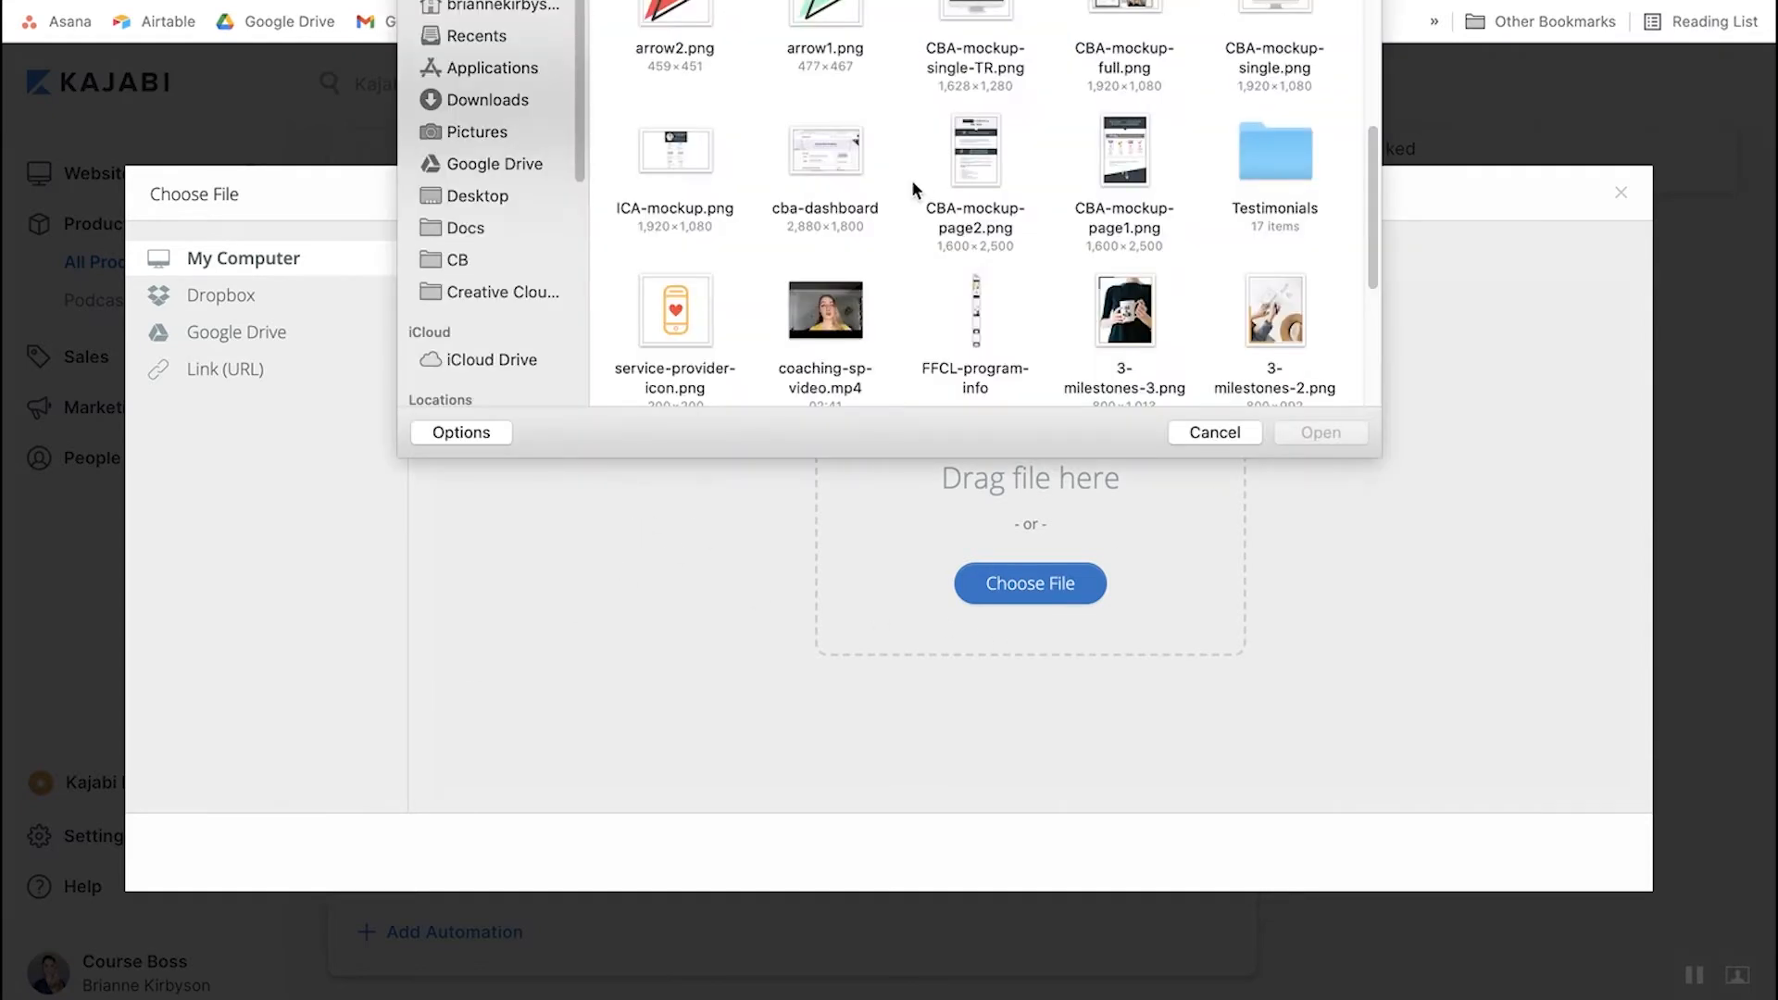
click(668, 152)
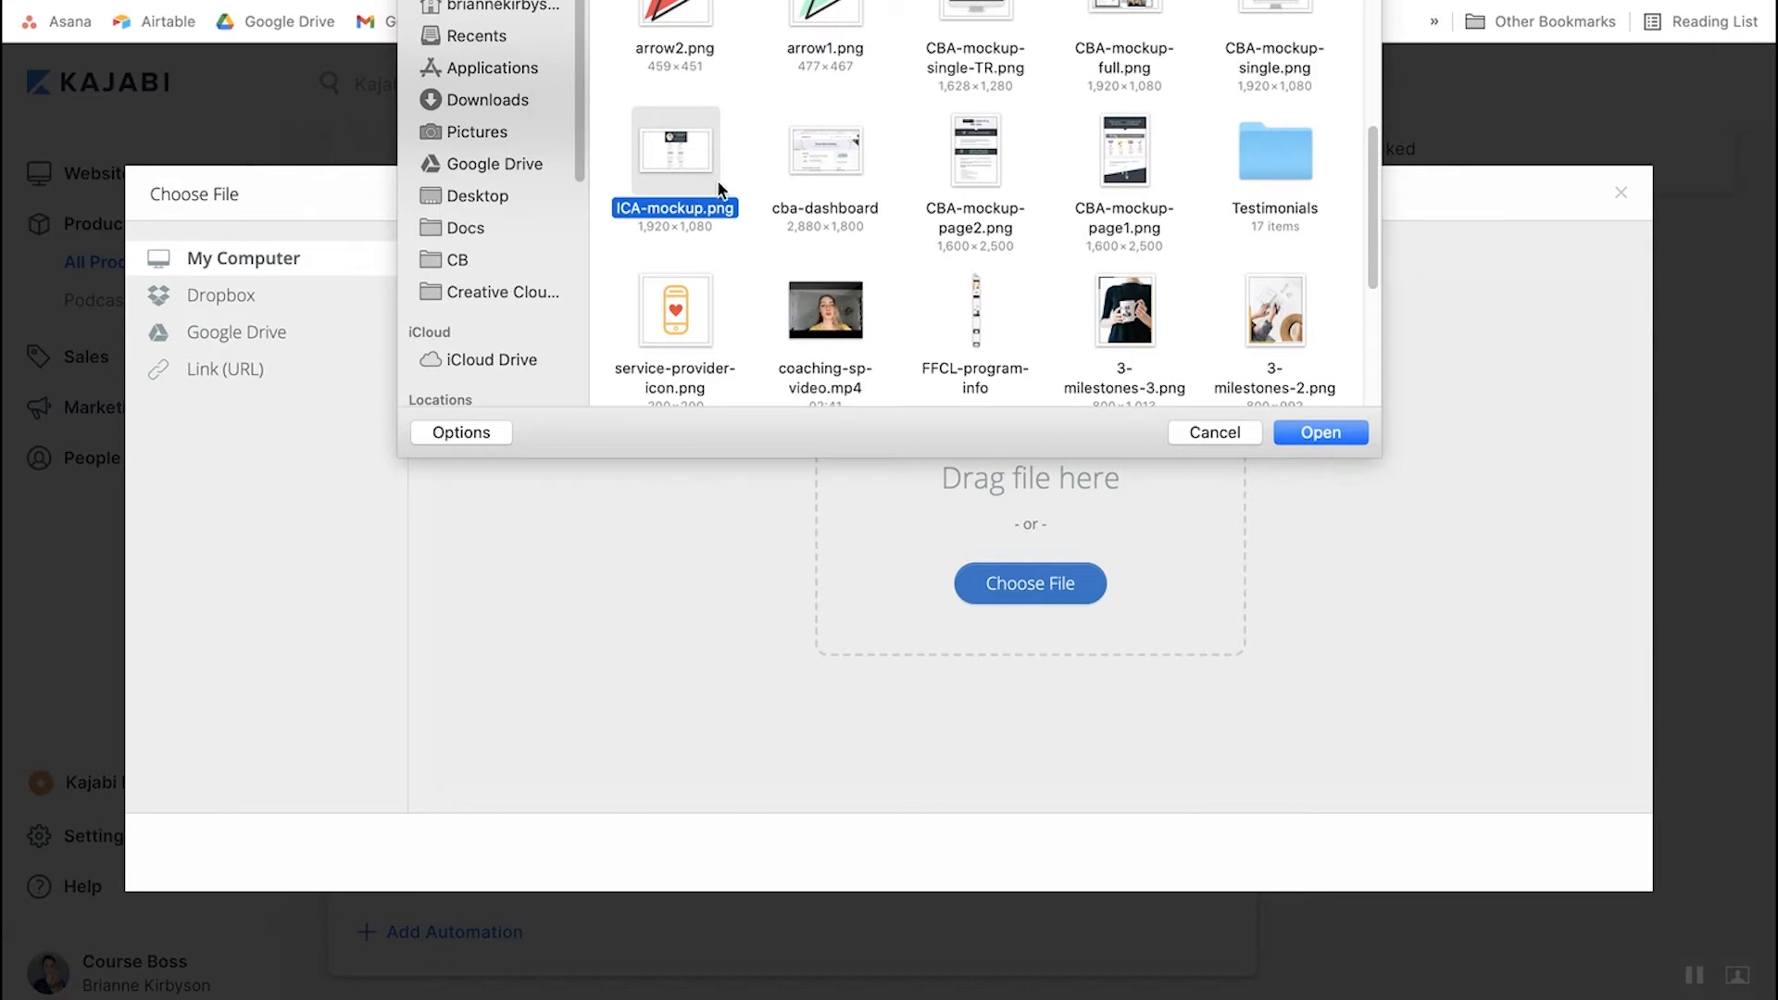
click(1340, 433)
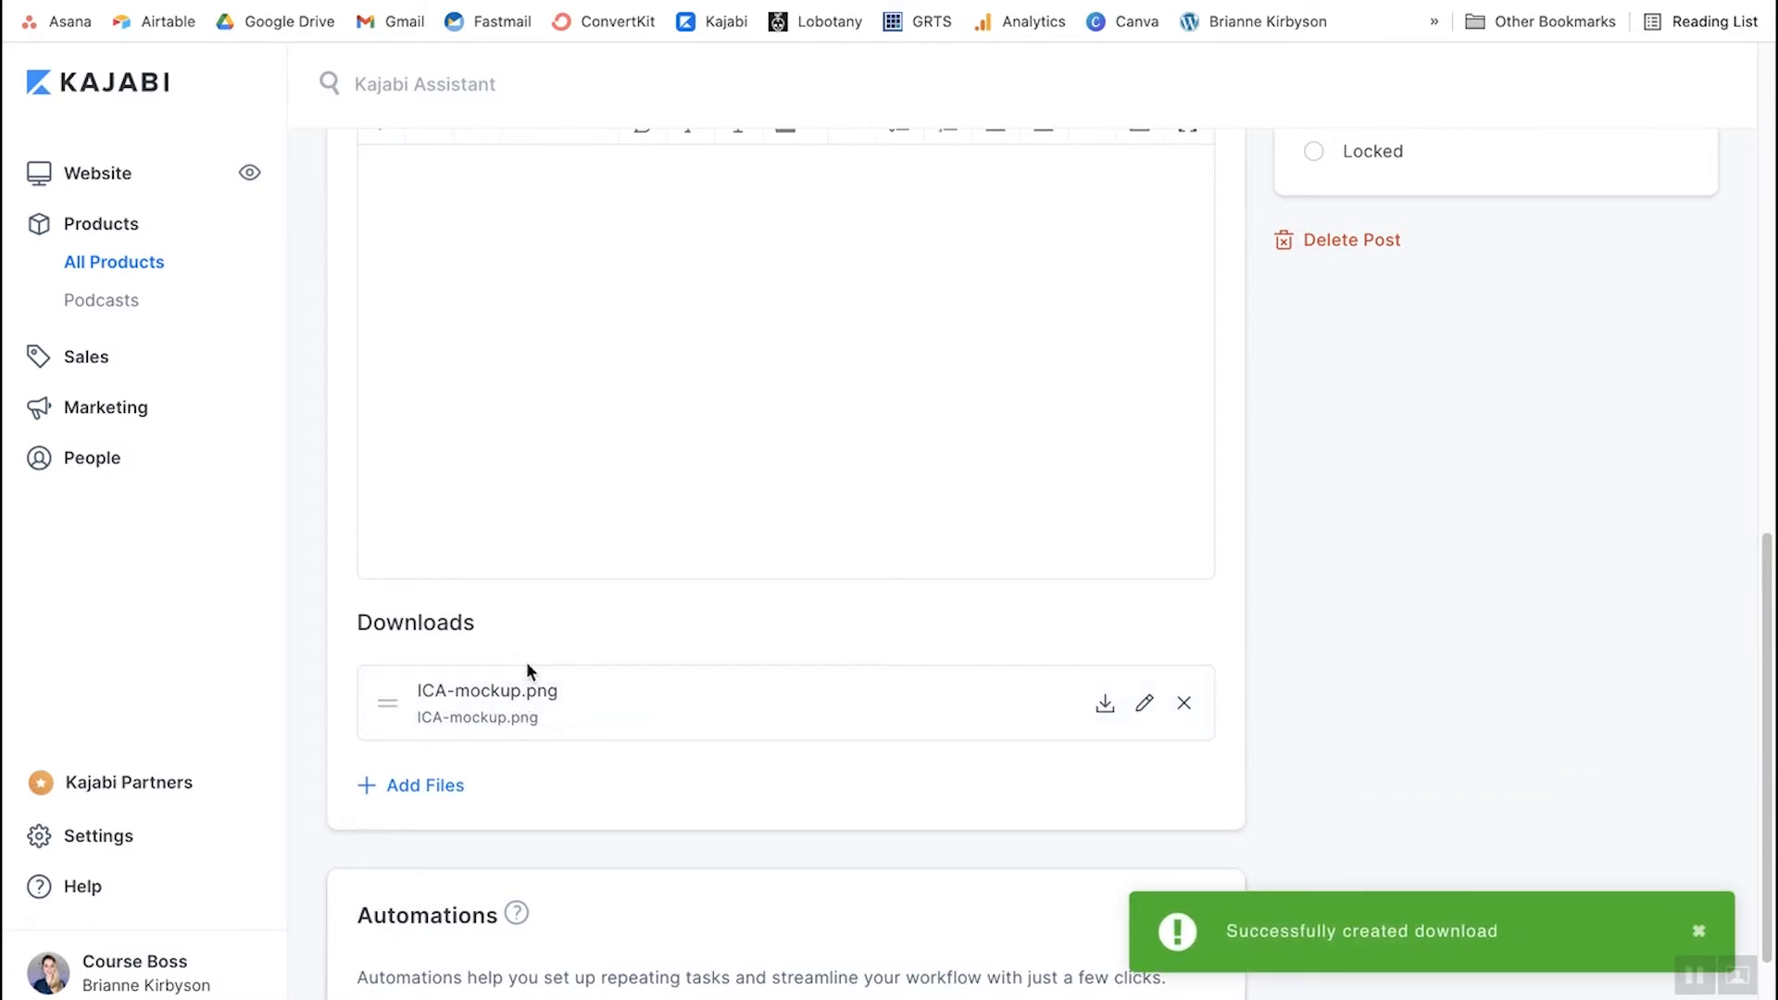
scroll(1020, 625, down, 1)
scroll(1019, 625, up, 8)
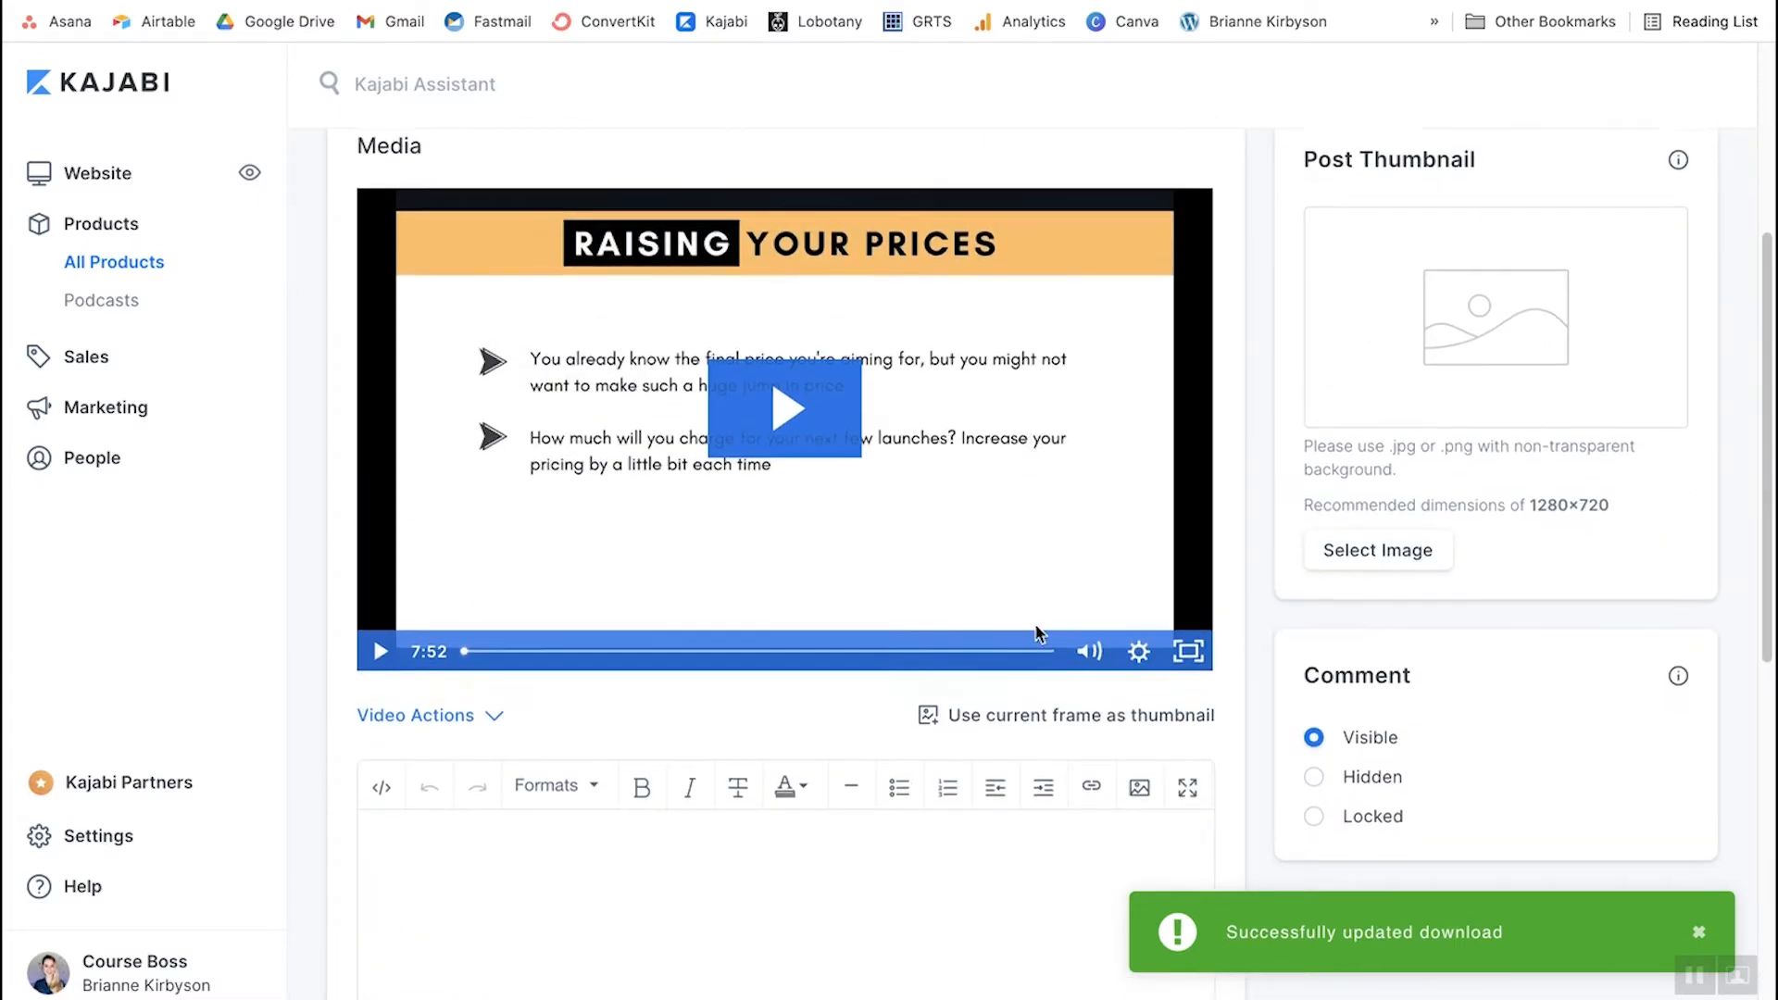
scroll(1035, 629, up, 5)
click(1694, 238)
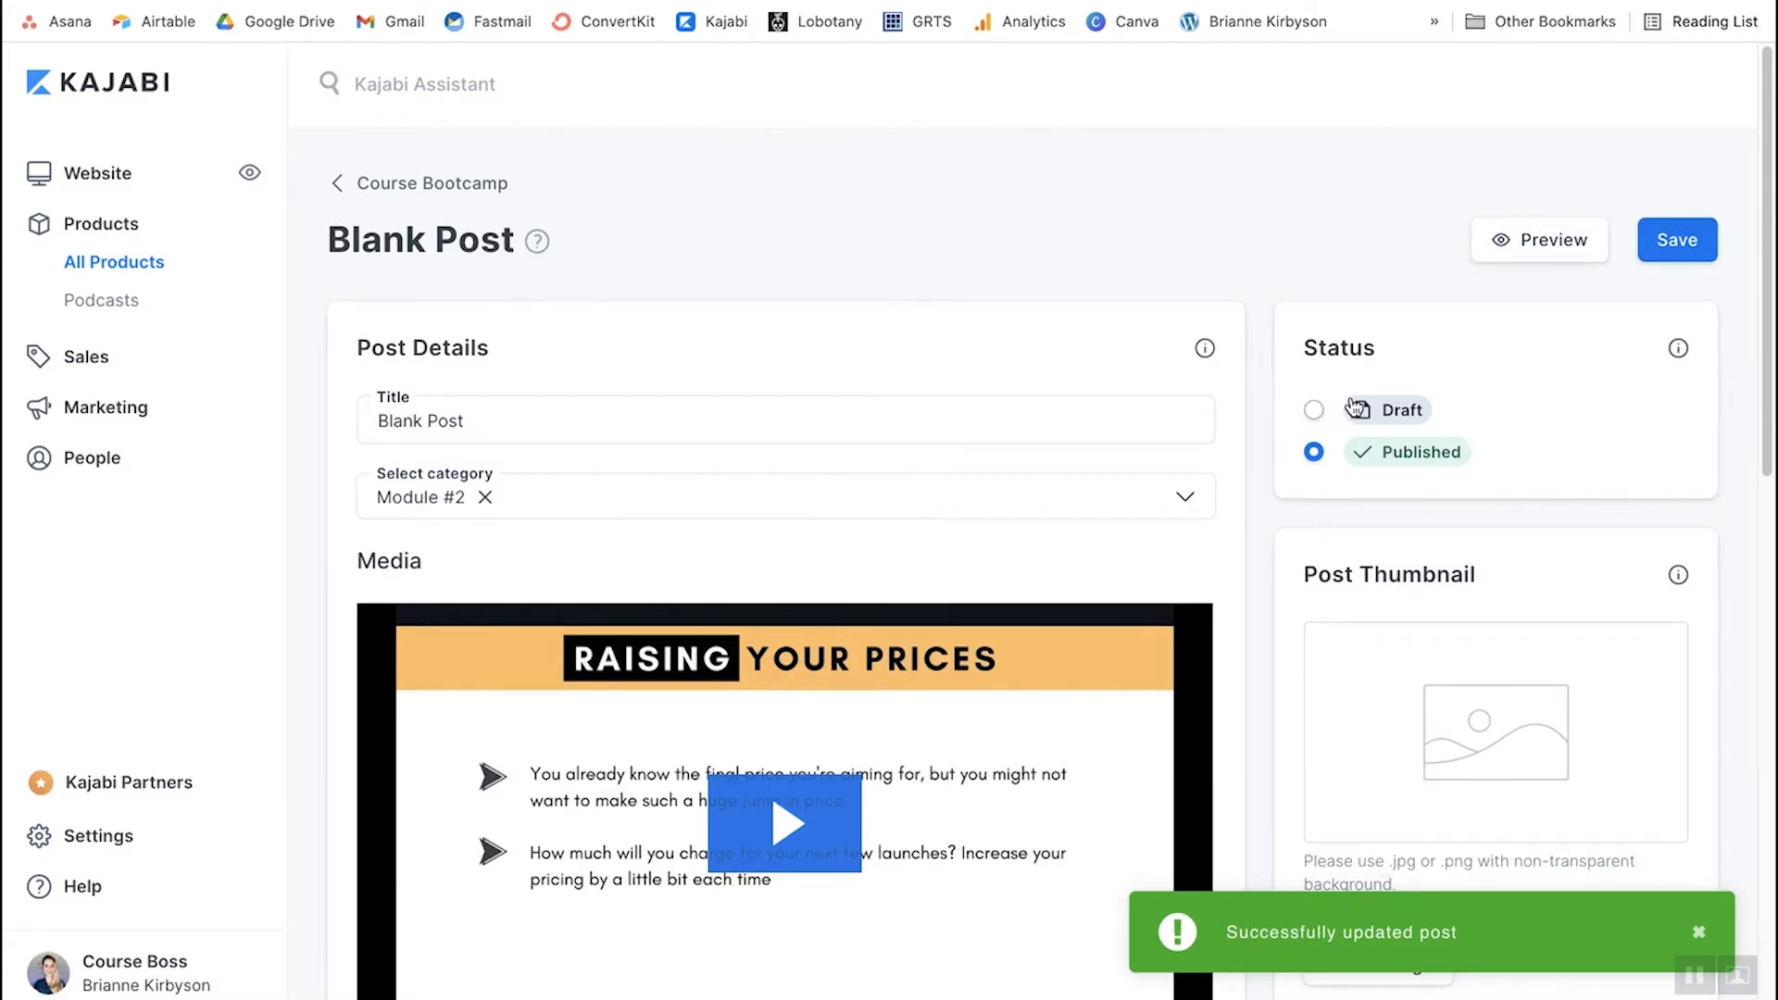
- Preview the Blank Post as members see it and test downloading its ICA-mockup.png attachment
scroll(1363, 454, down, 12)
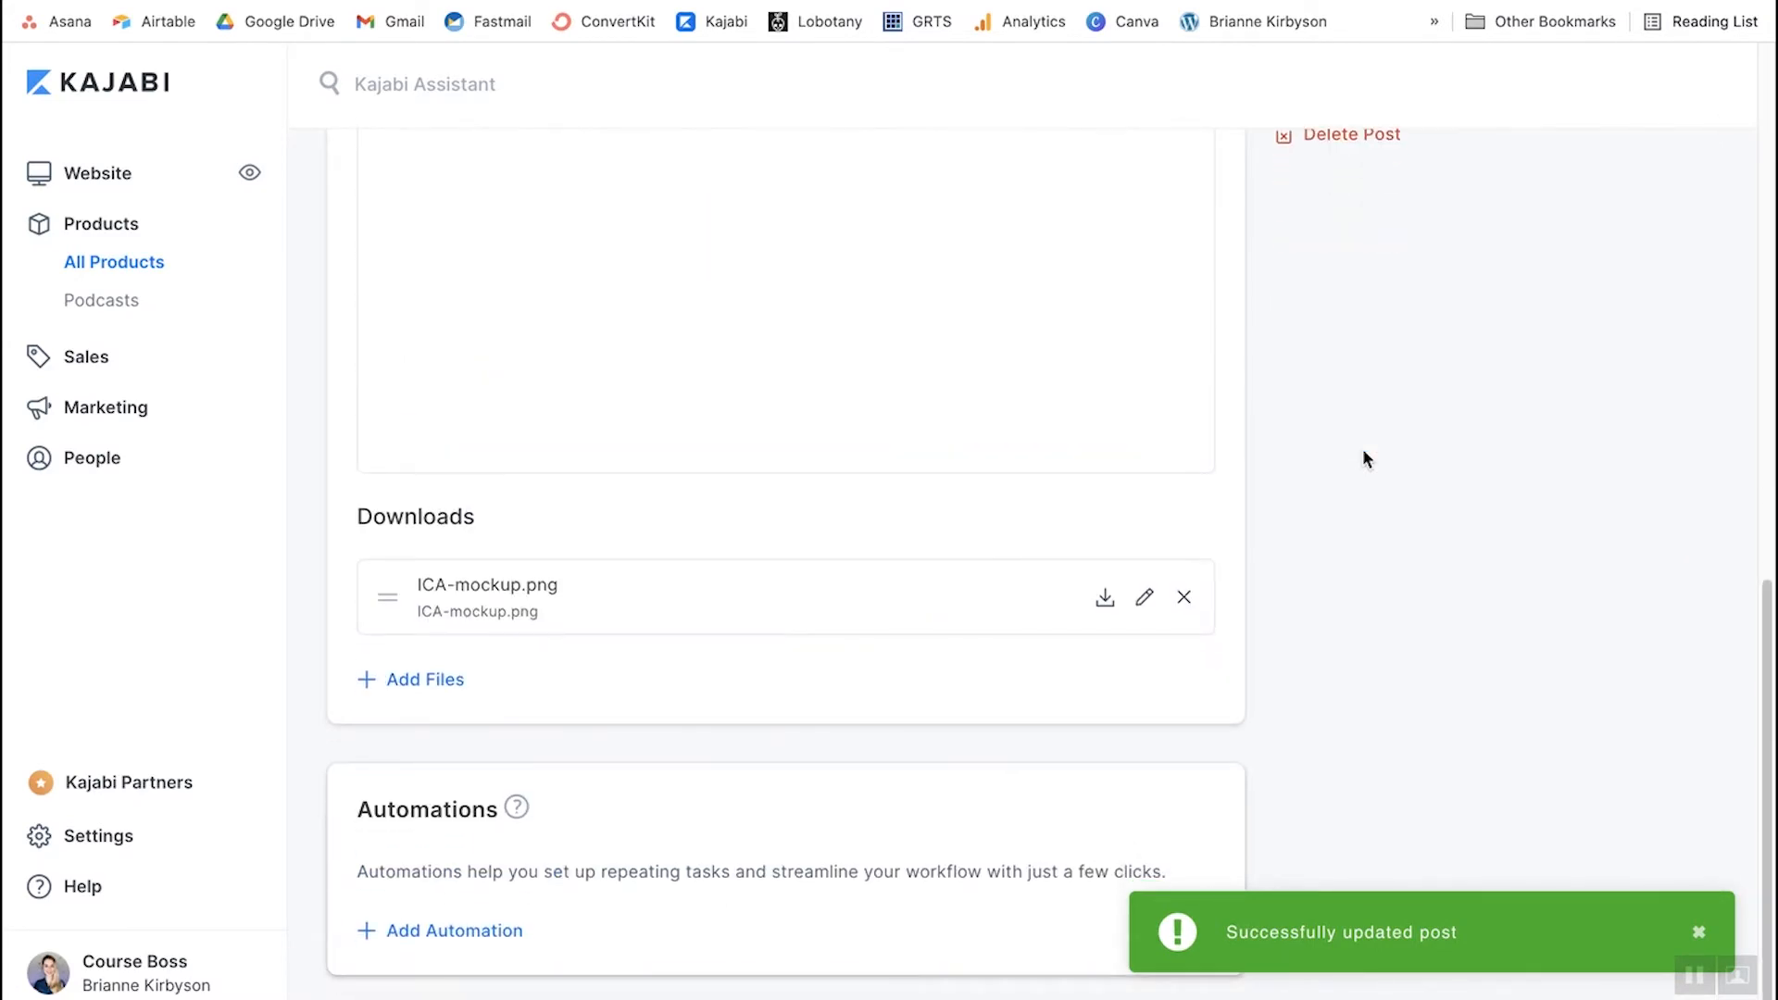
scroll(1363, 457, up, 10)
scroll(1363, 458, up, 2)
click(1546, 252)
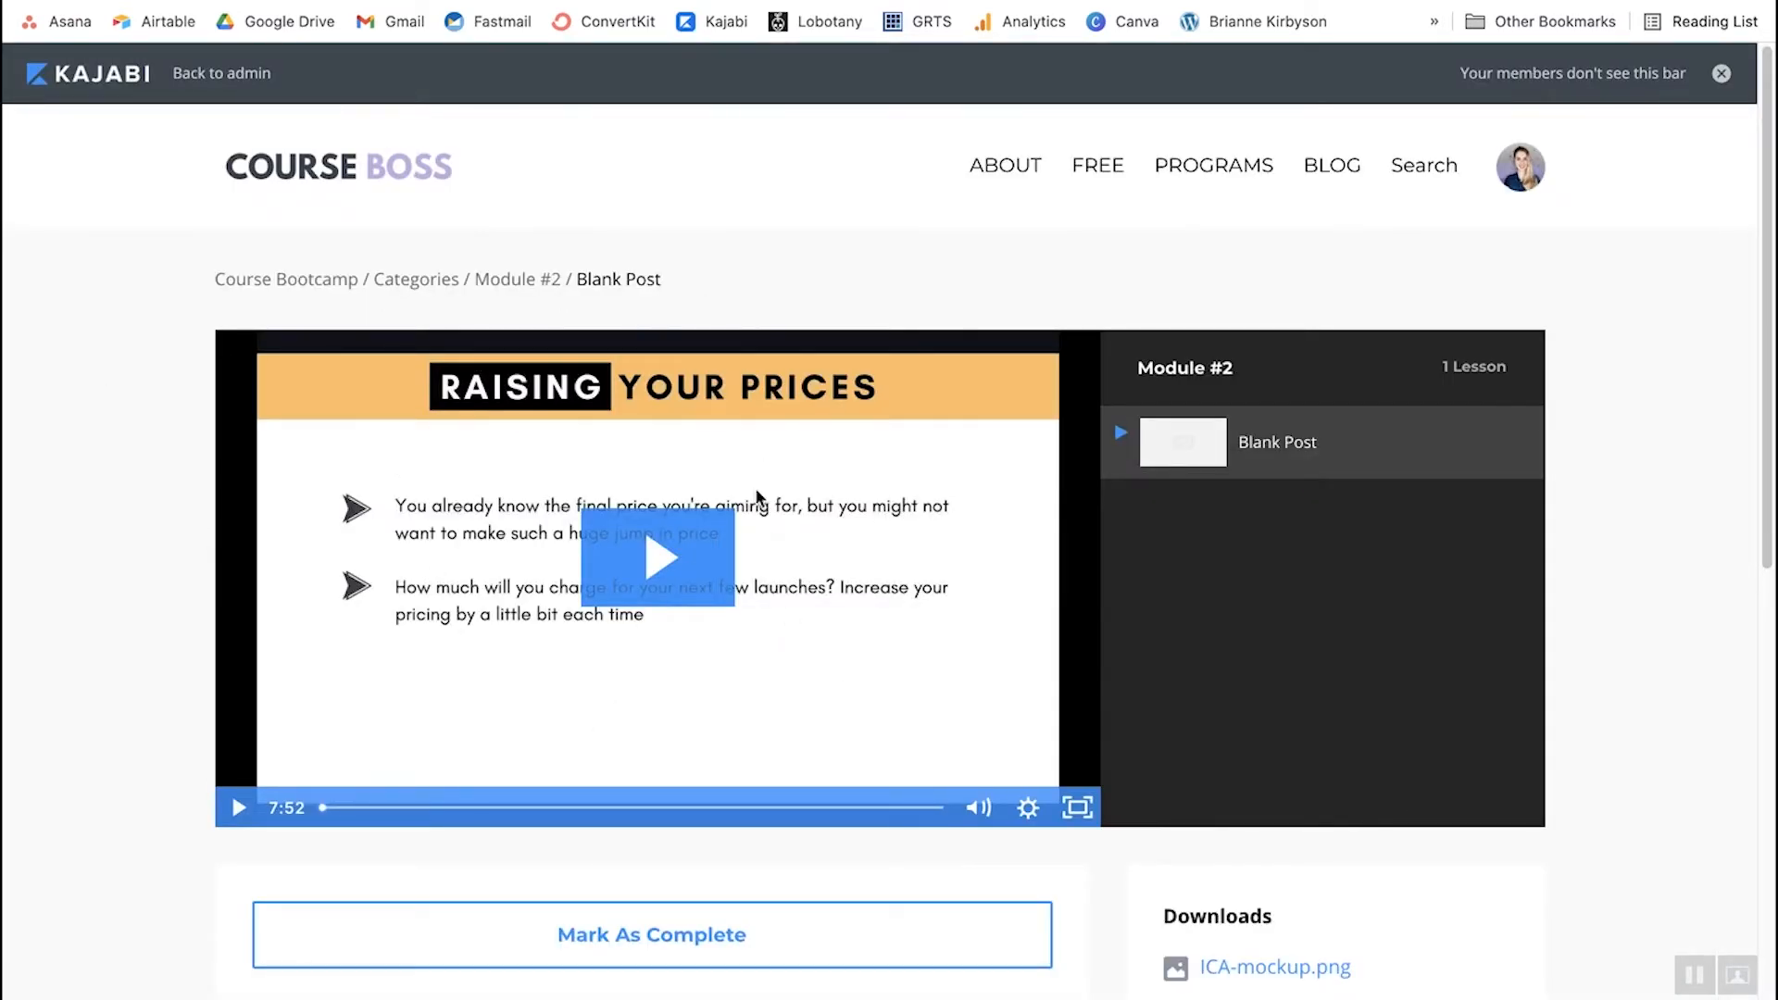
scroll(737, 633, down, 3)
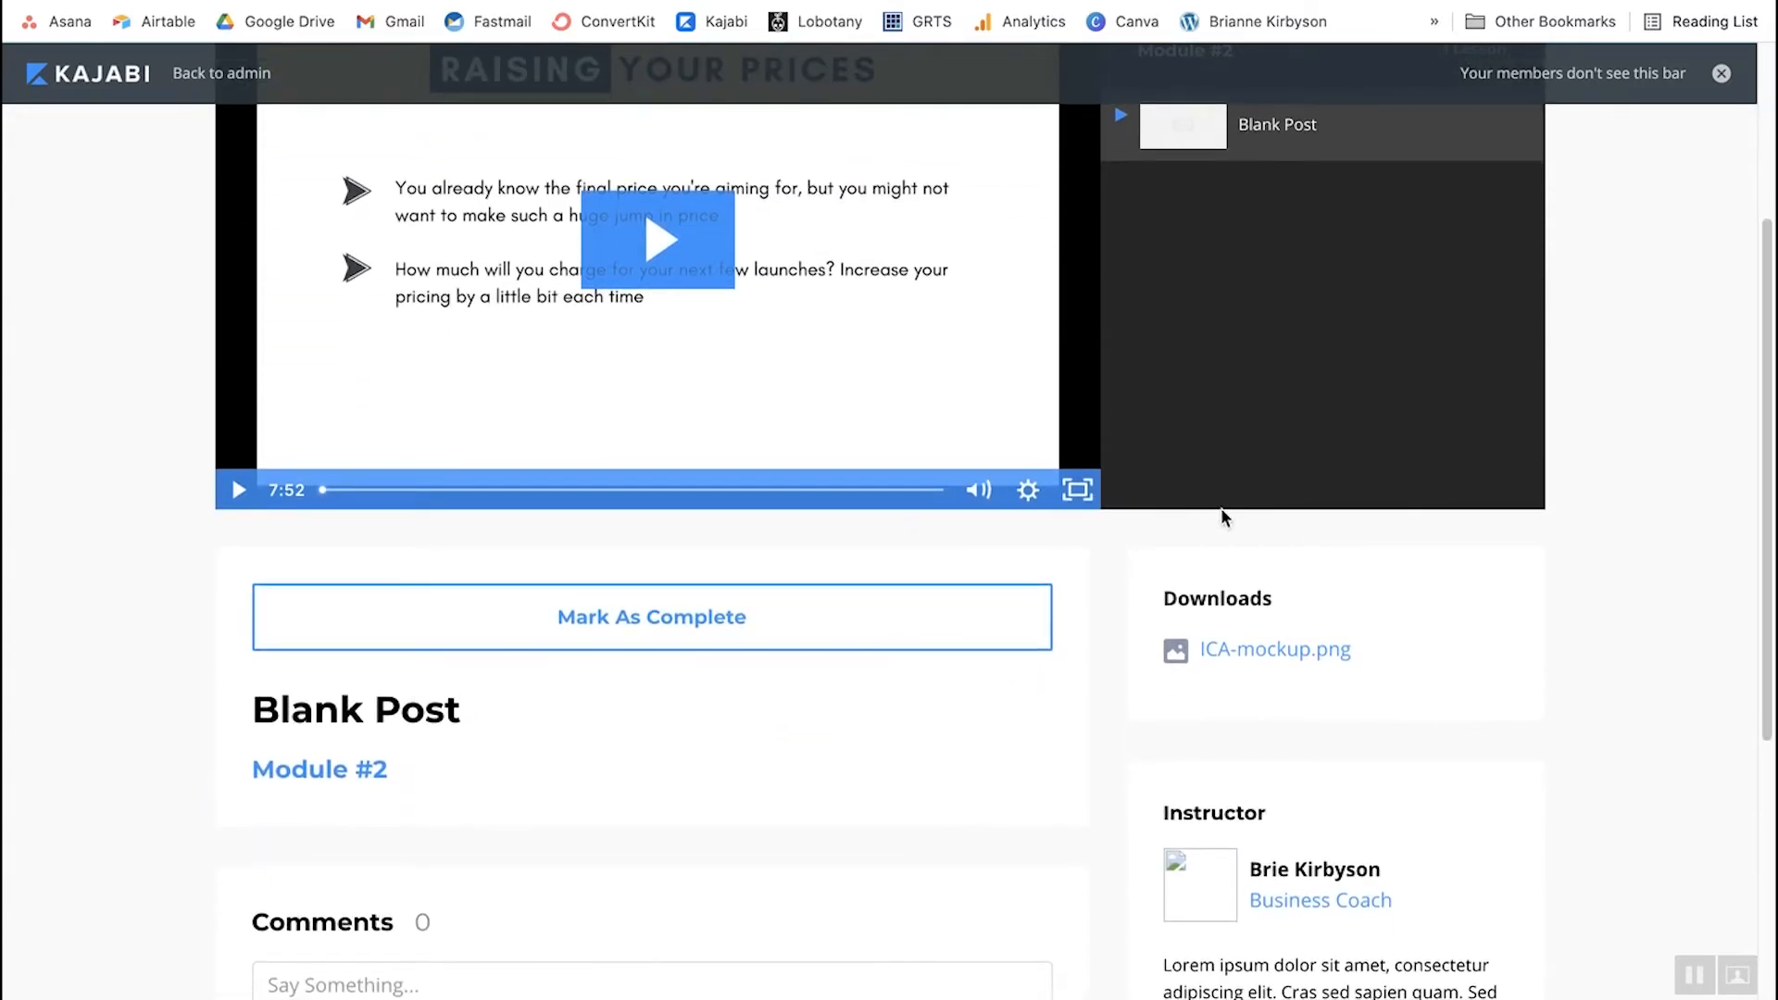
click(1257, 656)
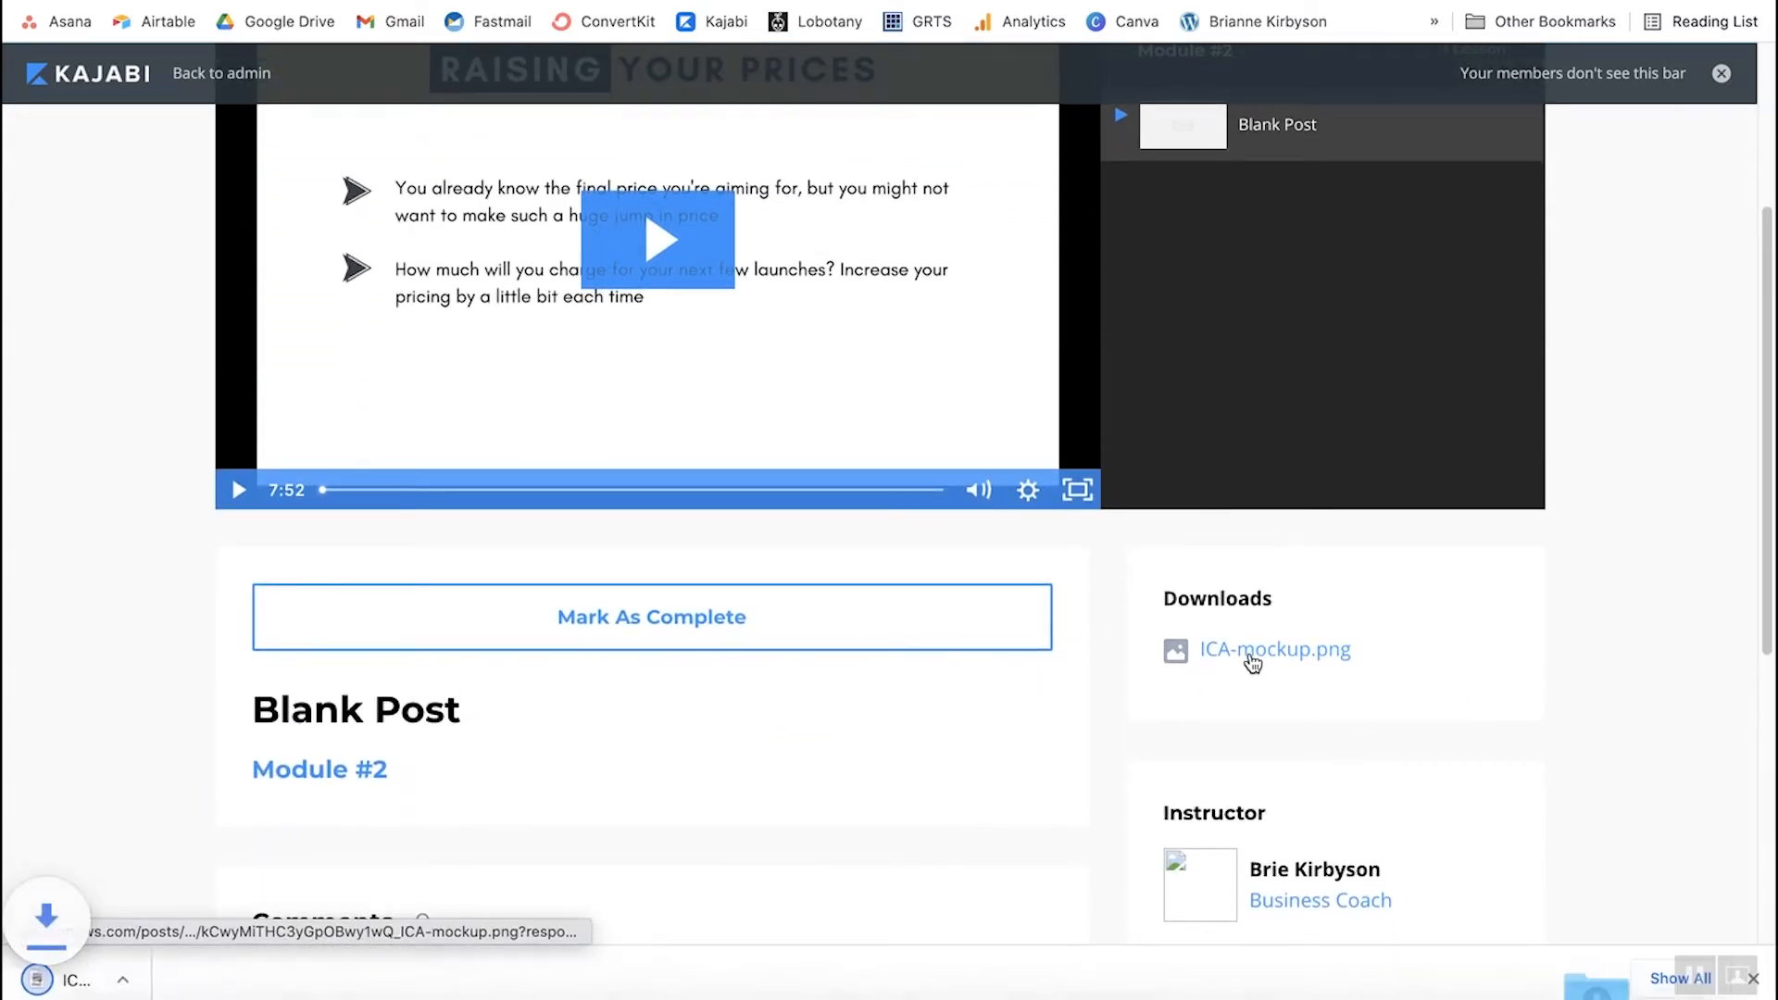
click(1748, 978)
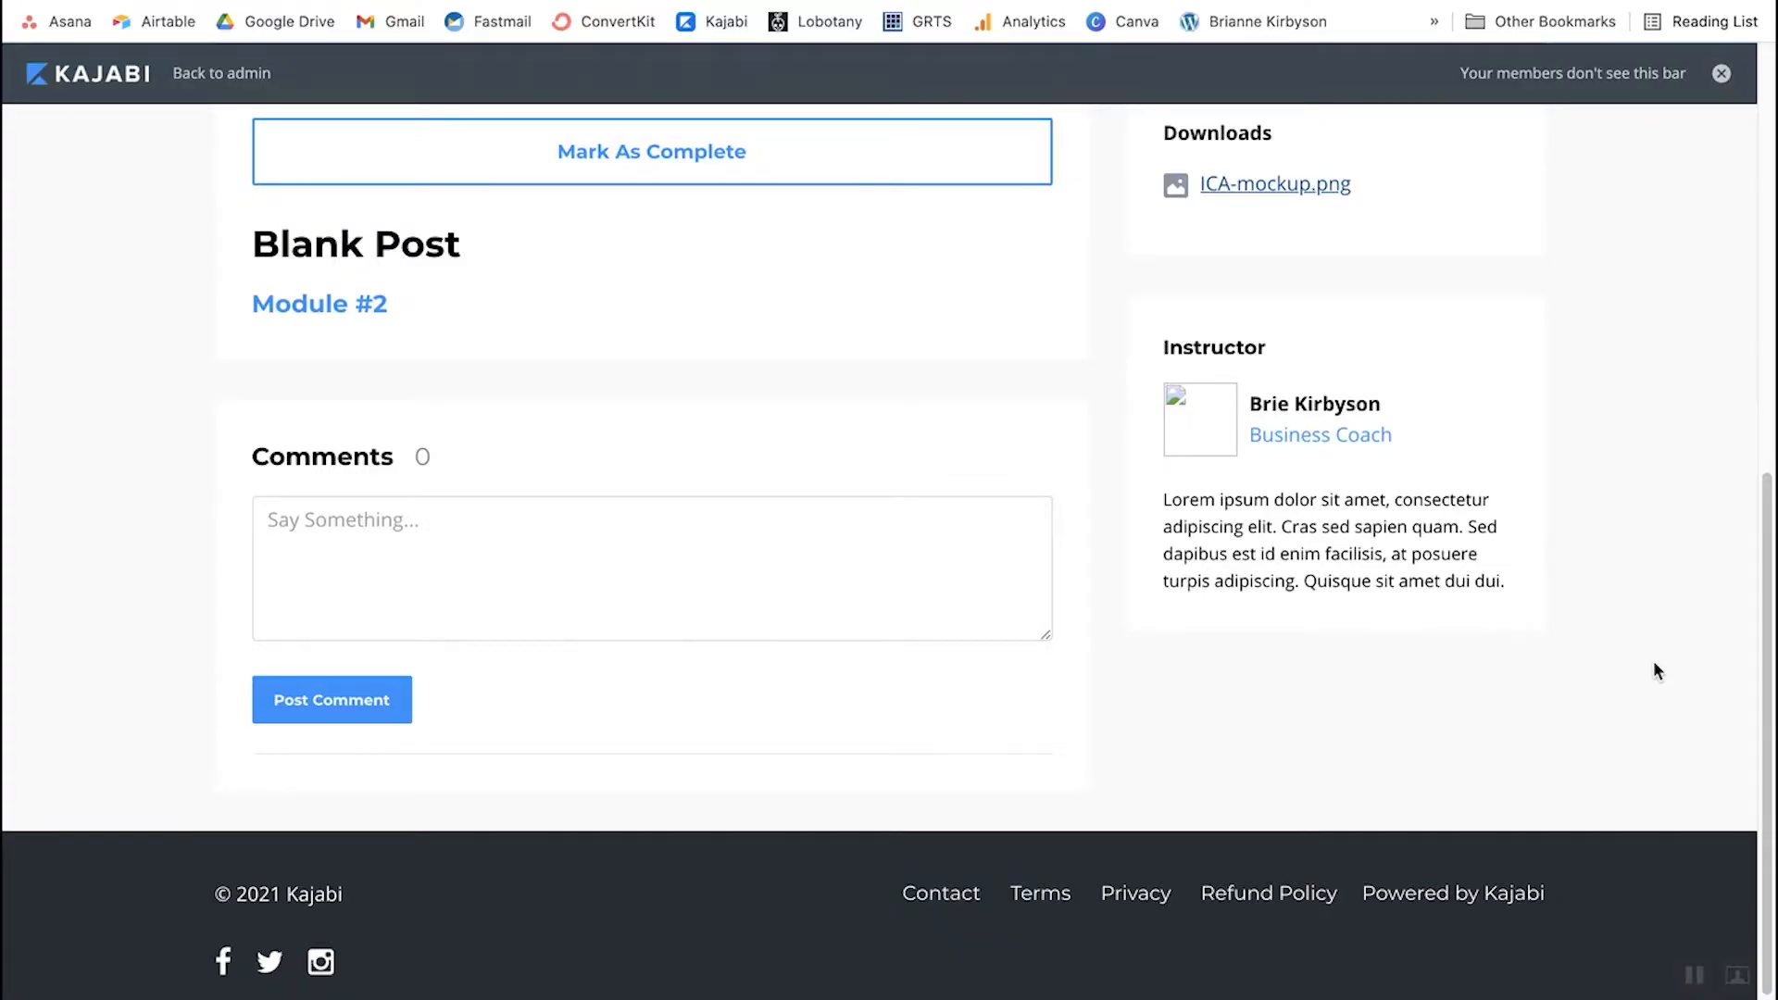
scroll(1653, 659, up, 8)
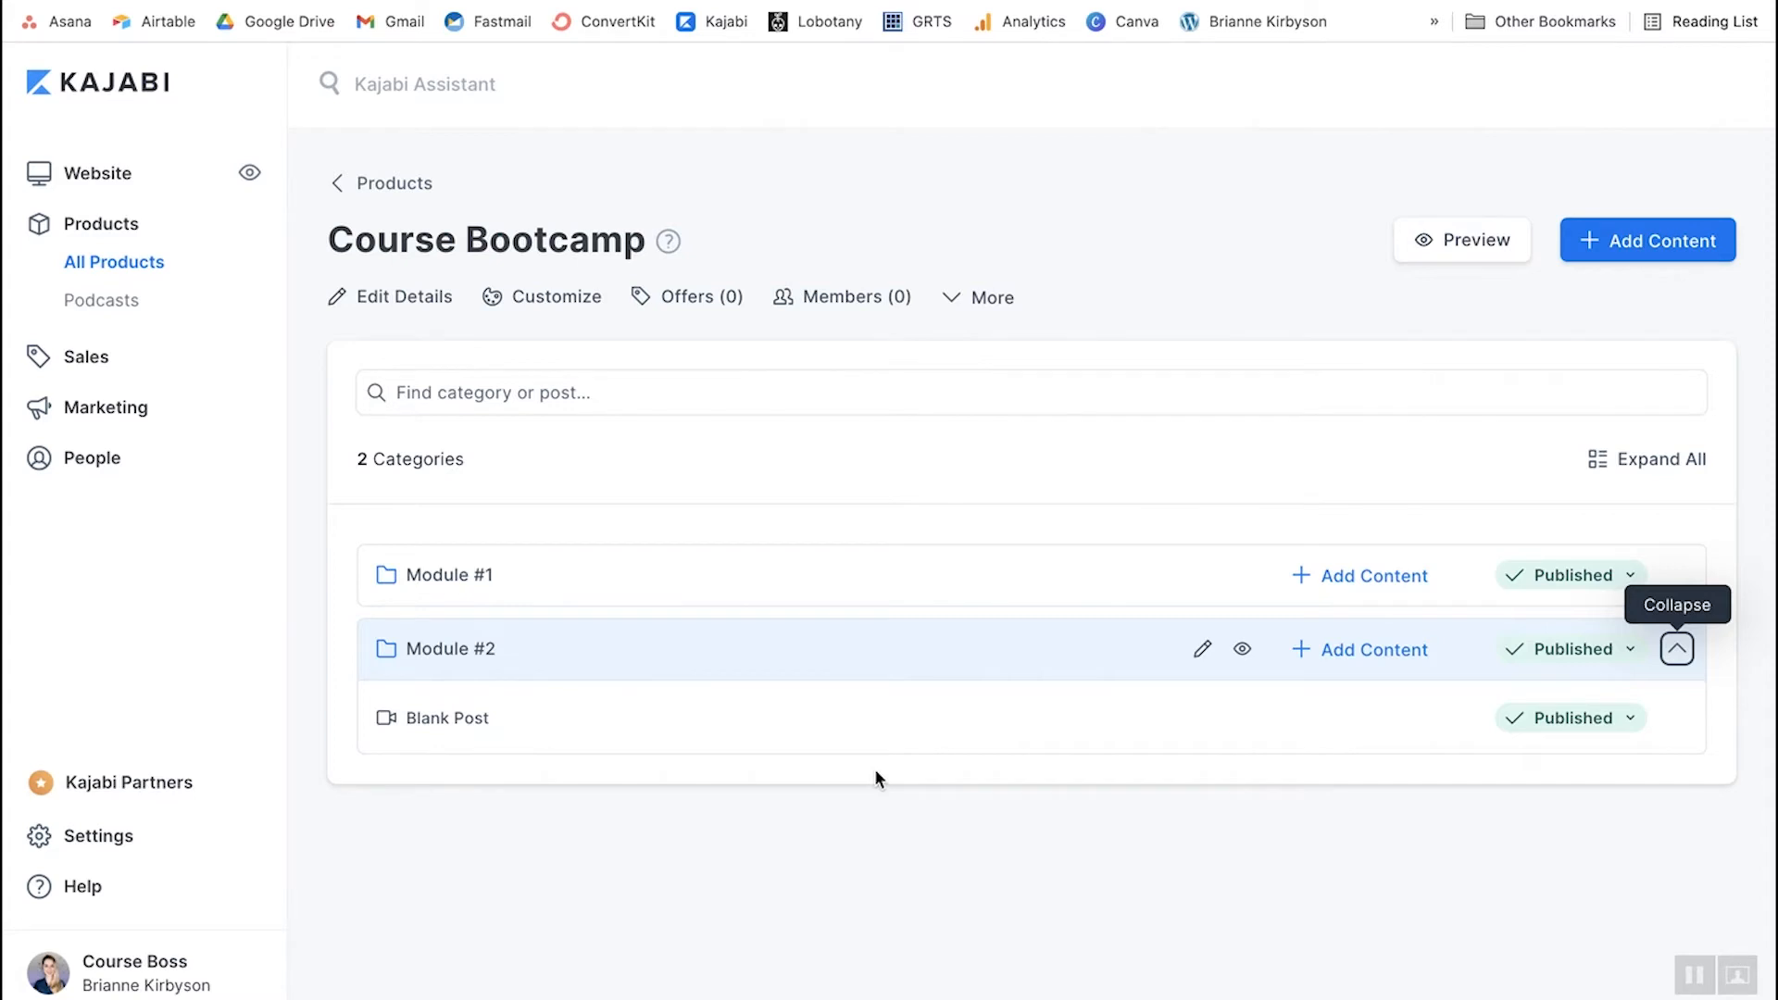
- Open the live Premier Product theme of Course Bootcamp for customizing and look over the product page
click(548, 312)
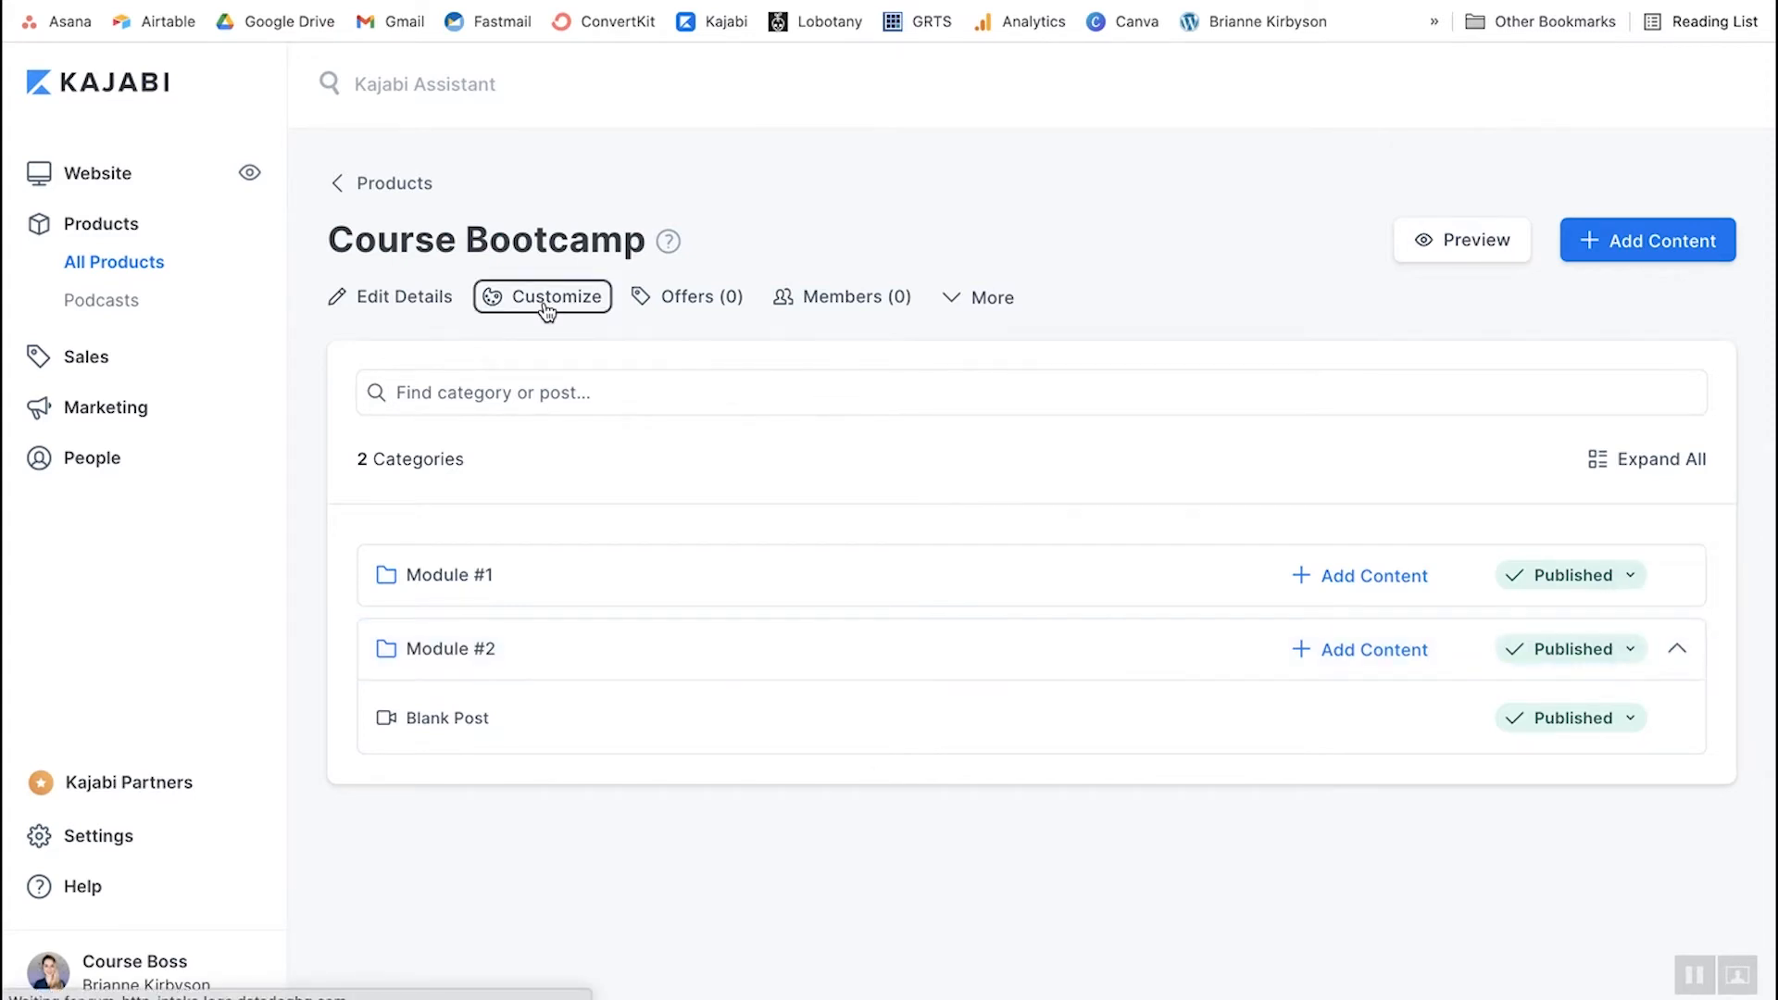
mouse_move(878, 366)
scroll(880, 366, down, 2)
scroll(916, 398, down, 2)
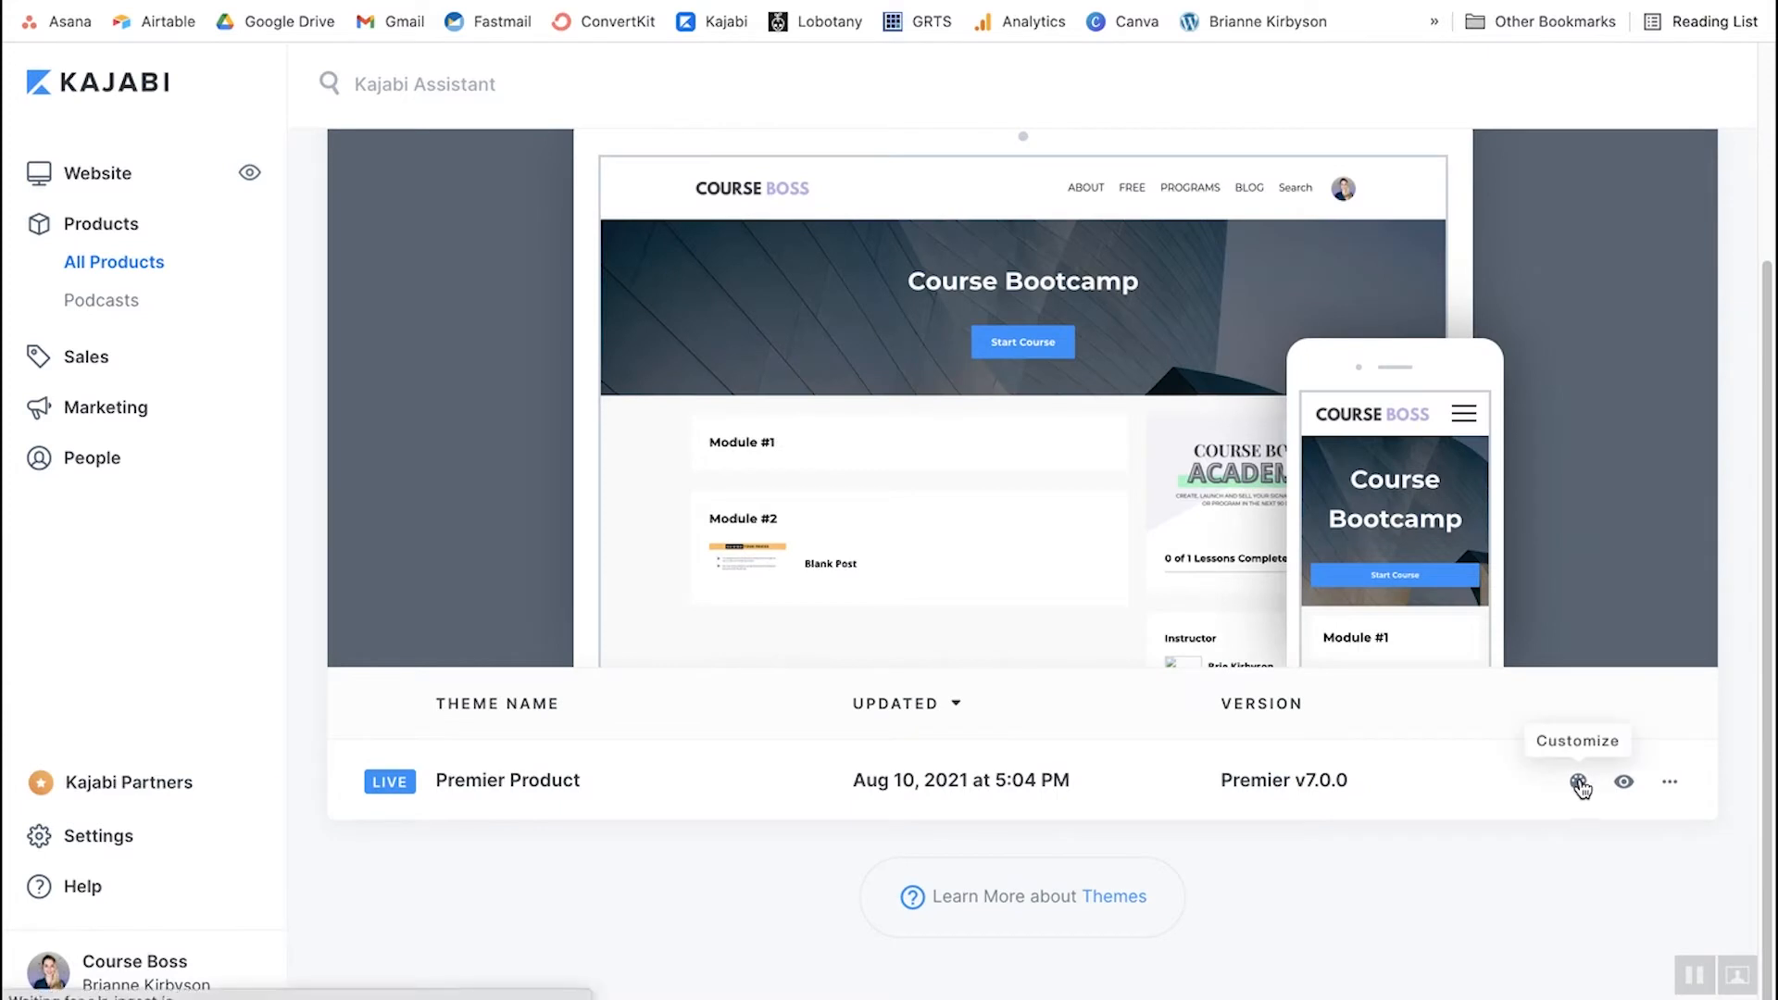
click(1578, 783)
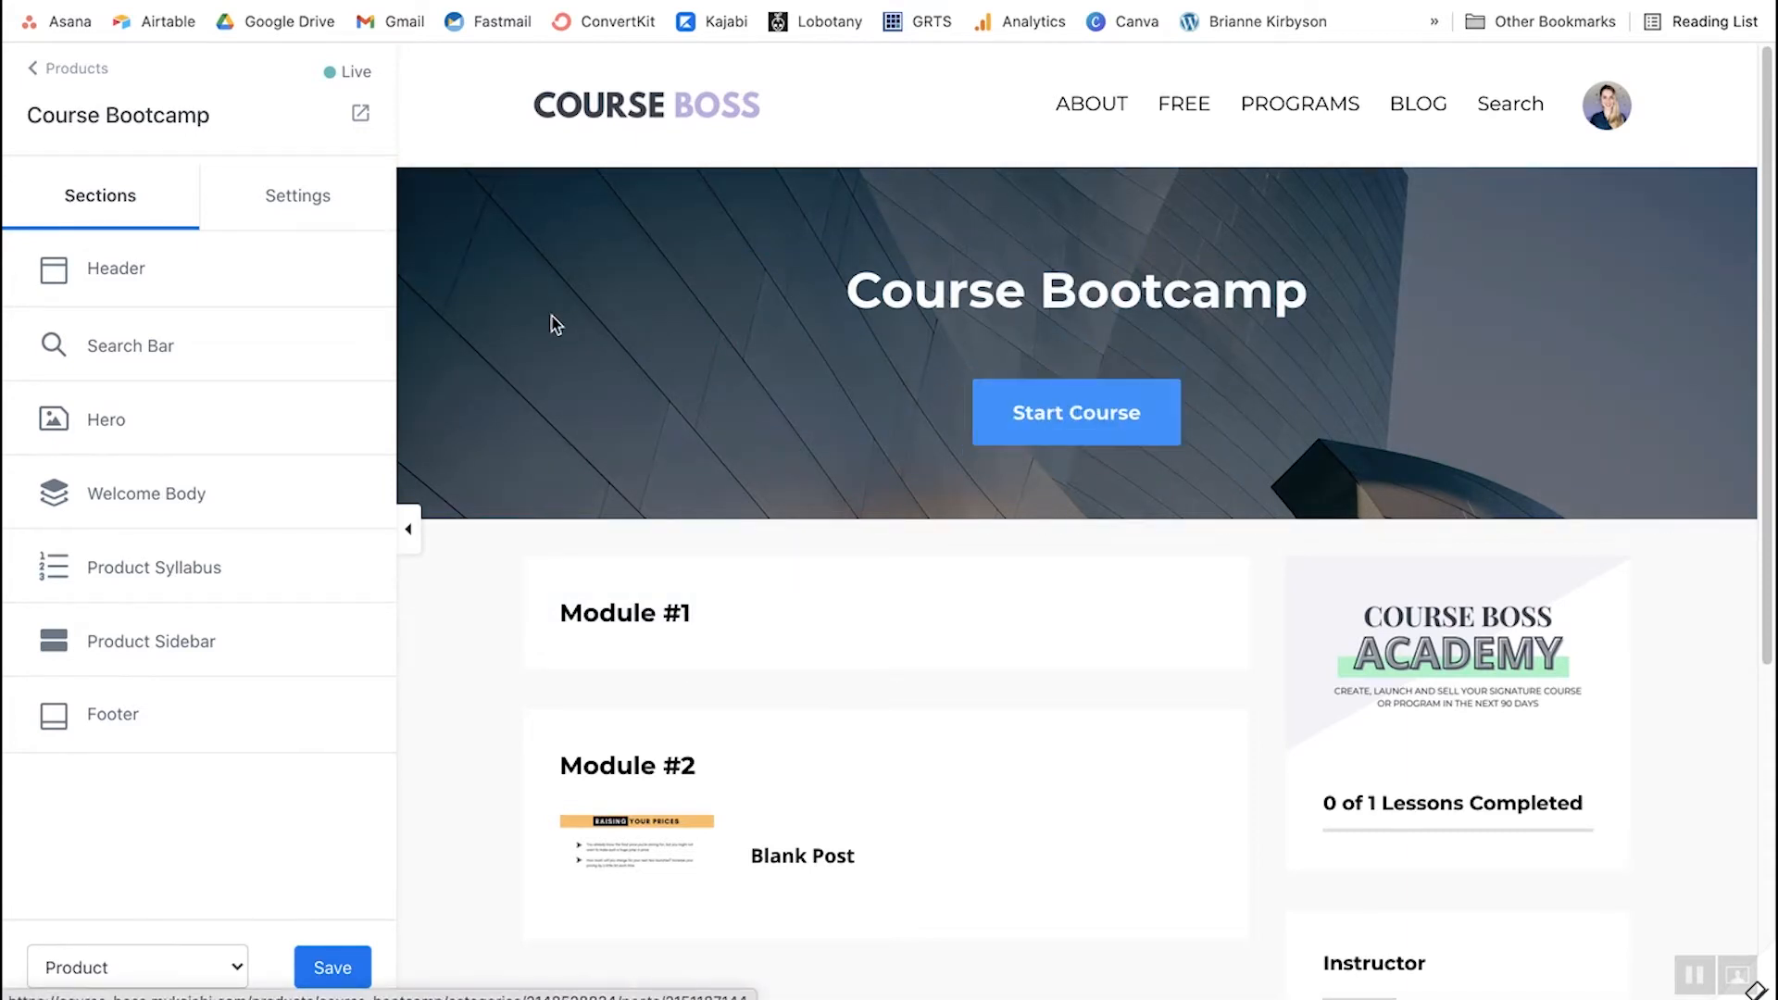
scroll(742, 679, down, 2)
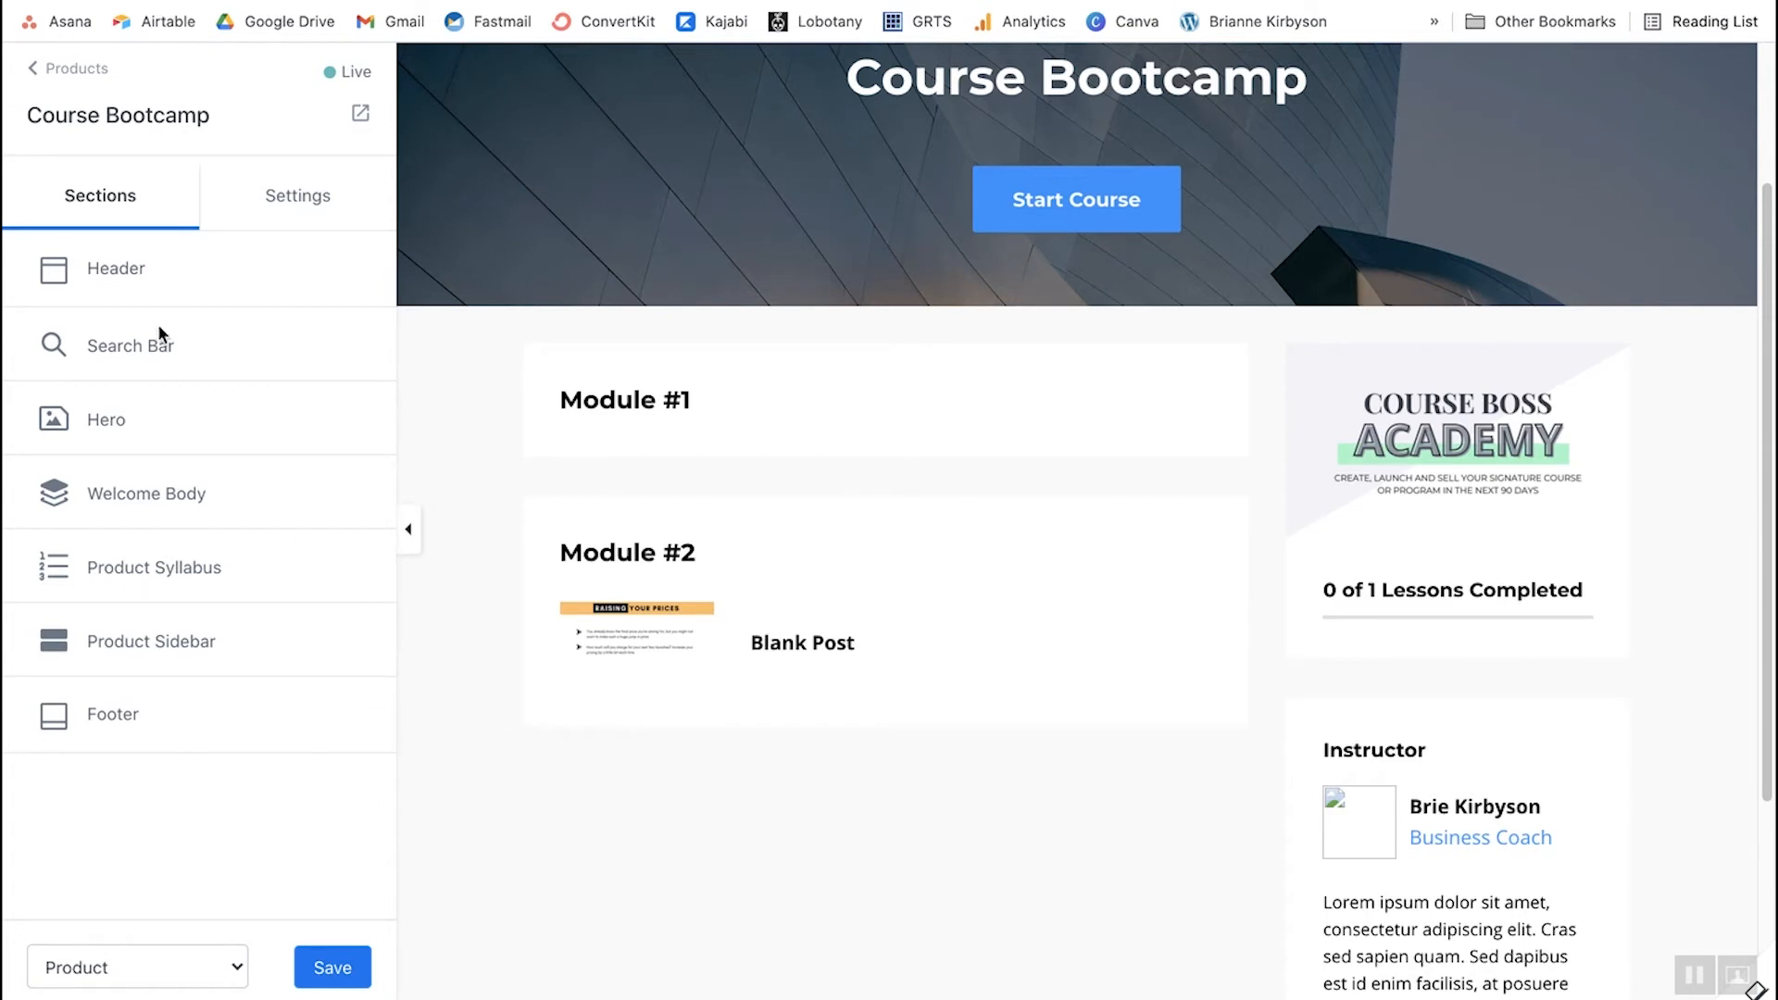
- Examine the Hero section's settings, hiding and re-showing the hero, and check the options for its Start Button block
click(108, 421)
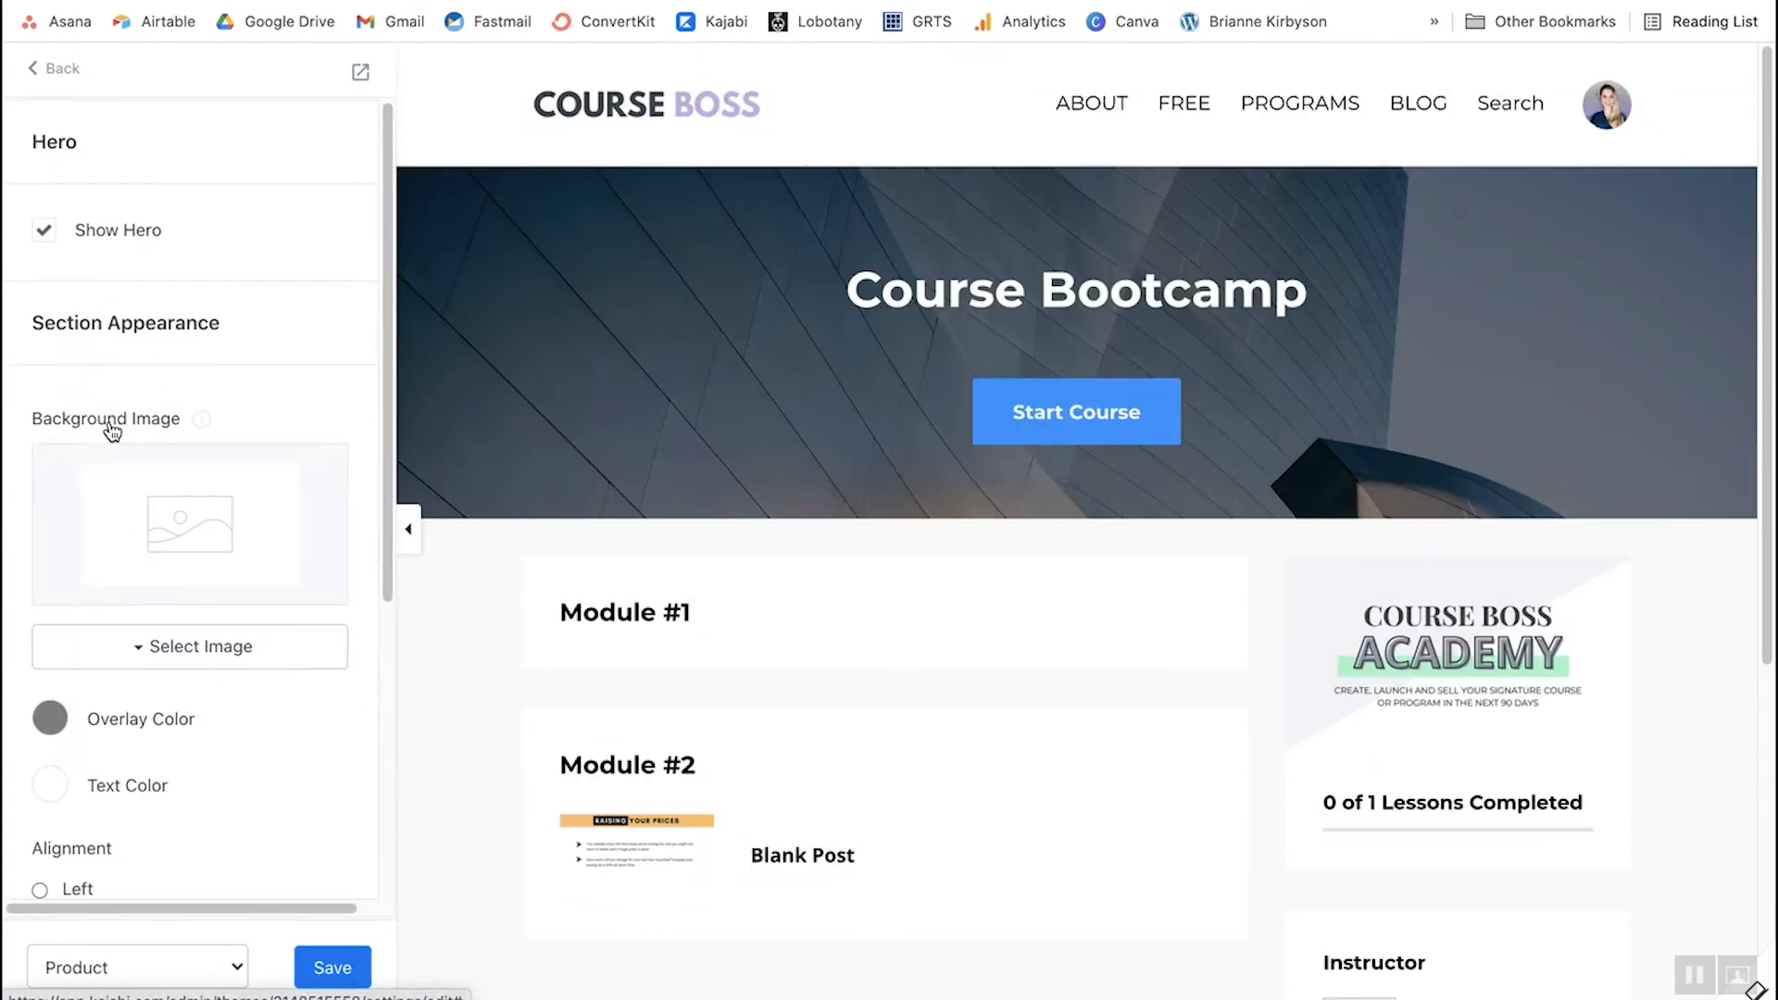
click(41, 231)
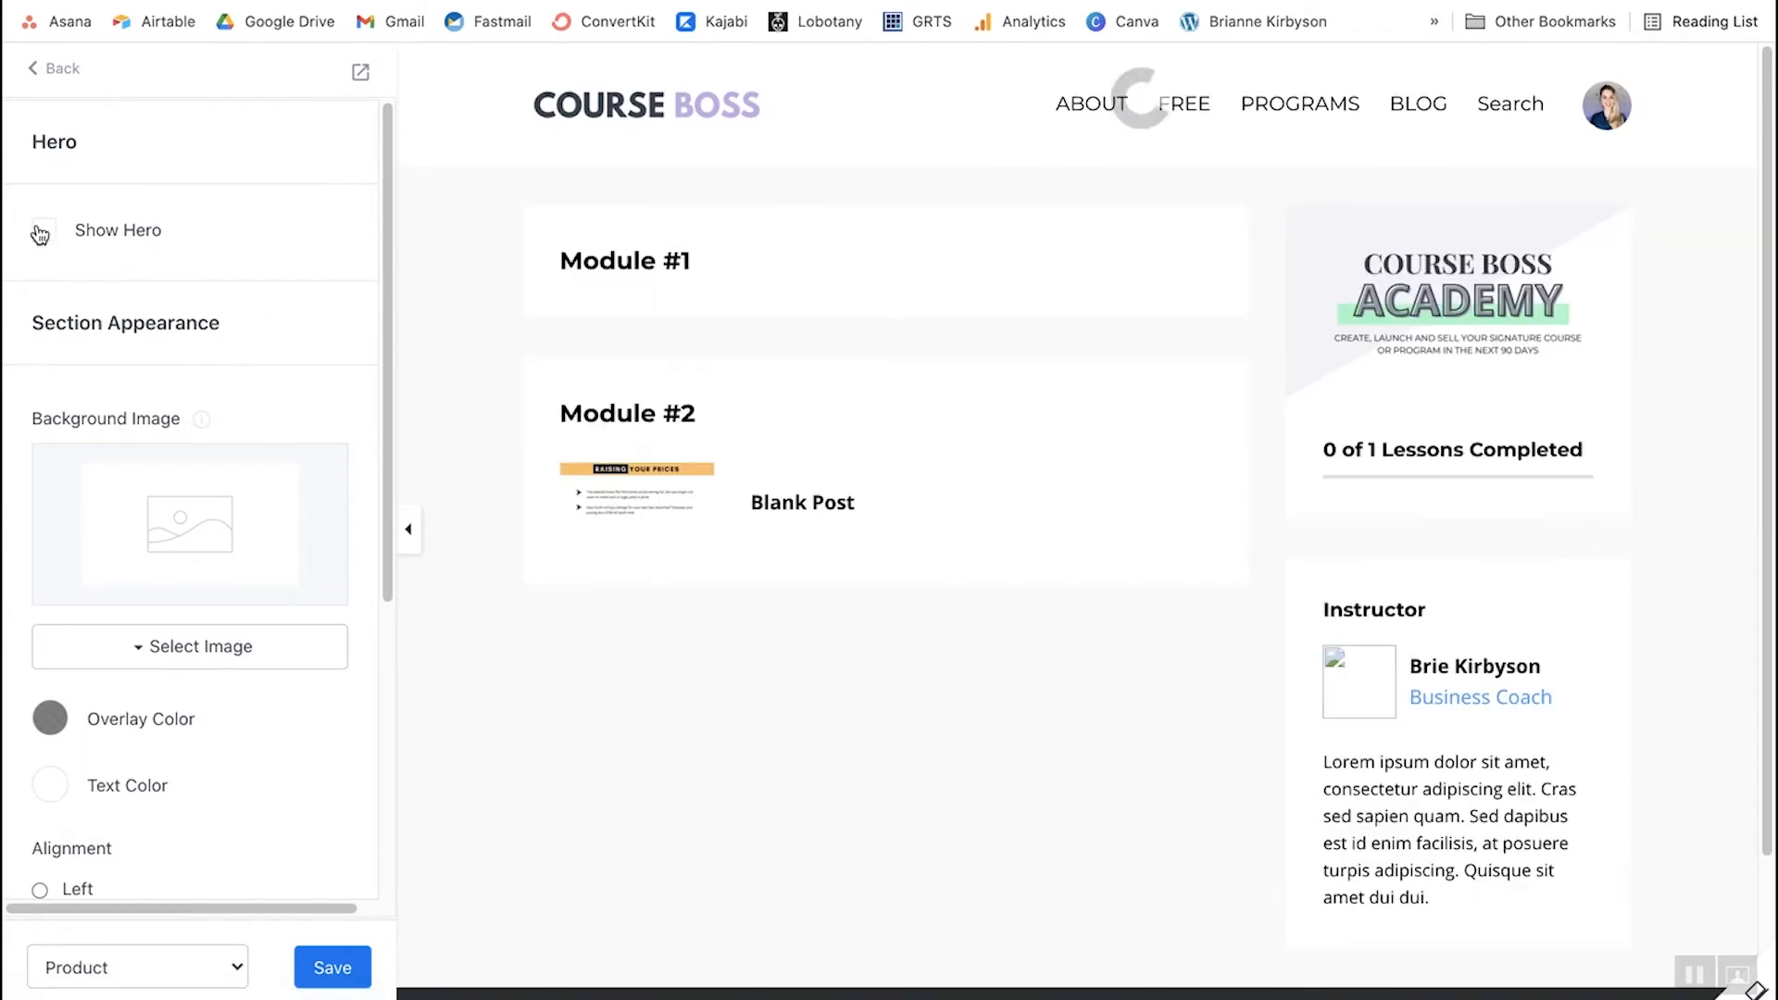
click(41, 231)
scroll(198, 515, down, 2)
scroll(197, 514, down, 2)
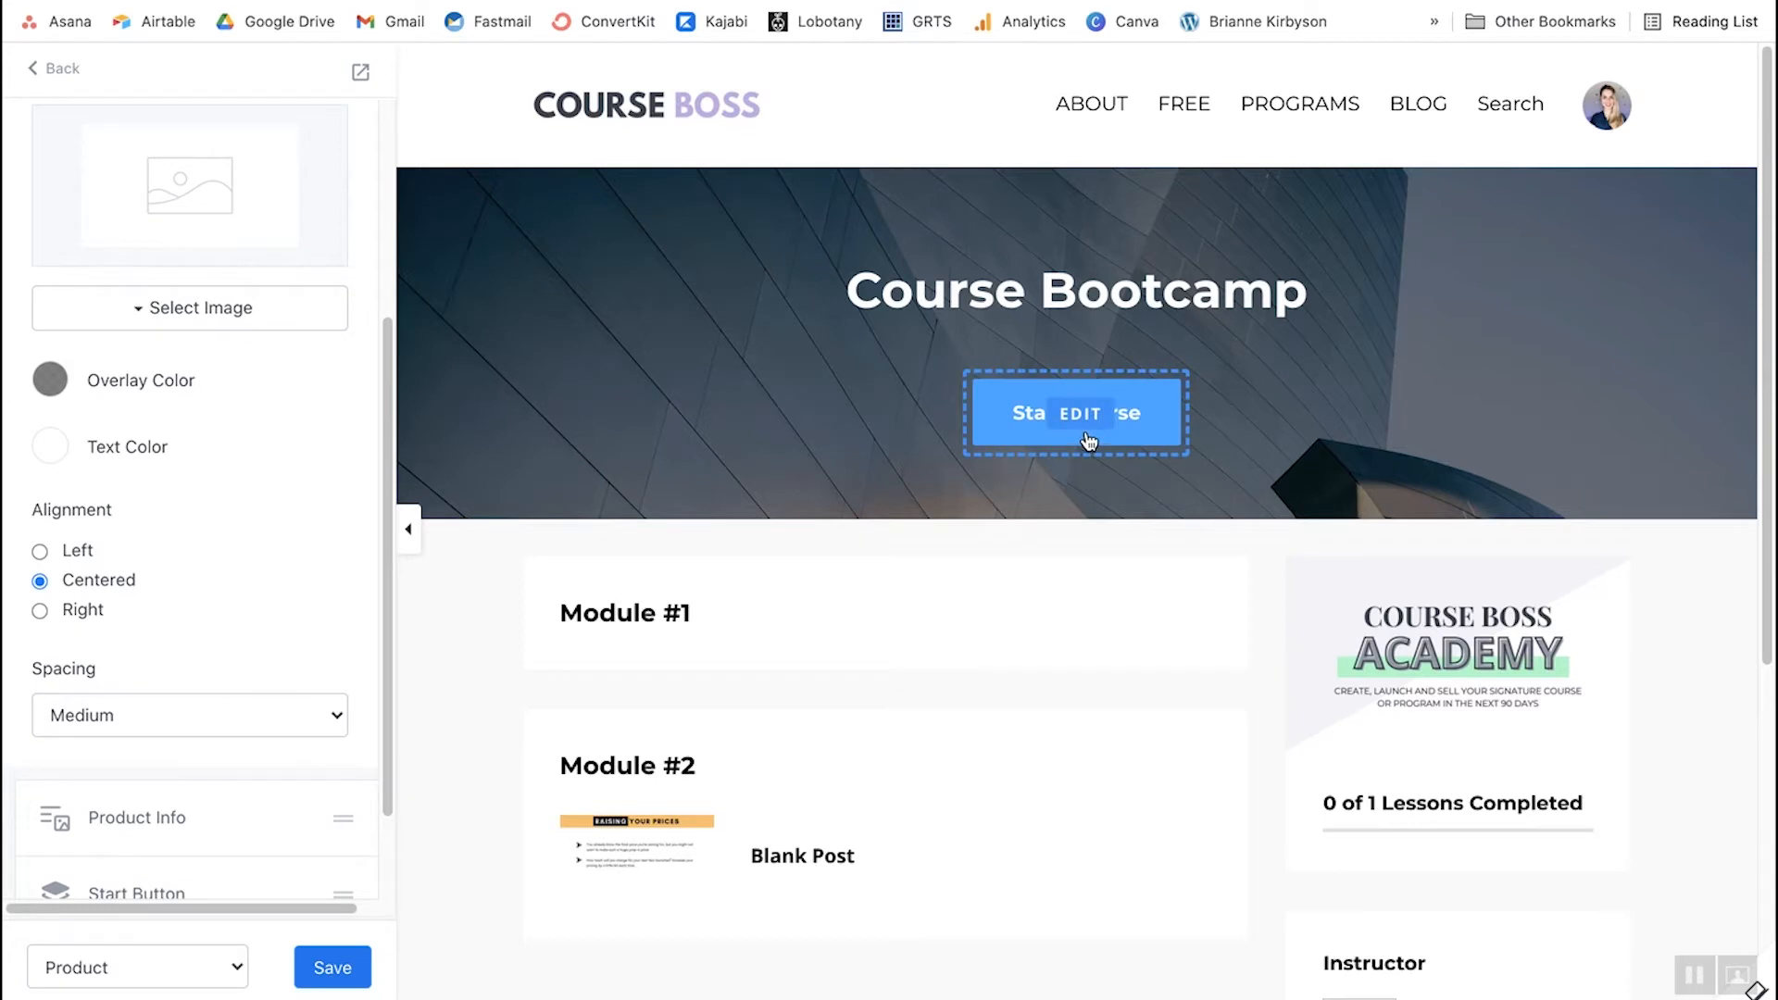
scroll(257, 591, down, 2)
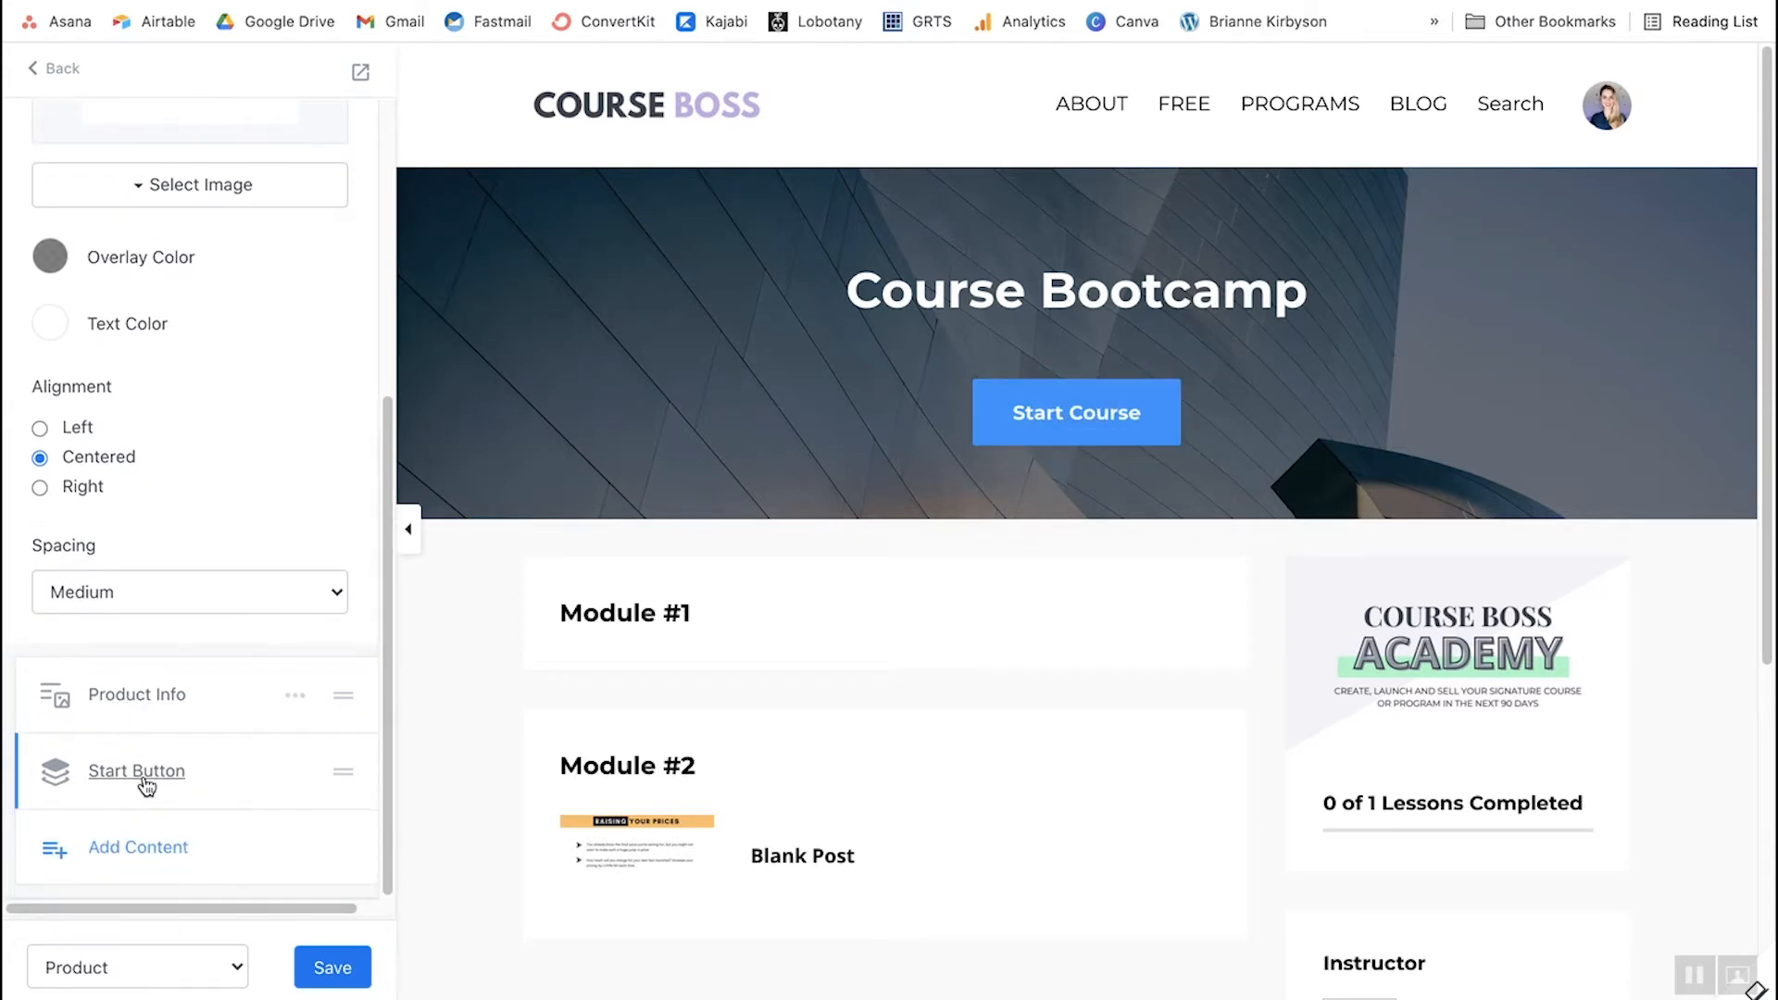
click(299, 770)
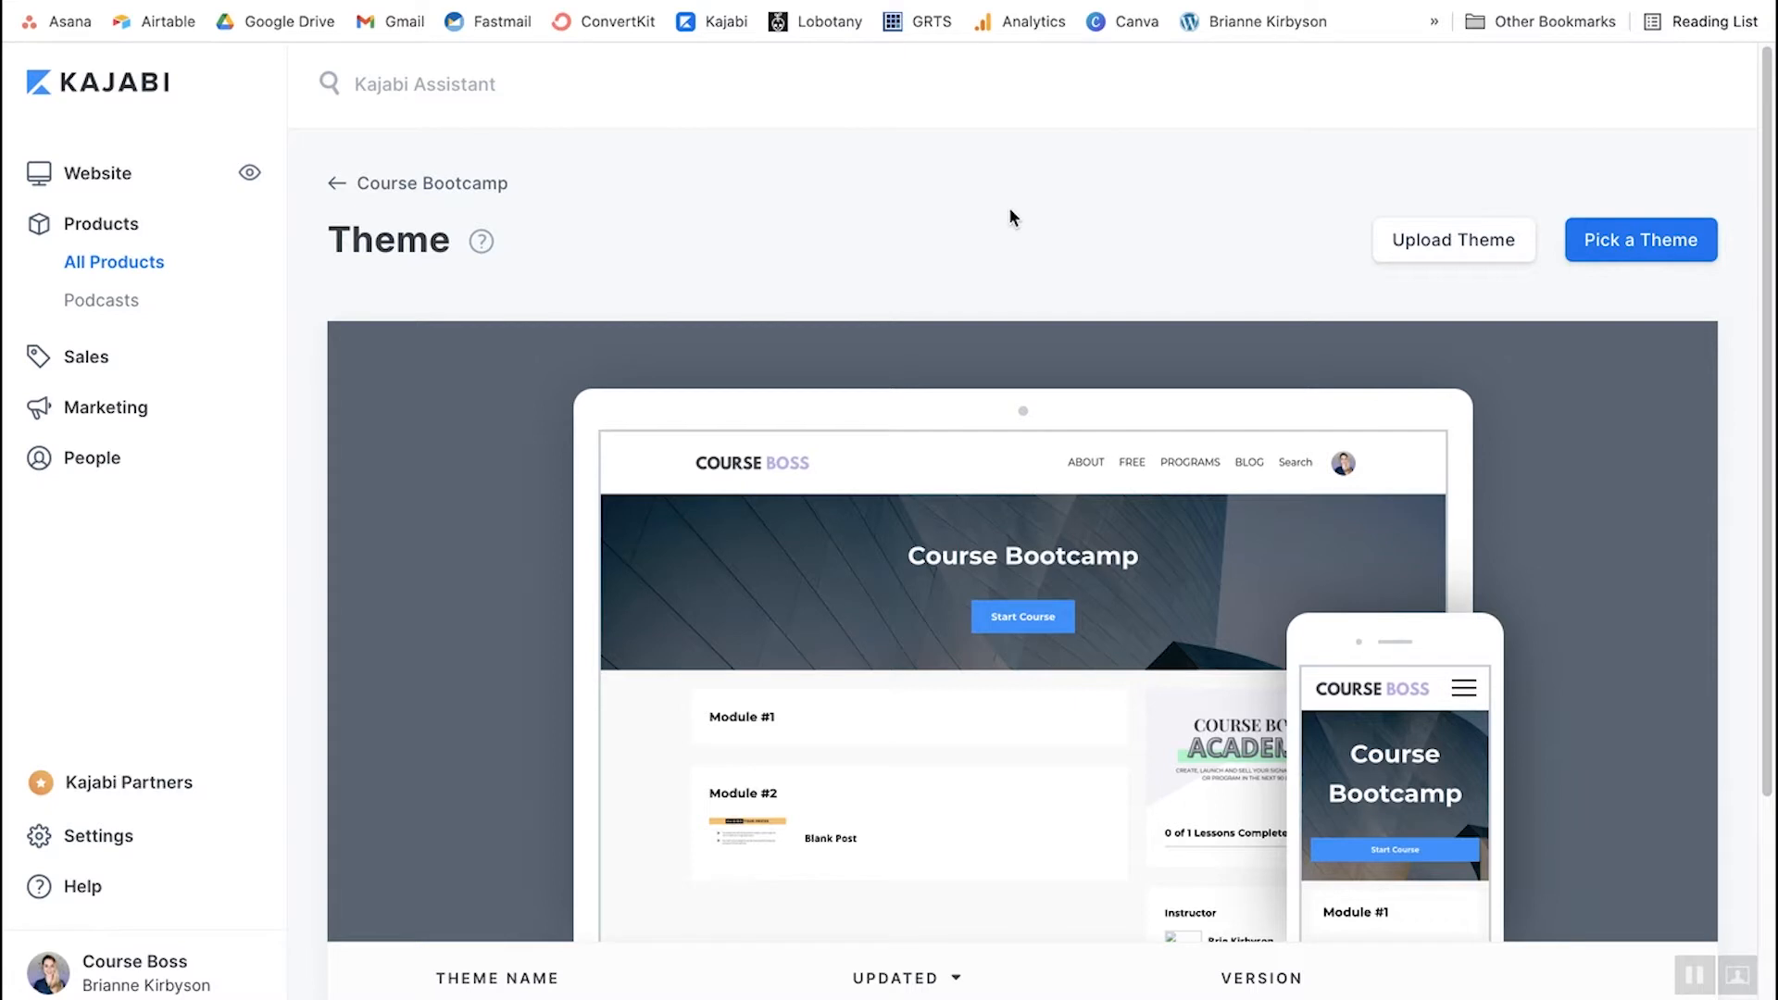
- Start a new sales offer titled Course Bootcamp and include the Course Bootcamp product in it
click(98, 363)
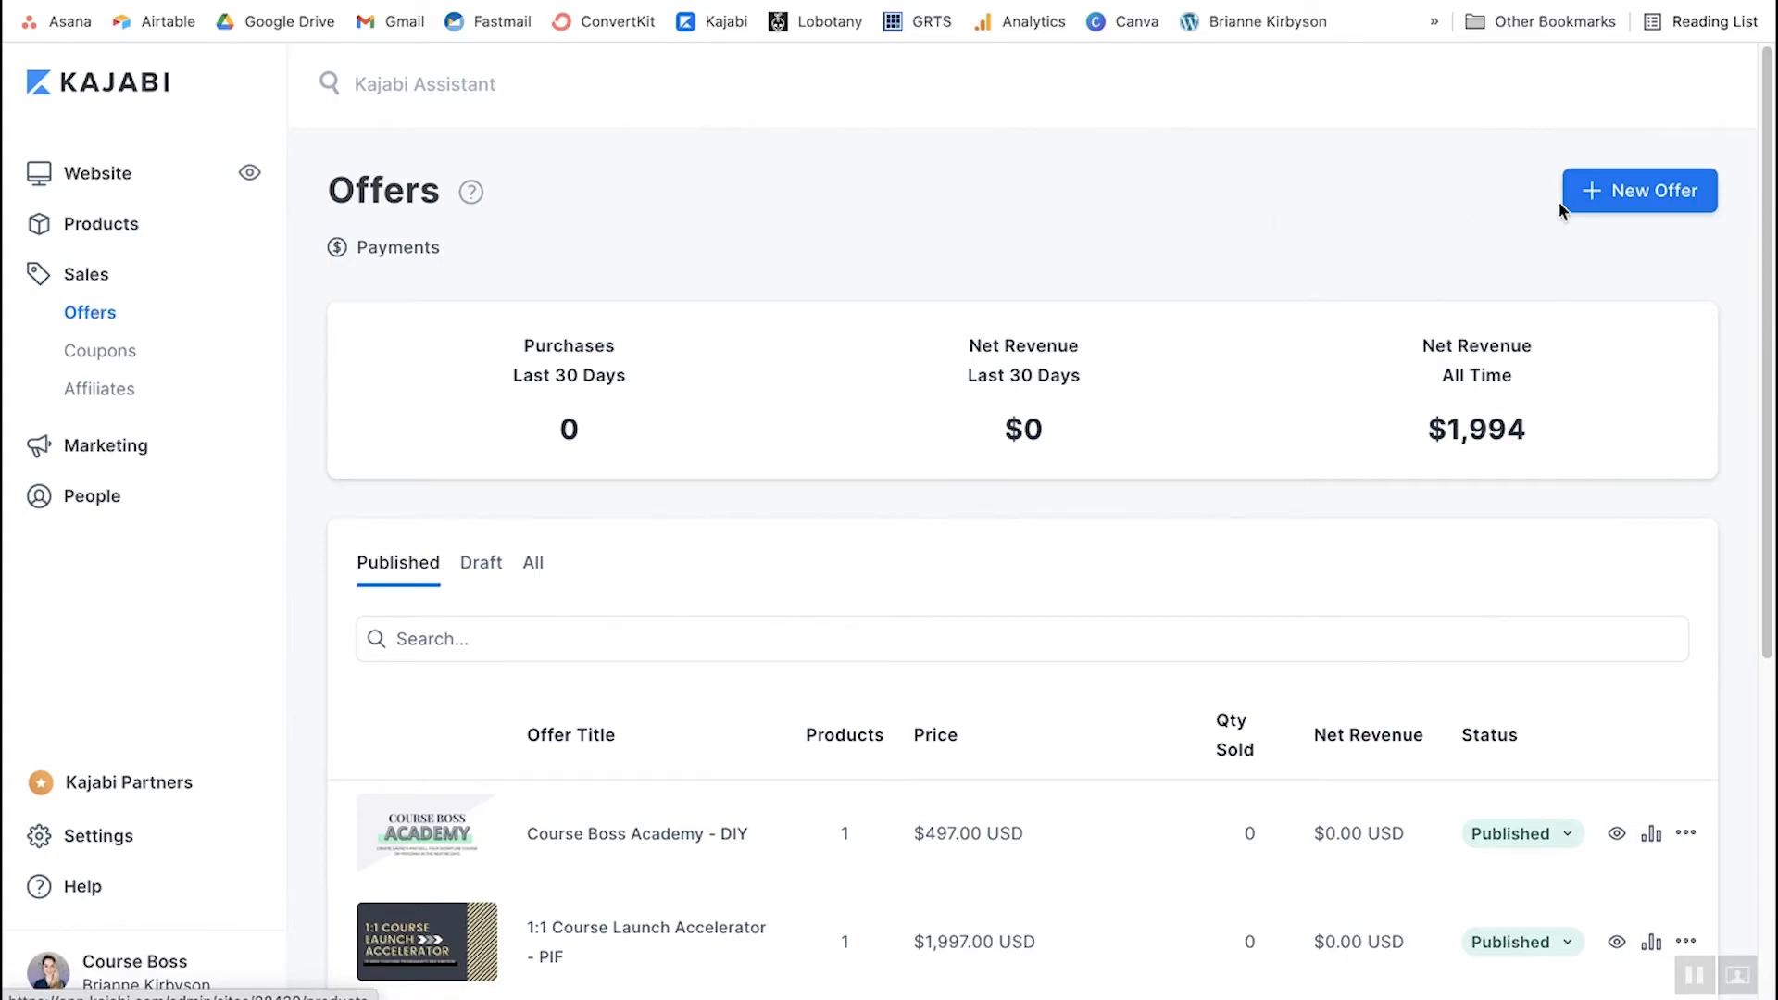
click(1639, 194)
click(864, 275)
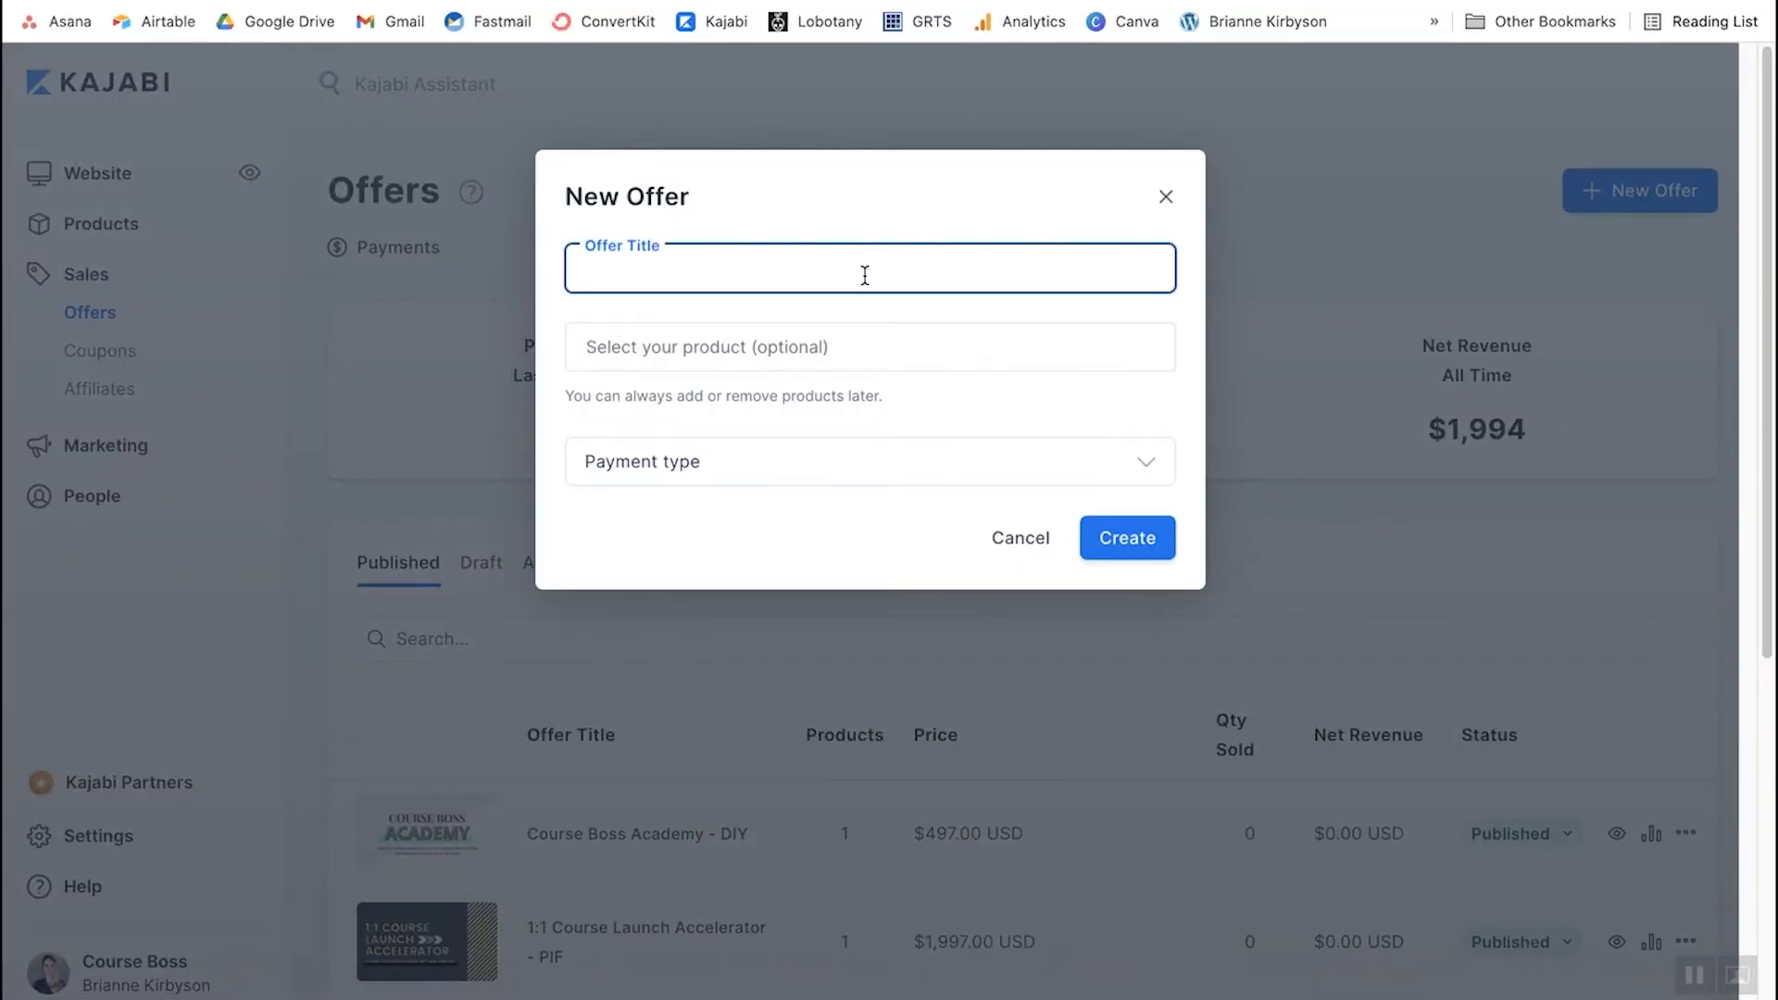
text(Course Bootcamp)
key(Tab)
click(766, 350)
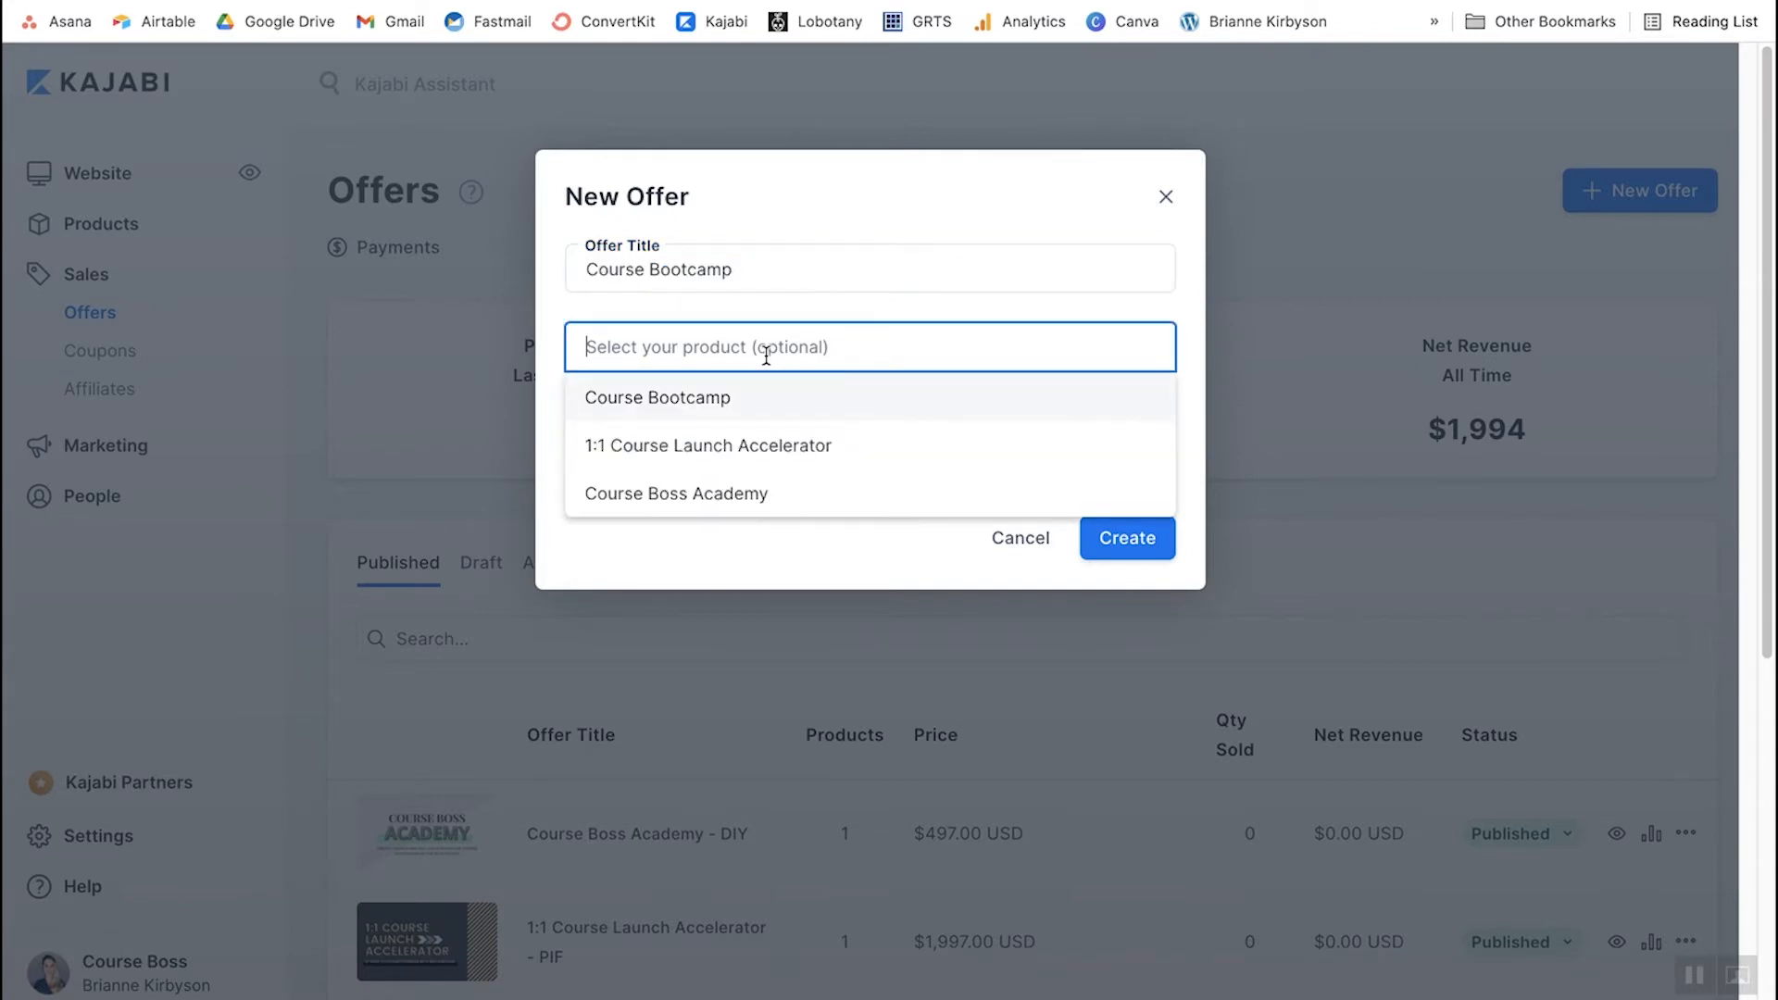
click(753, 401)
- Set the new offer's payment type to One-time Payment at a price of 197 USD and create the offer
click(877, 460)
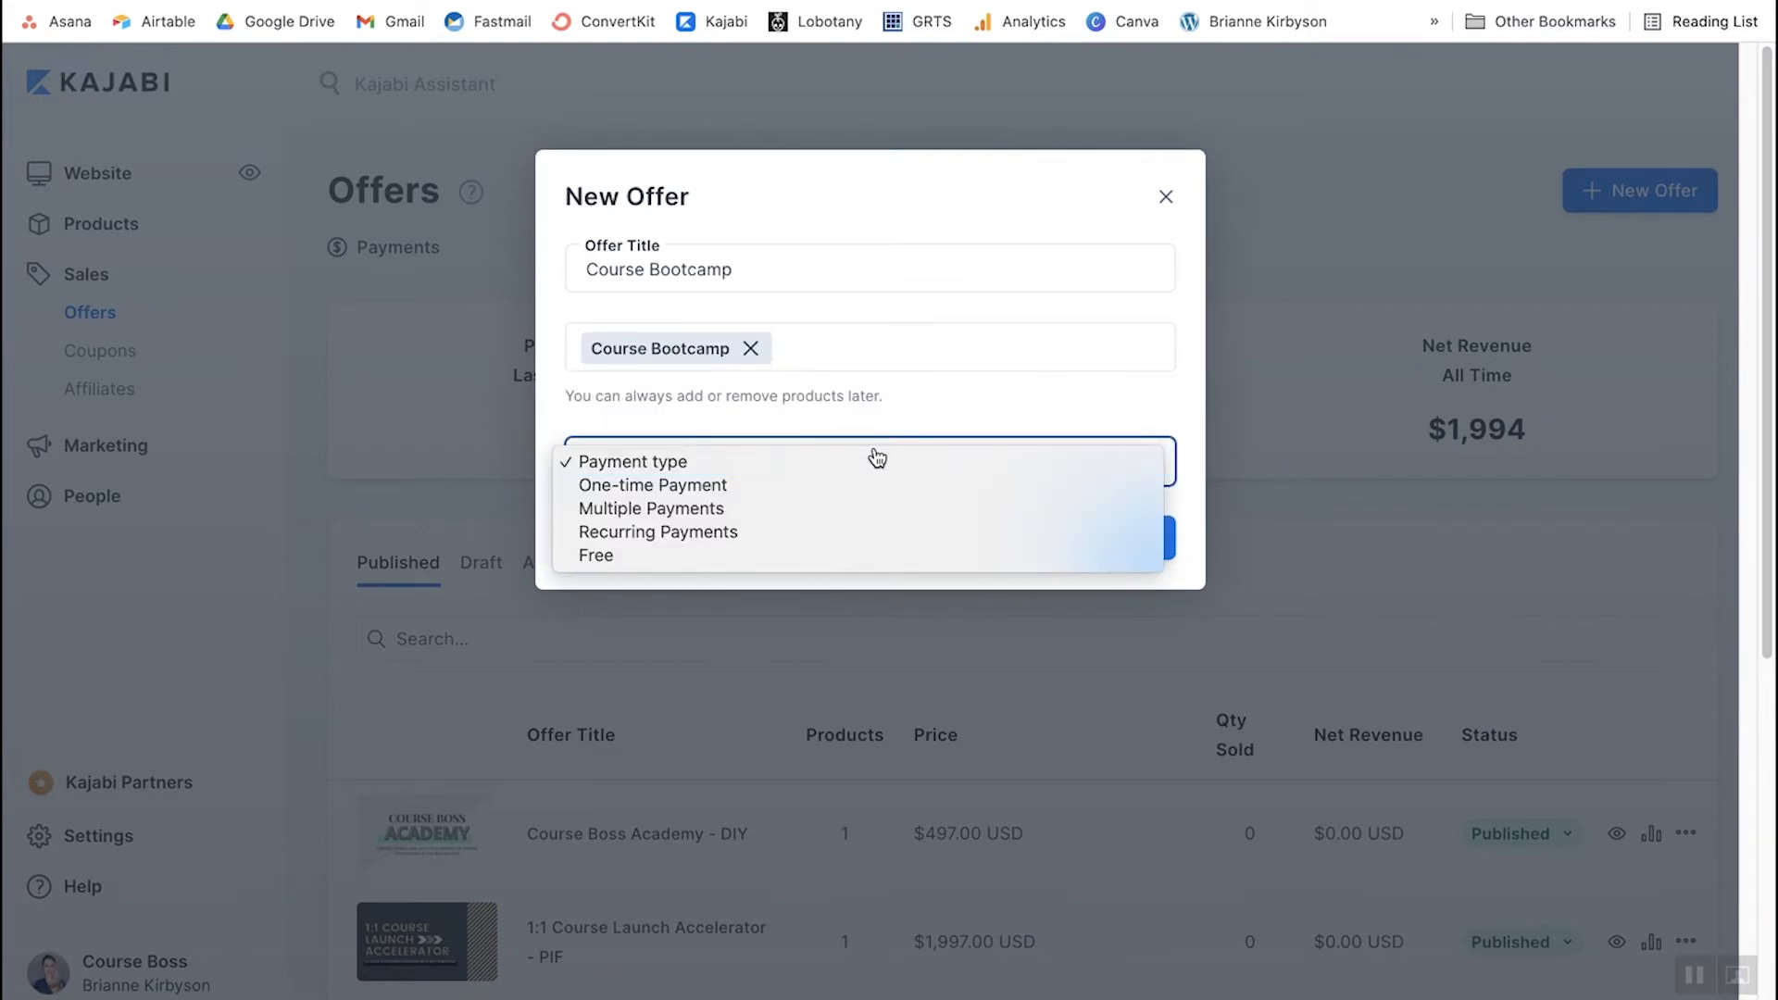
click(786, 490)
click(756, 533)
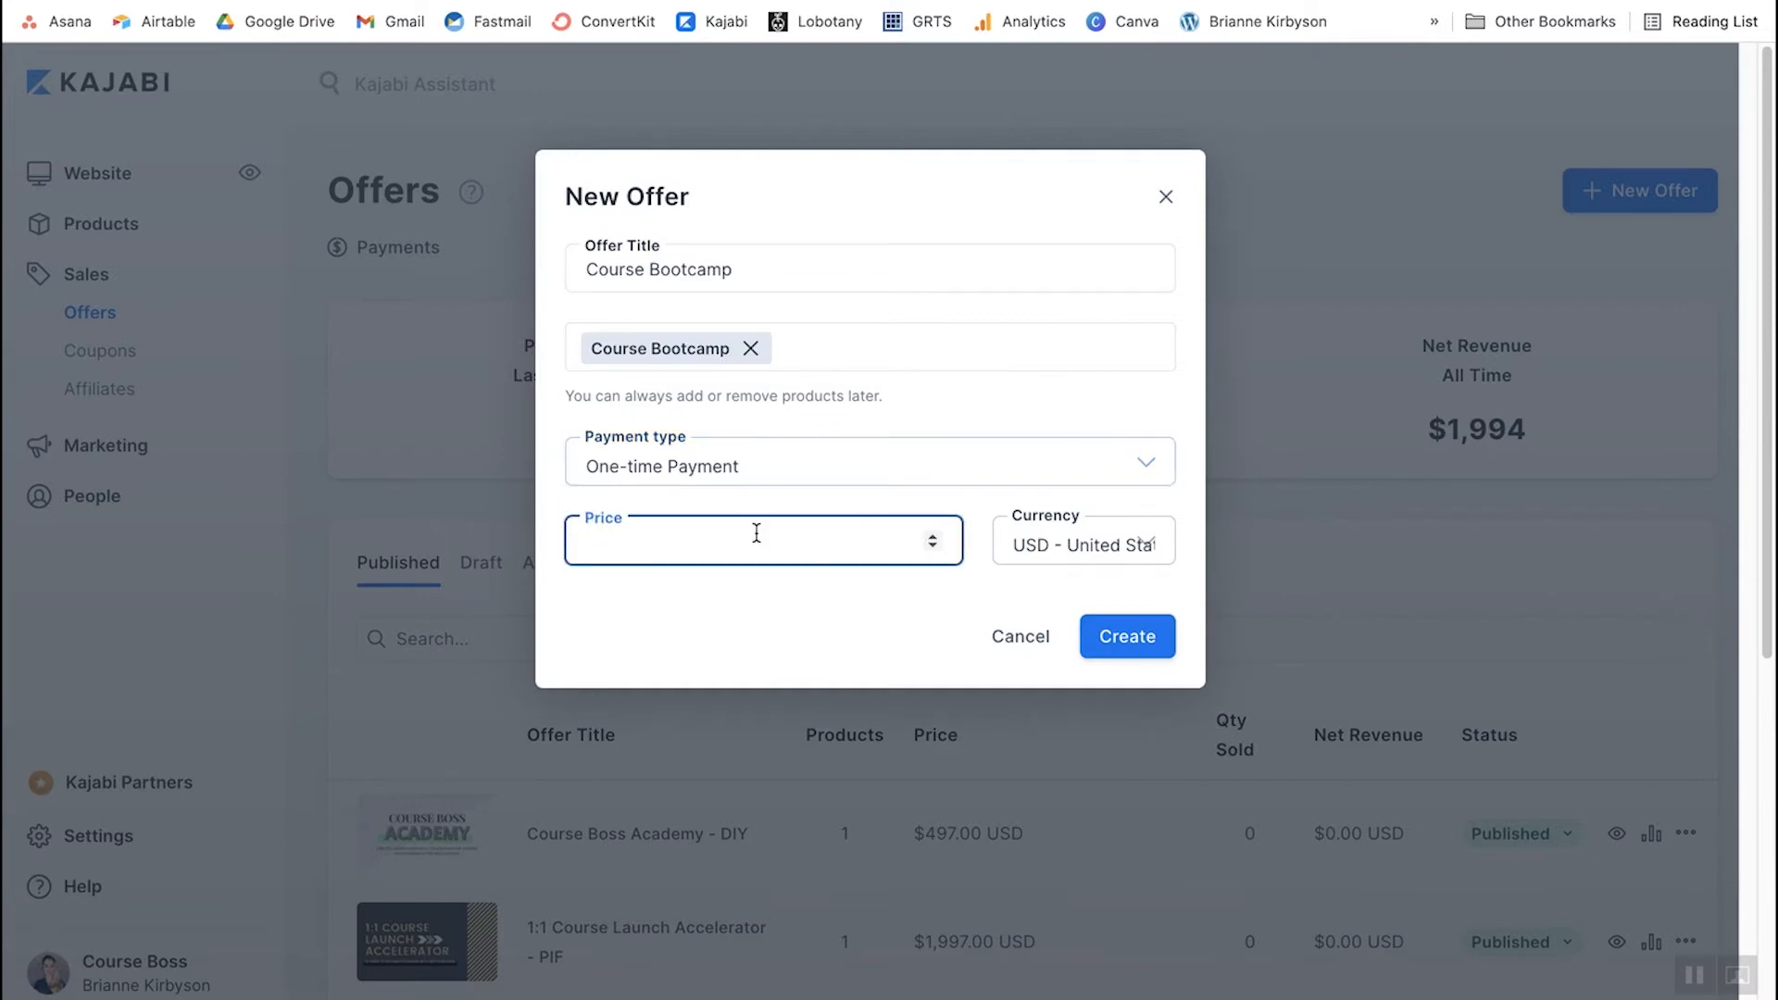
text(197)
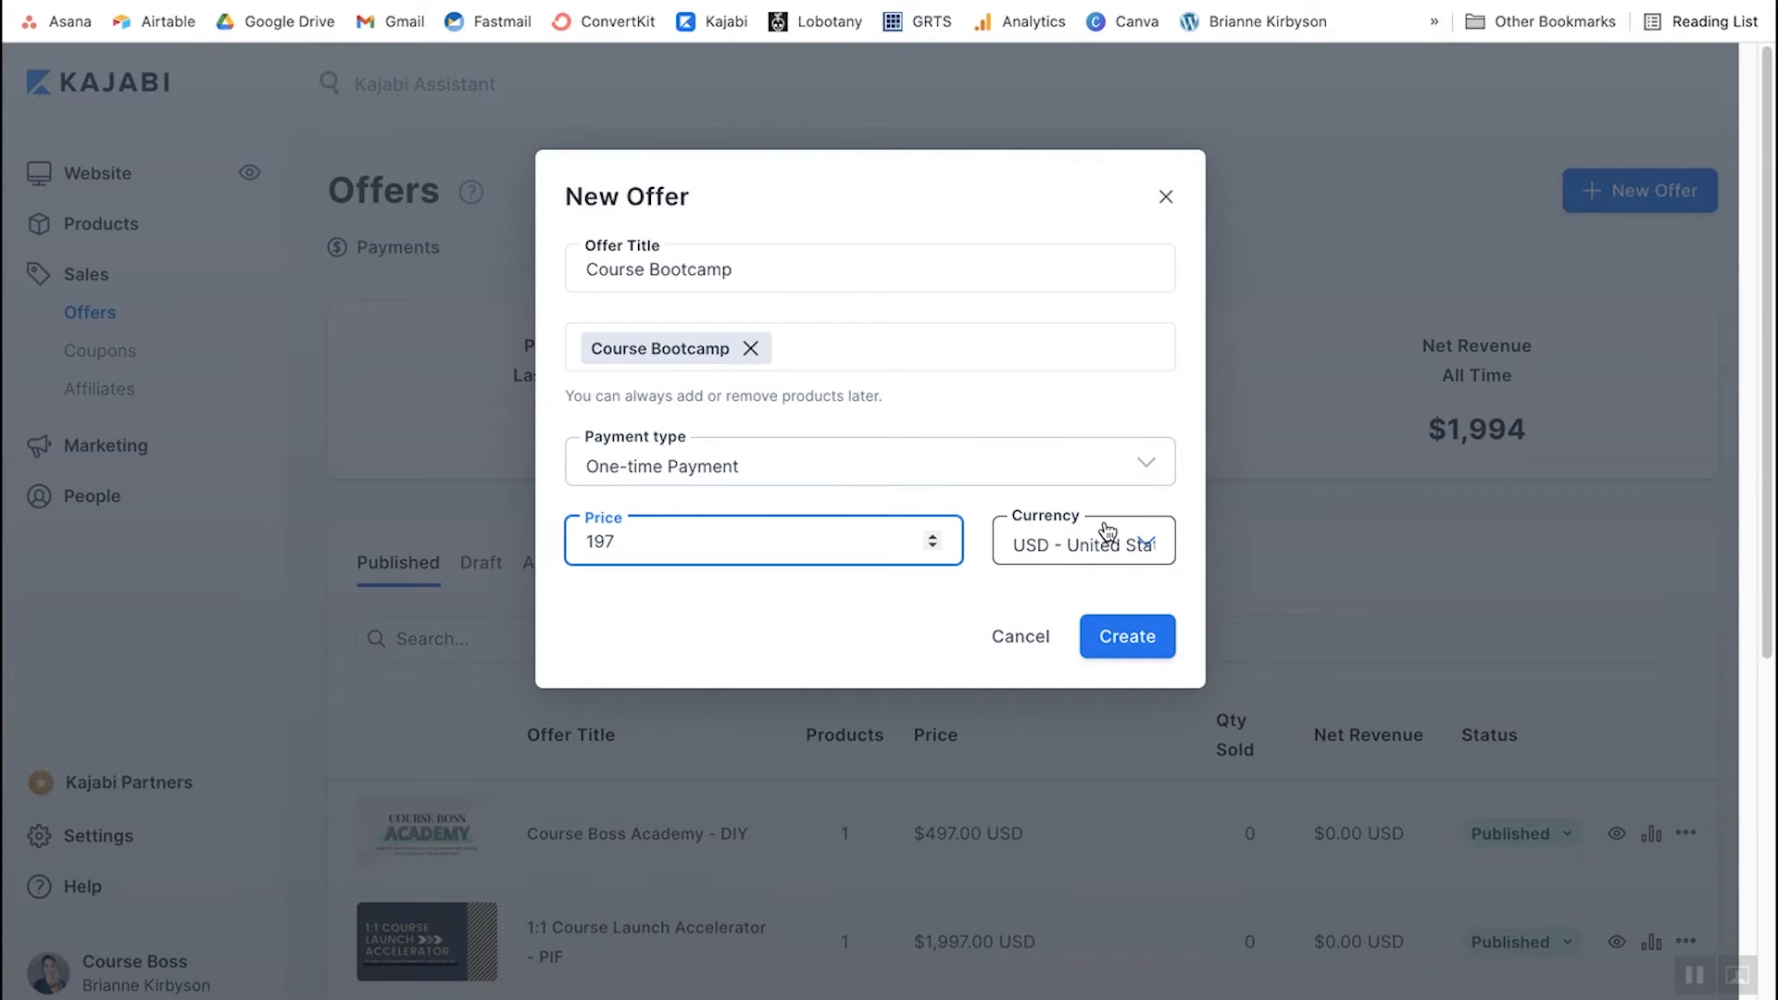
click(1130, 639)
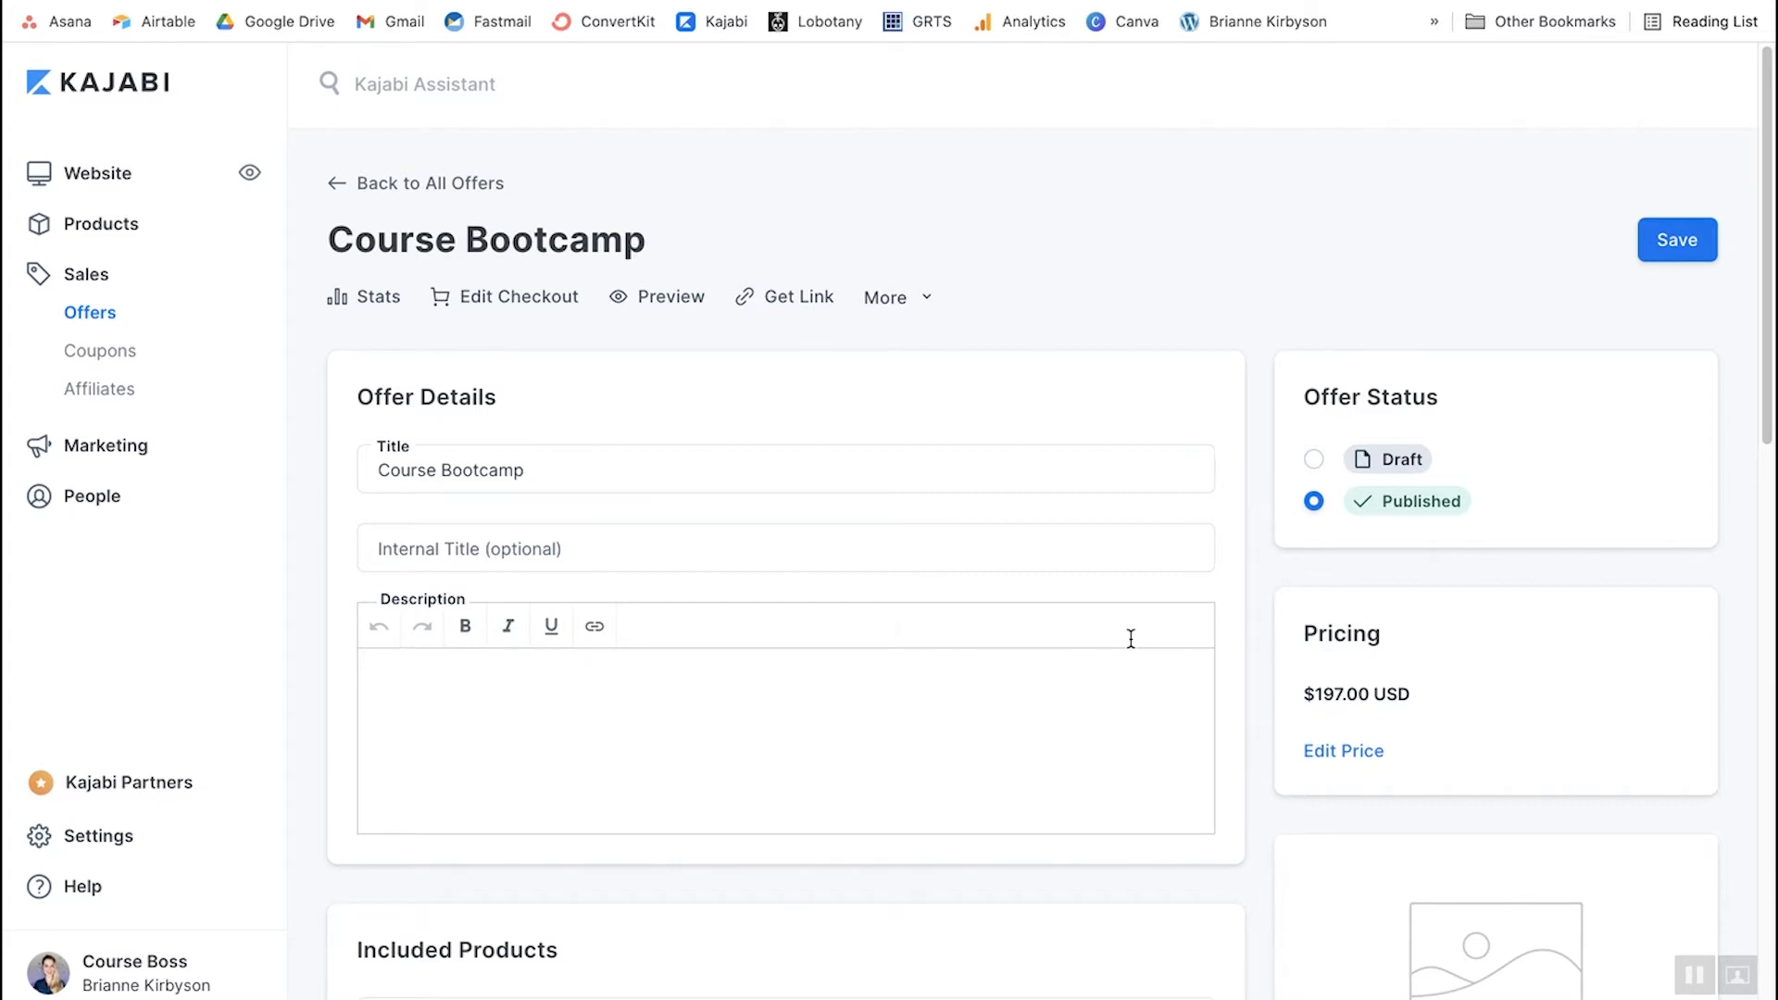
- Review the Course Bootcamp offer's settings, including upsell, cart abandonment and access limits, and preview its checkout page
scroll(1162, 543, down, 2)
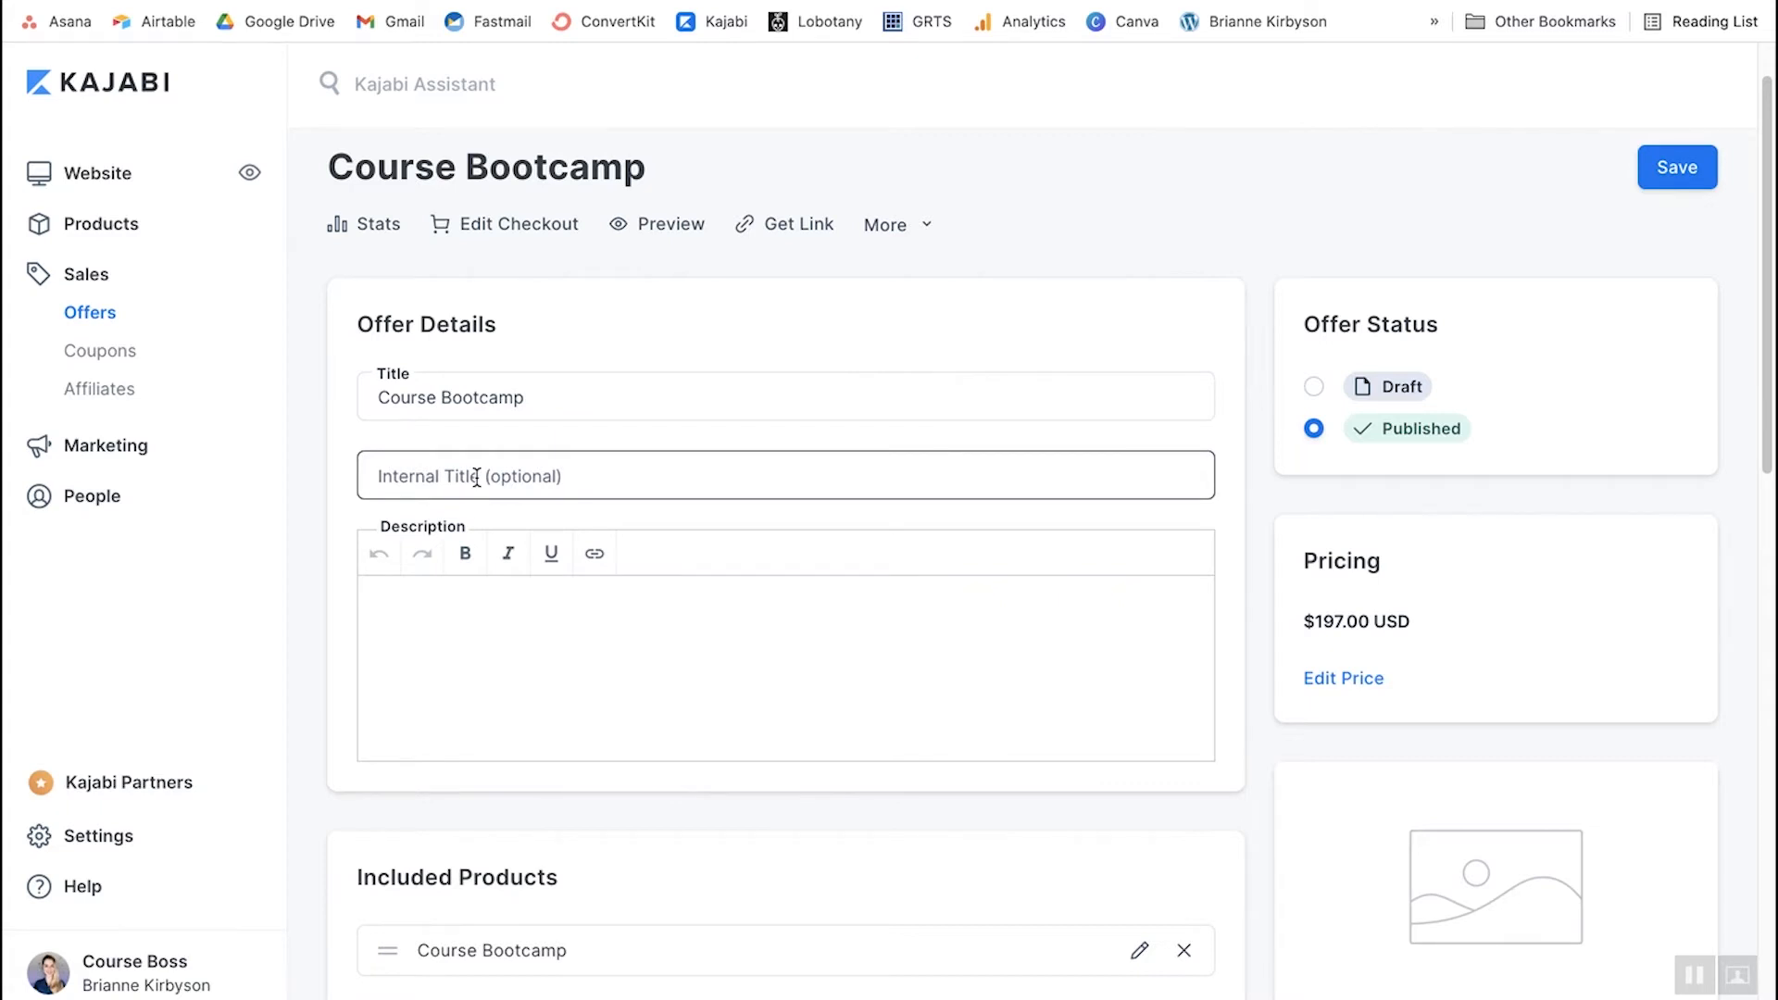
scroll(777, 476, down, 5)
scroll(783, 481, down, 2)
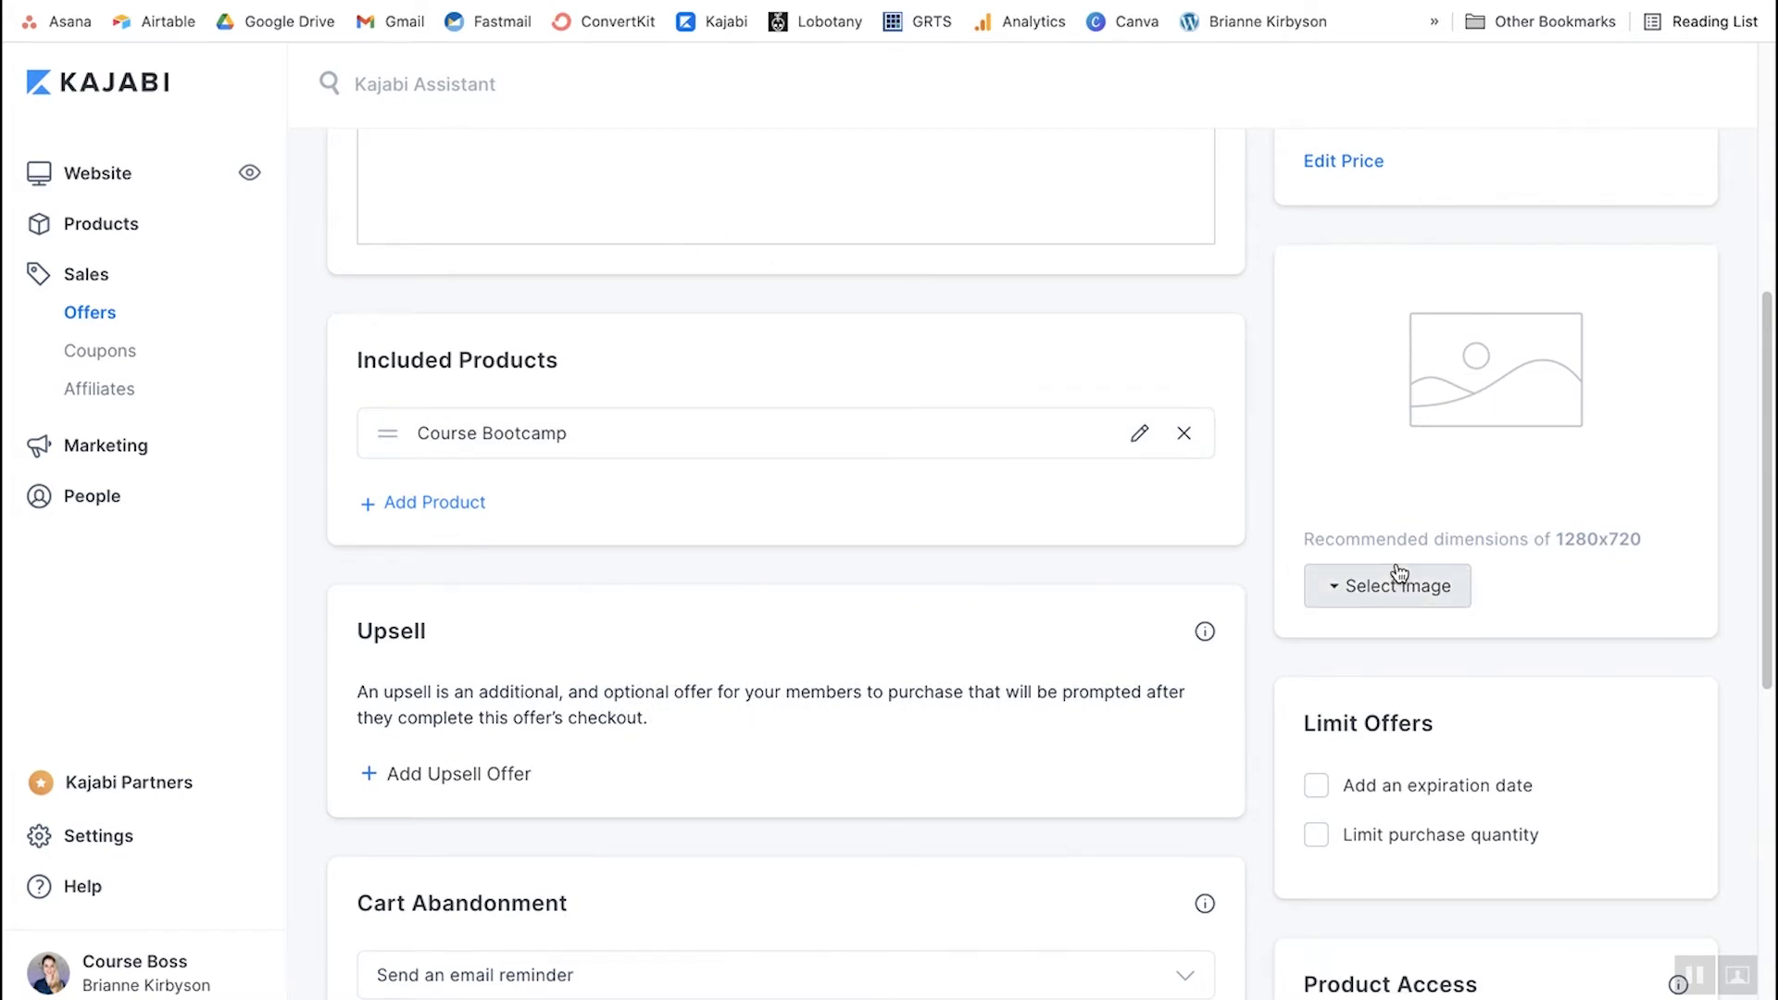
scroll(1286, 182, down, 3)
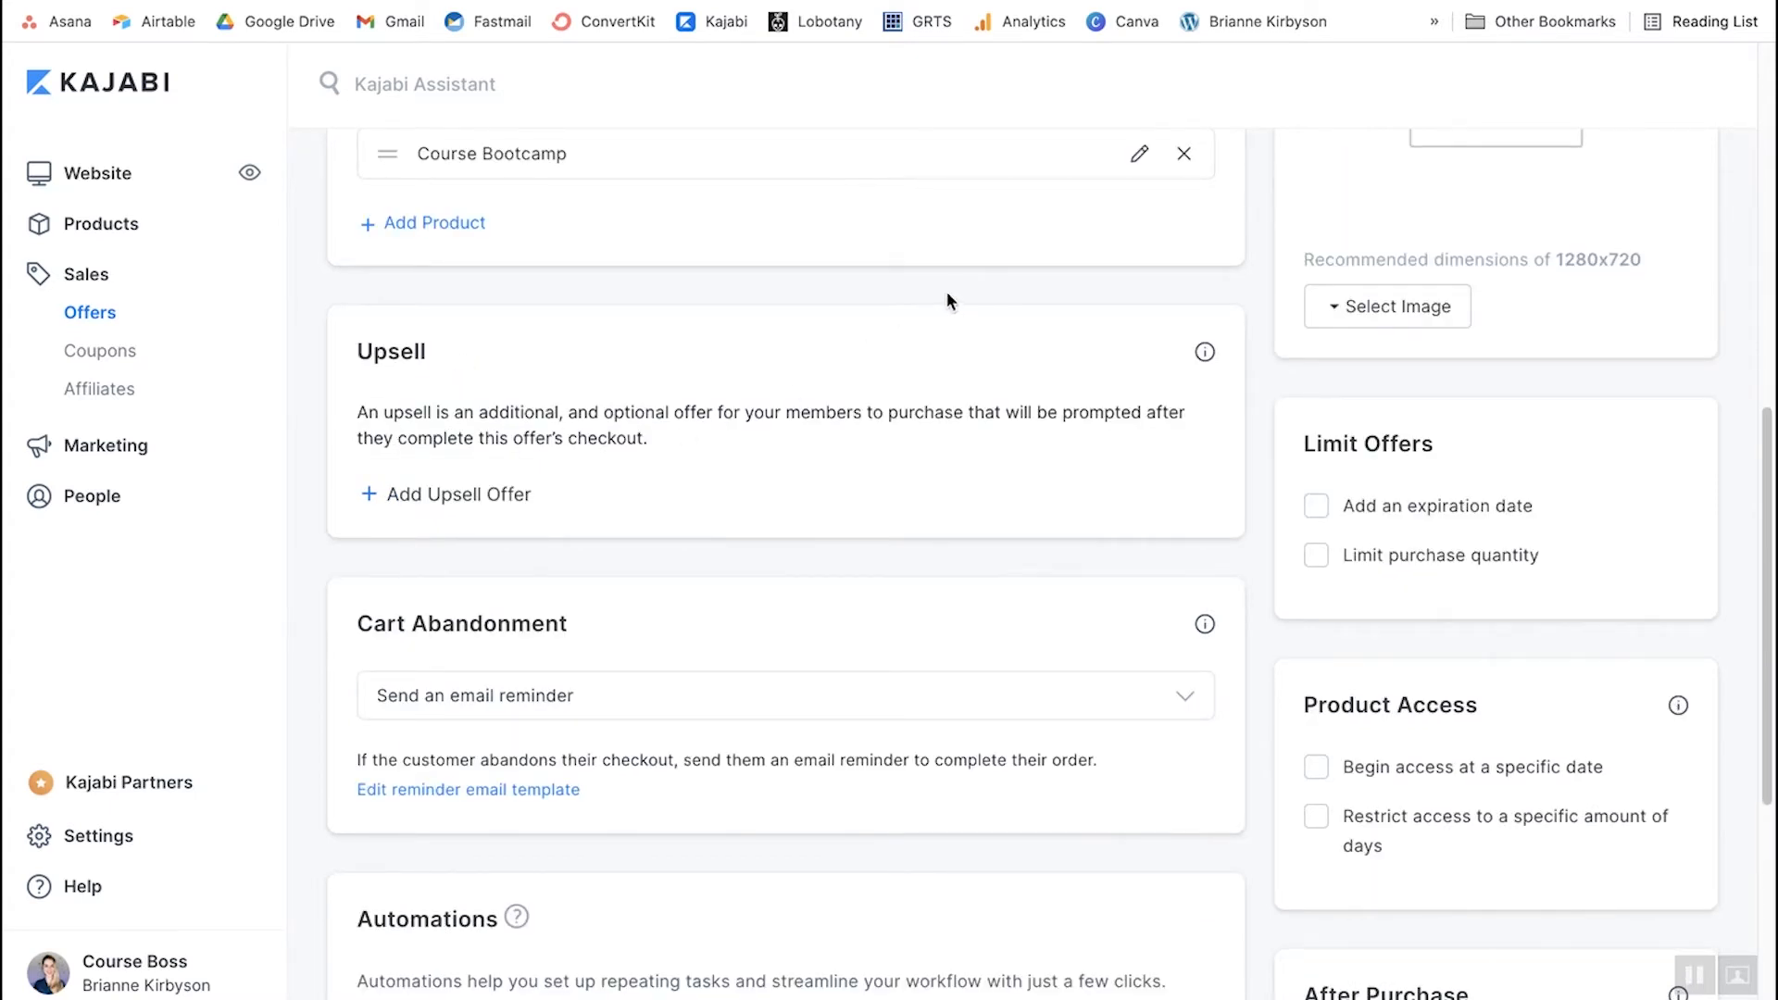
scroll(837, 278, down, 3)
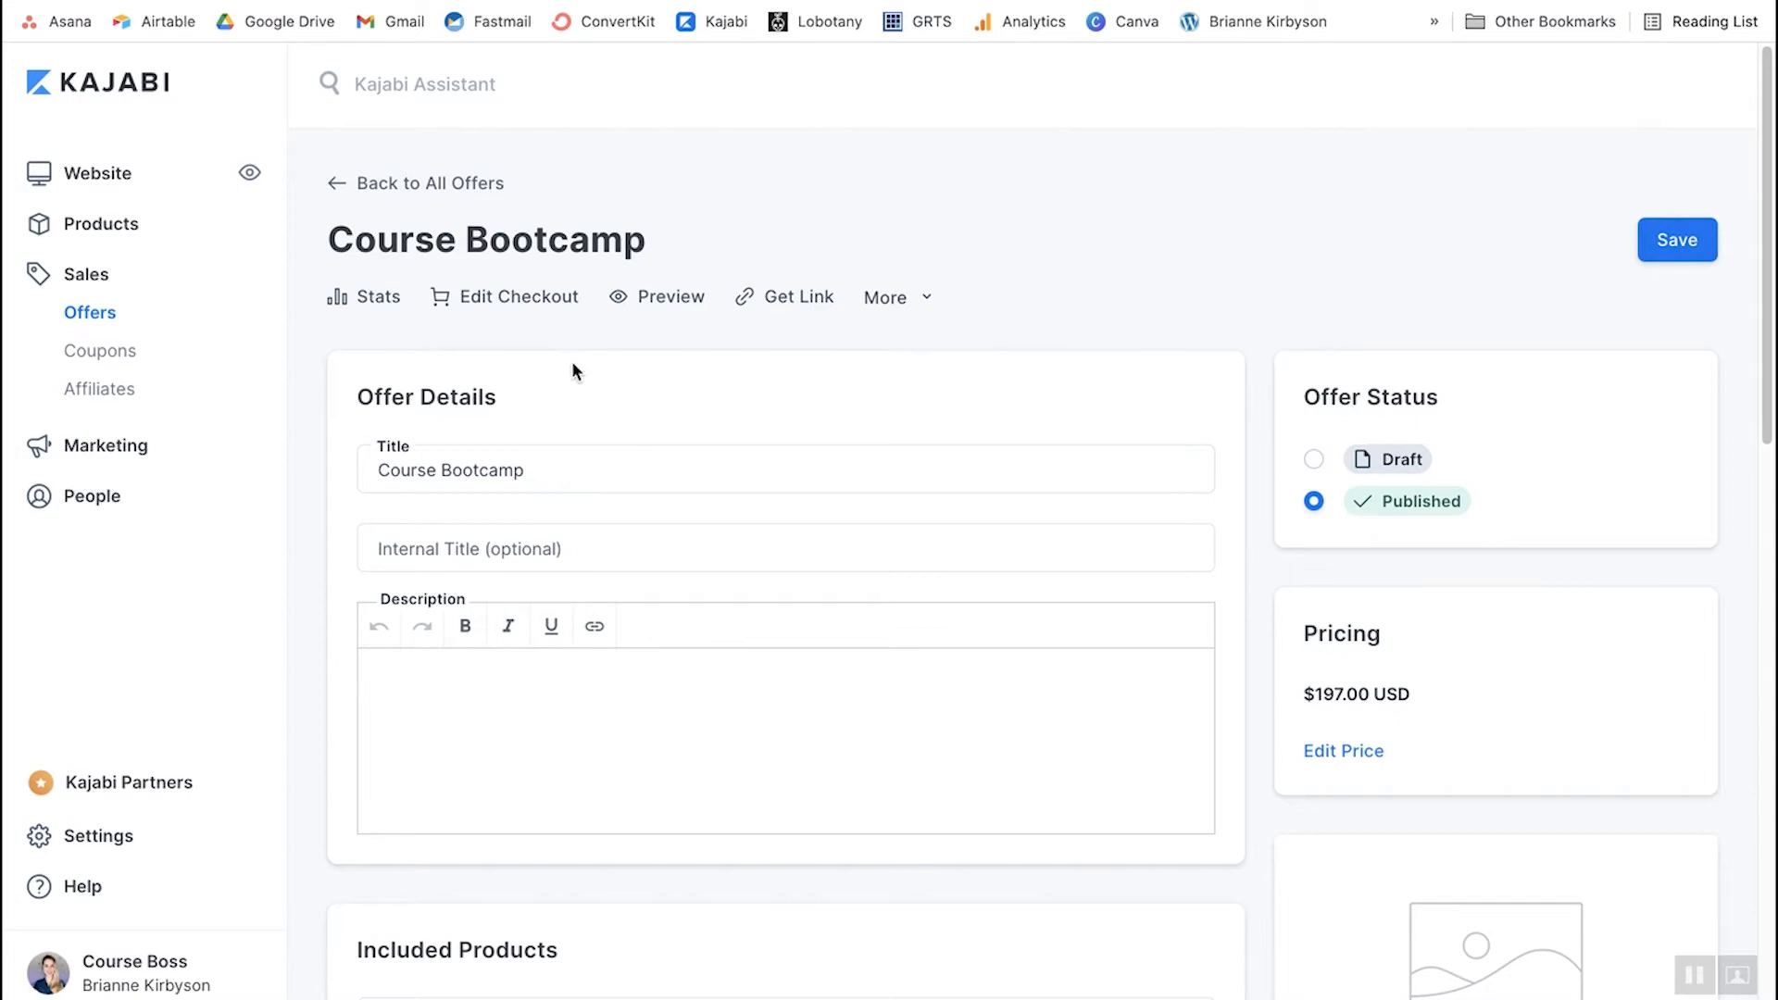
click(690, 300)
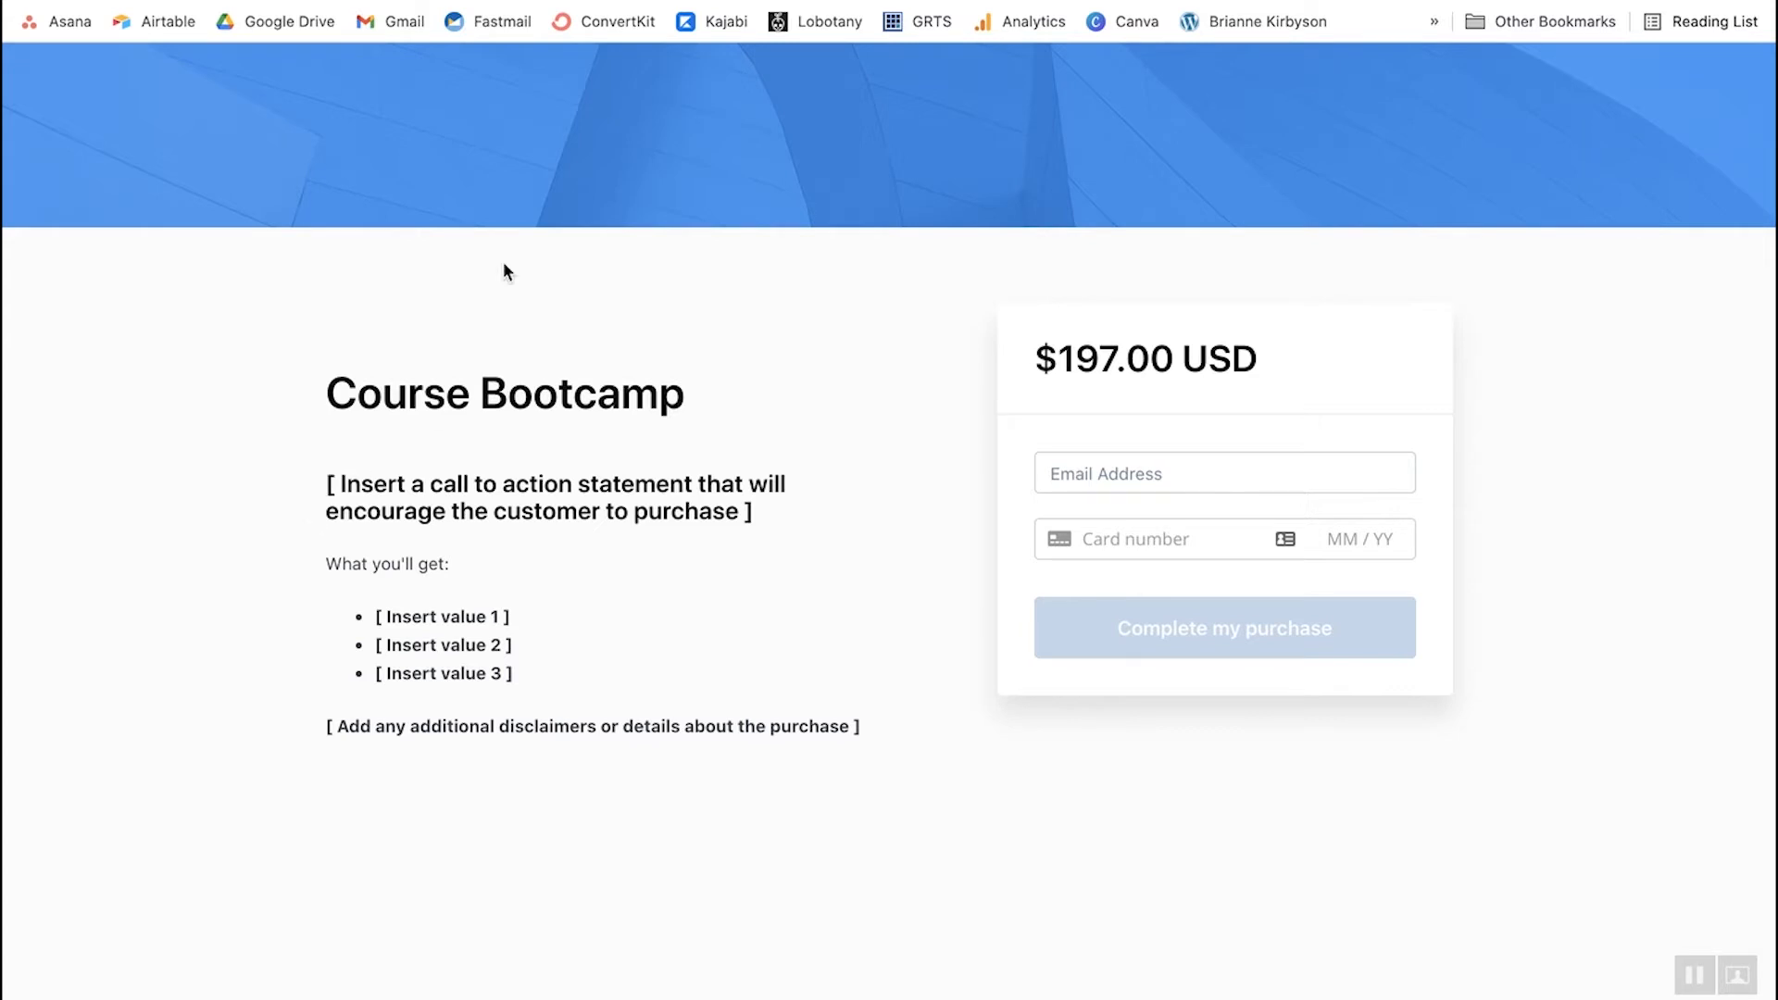
- Close the checkout preview and open the Offer Details of the Course Bootcamp offer's checkout page for editing
key(super+w)
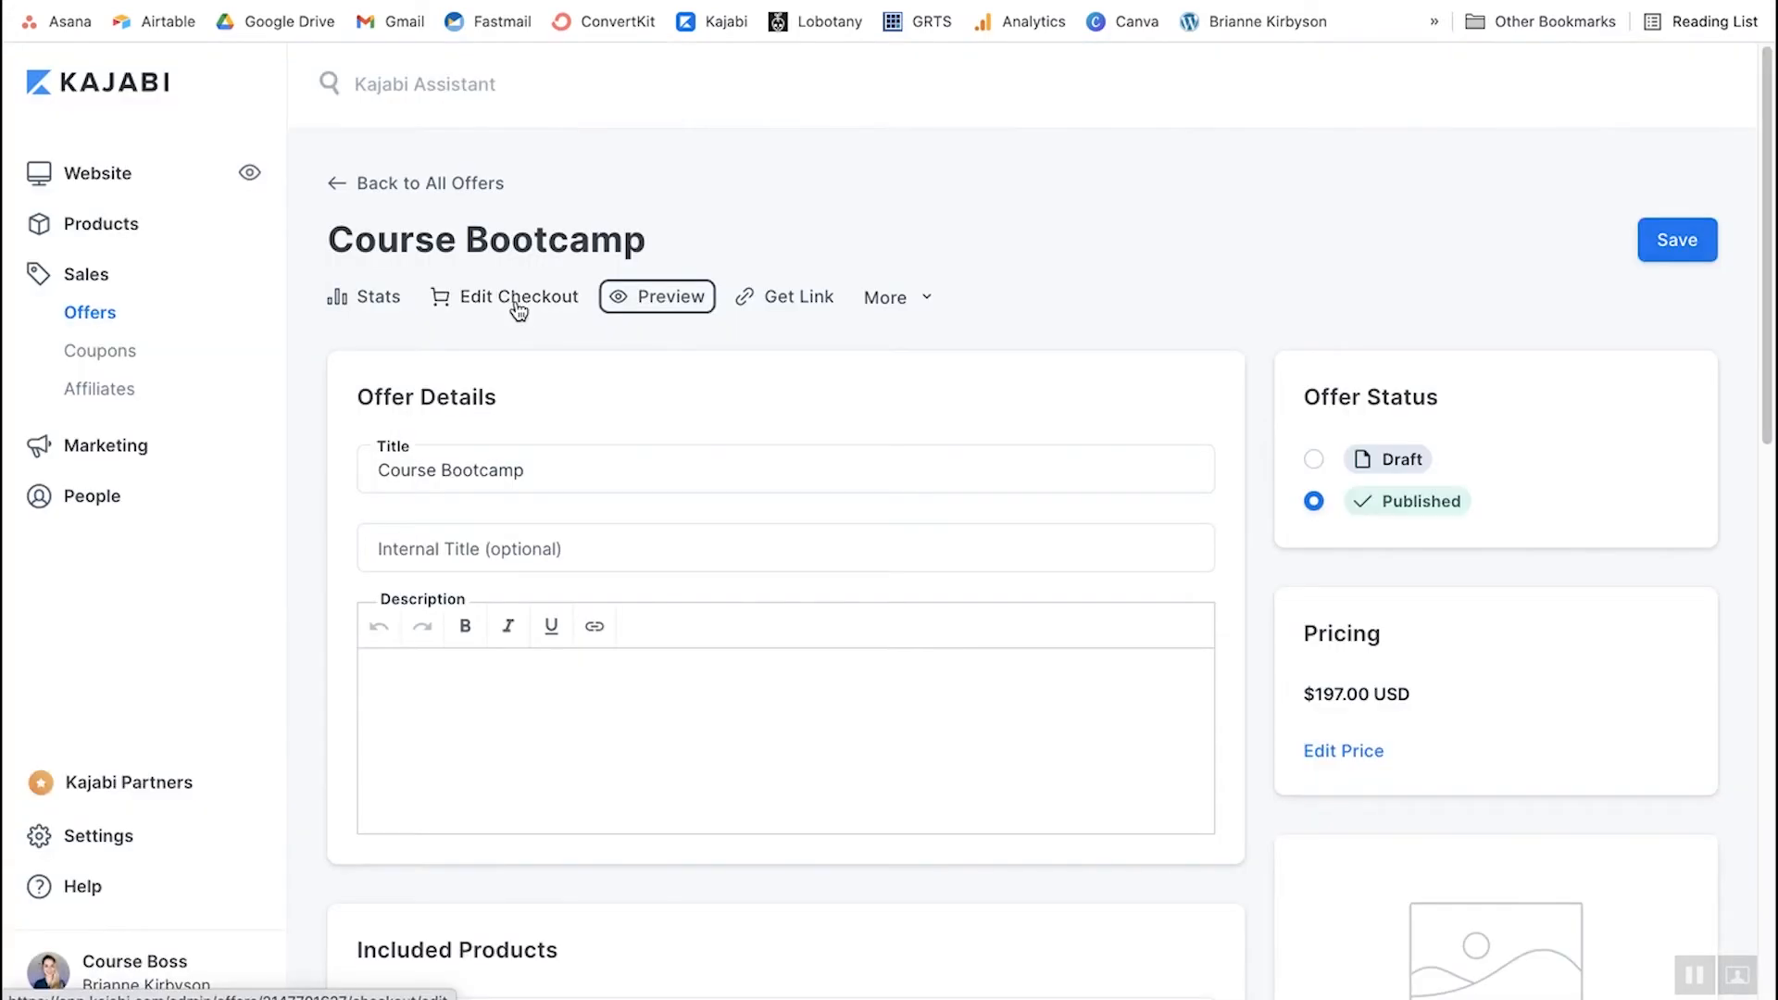
click(519, 297)
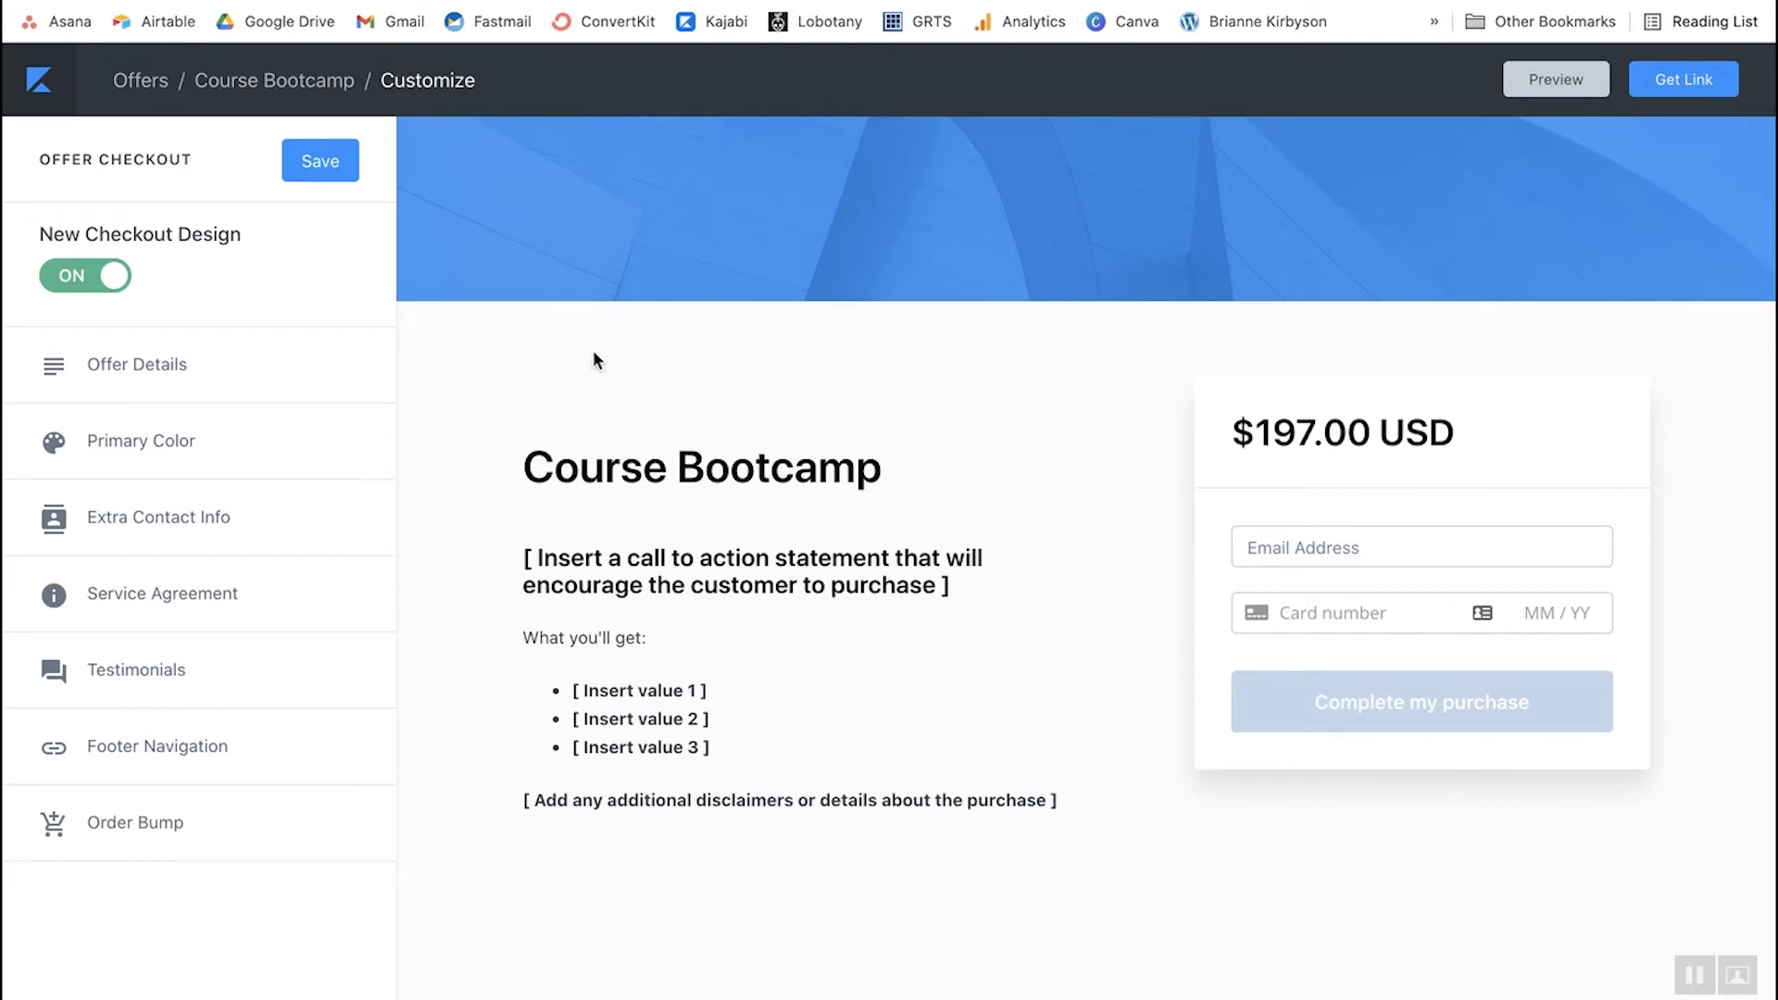
click(146, 365)
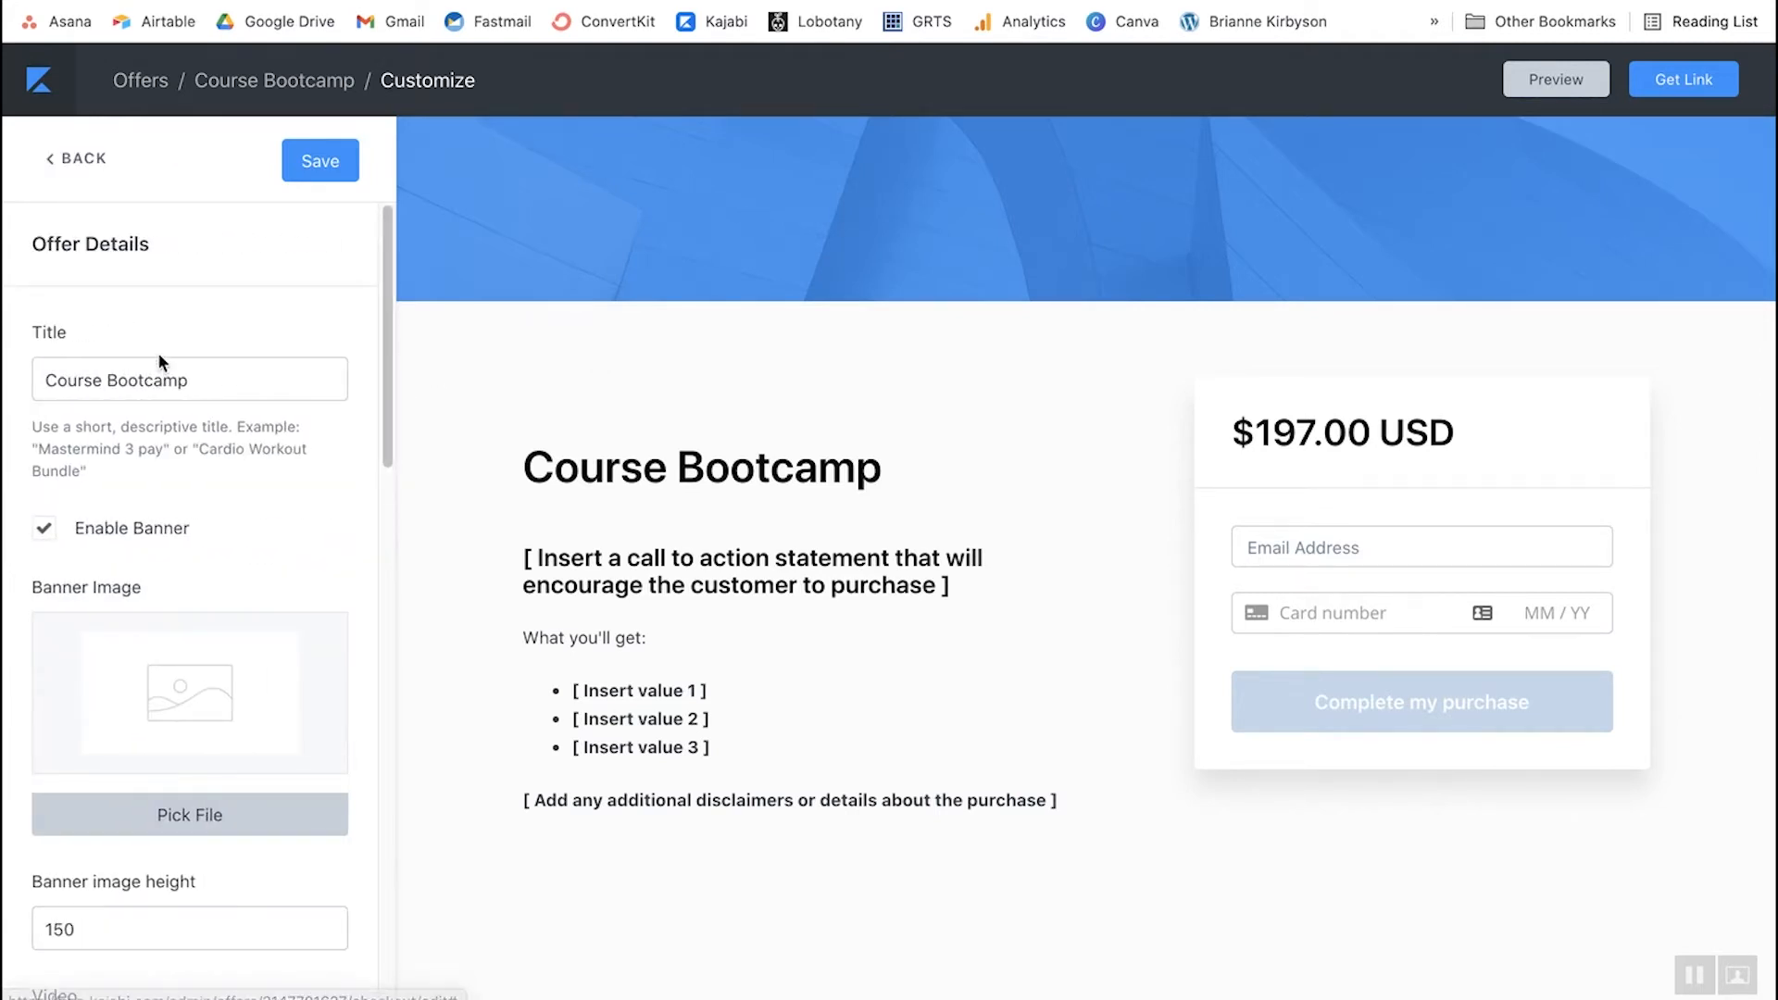
- Upload the CBA logo from the computer as the checkout page's logo image and save the checkout
scroll(159, 356, down, 5)
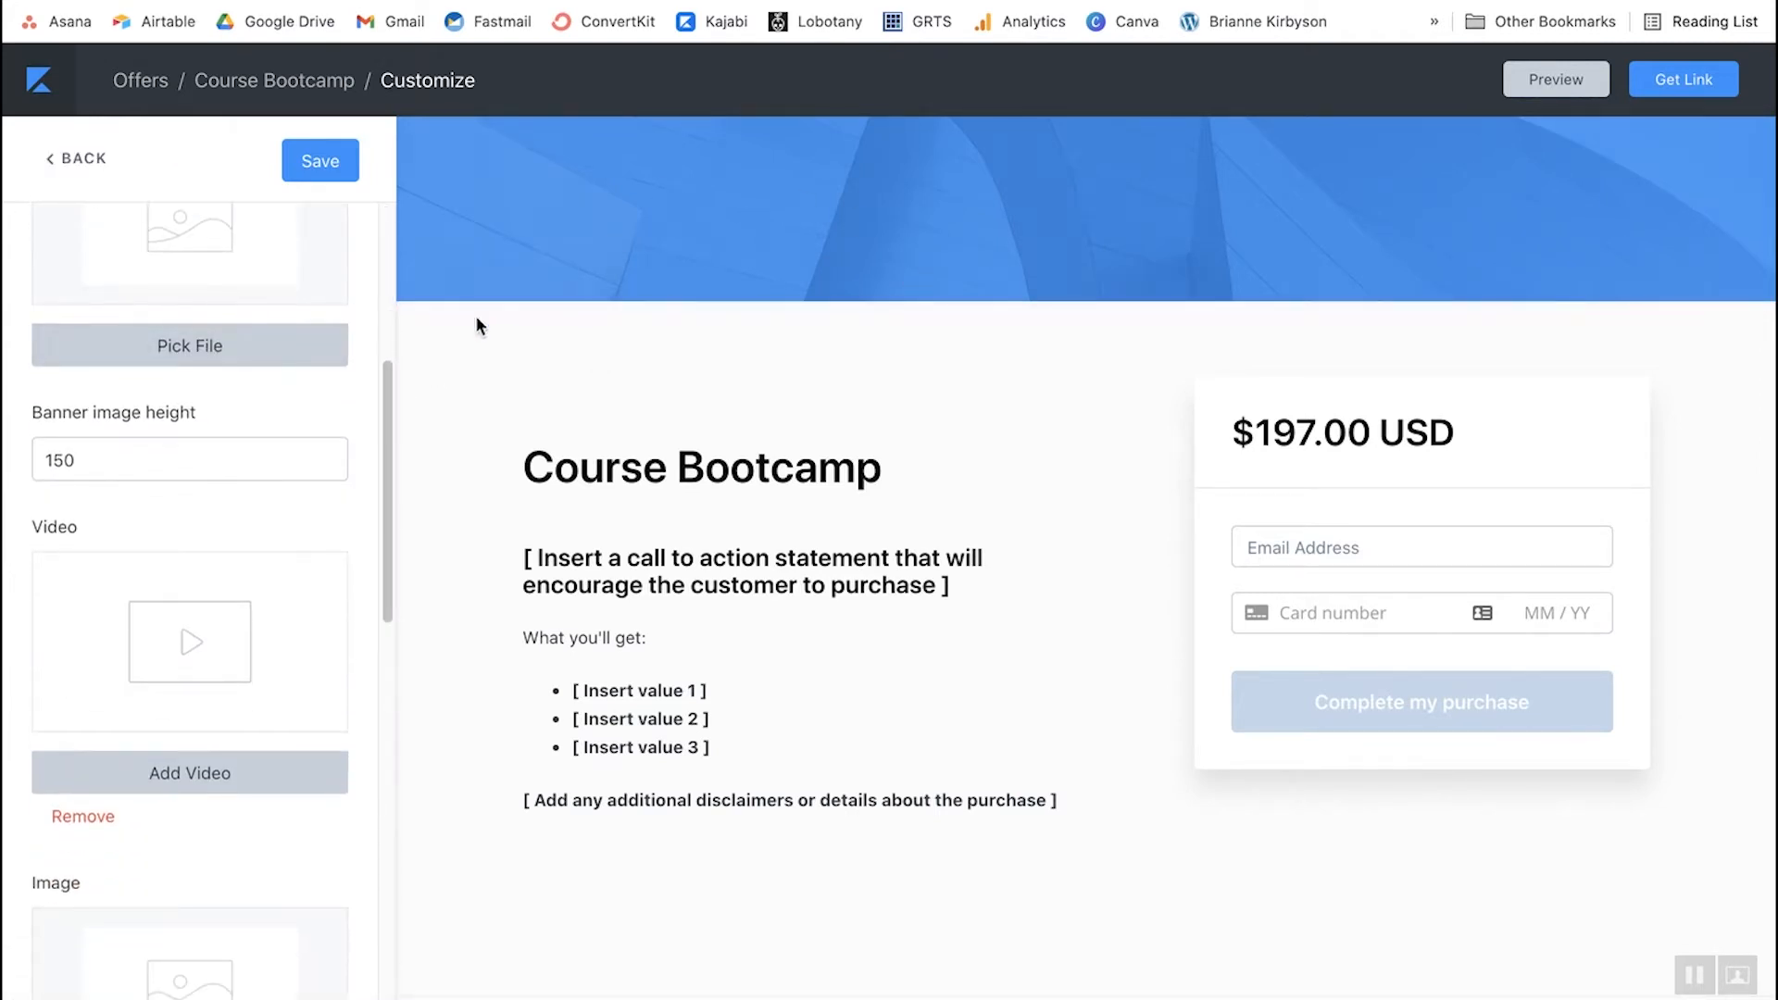
scroll(287, 444, down, 3)
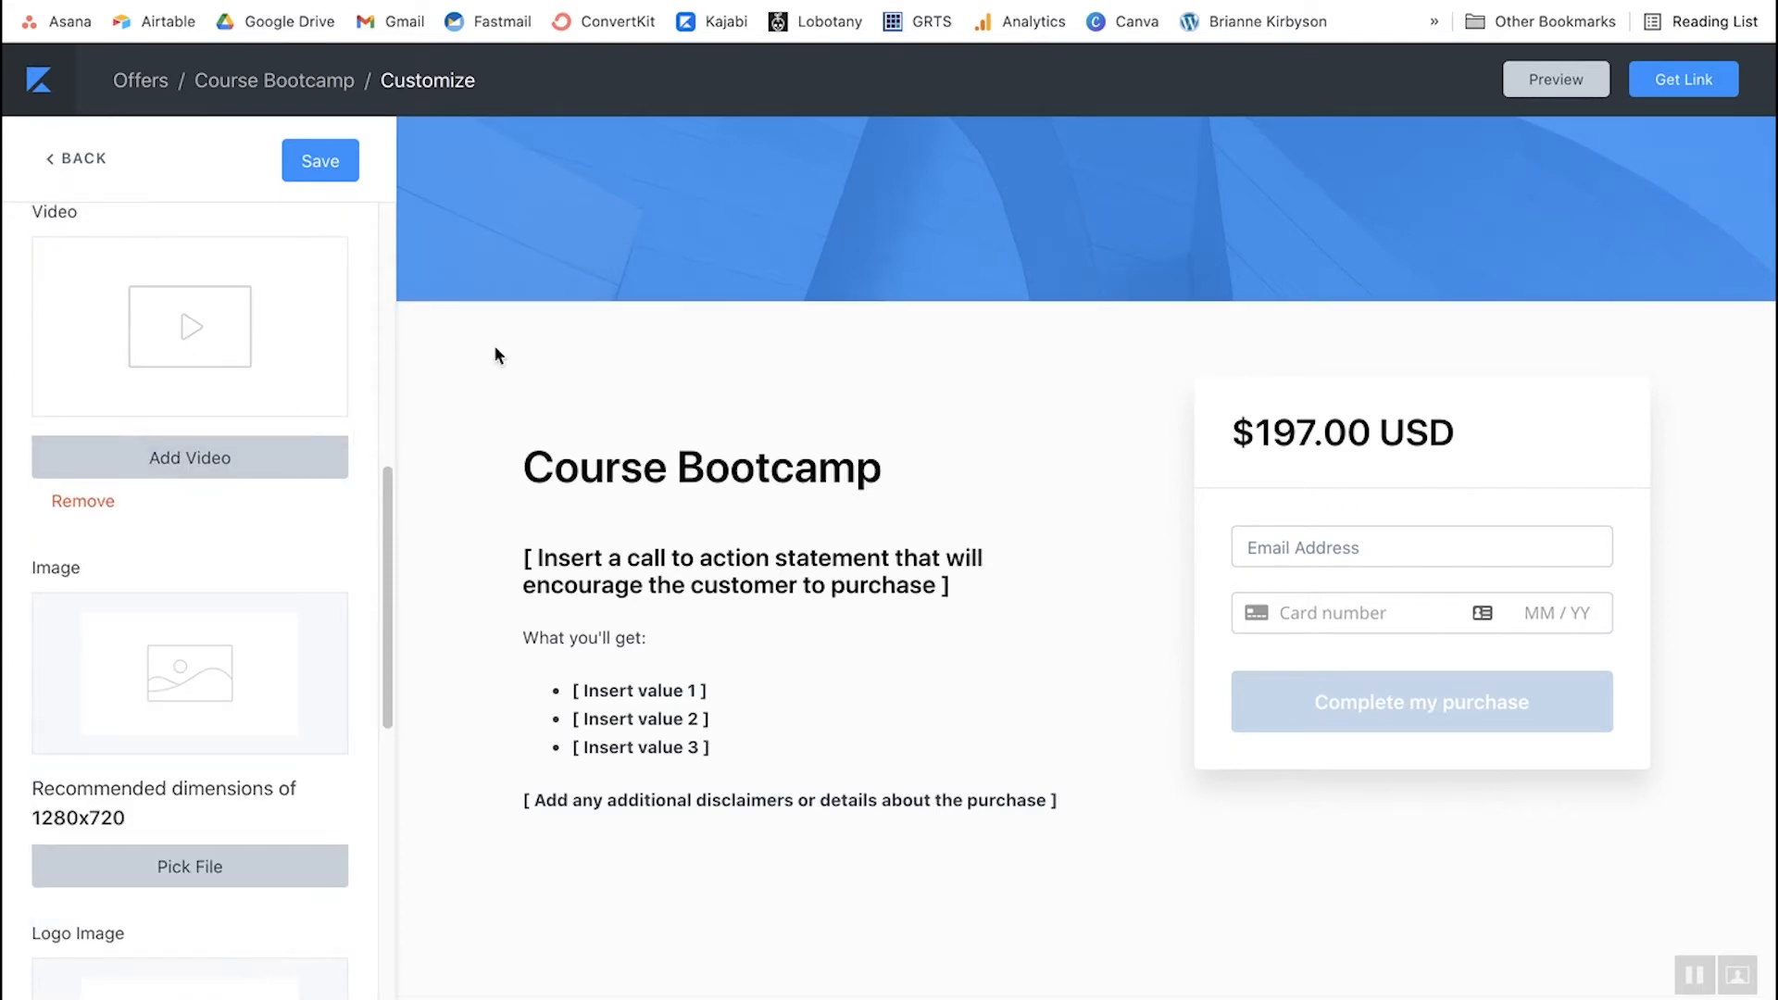
scroll(267, 532, down, 7)
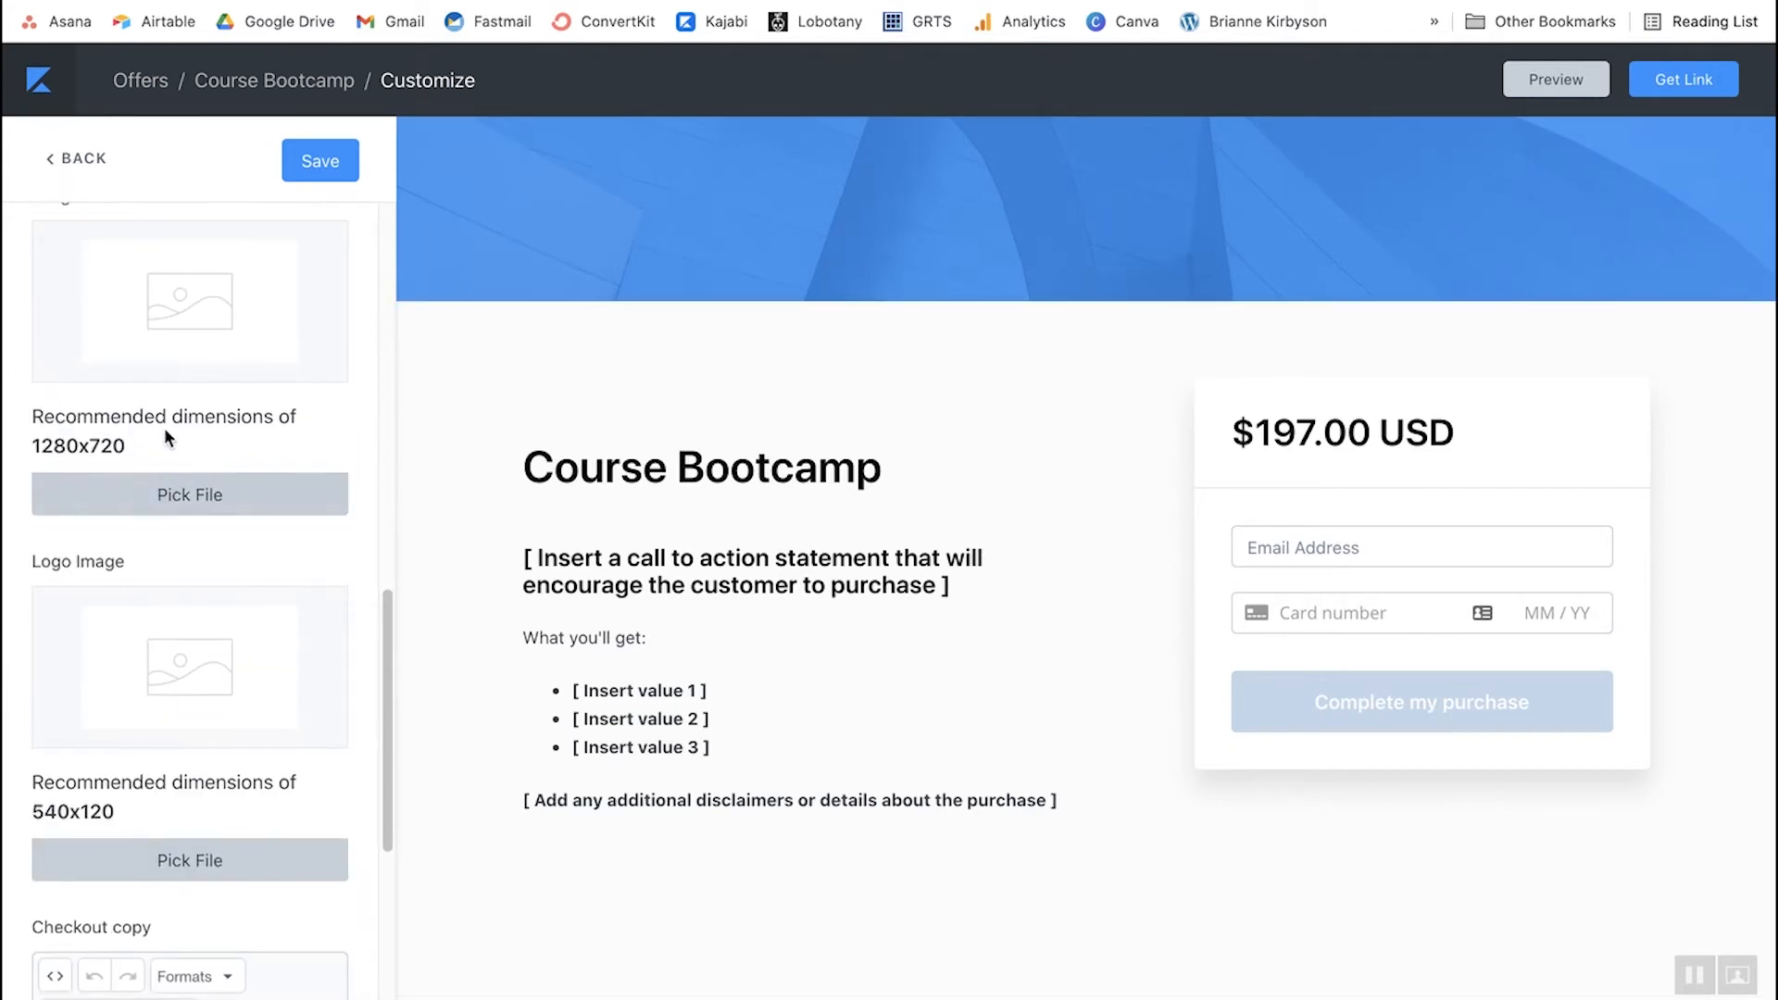
click(218, 561)
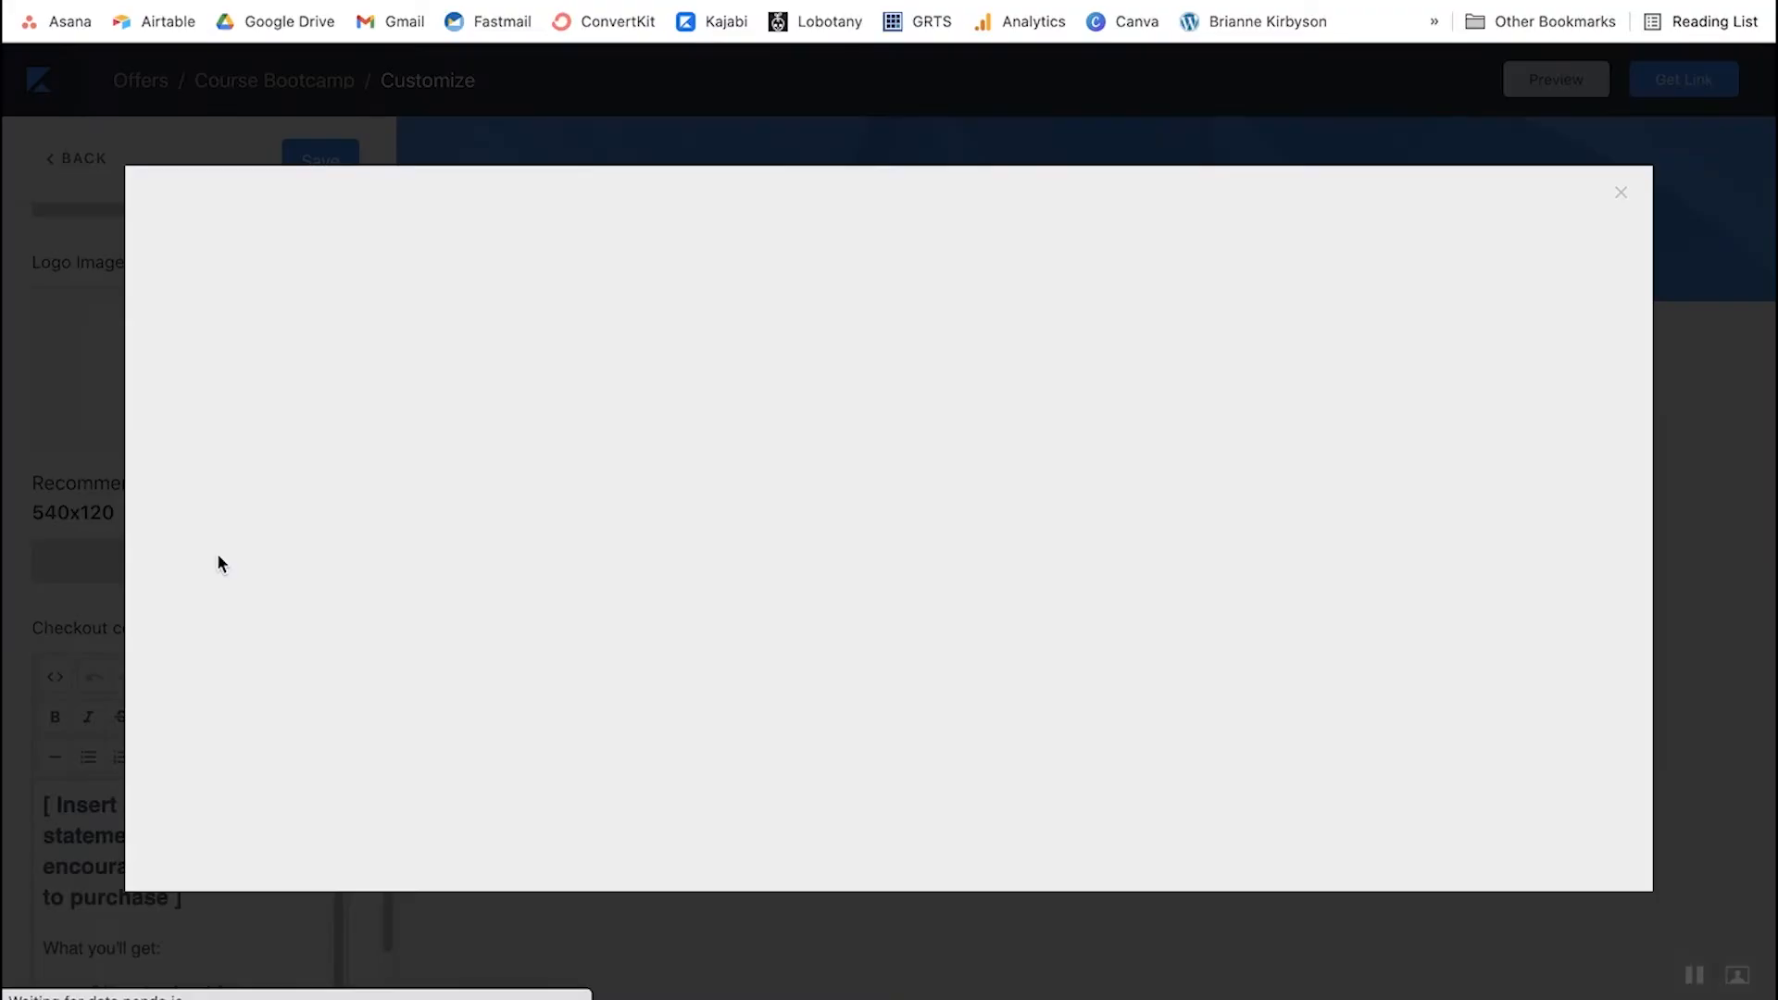
click(1030, 584)
click(1315, 431)
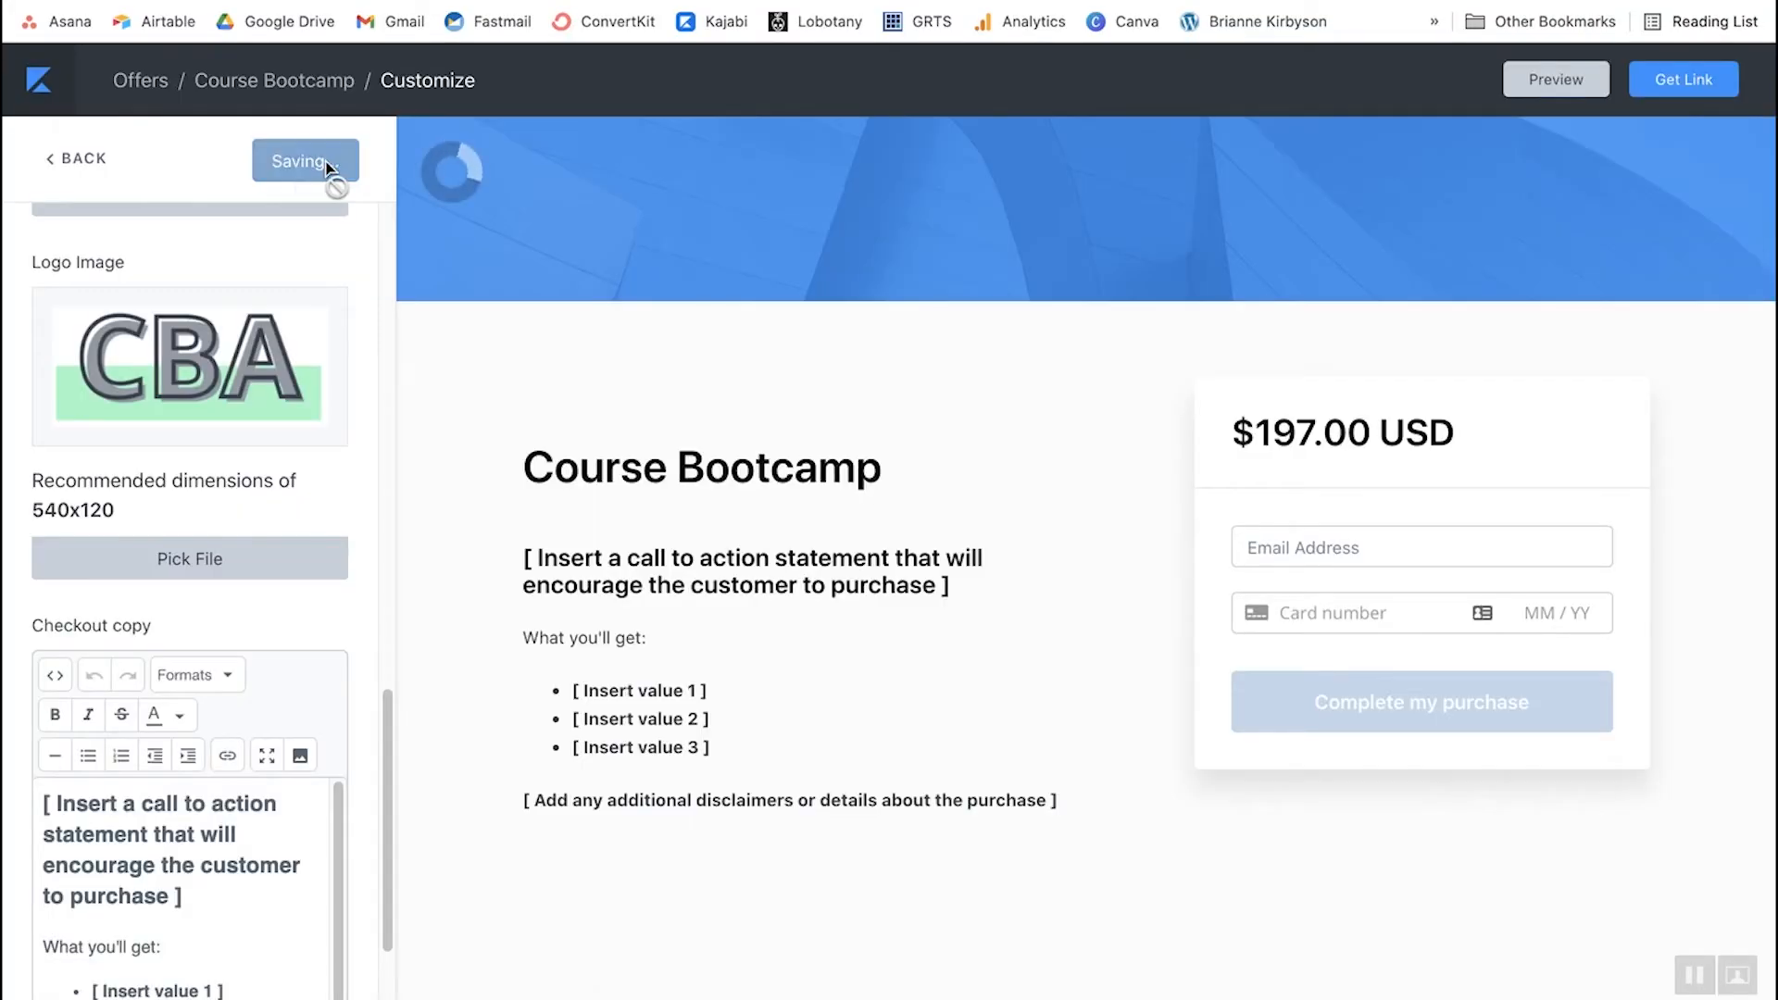
click(323, 163)
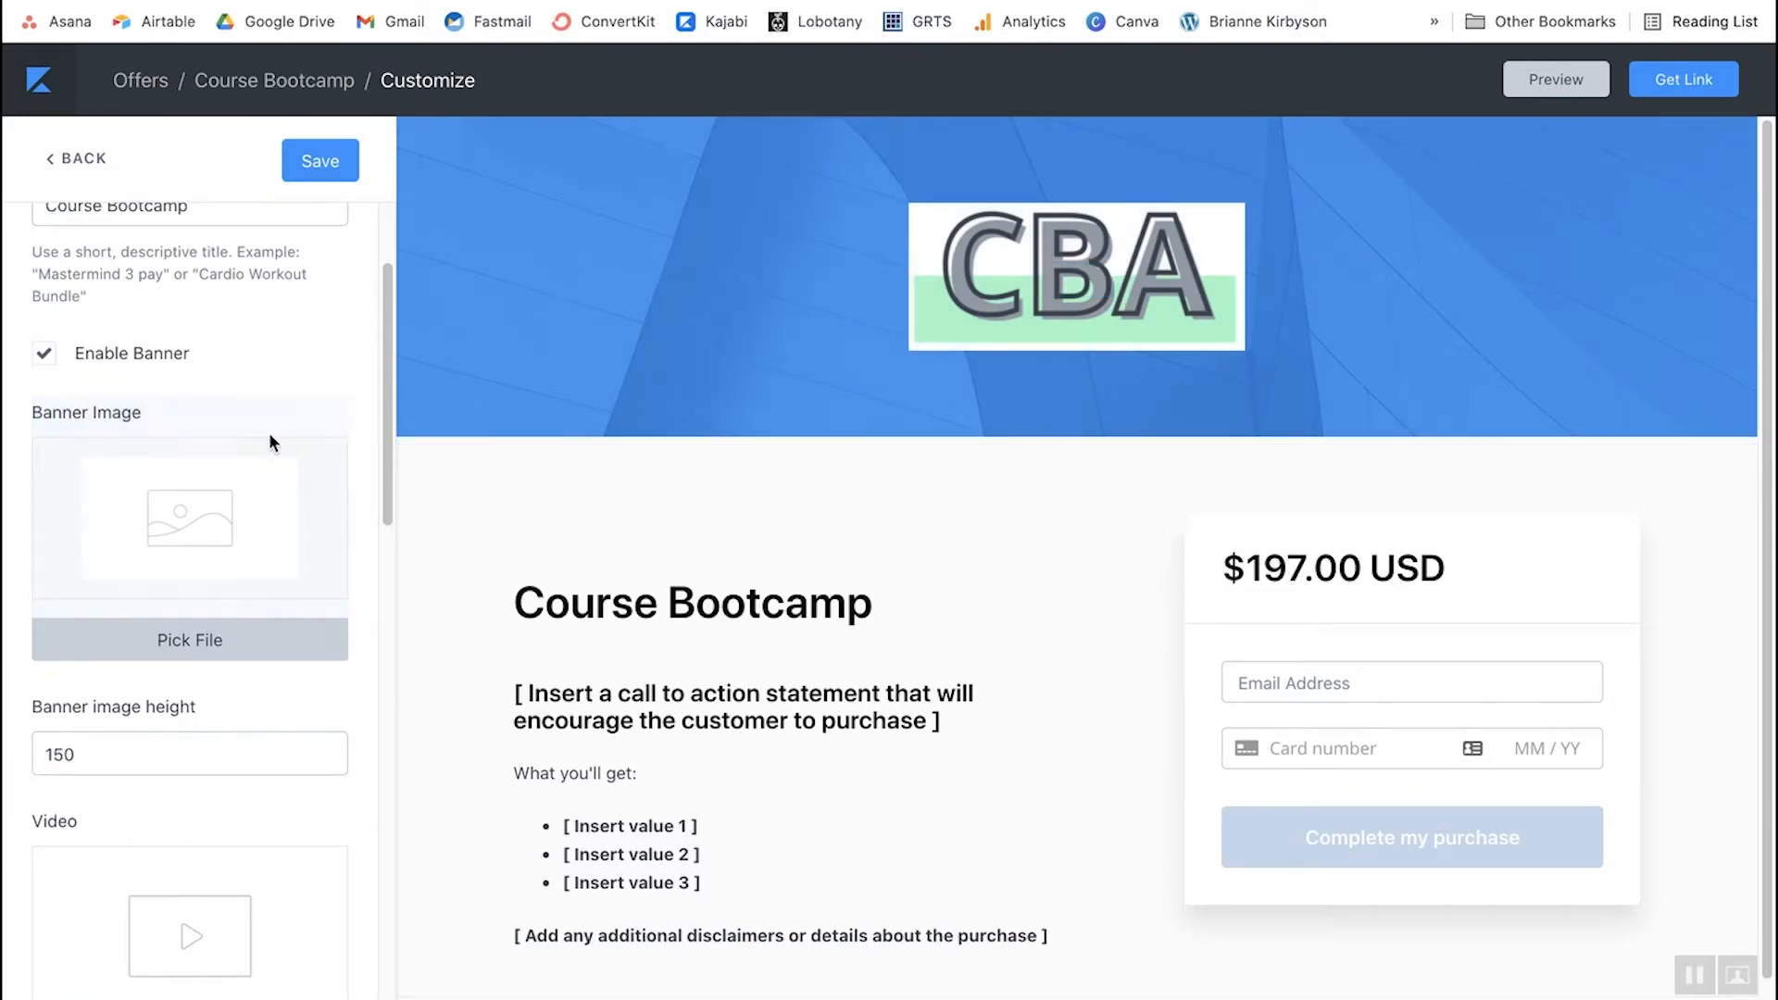
- Set the checkout's banner image to 14-1.png from the SP Backgrounds folder and check it in the page preview
click(158, 637)
click(1065, 581)
scroll(1062, 217, down, 5)
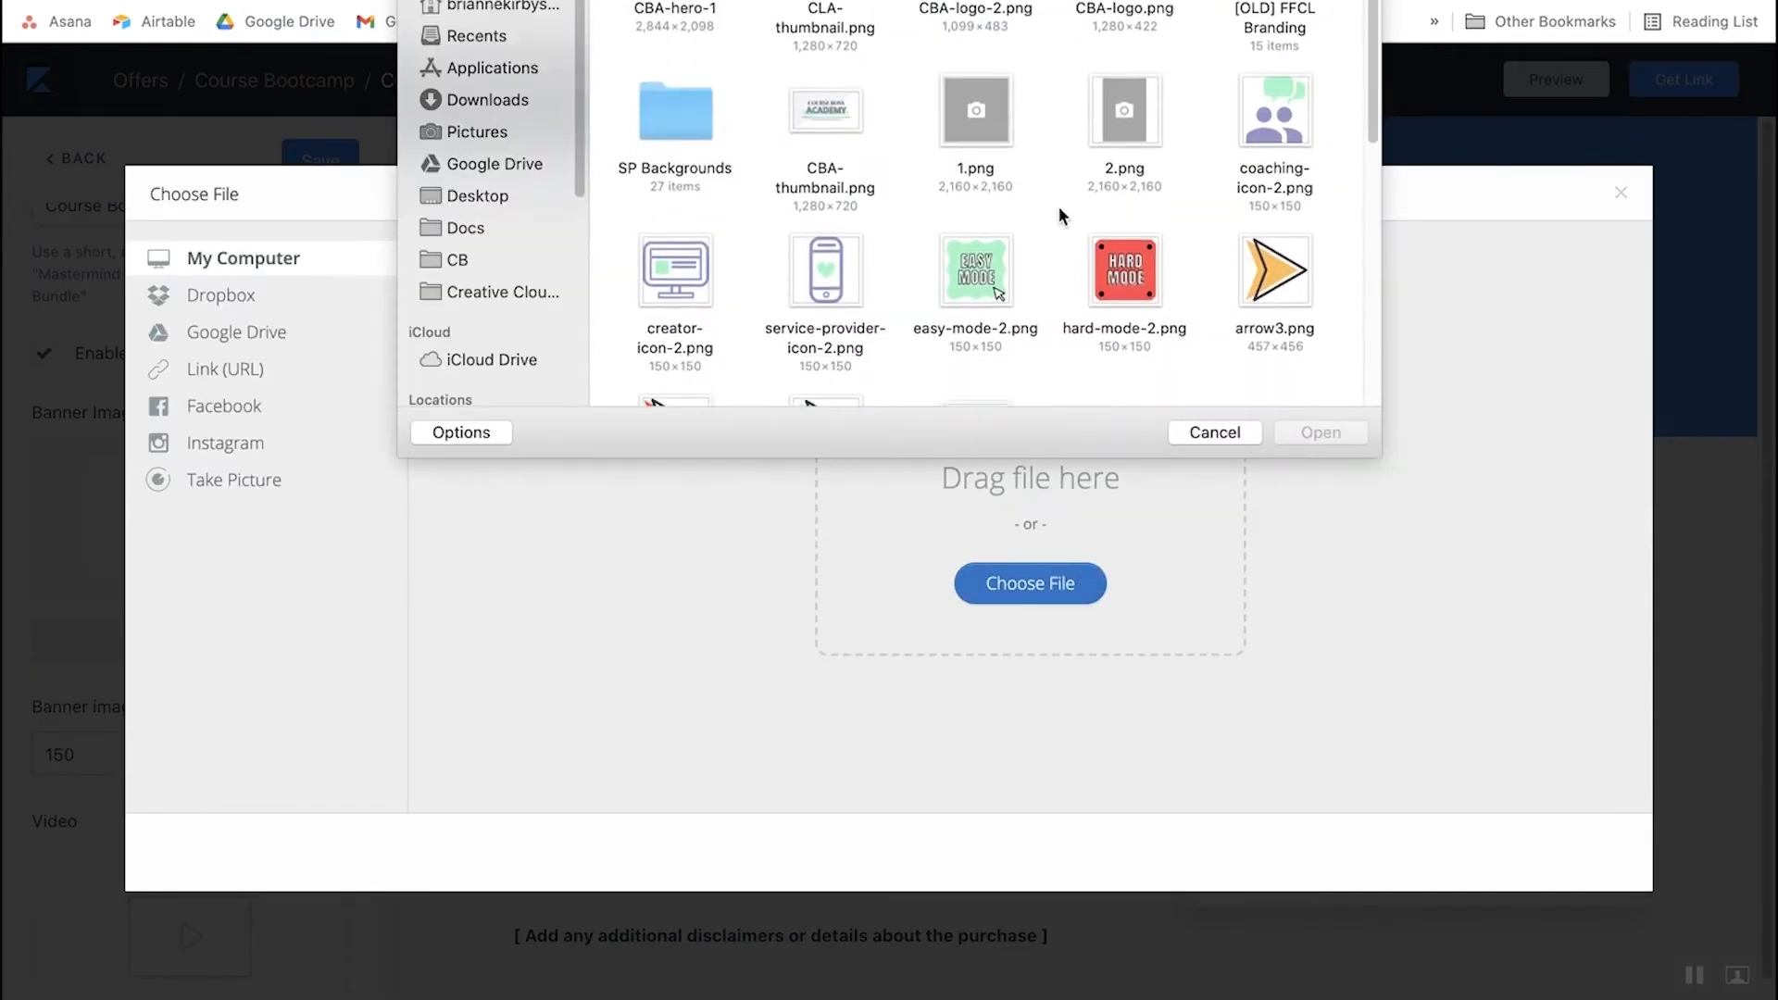
click(677, 28)
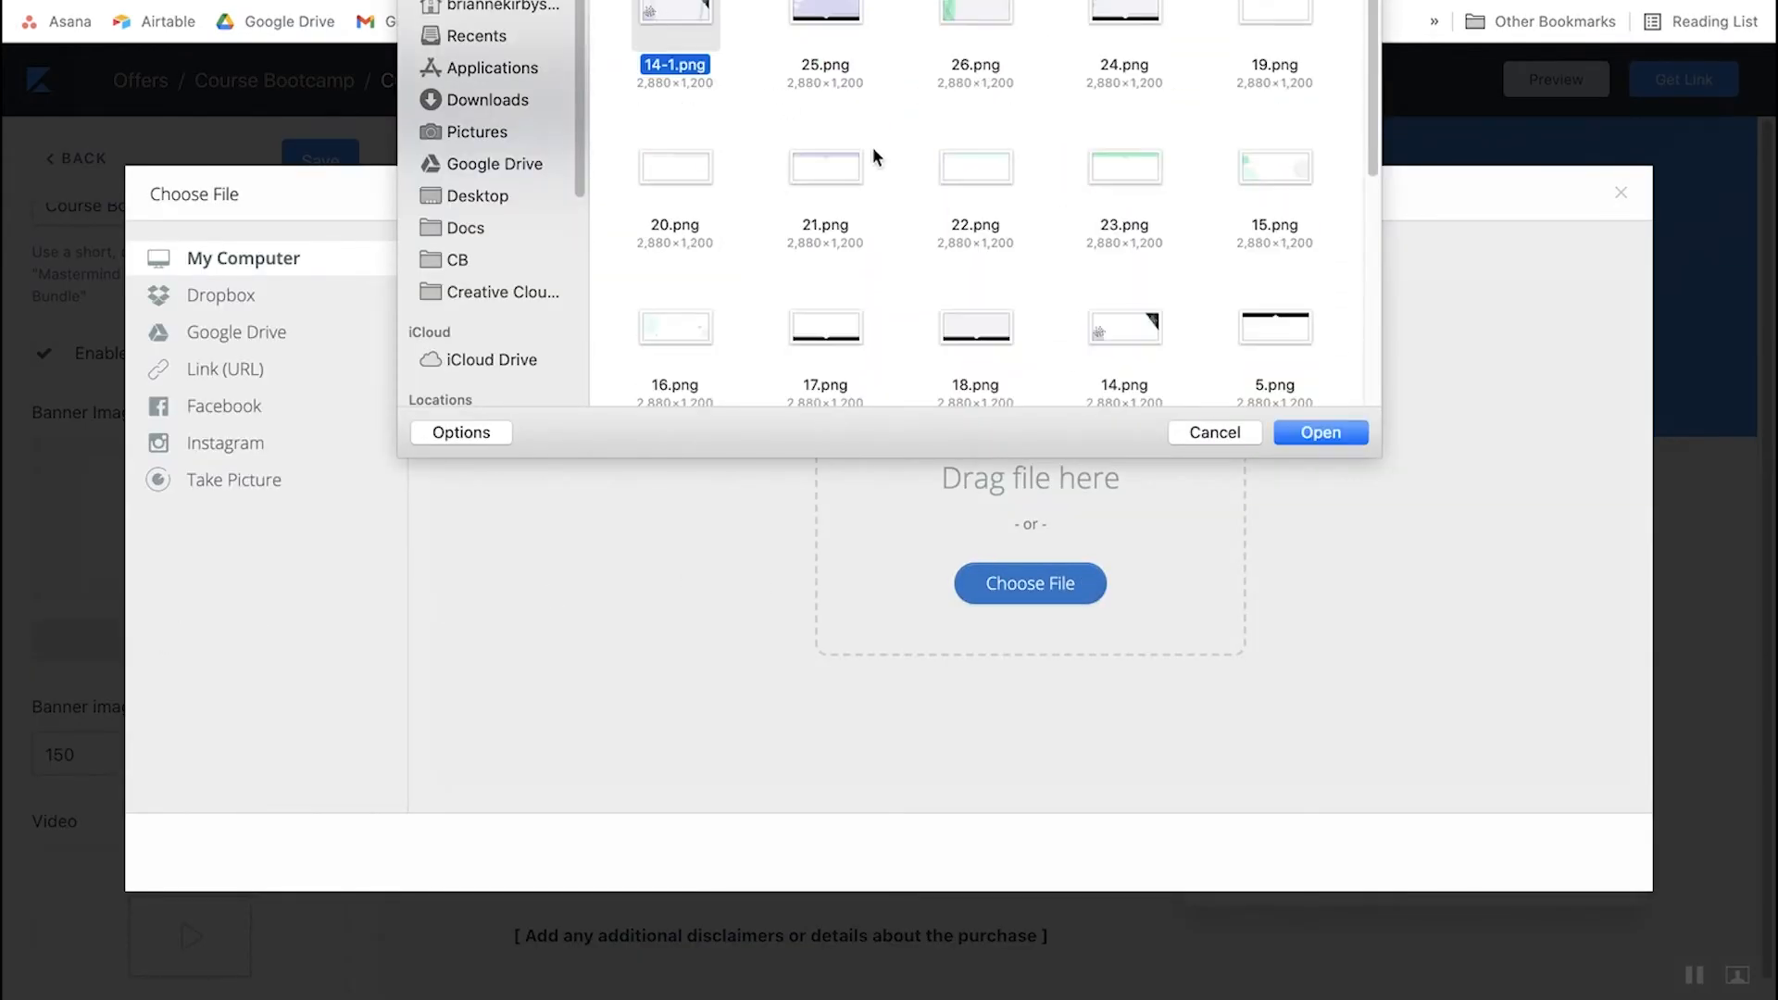
click(1324, 435)
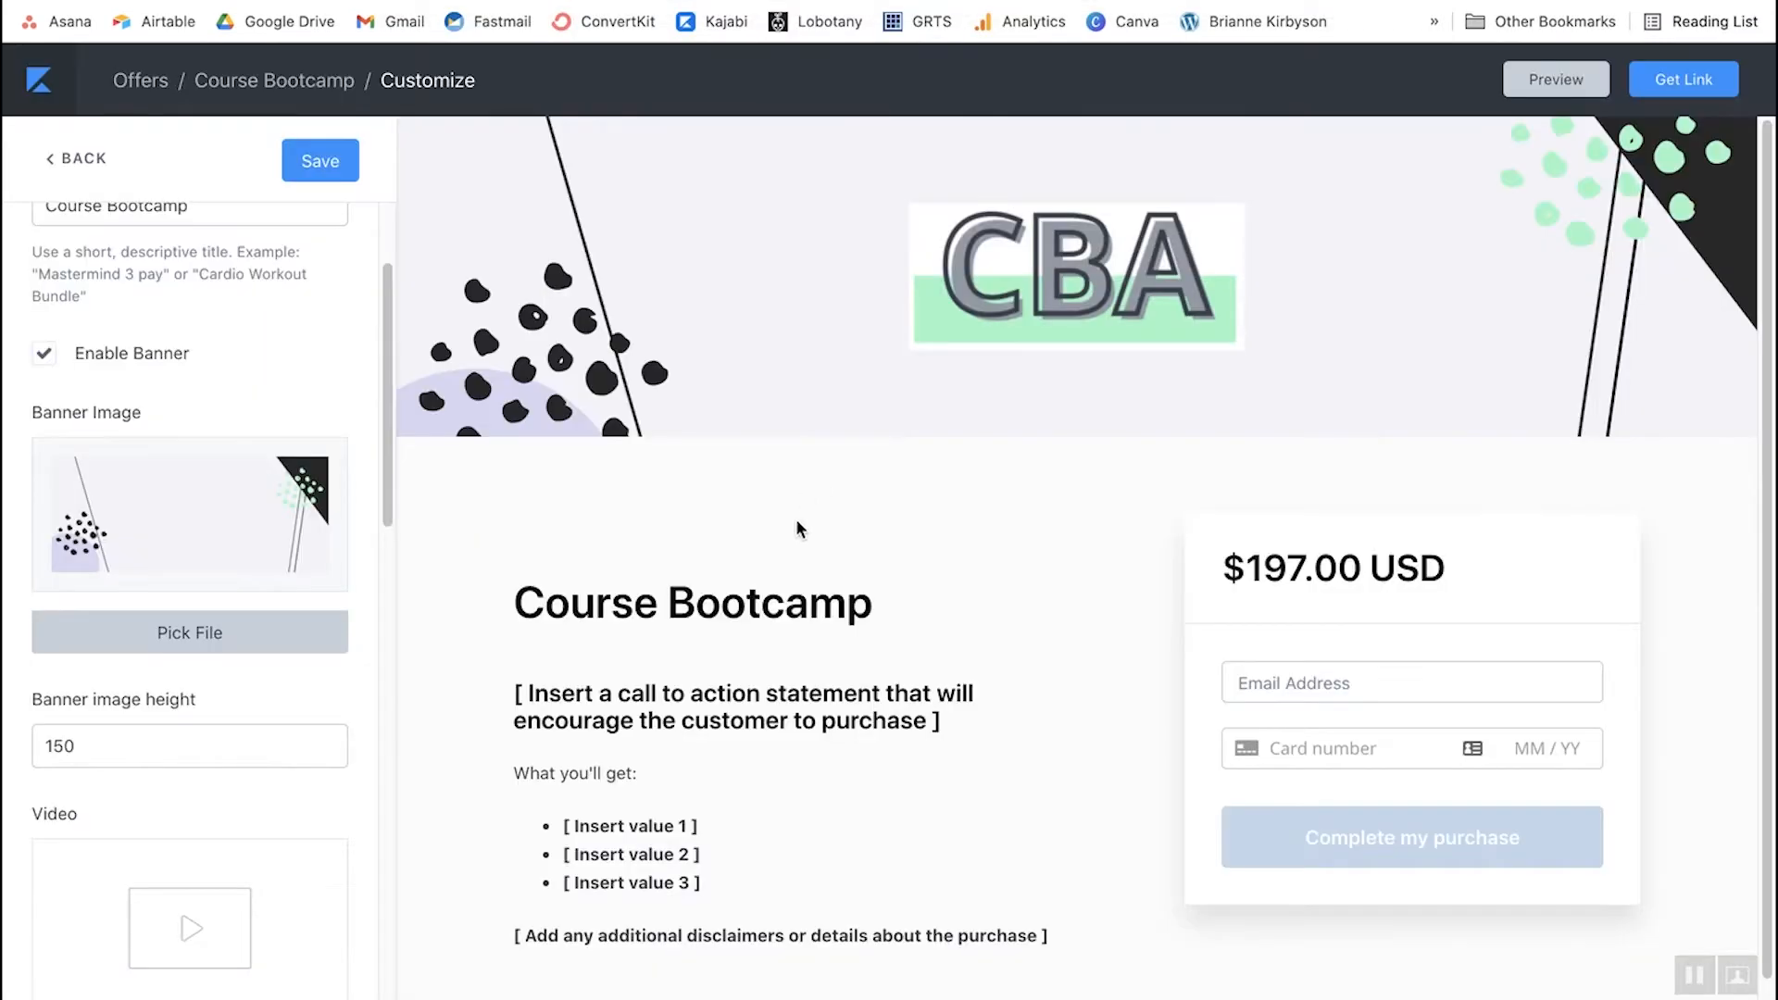
scroll(802, 523, down, 1)
scroll(803, 523, up, 1)
- Open the checkout copy block with the call to action and value list, look over its text, and leave Offer Details
mouse_move(699, 783)
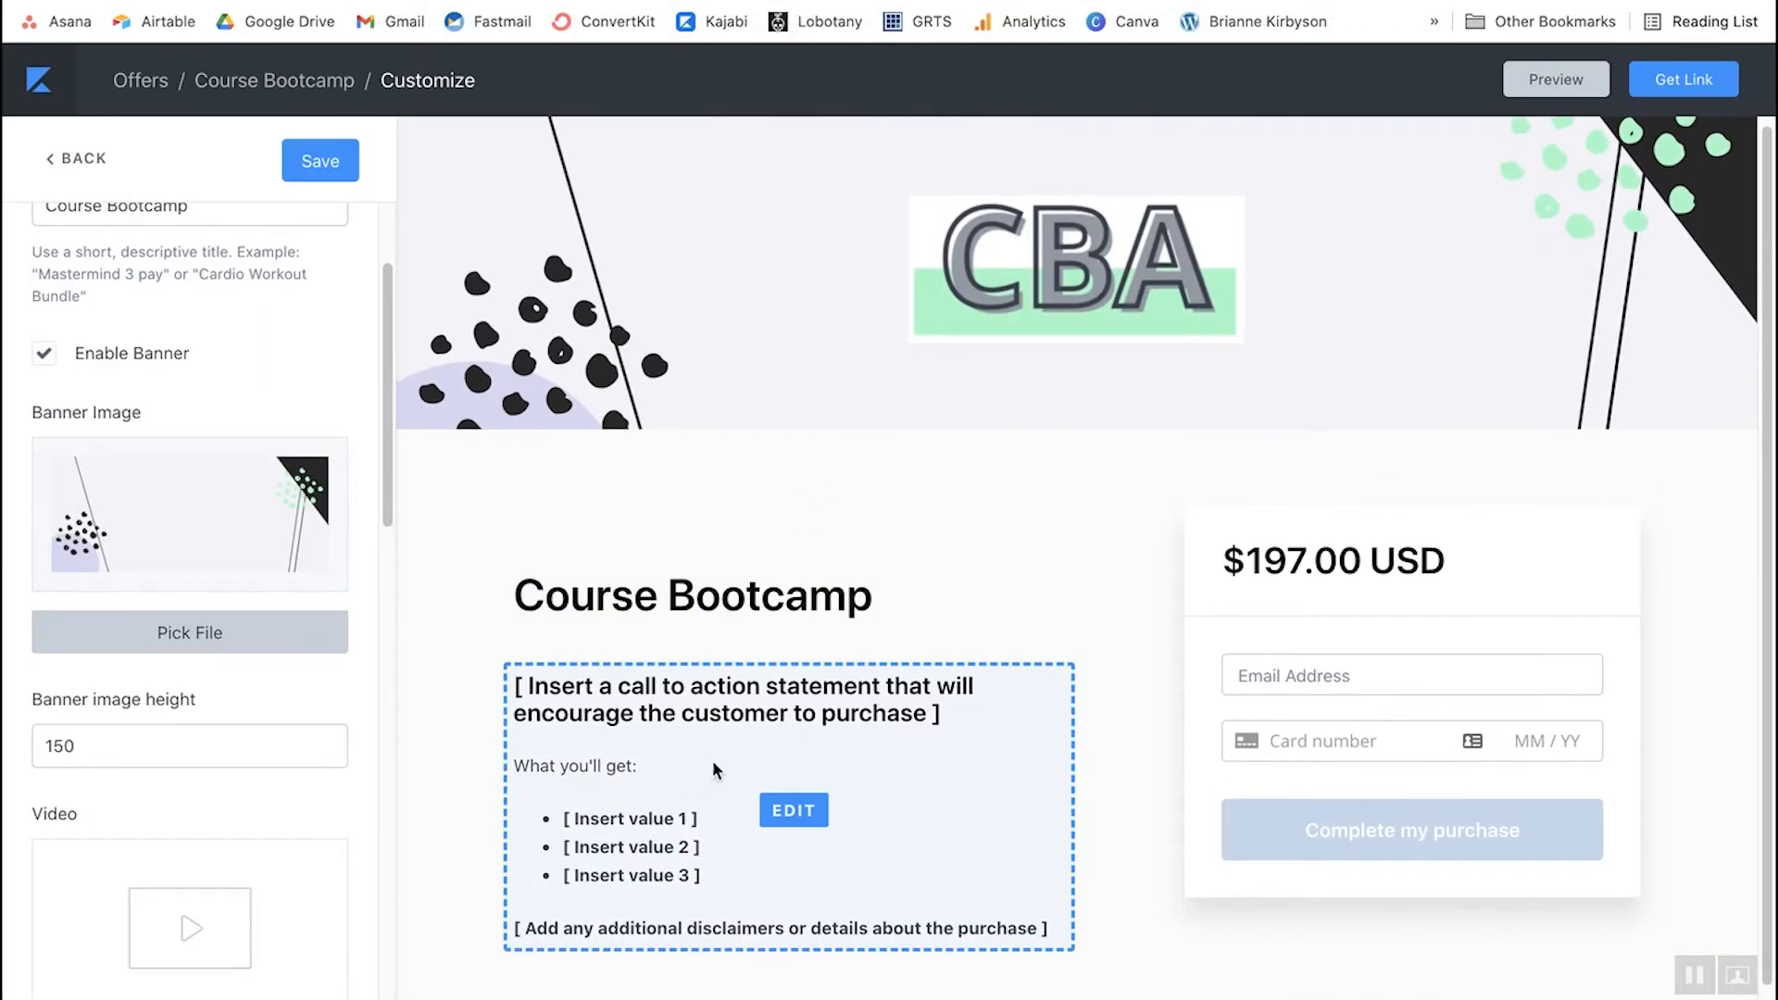
click(785, 811)
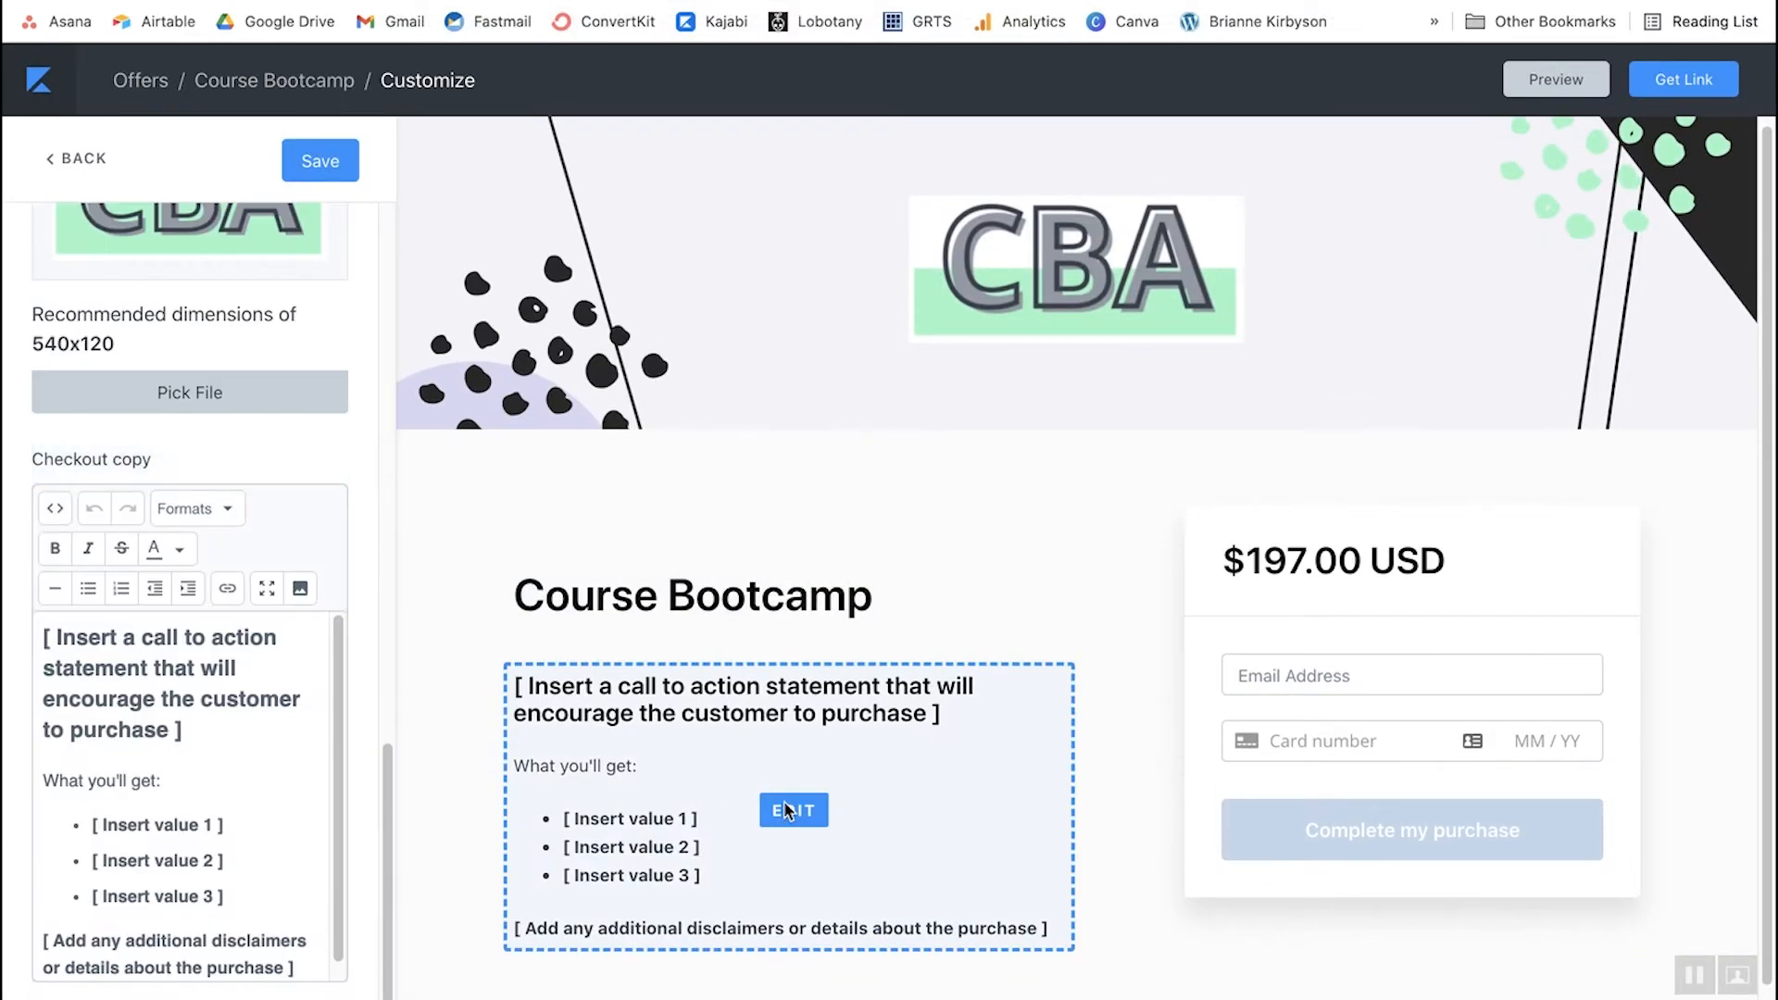
scroll(1009, 542, down, 1)
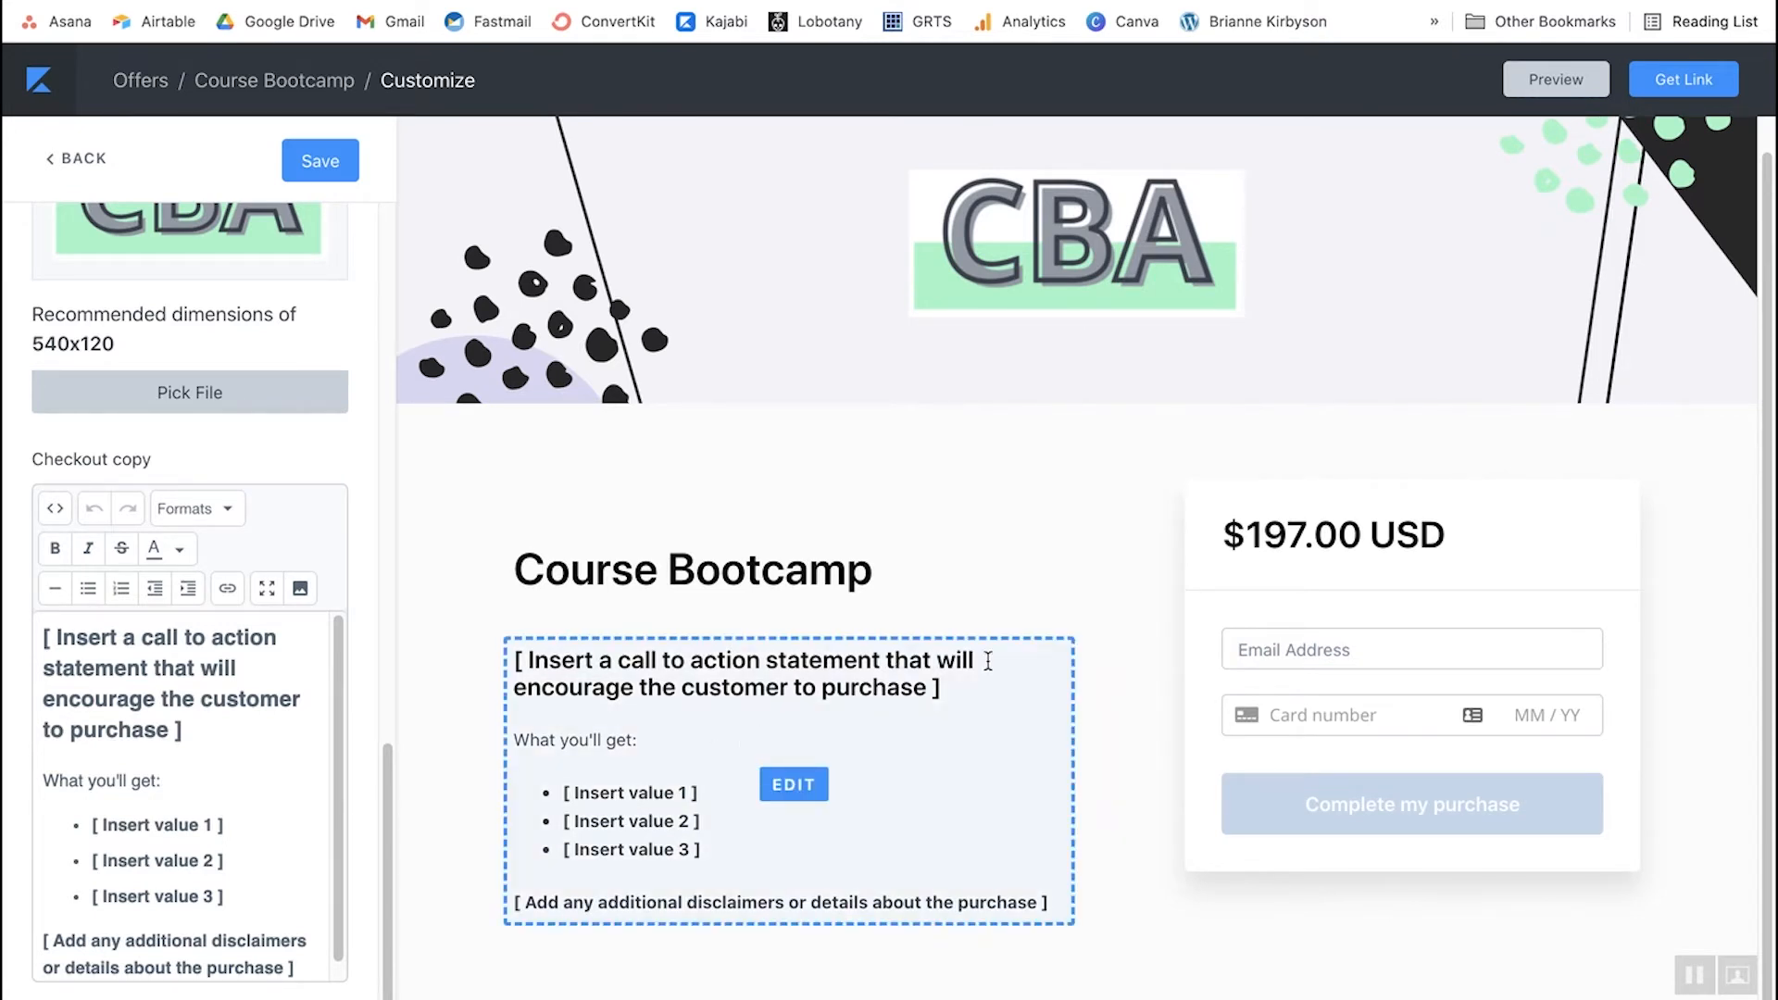
scroll(1102, 659, up, 1)
click(76, 158)
- Set the checkout page's primary color to the light purple swatch
click(139, 445)
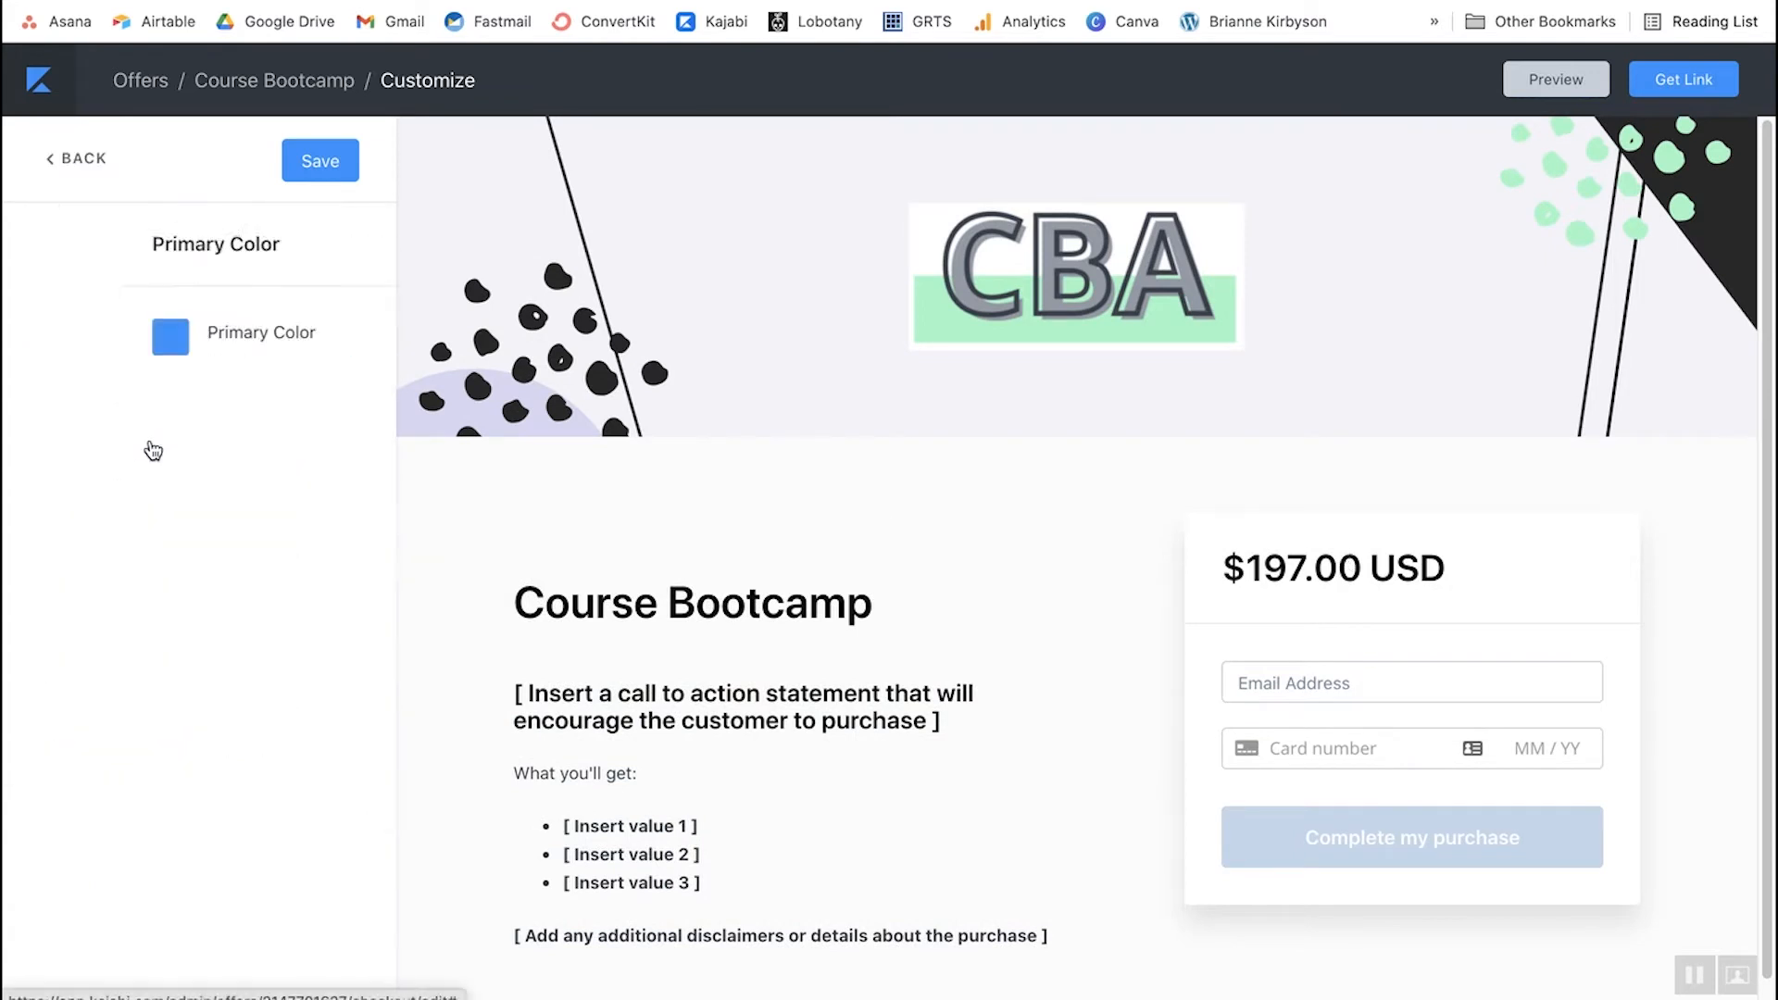
click(51, 337)
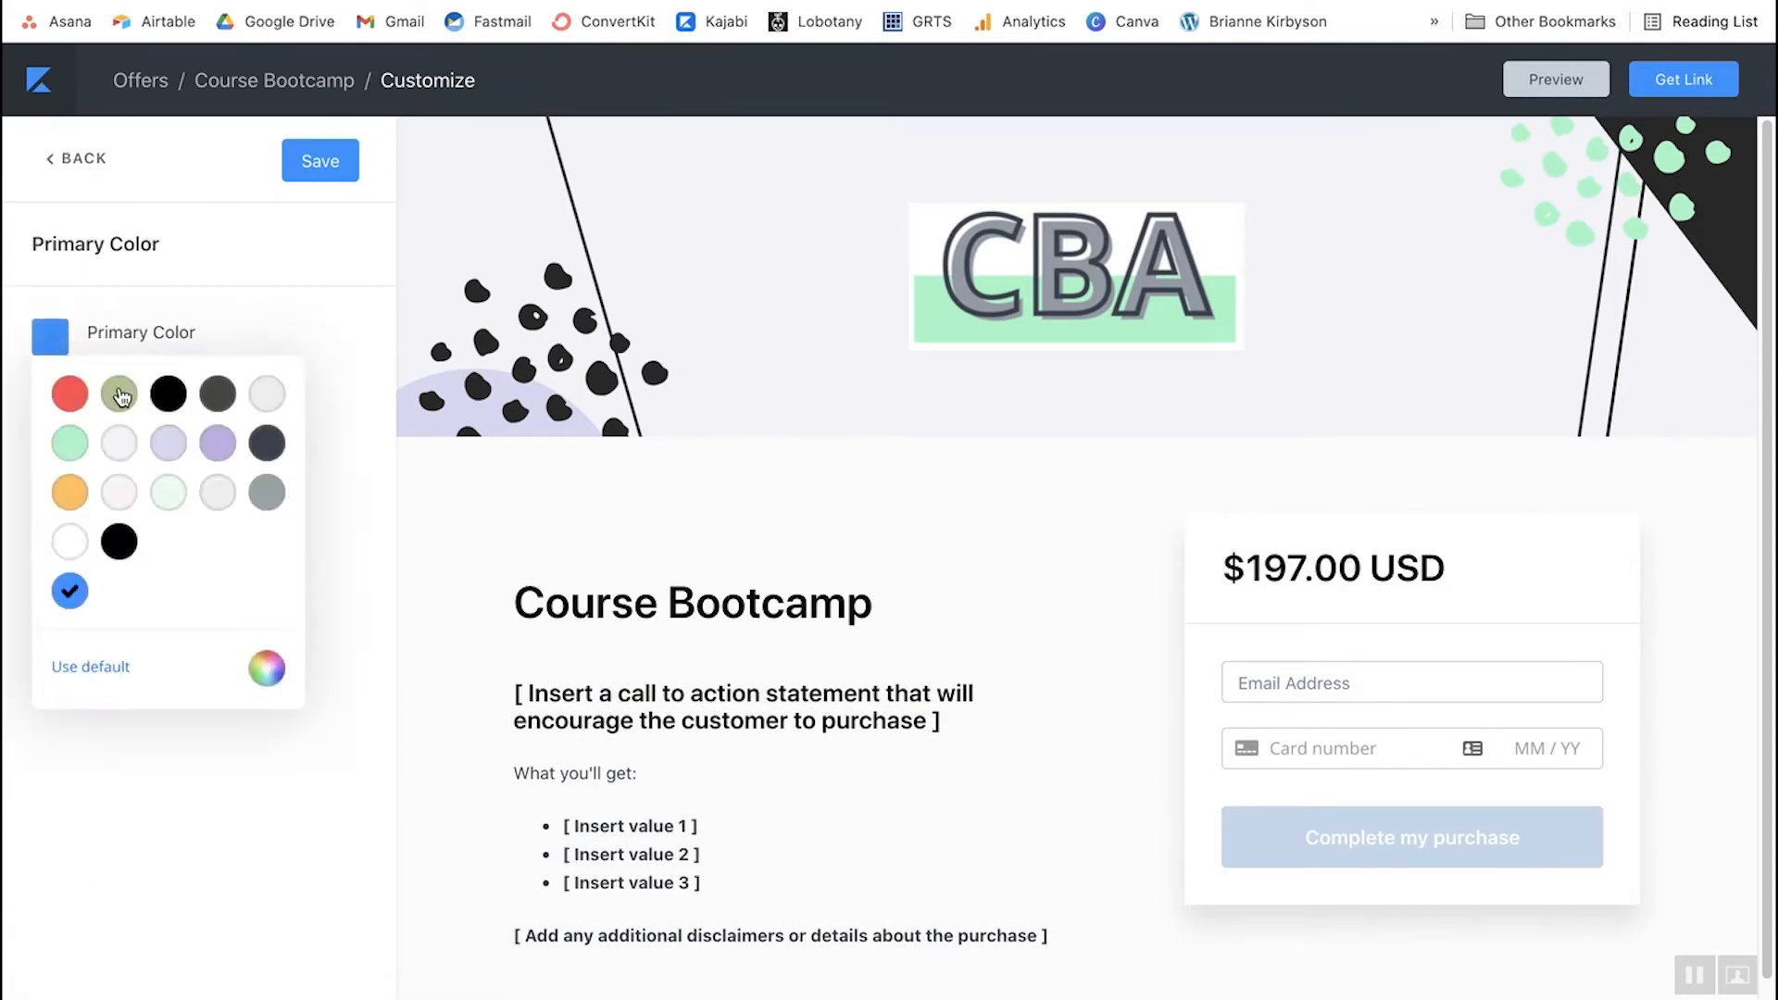
click(219, 445)
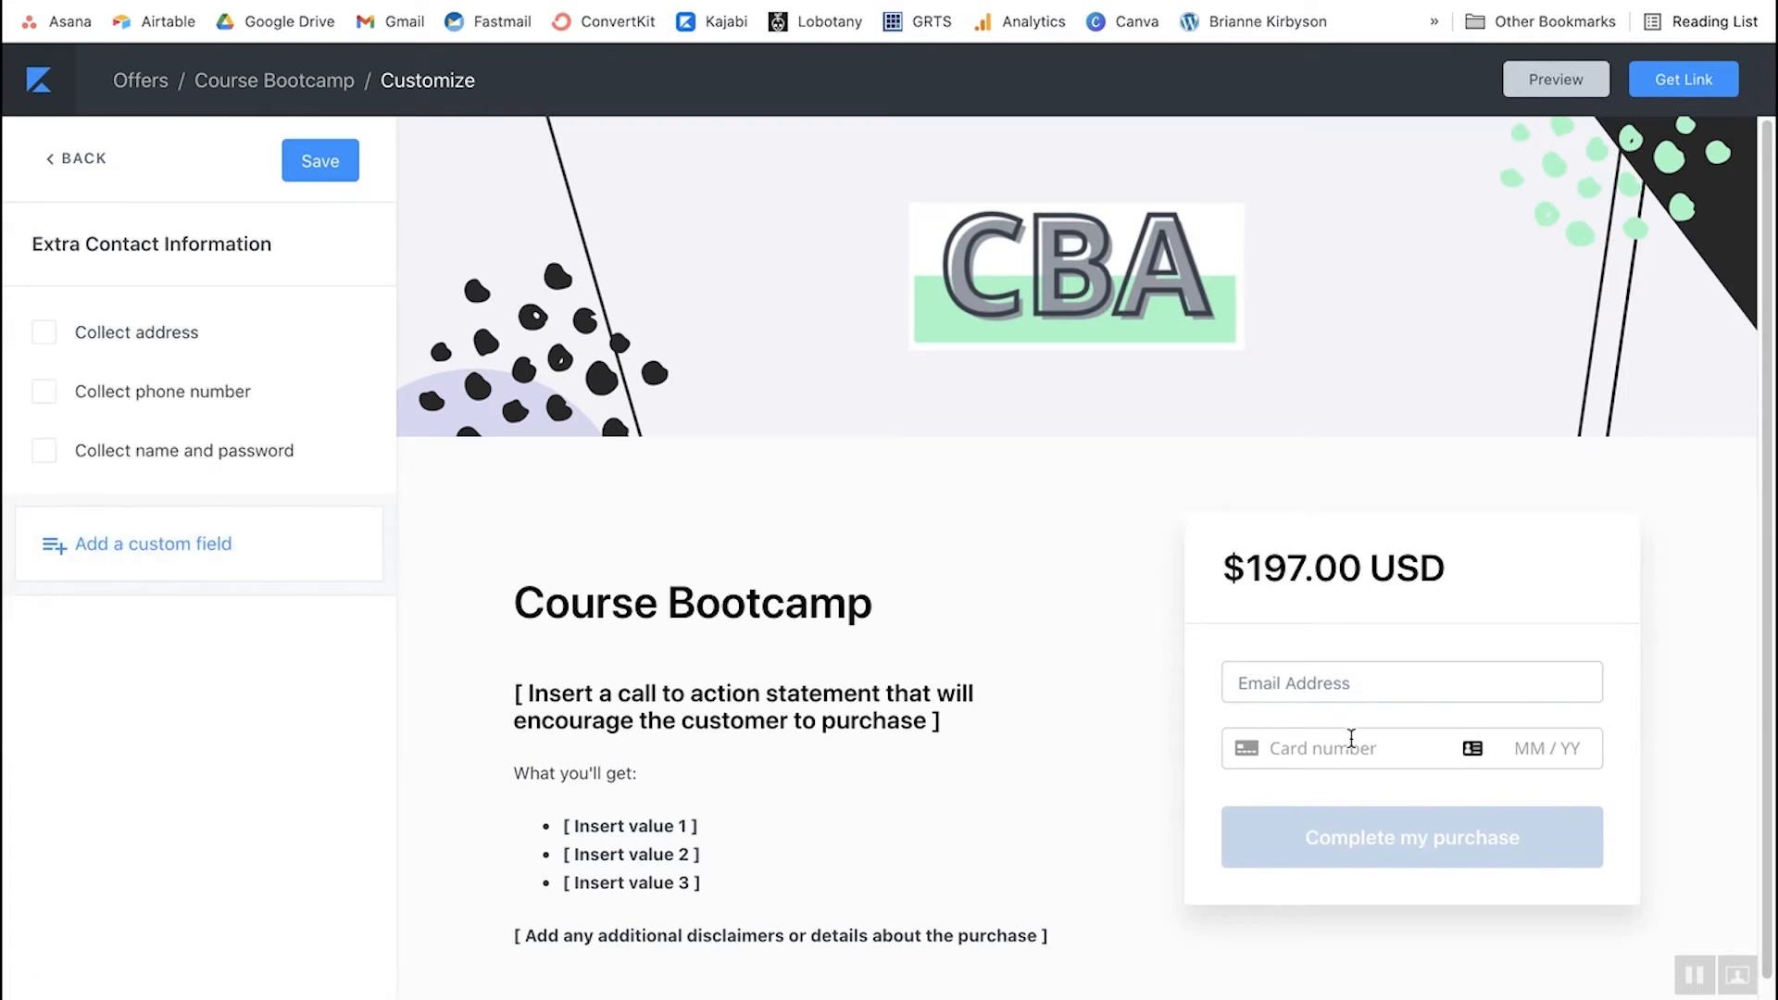
- Enable collecting address, phone number, and name and password at checkout, save, and check the extended form
click(46, 335)
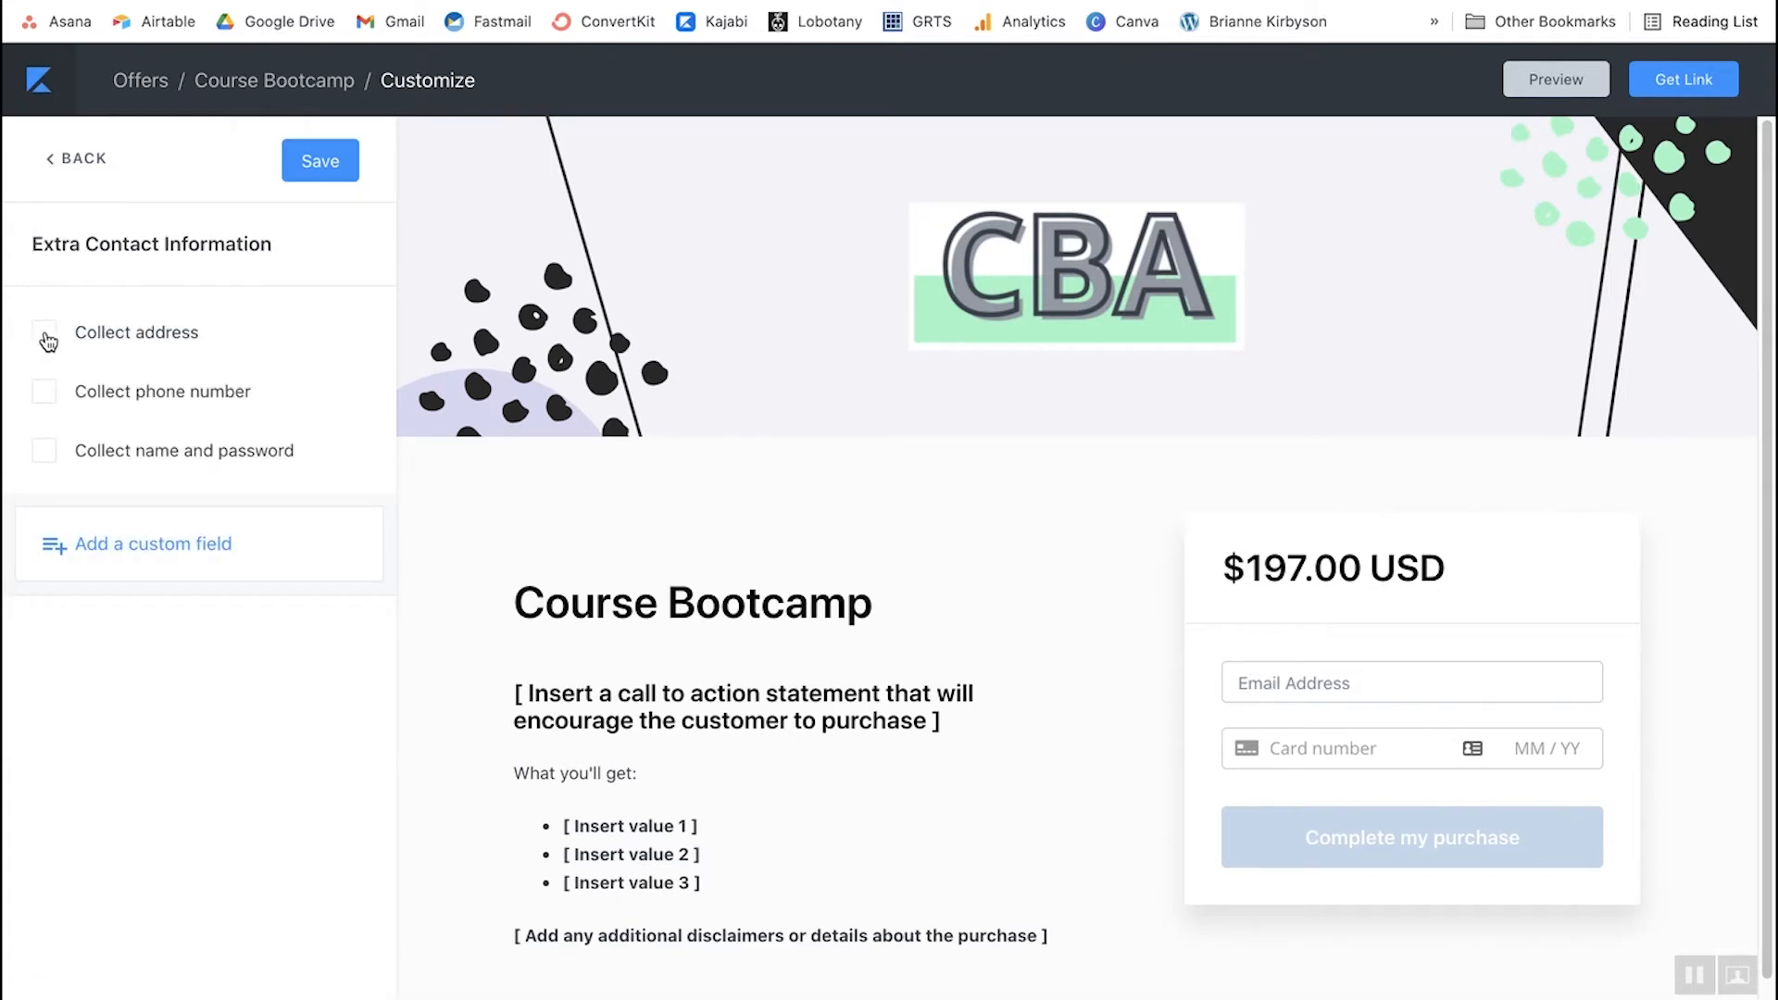
click(52, 400)
click(46, 457)
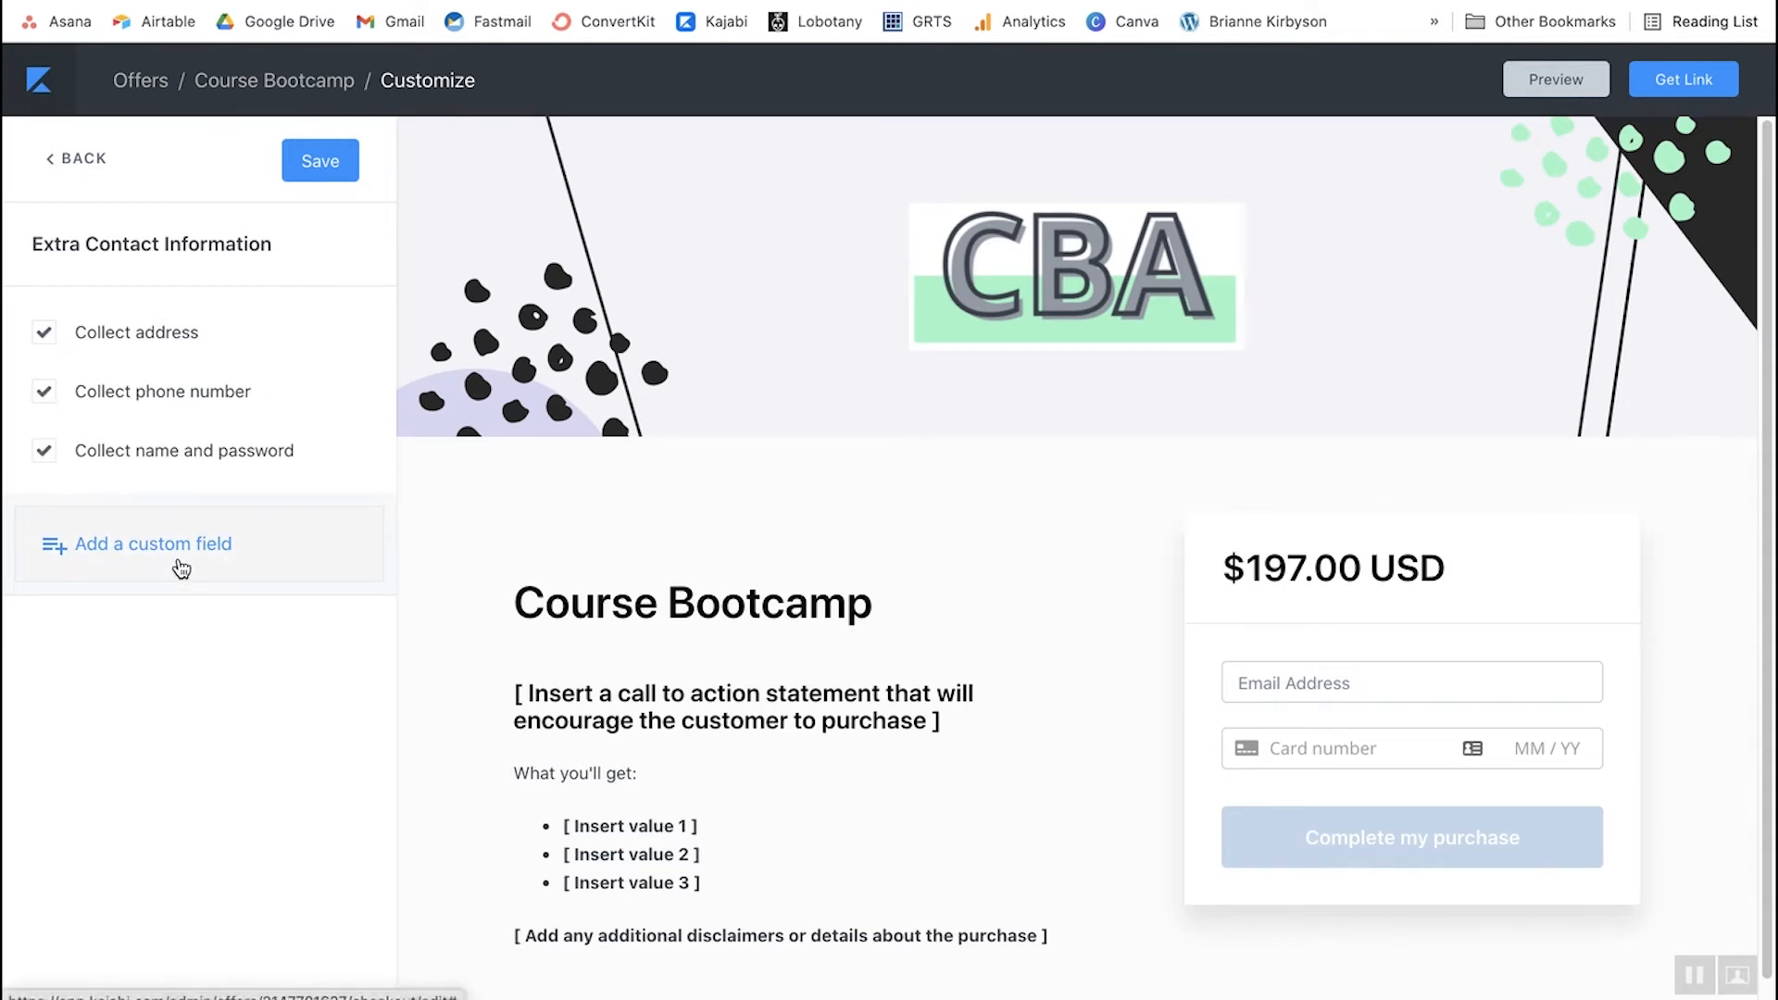
click(335, 166)
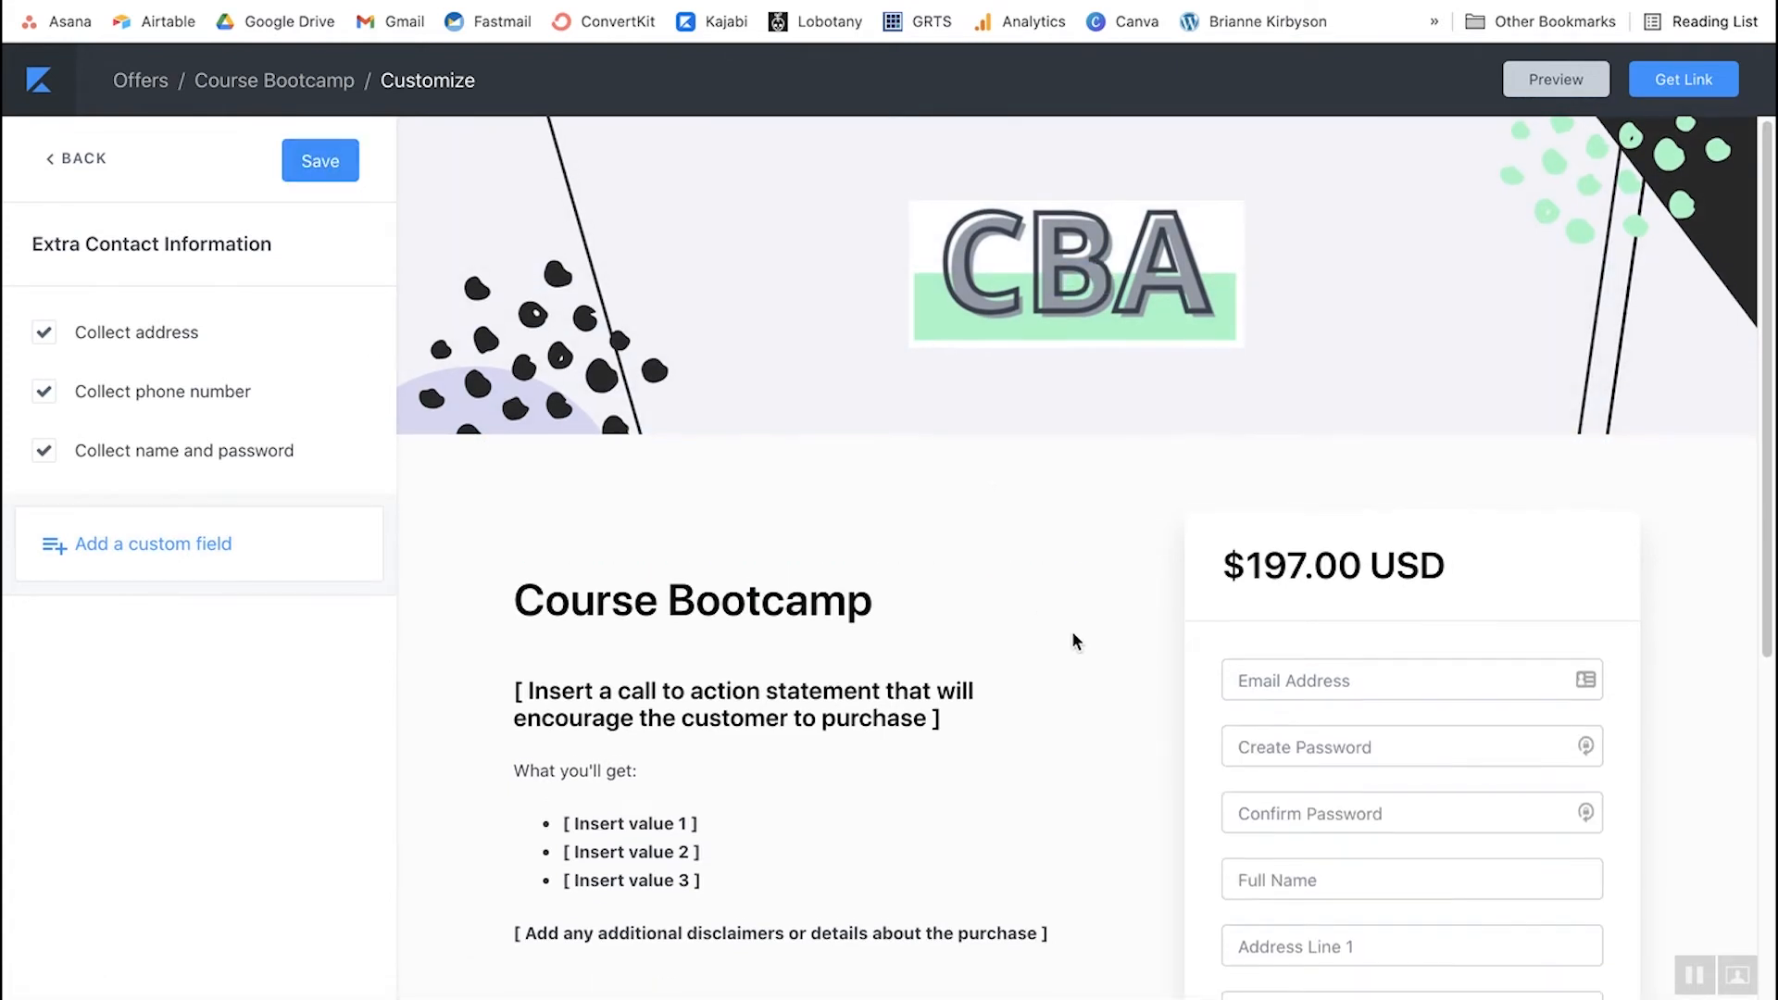
scroll(1061, 631, down, 3)
scroll(1128, 628, down, 2)
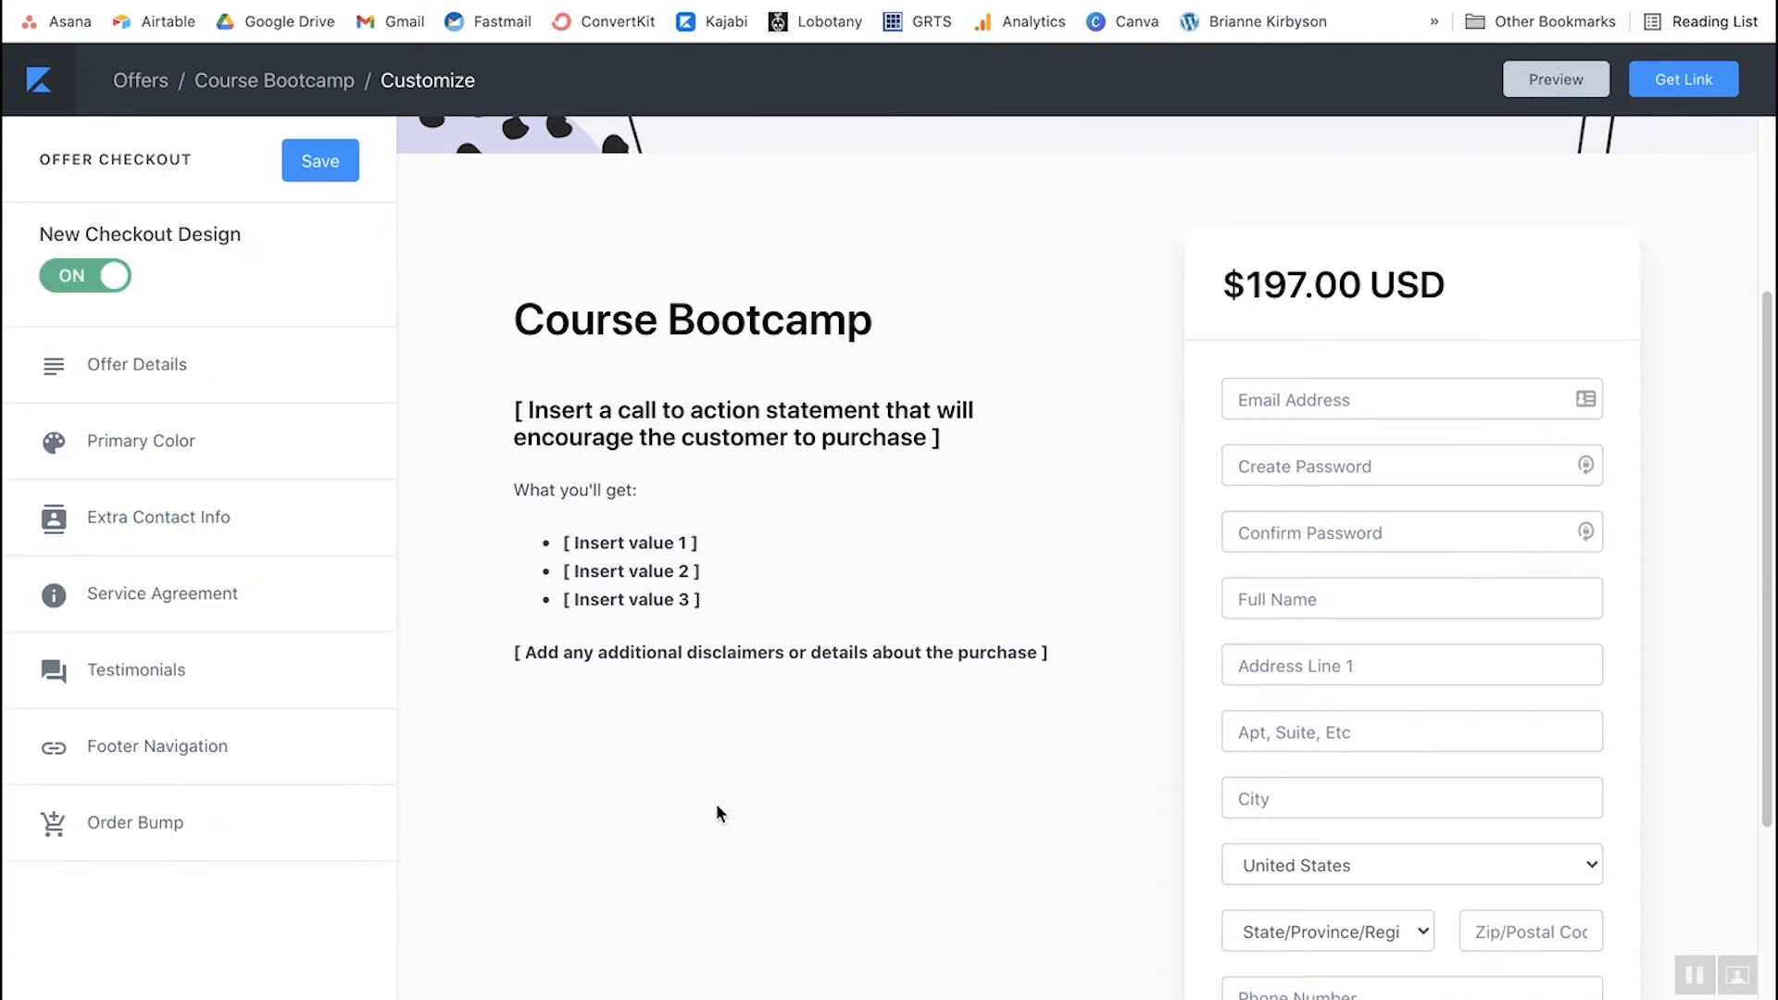
- Set the service agreement to Required and check the terms and conditions checkbox in the checkout form
click(151, 593)
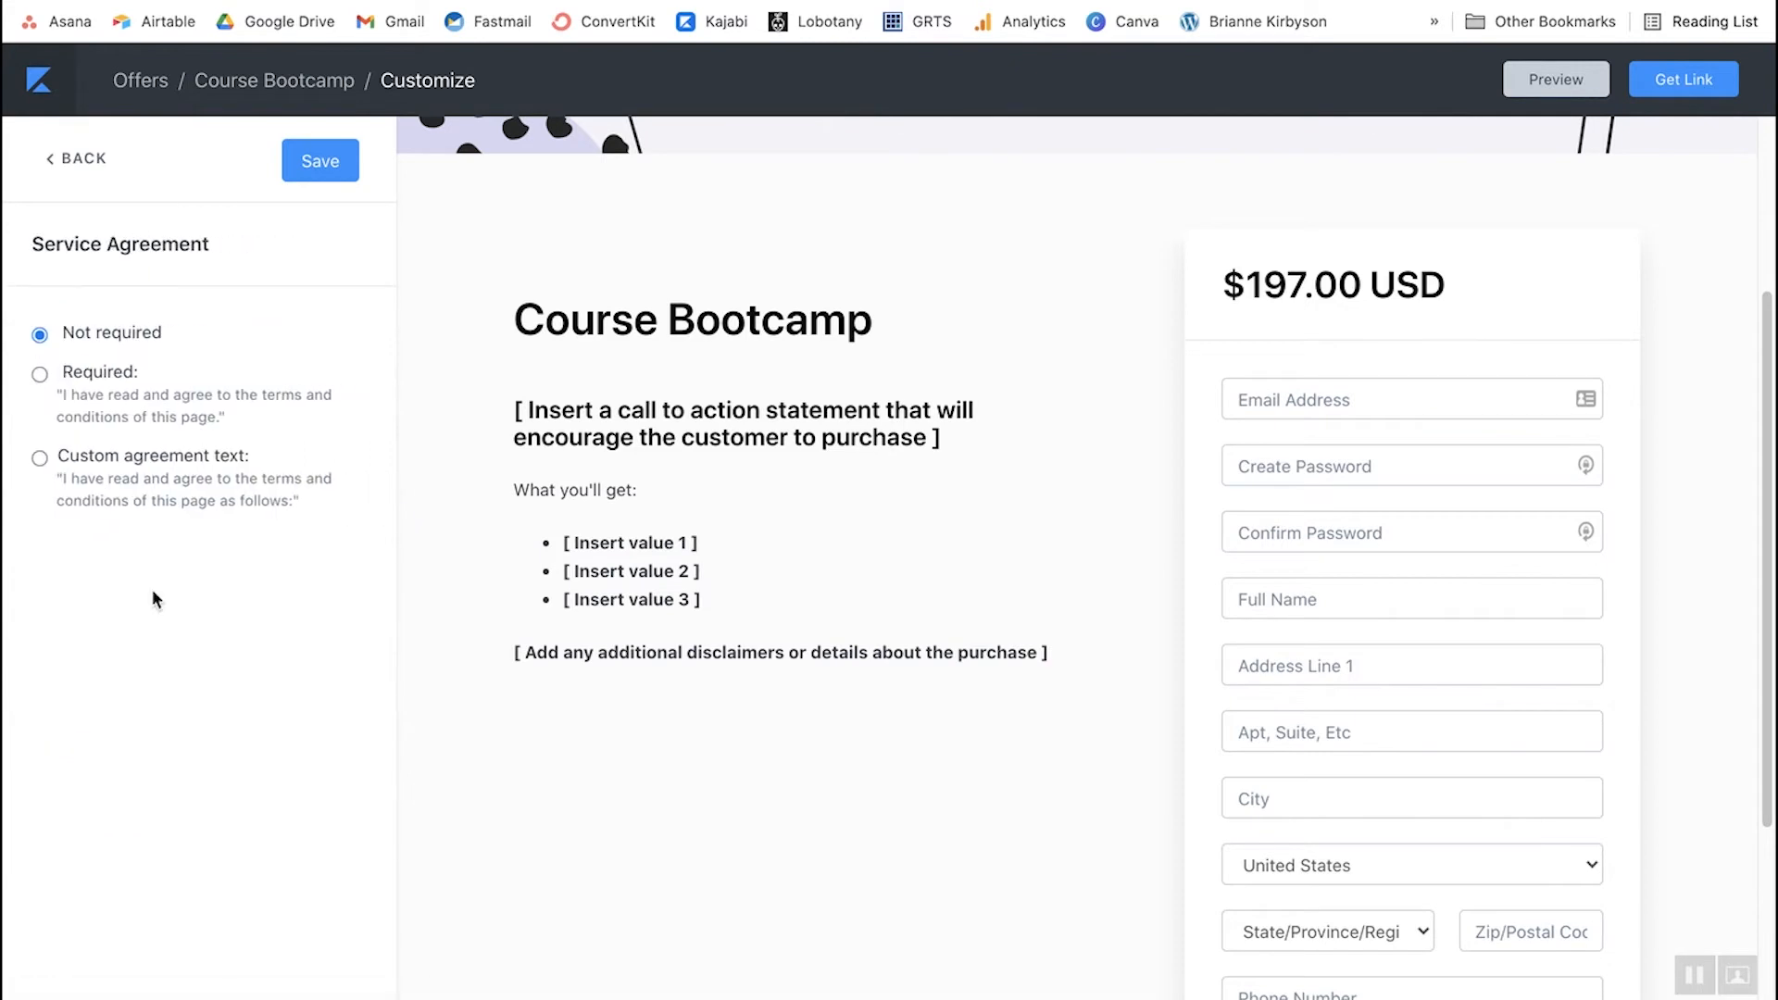
click(41, 373)
click(72, 164)
scroll(1357, 777, down, 4)
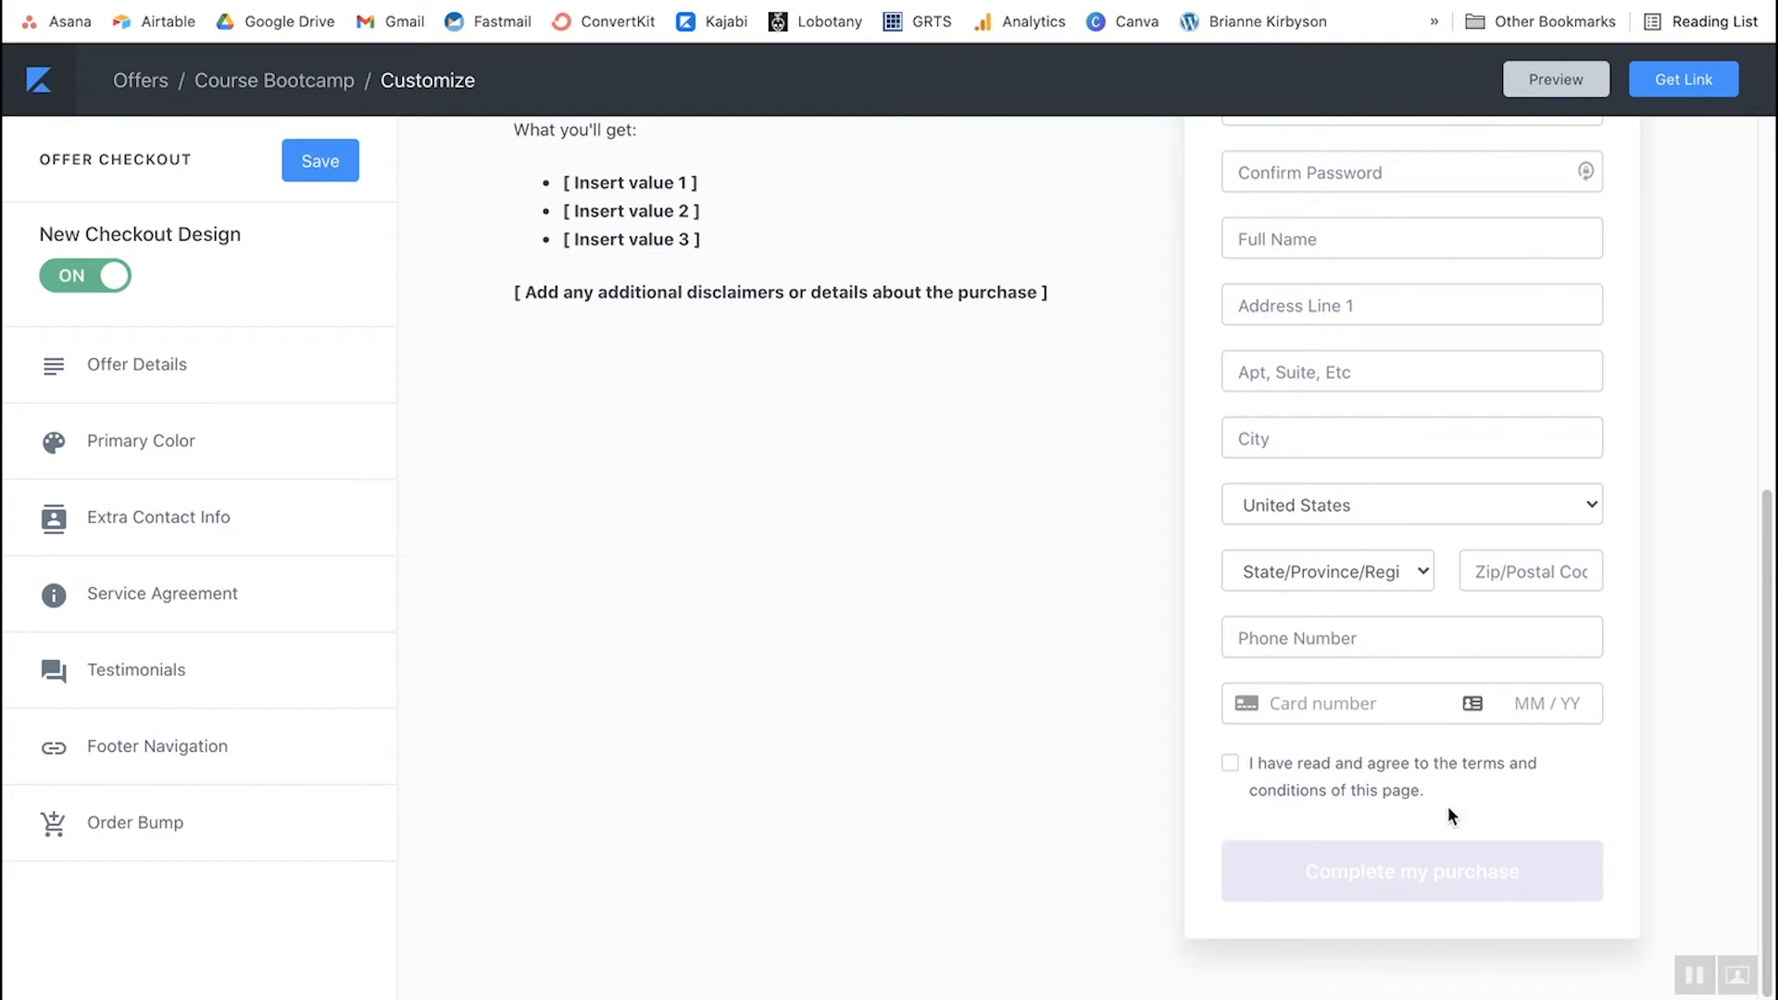
- Examine the checkout's Testimonials, Footer Navigation and Order Bump settings, including the offers available as an order bump
click(140, 670)
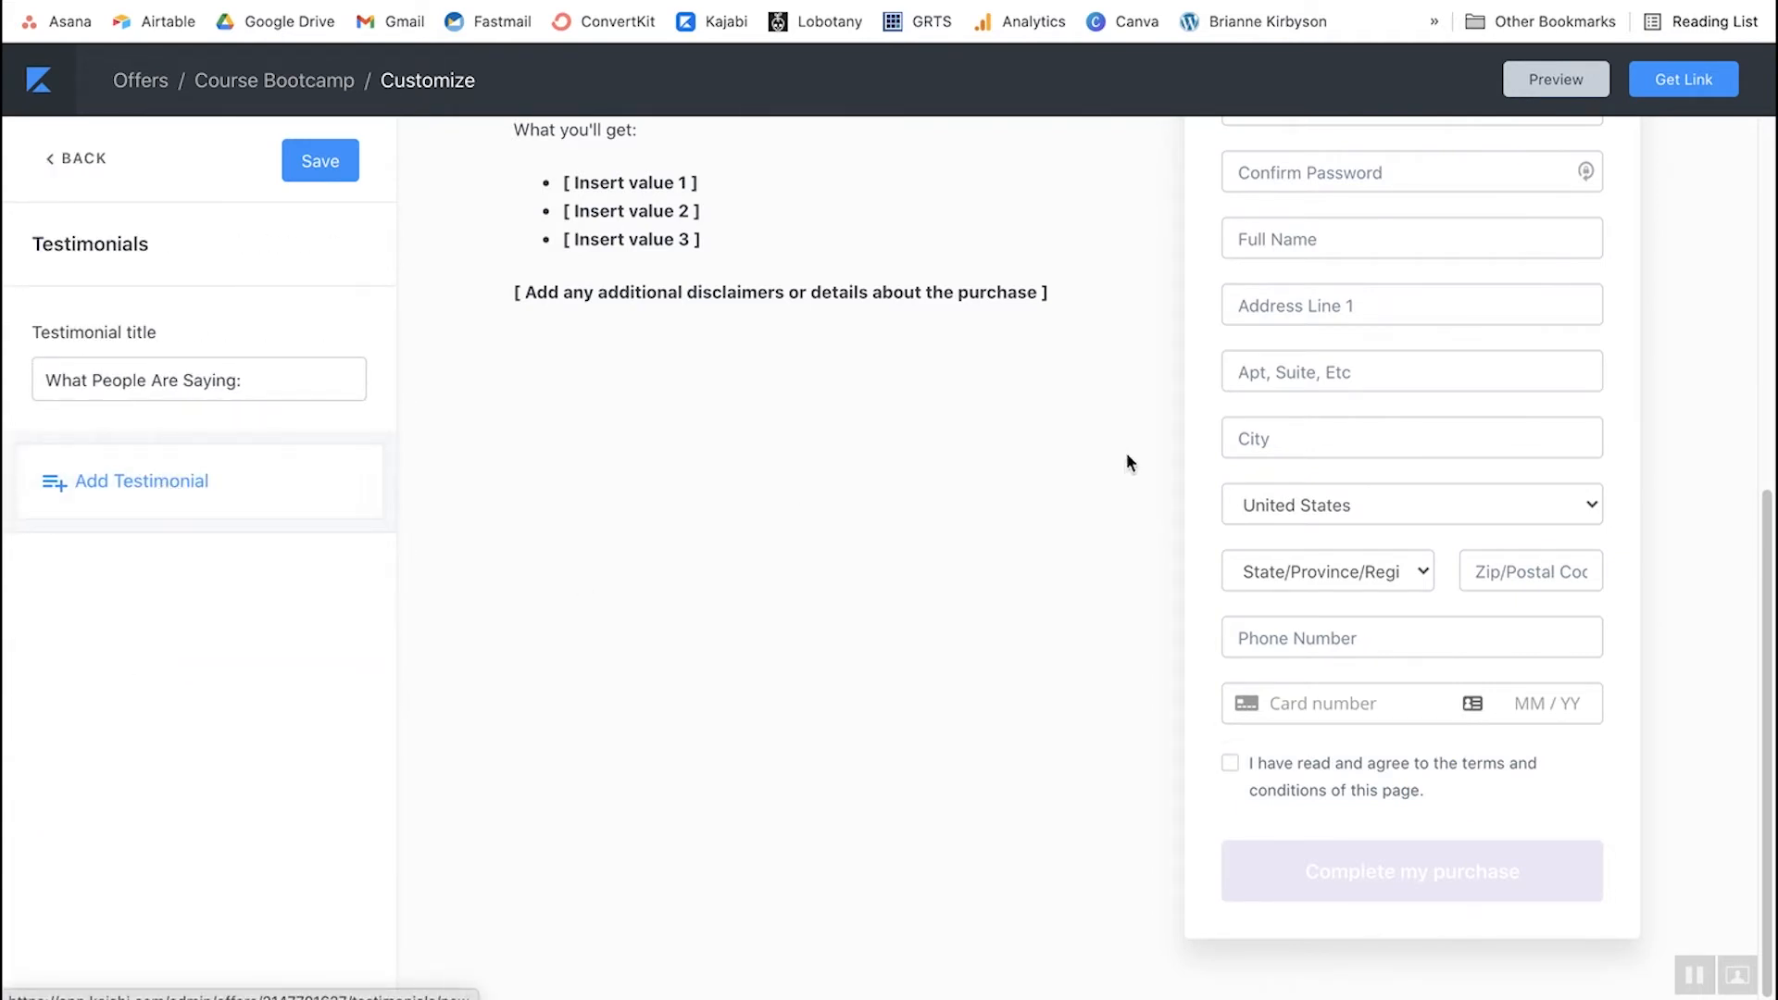
scroll(602, 733, up, 7)
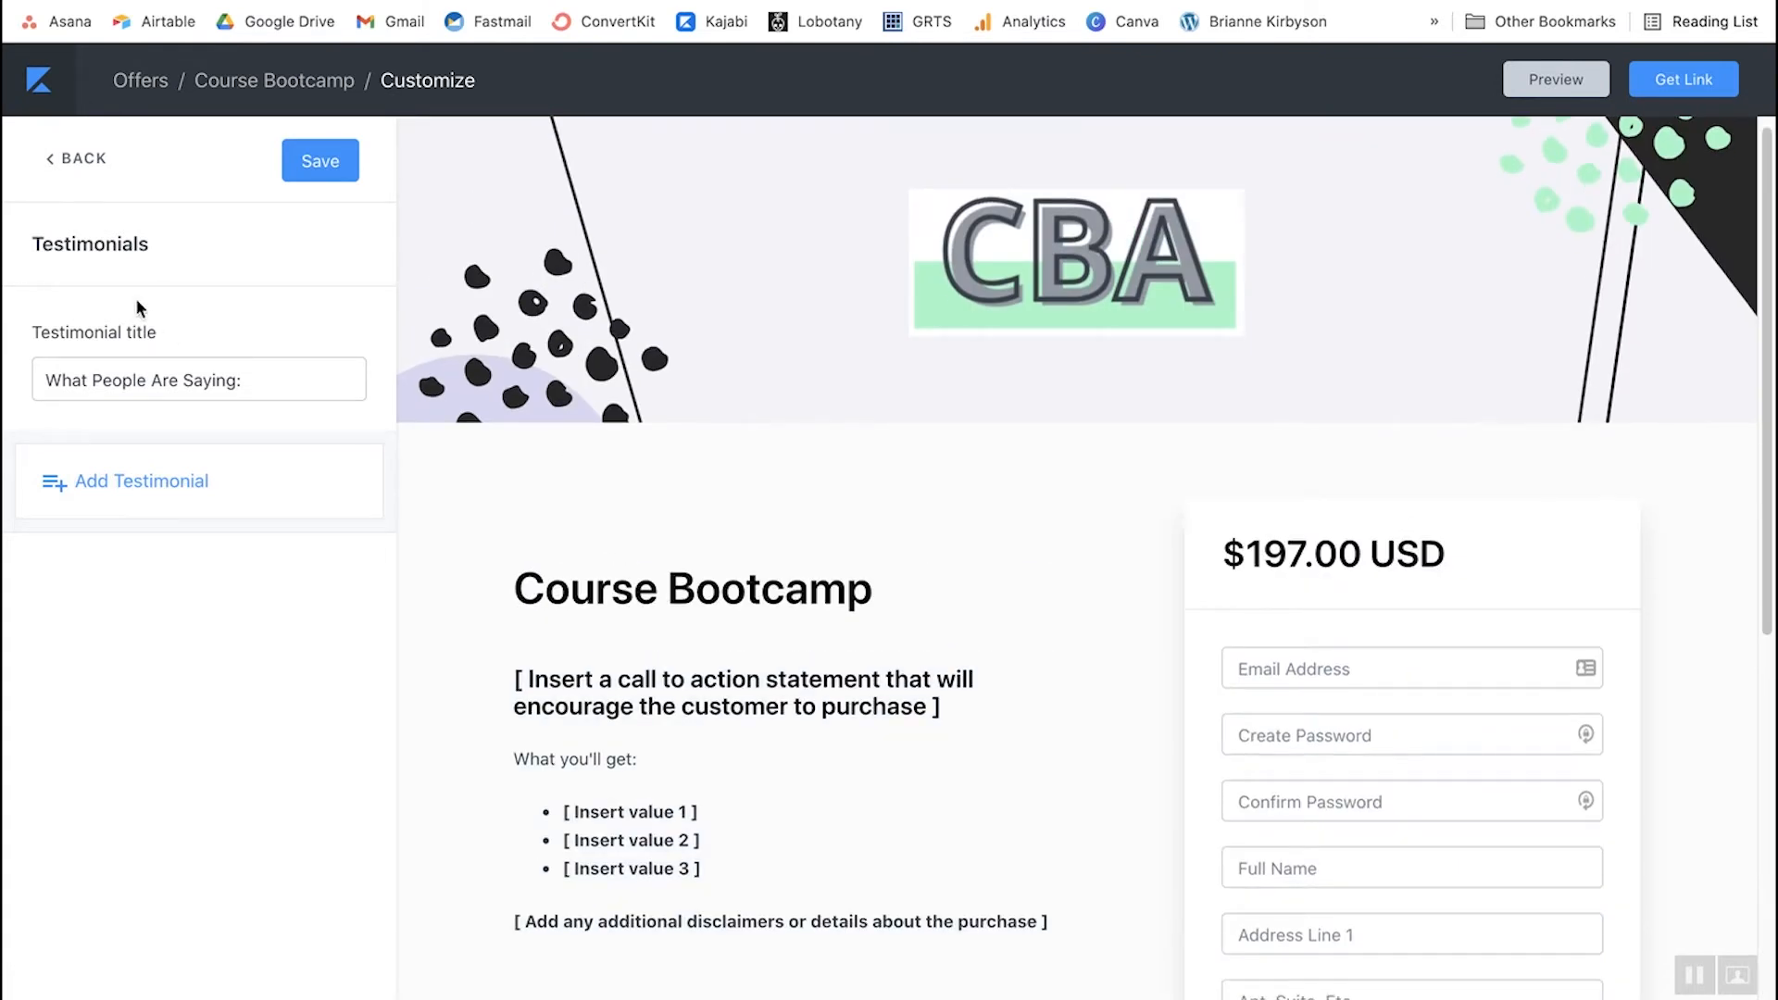
click(86, 161)
click(185, 746)
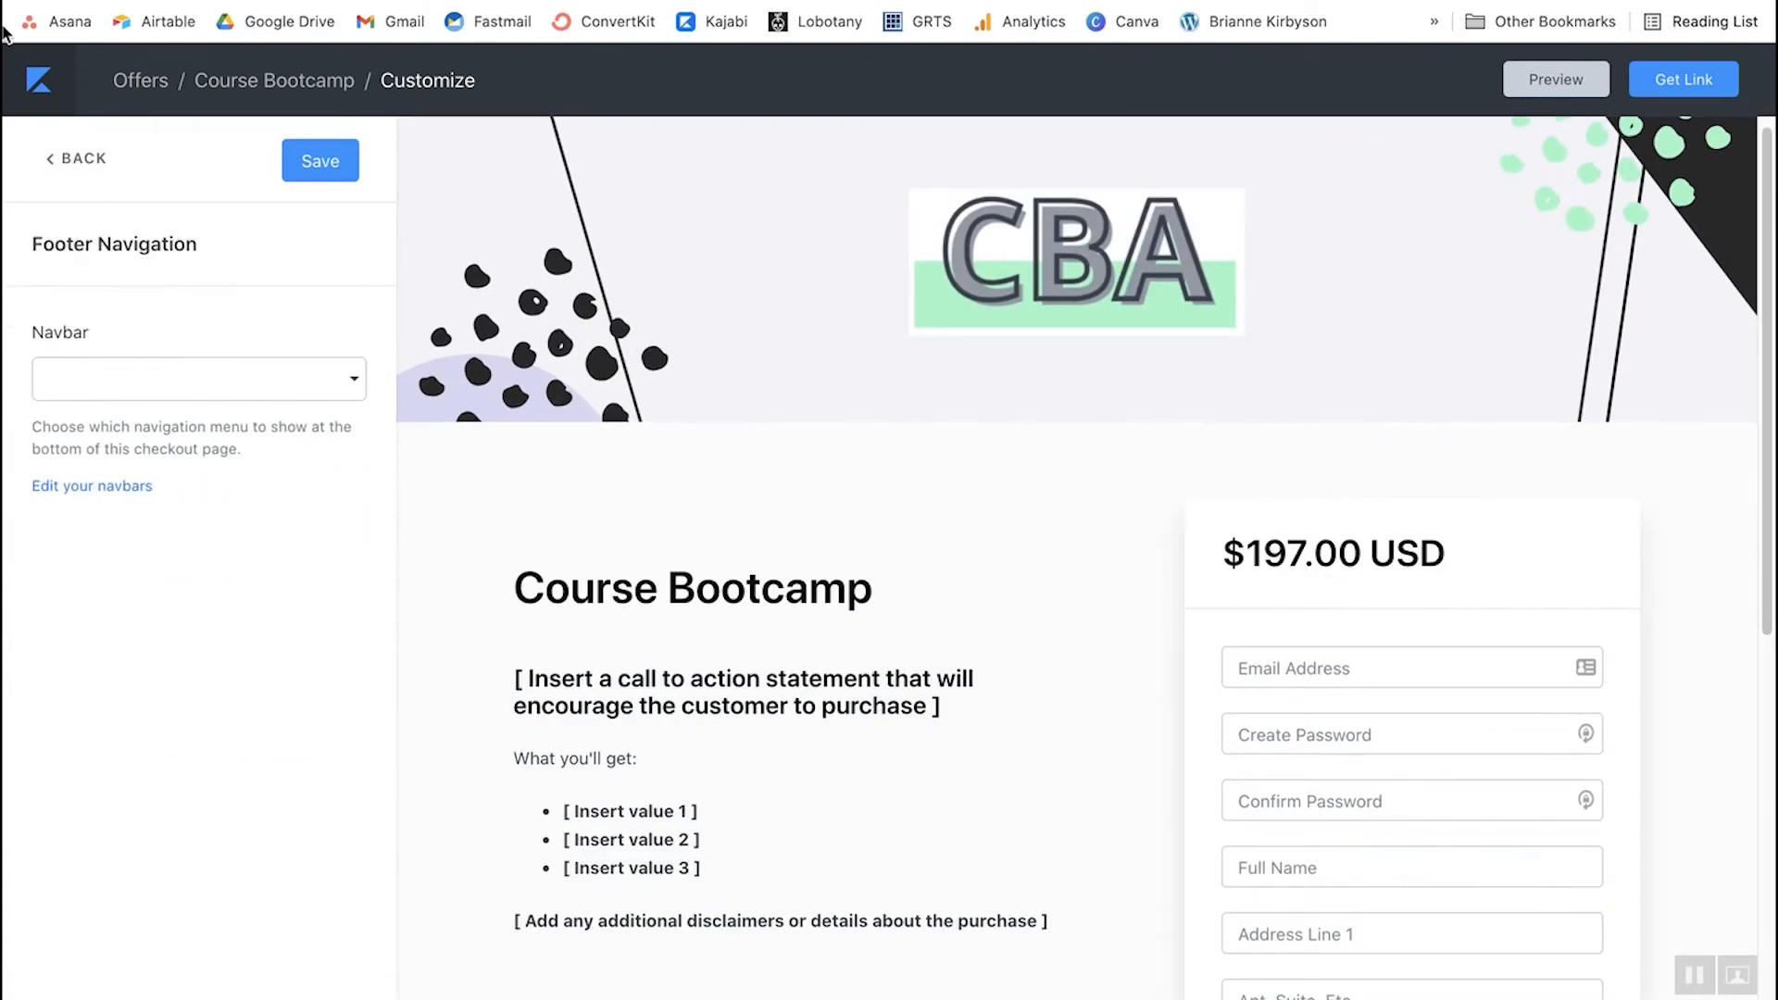
click(82, 159)
click(135, 832)
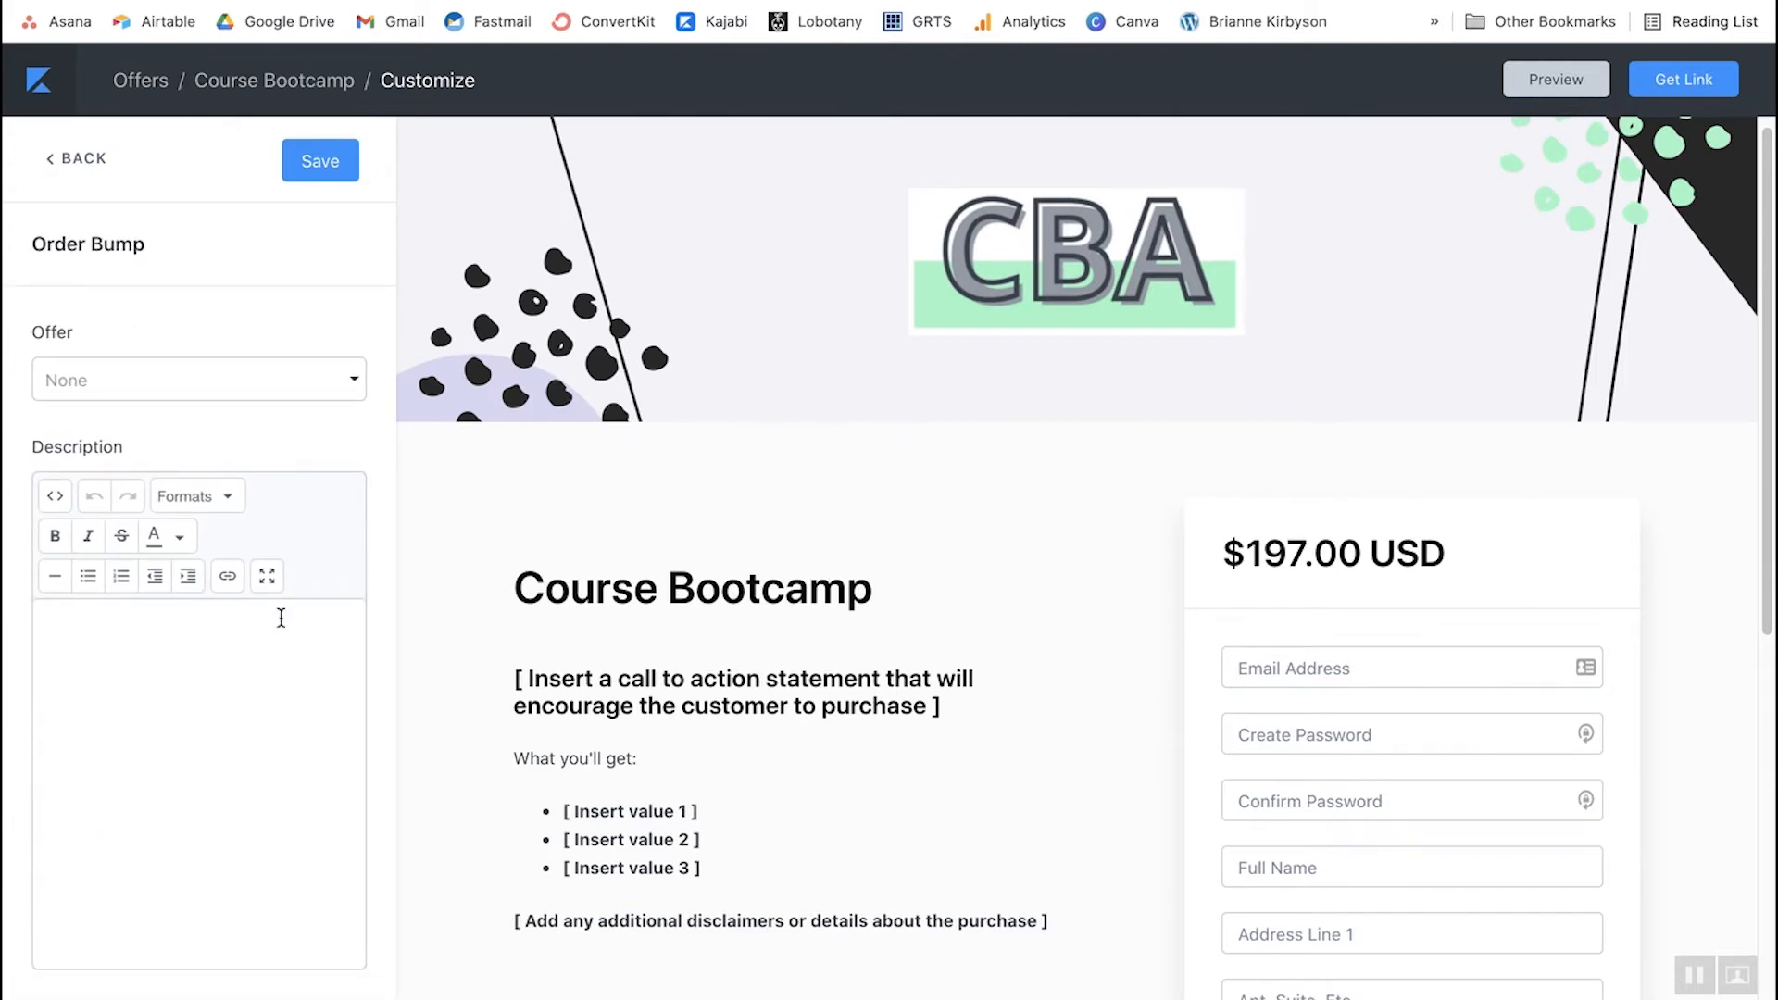
click(354, 387)
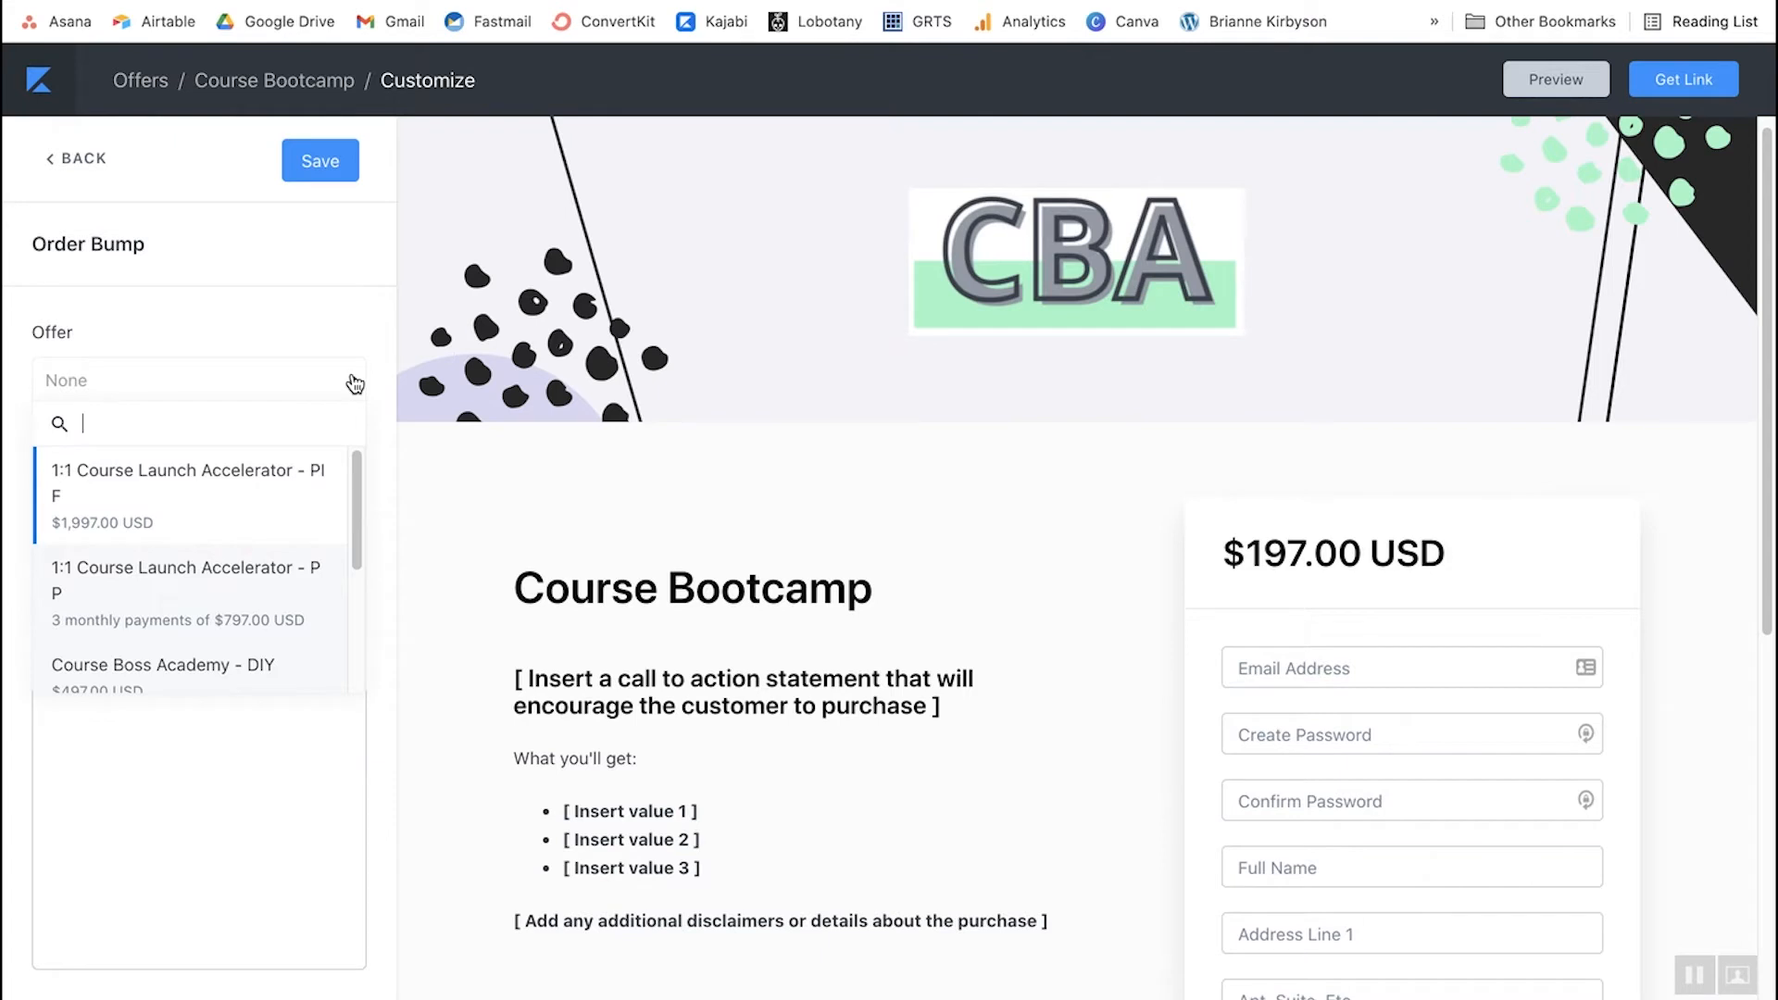
click(76, 159)
- Save the checkout customizations and copy the shareable link to the Course Bootcamp checkout page
click(324, 163)
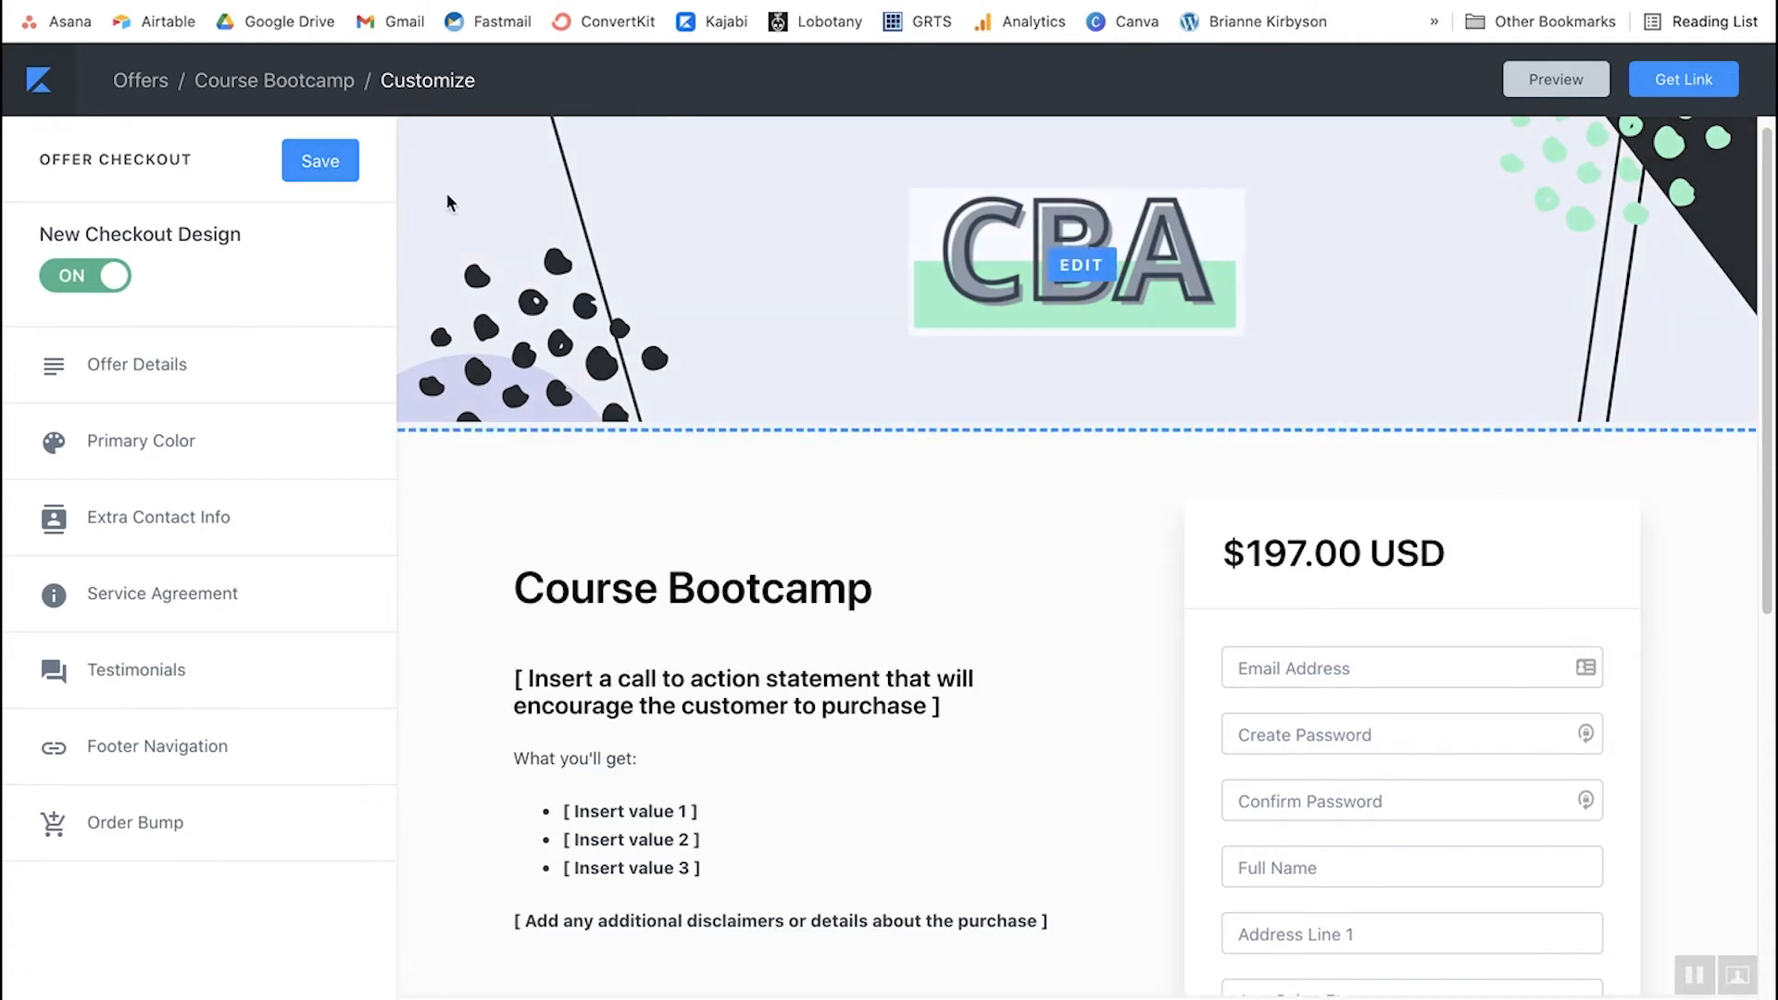
click(1701, 93)
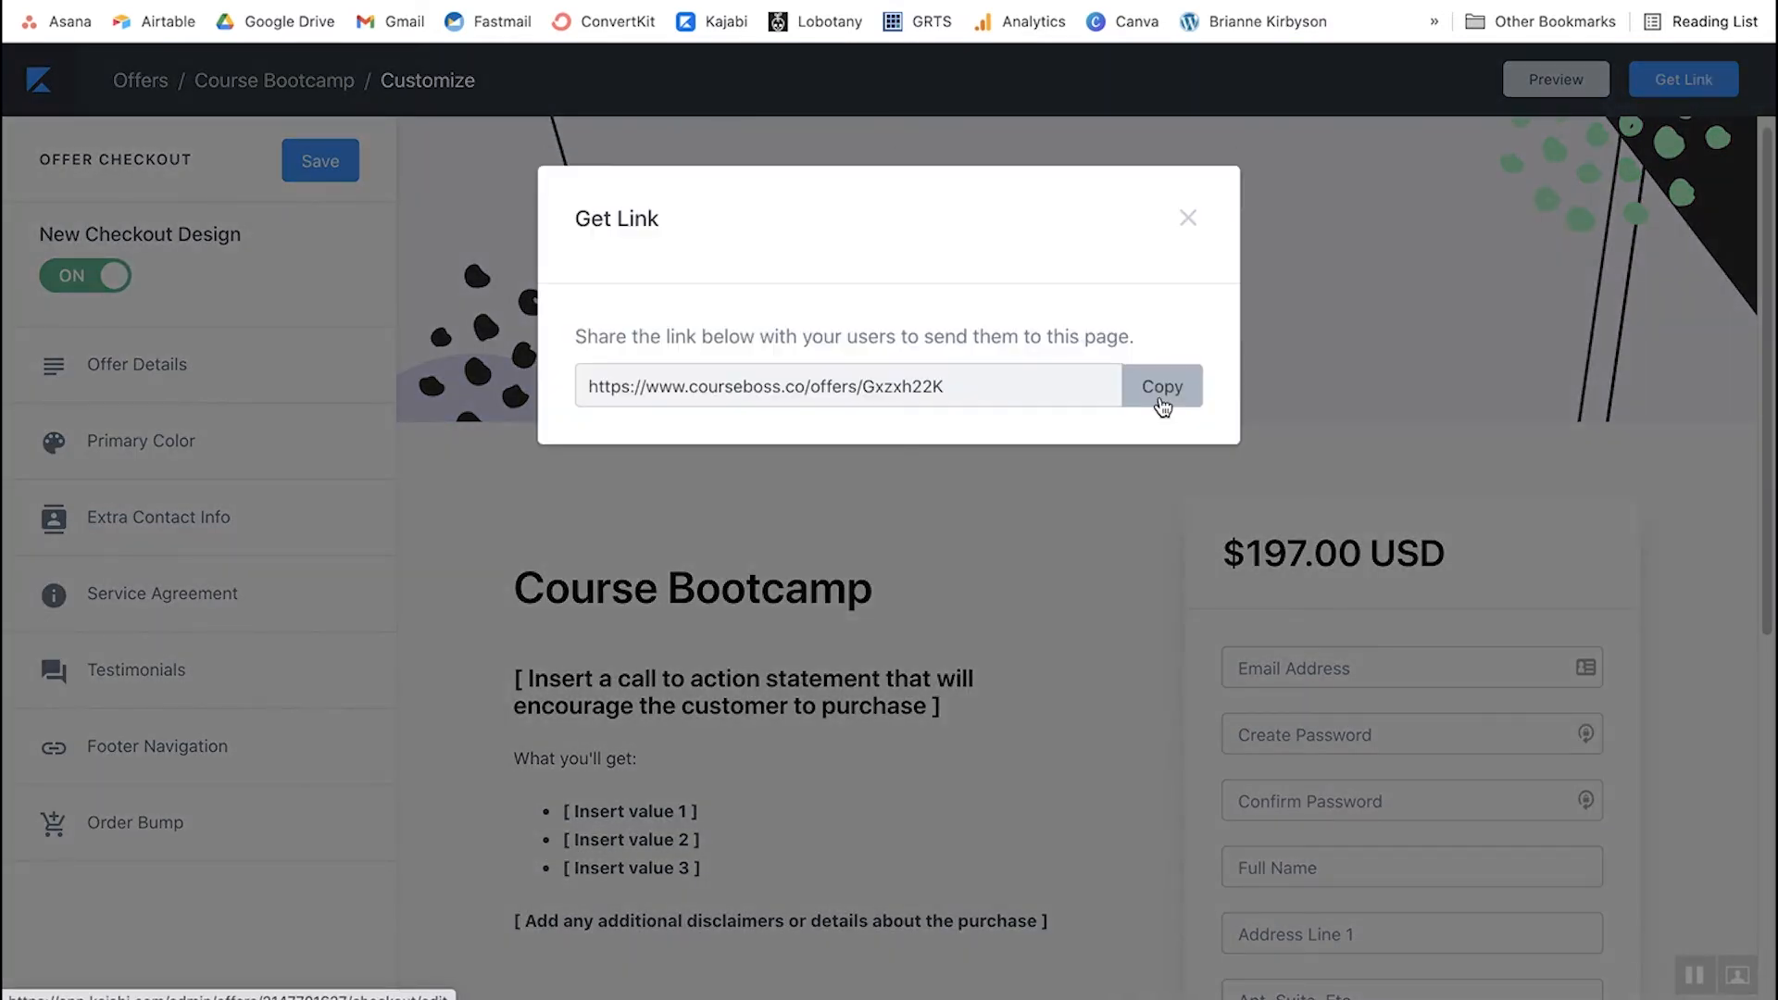
click(1159, 399)
click(1189, 219)
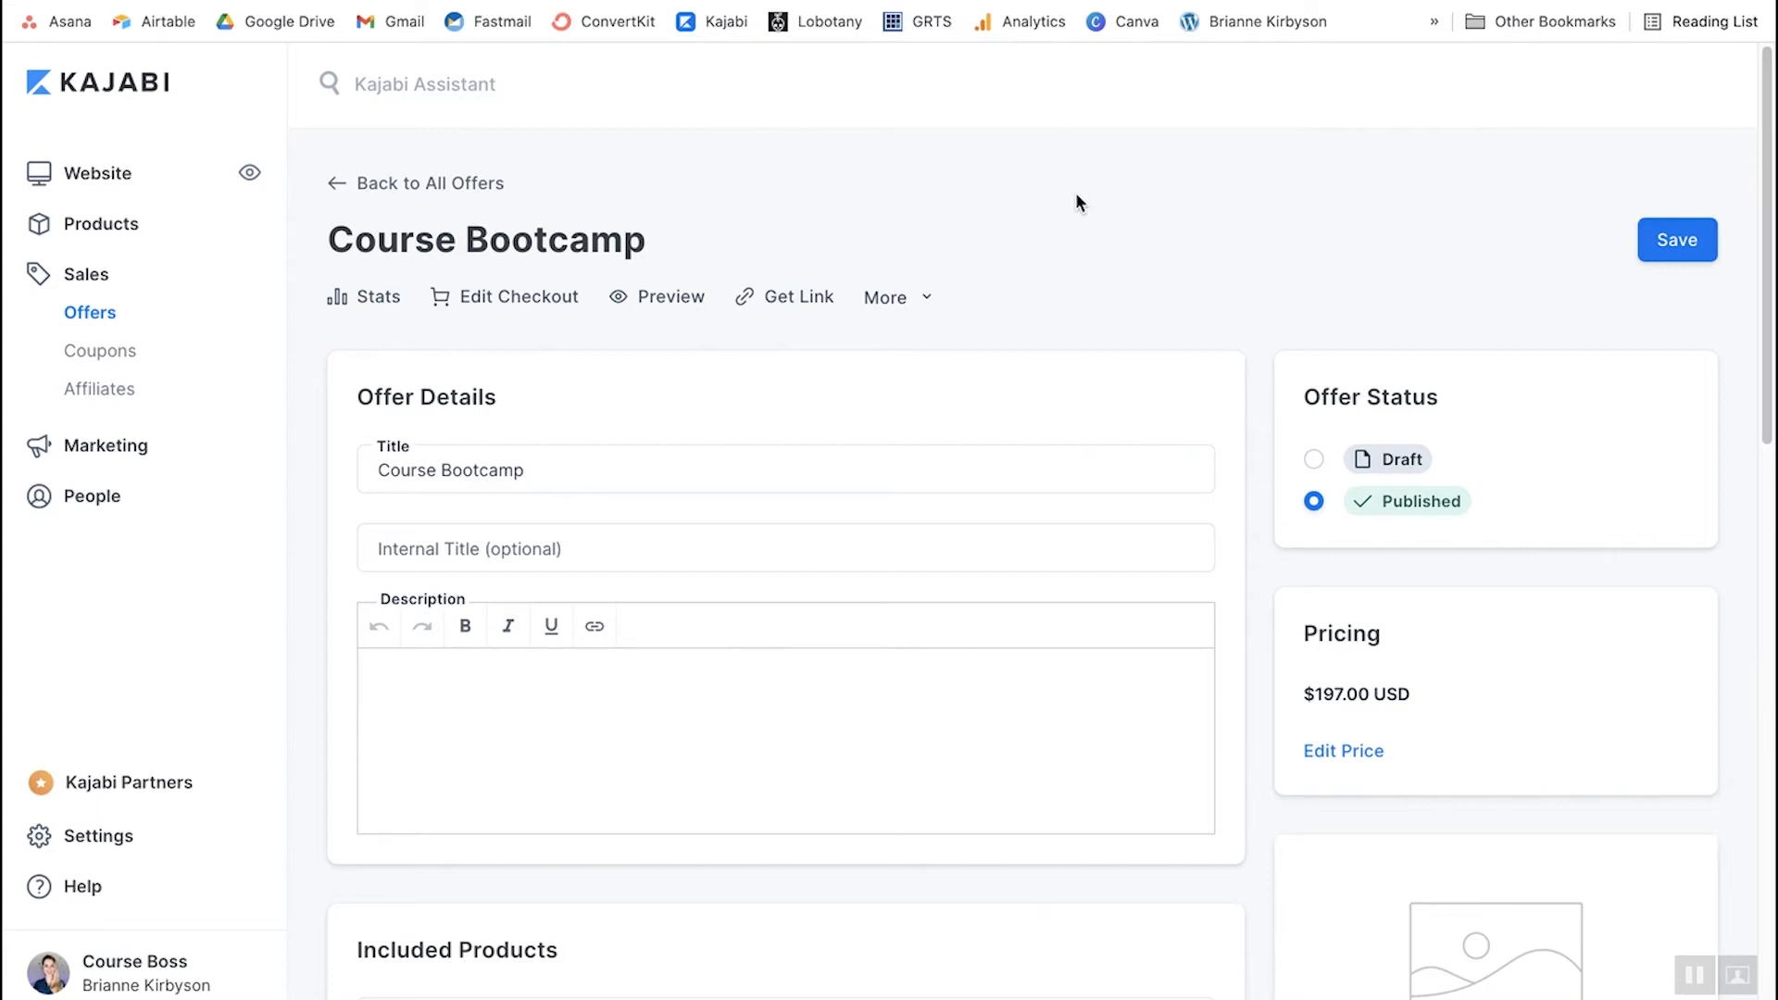
- Go to the website's Pages list and start a new landing page
click(97, 176)
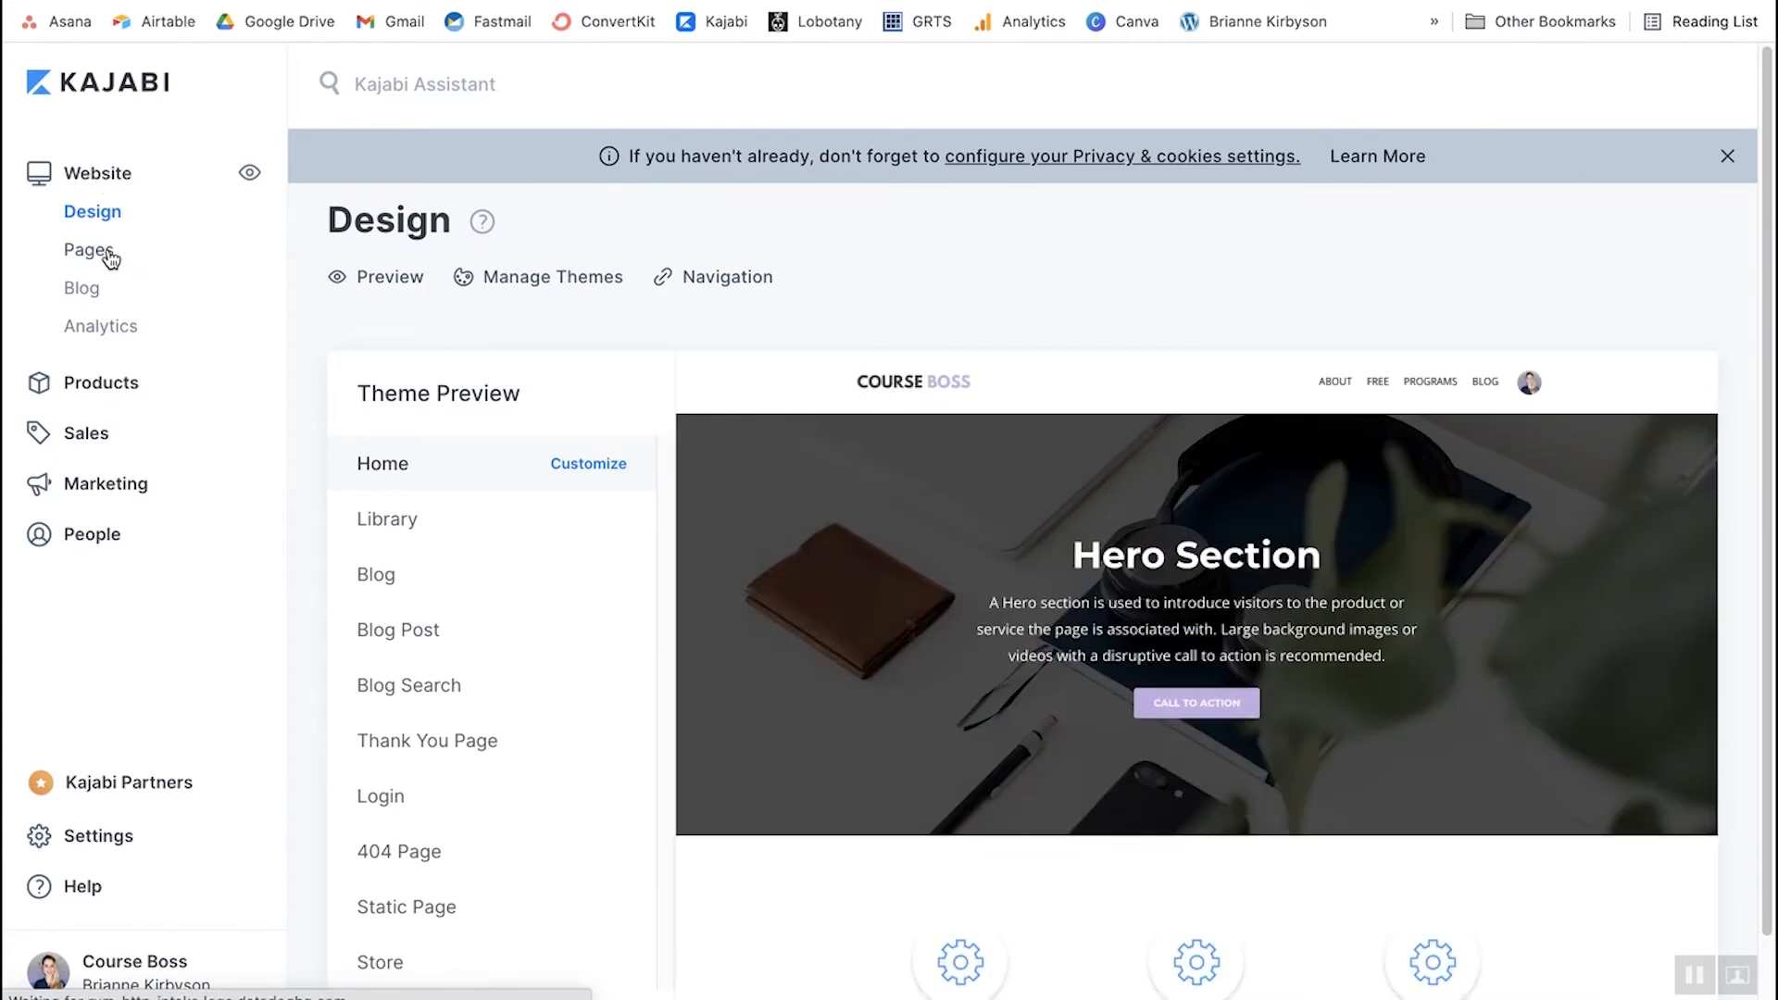
click(109, 254)
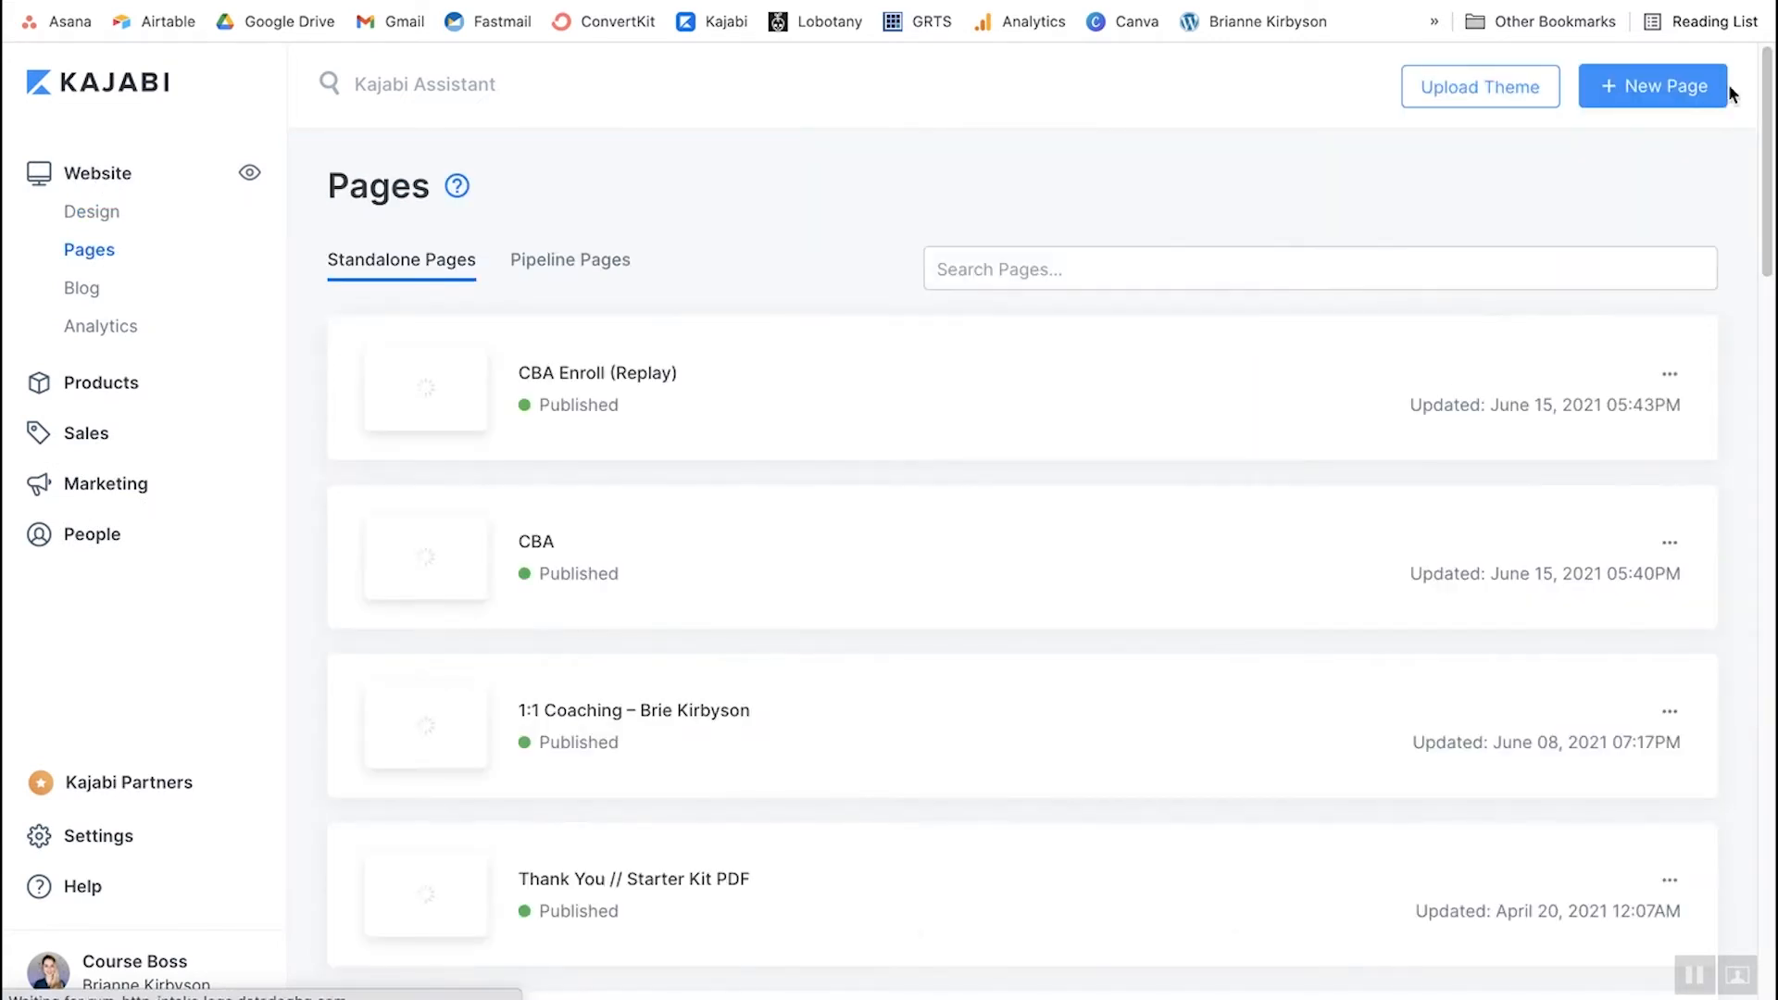
click(1664, 104)
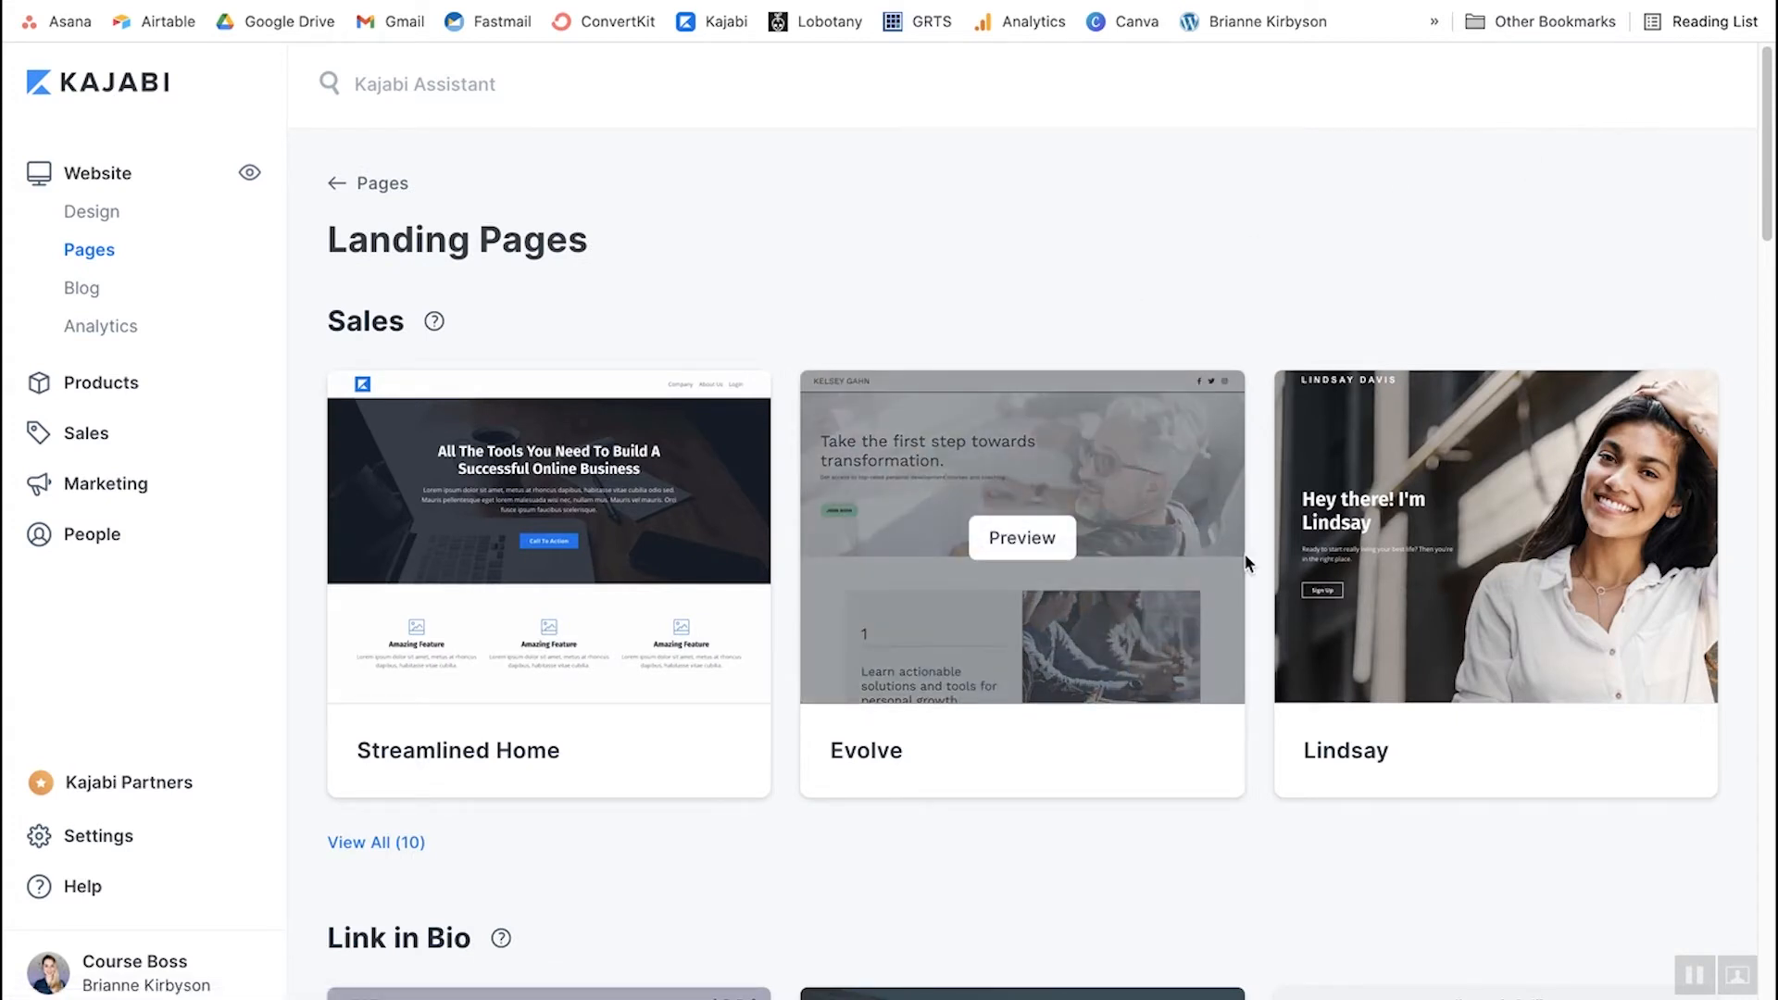
- Preview the Evolve sales template and create the Course Bootcamp sales page from it
mouse_move(1517, 481)
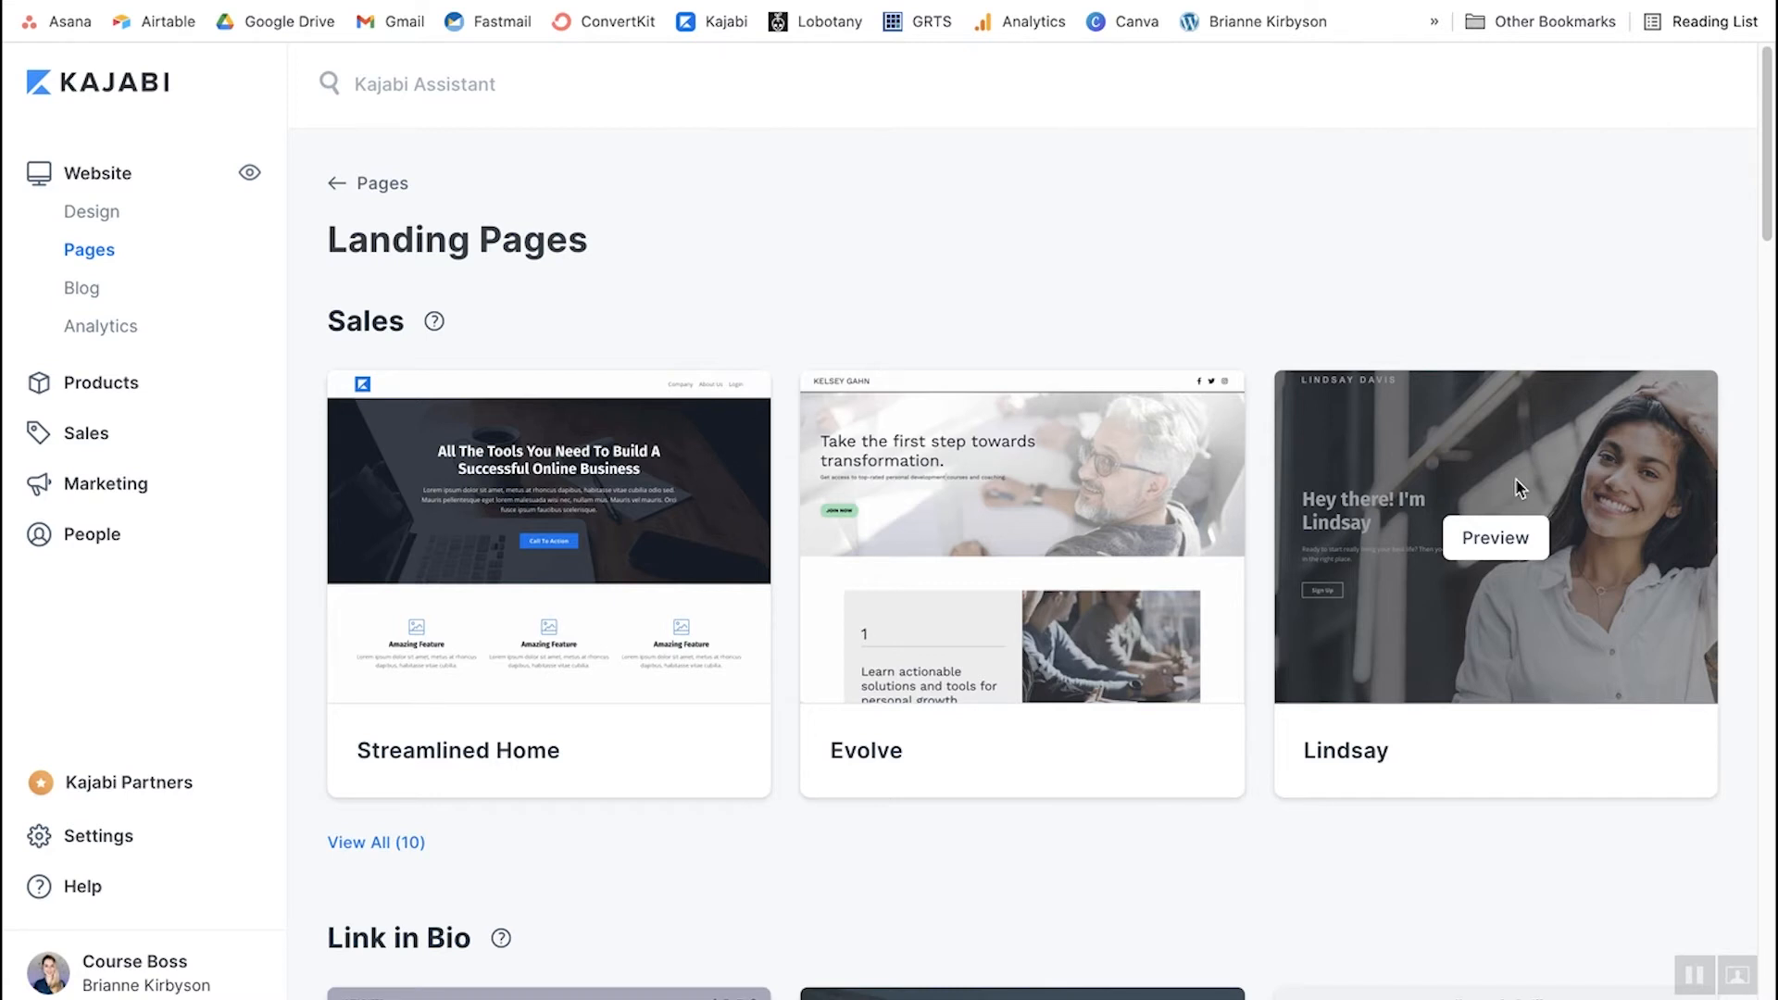
click(1000, 535)
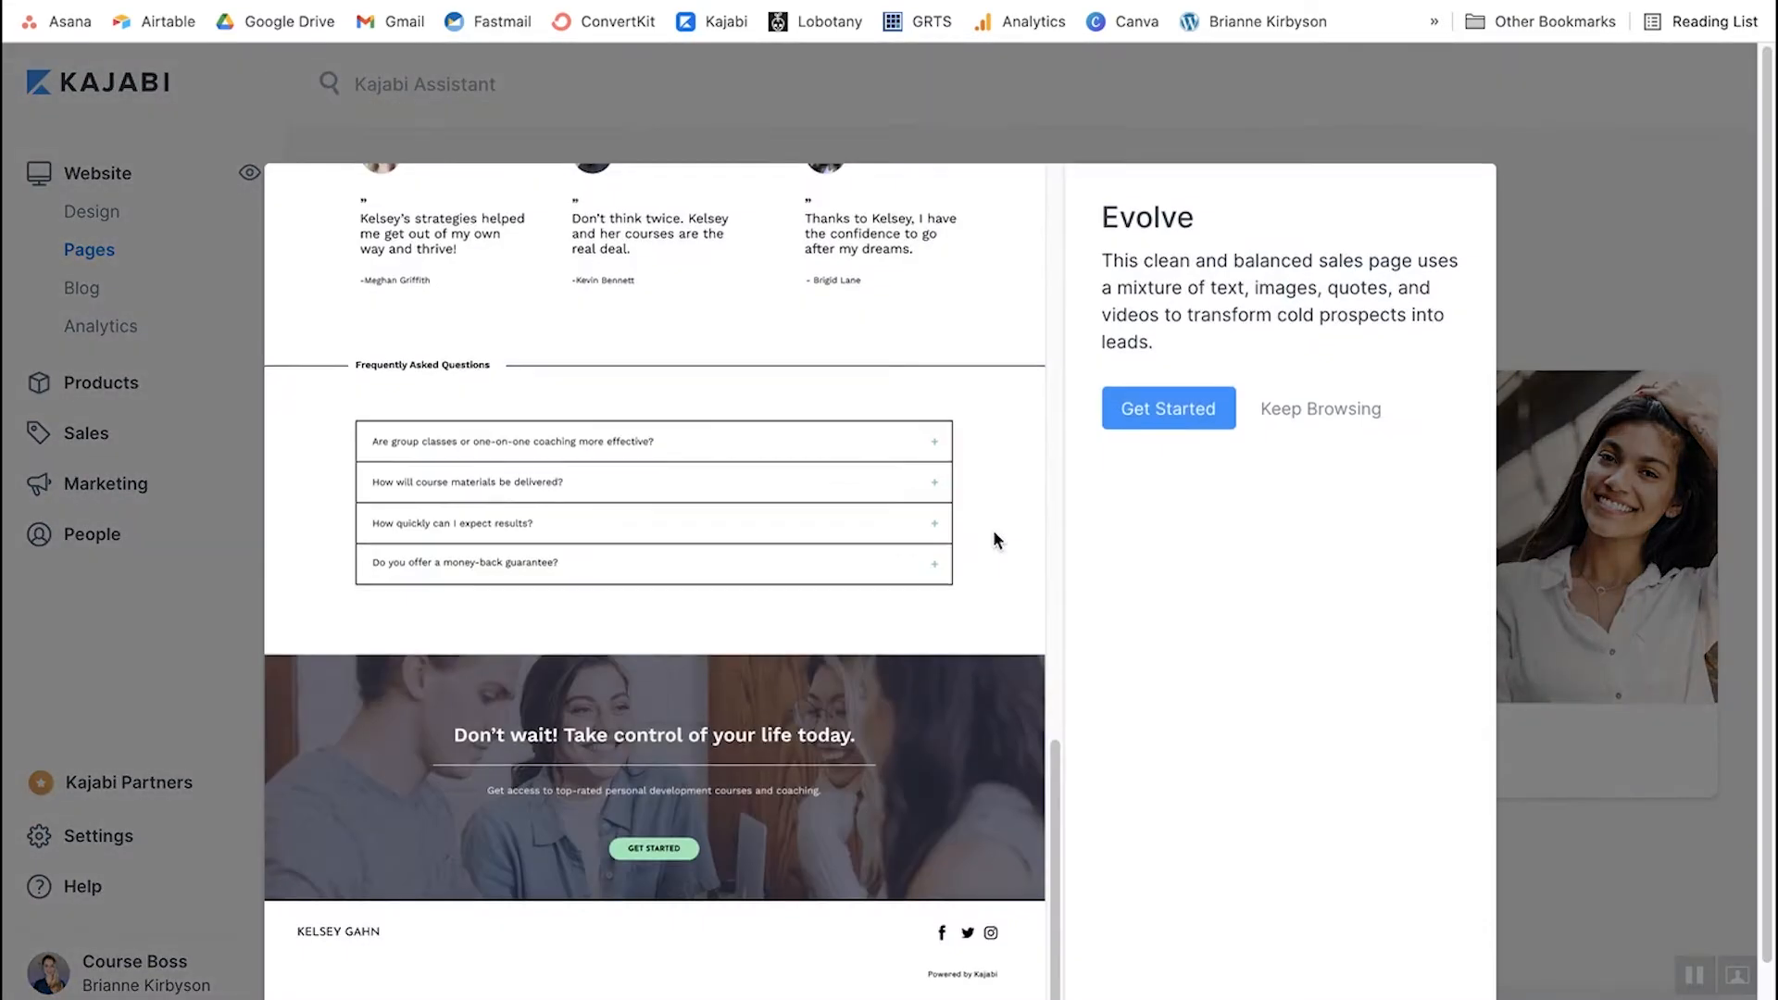
scroll(991, 518, up, 15)
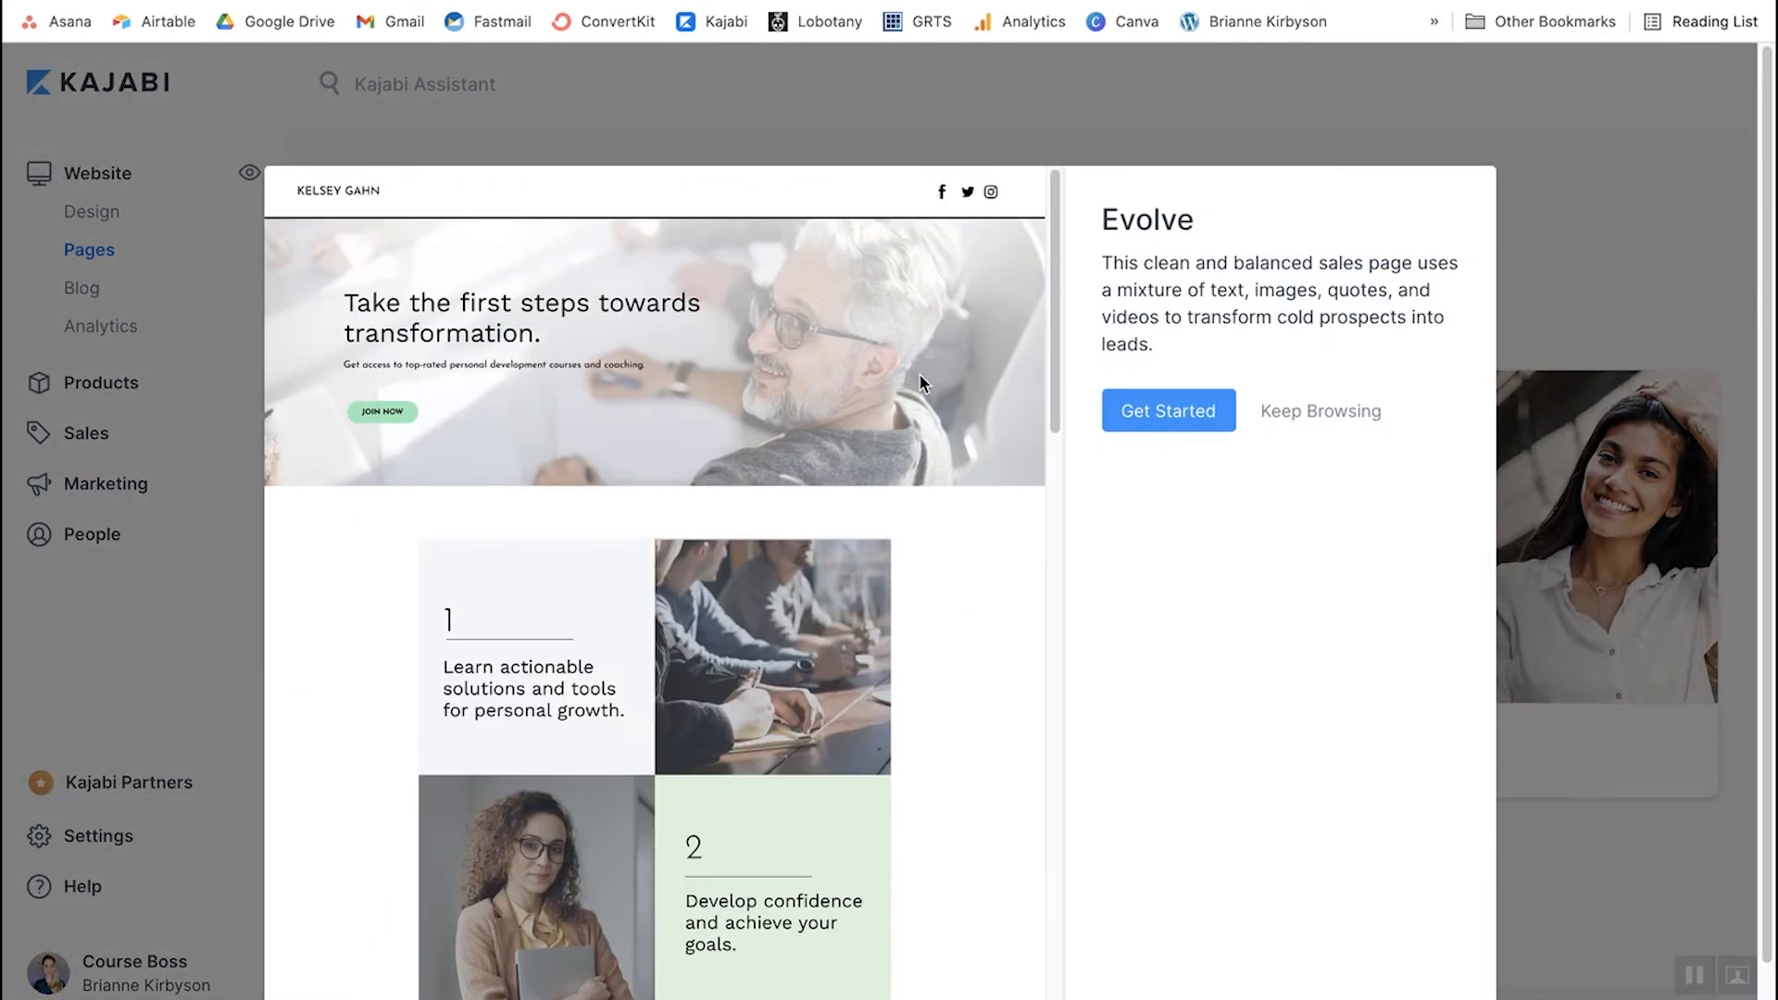
scroll(906, 363, down, 5)
scroll(931, 347, up, 5)
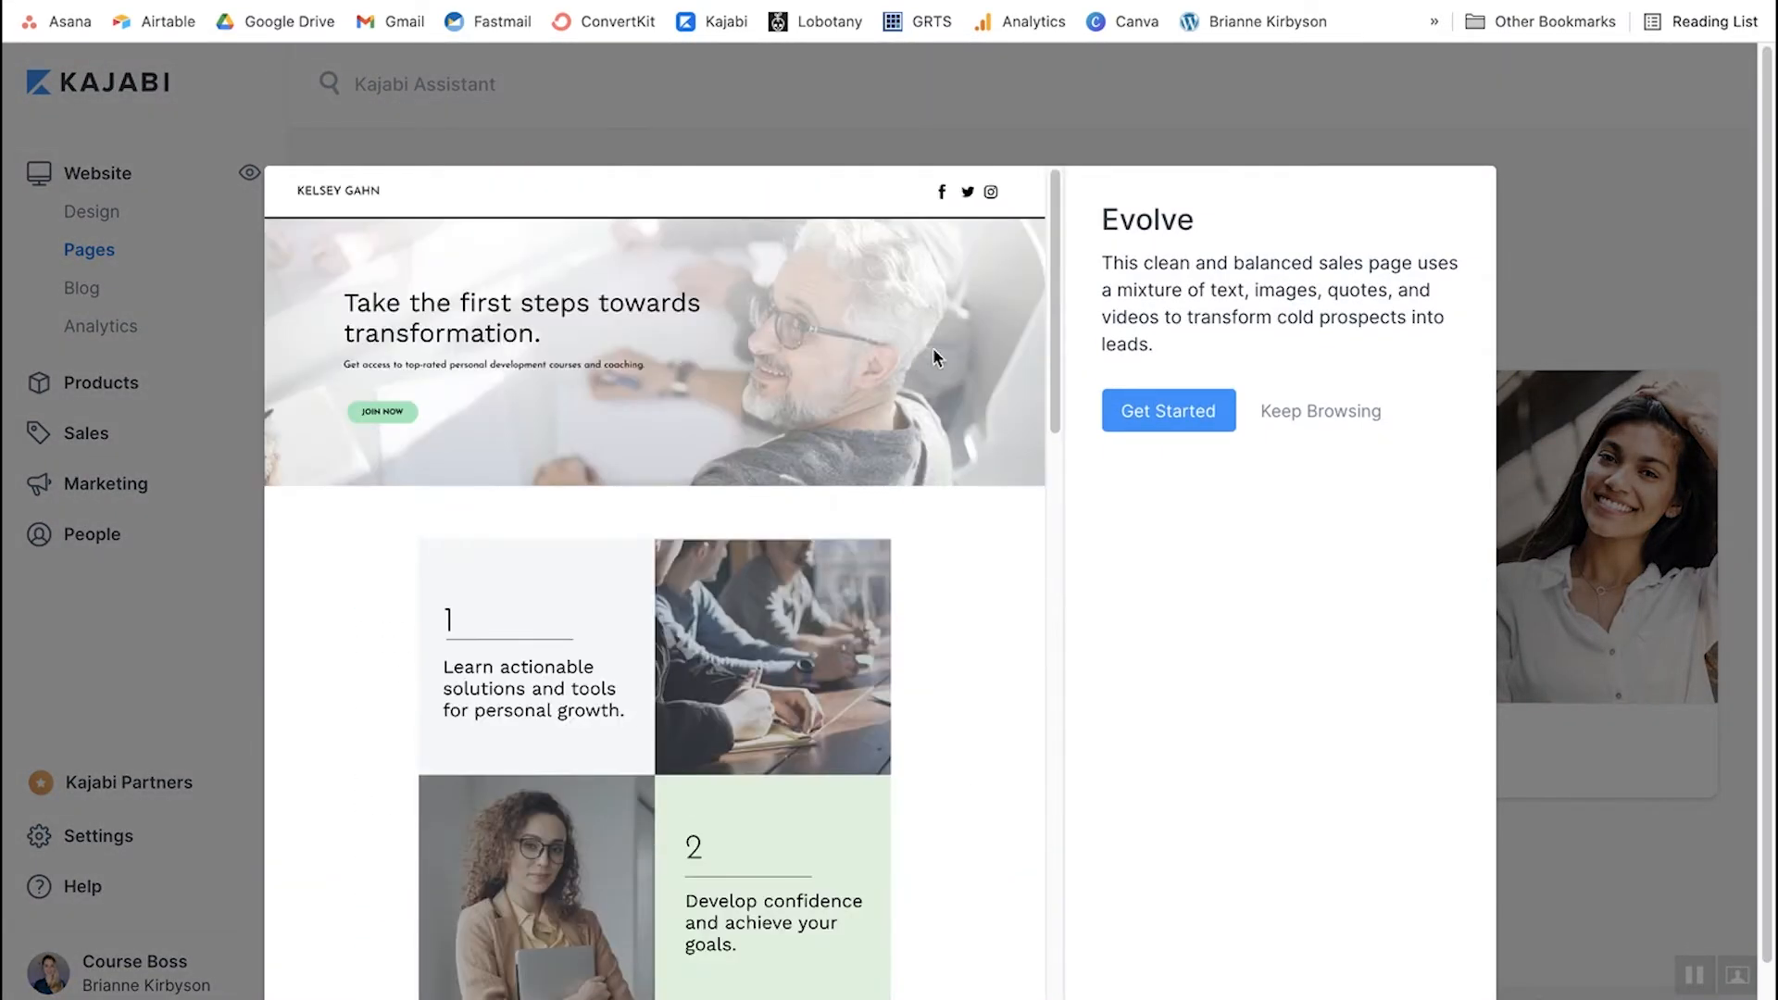
click(1183, 412)
click(1182, 416)
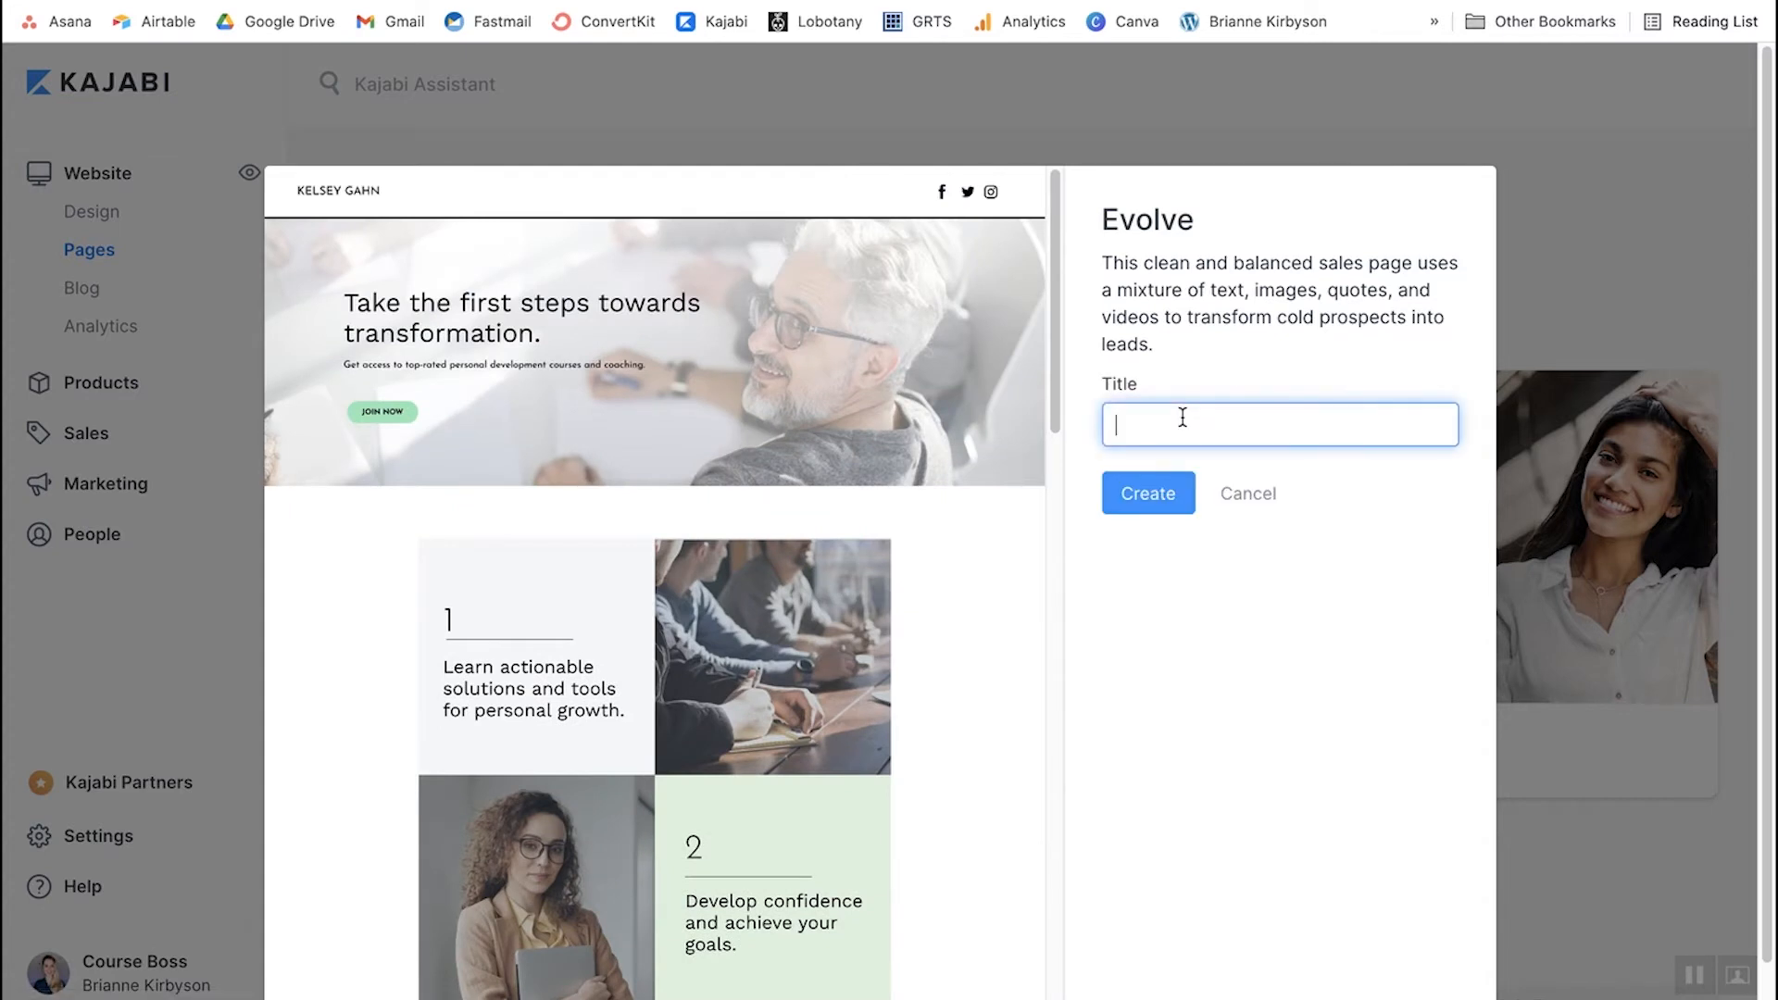
key(super+v)
click(1171, 490)
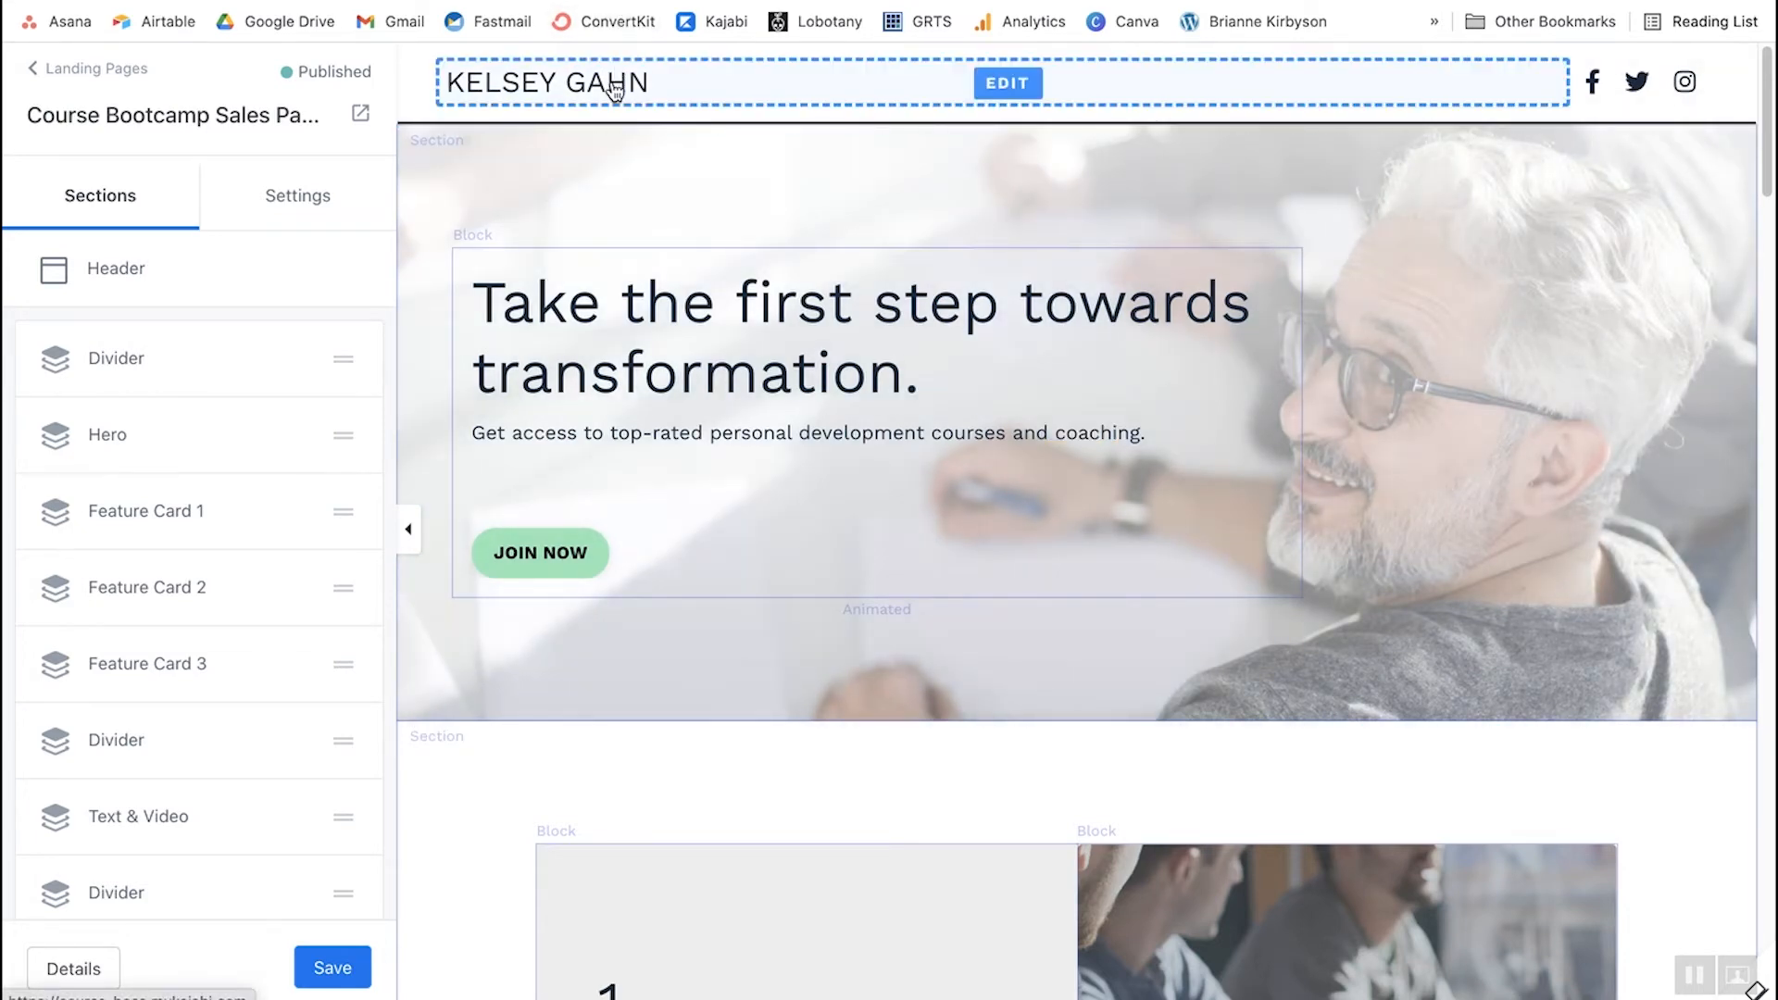
- Examine the page's Hero and Feature Card 1 section settings and the template's feature layout, and return to the section list
click(1530, 344)
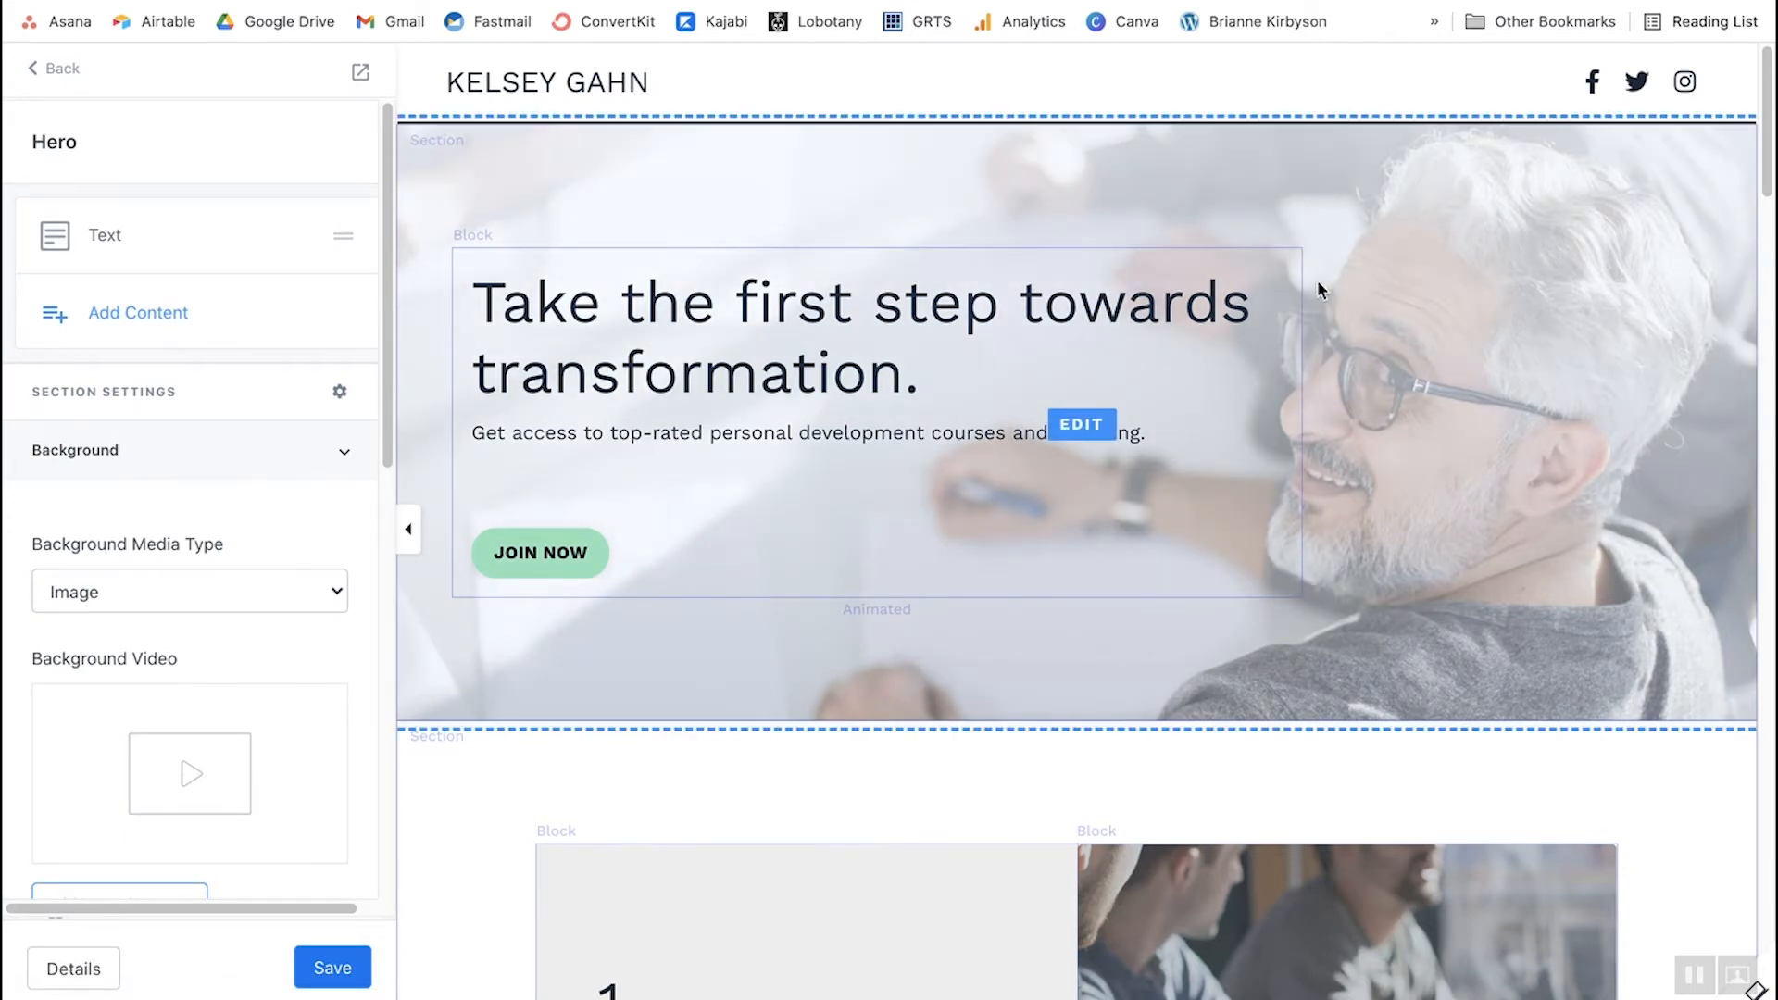
scroll(1073, 358, down, 3)
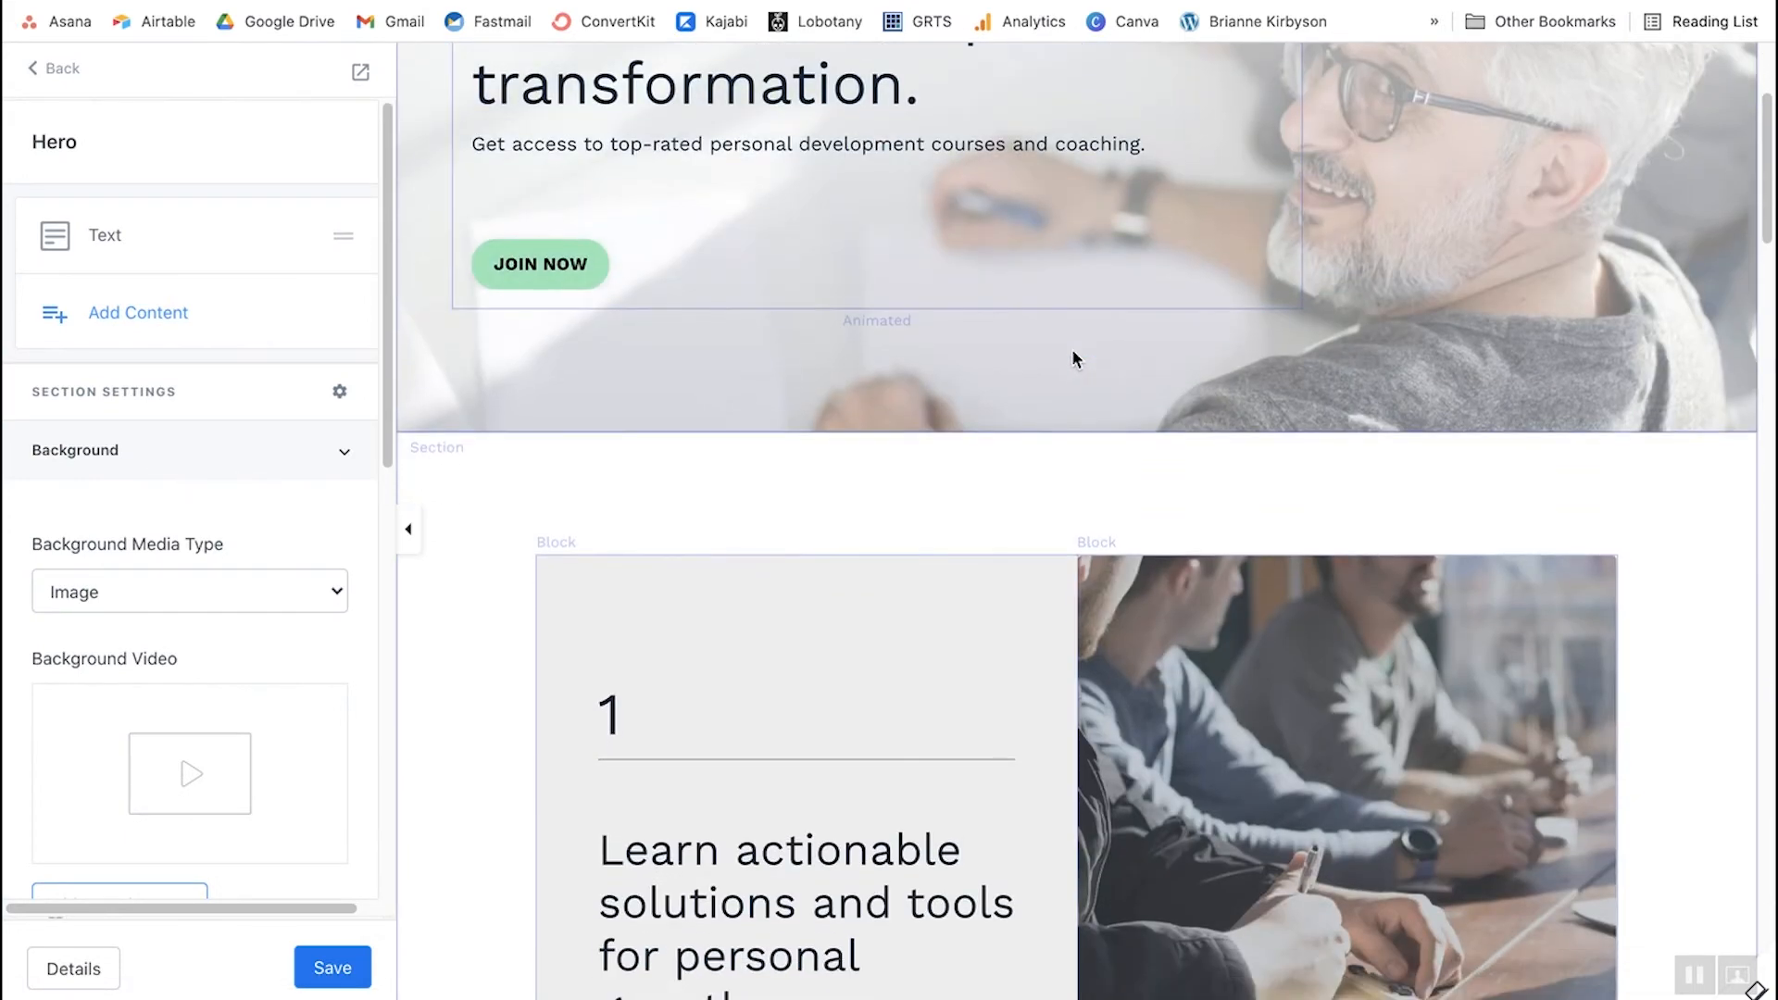
scroll(1153, 400, down, 2)
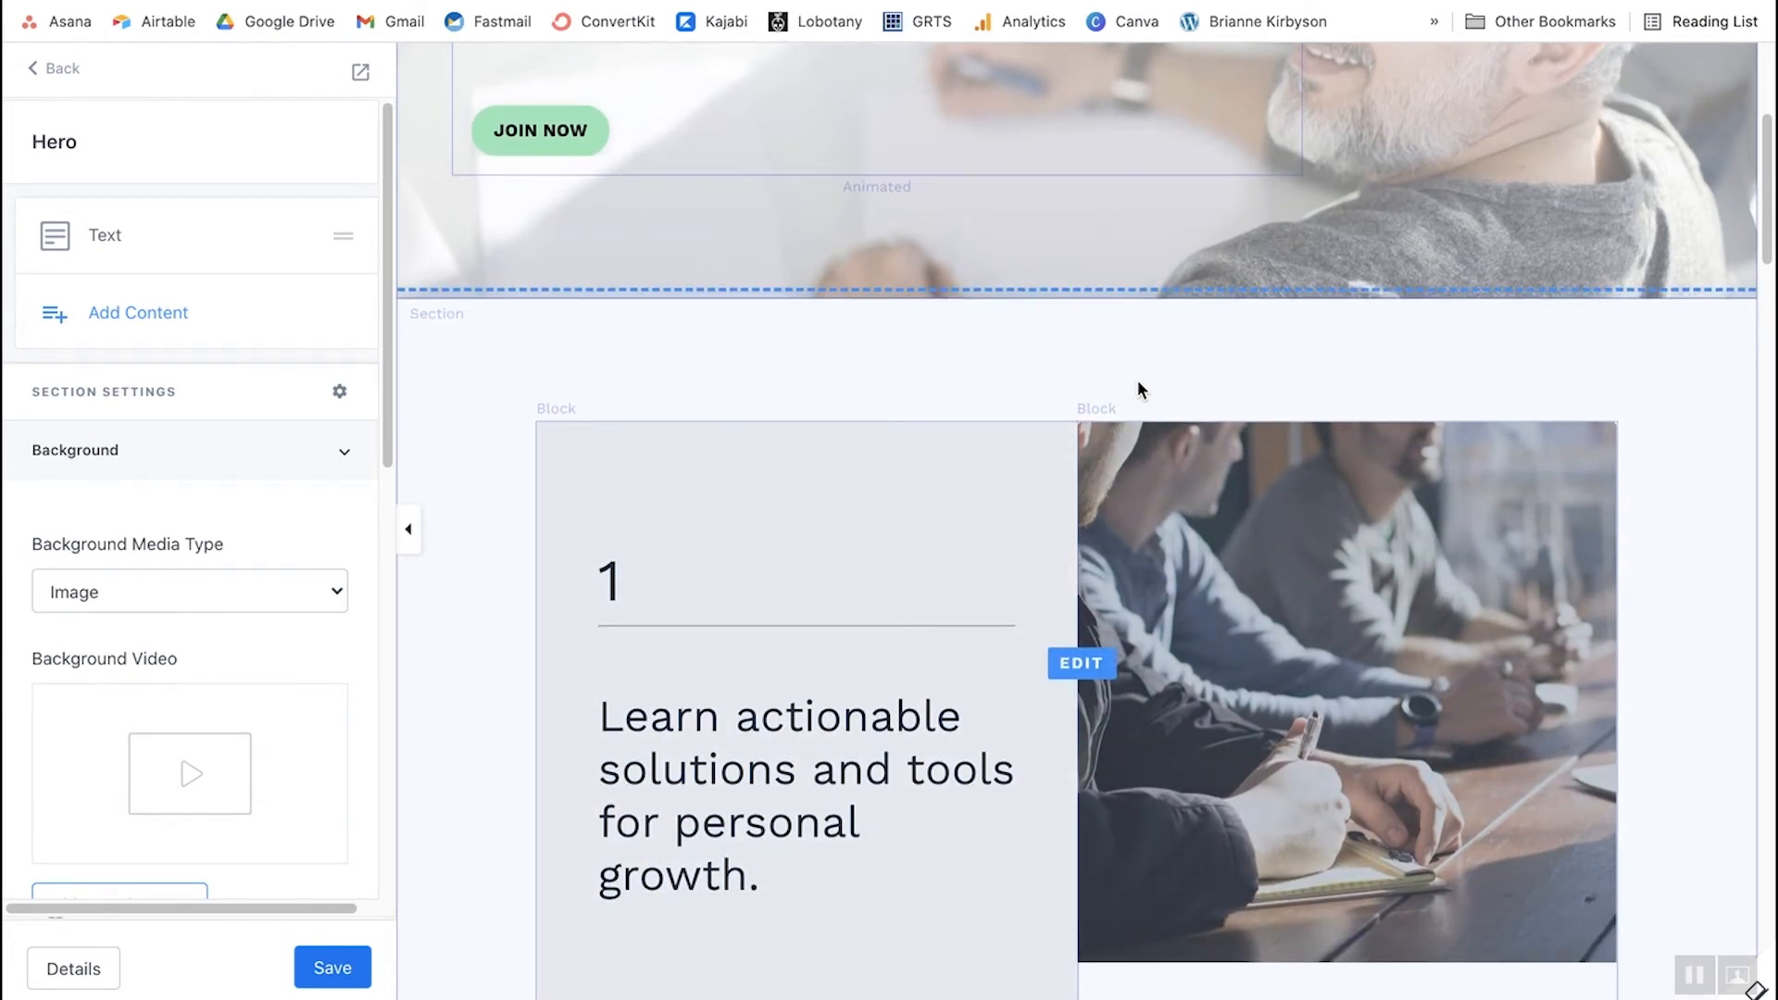
scroll(1137, 380, down, 5)
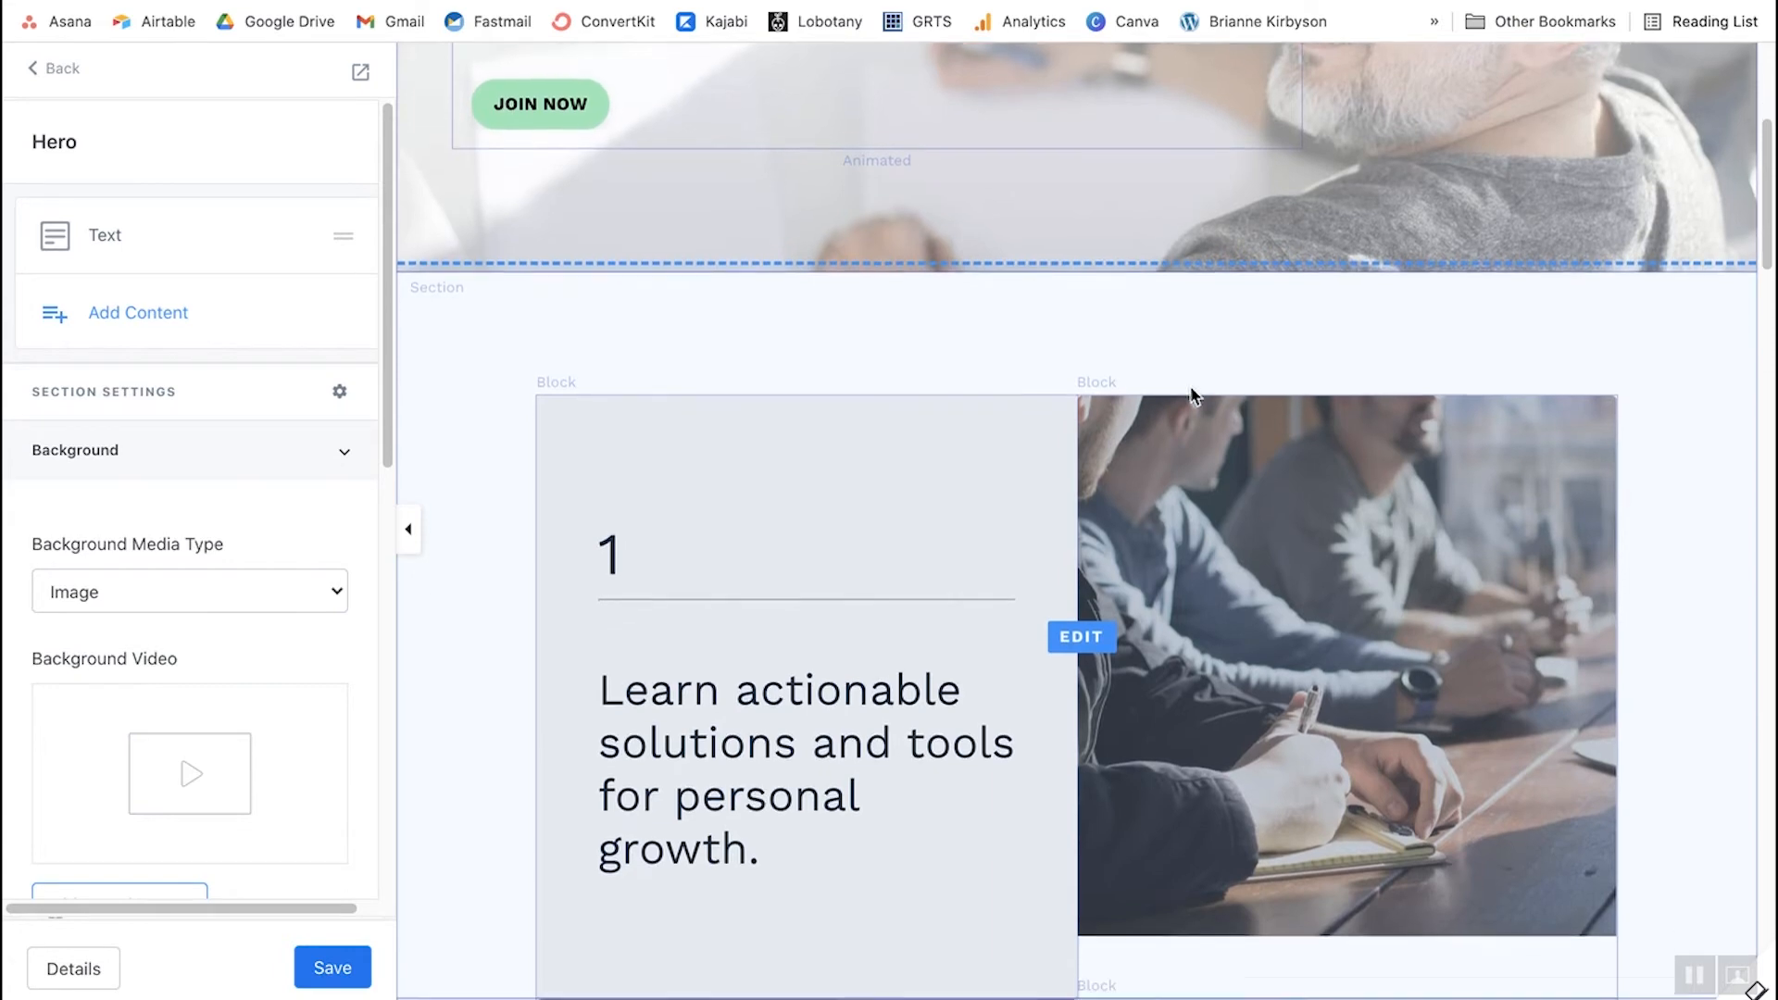
scroll(1191, 390, down, 10)
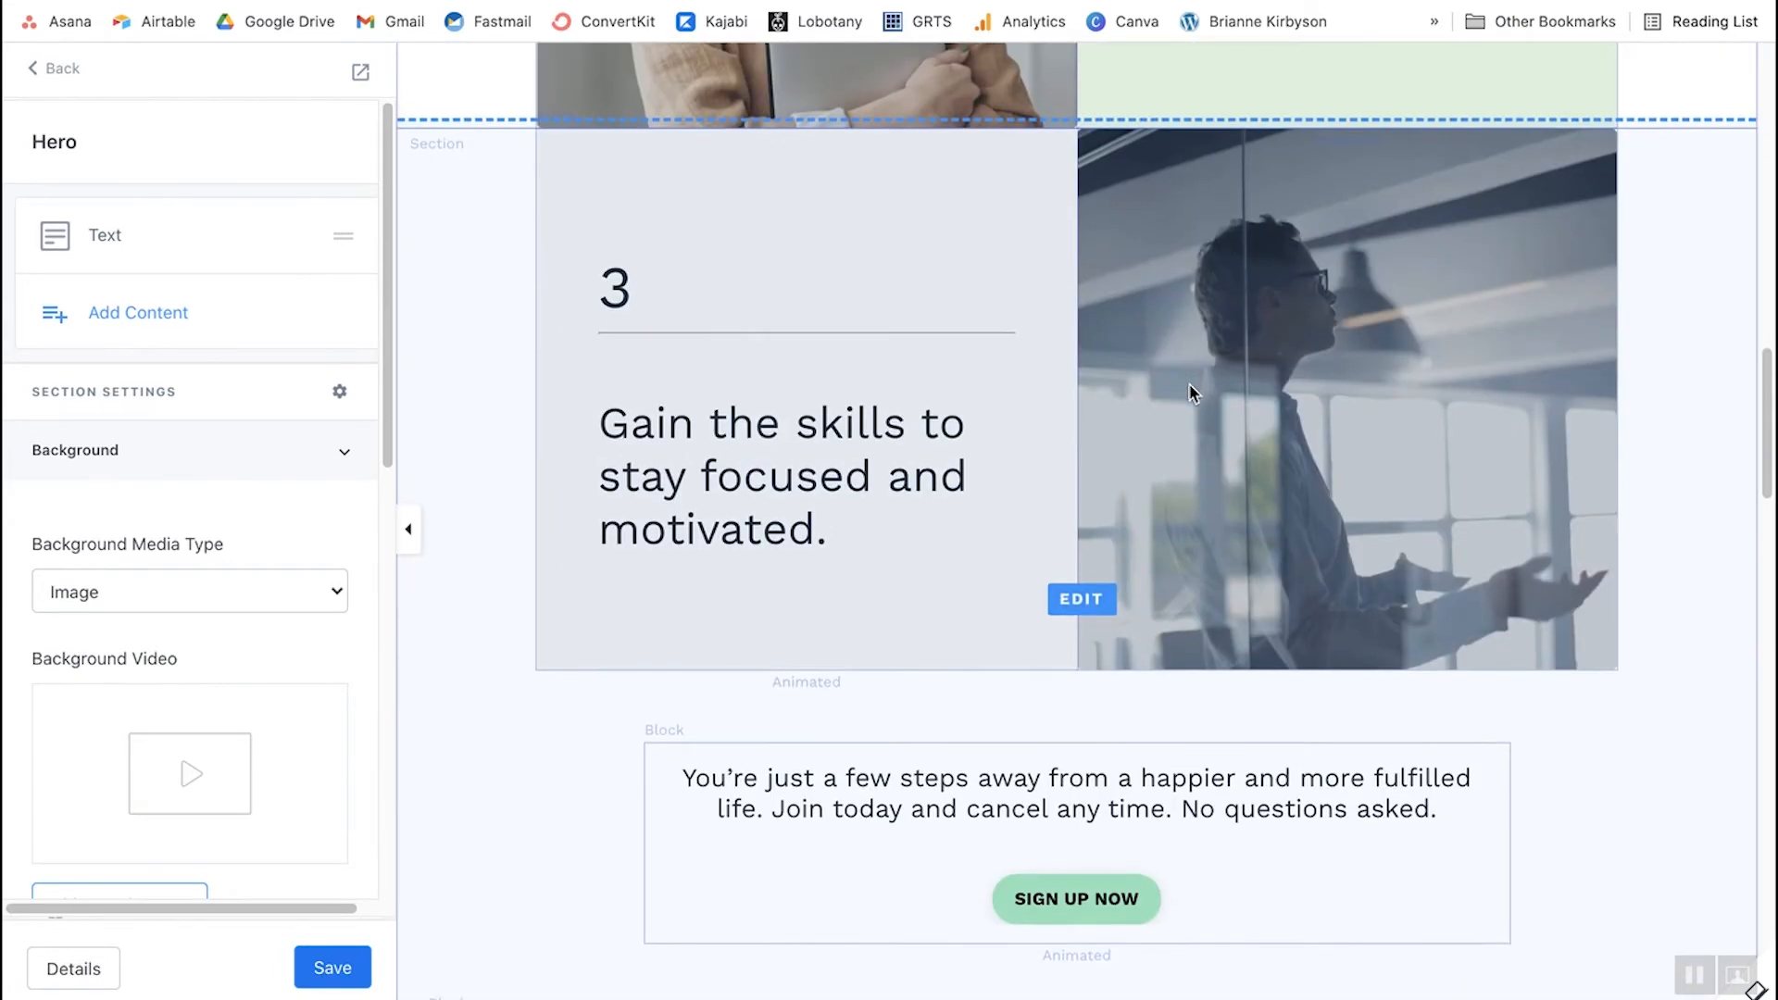
scroll(1191, 393, up, 18)
scroll(1189, 393, up, 1)
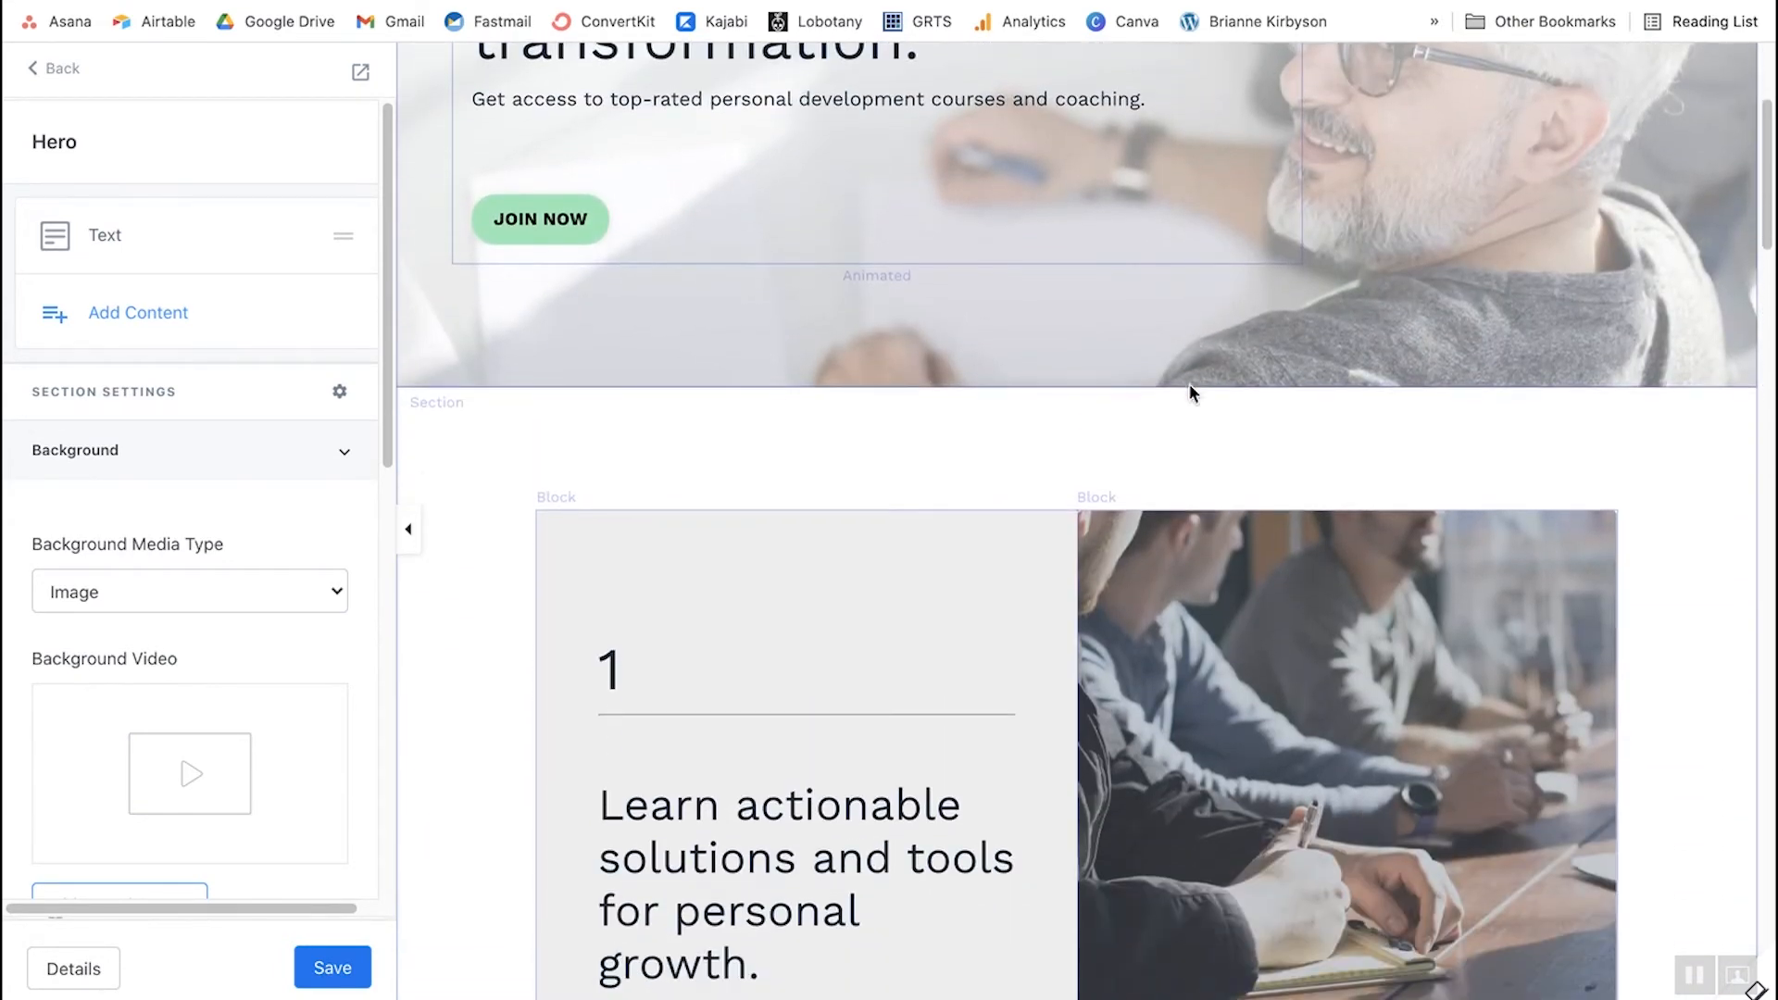
click(453, 426)
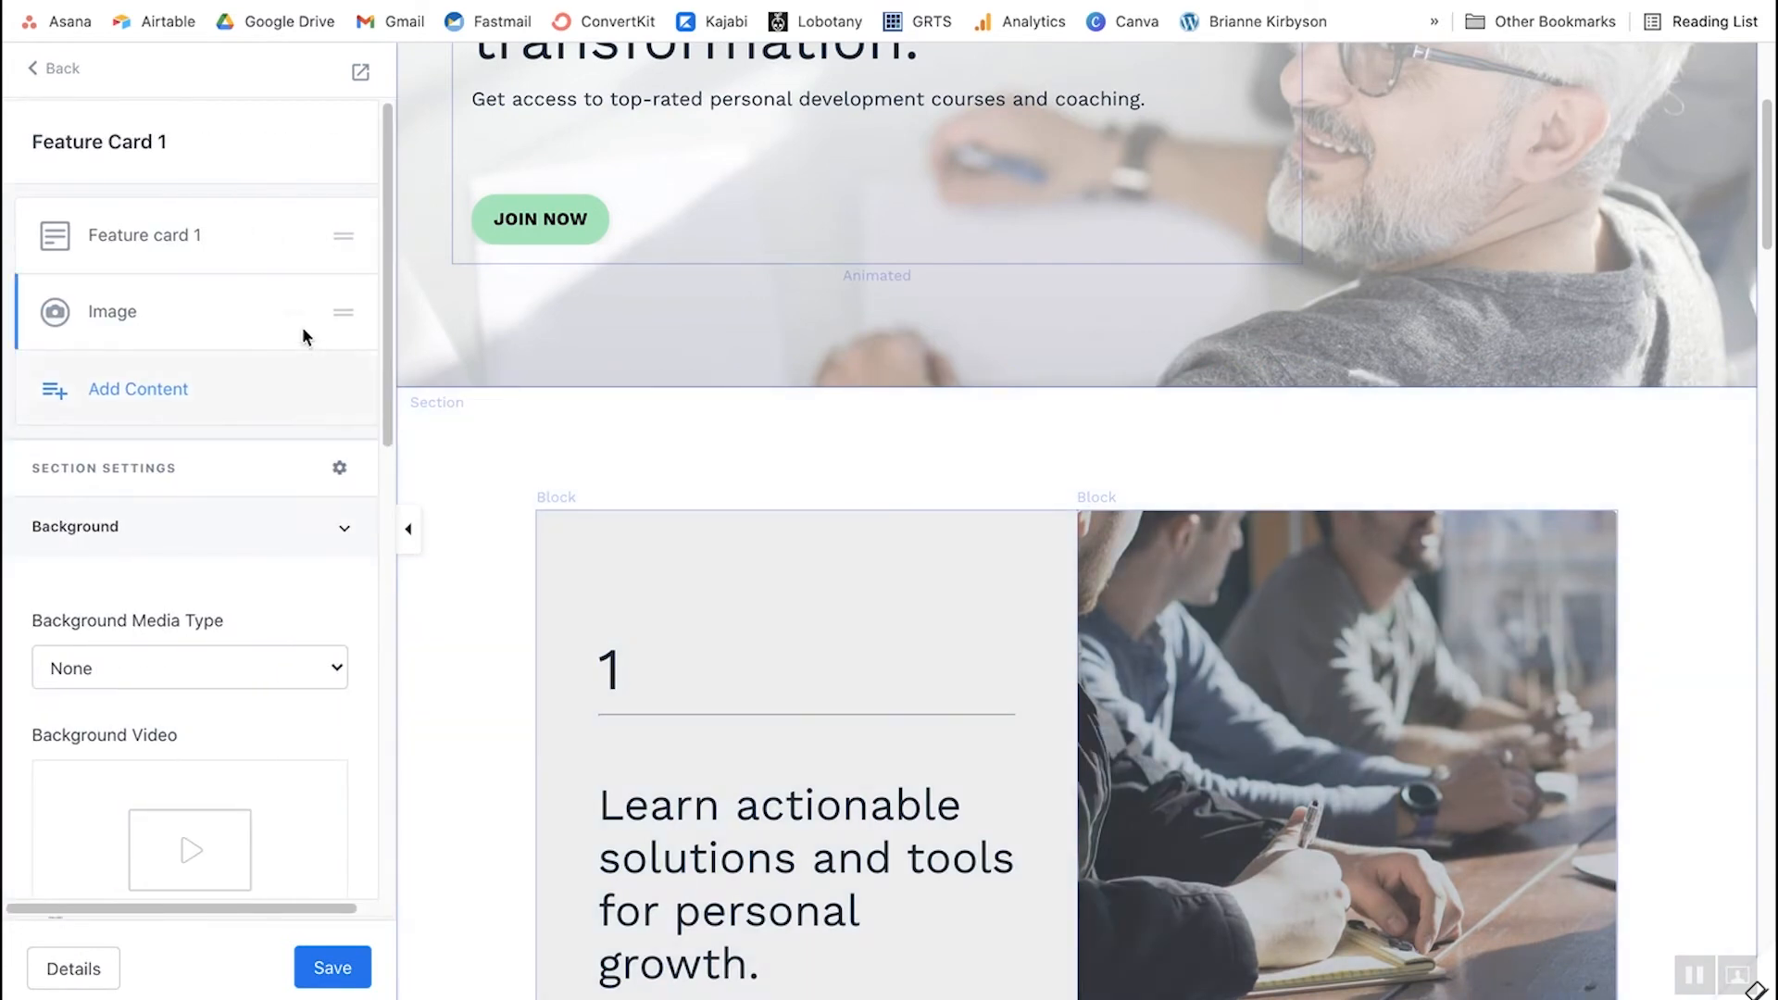
scroll(305, 334, down, 10)
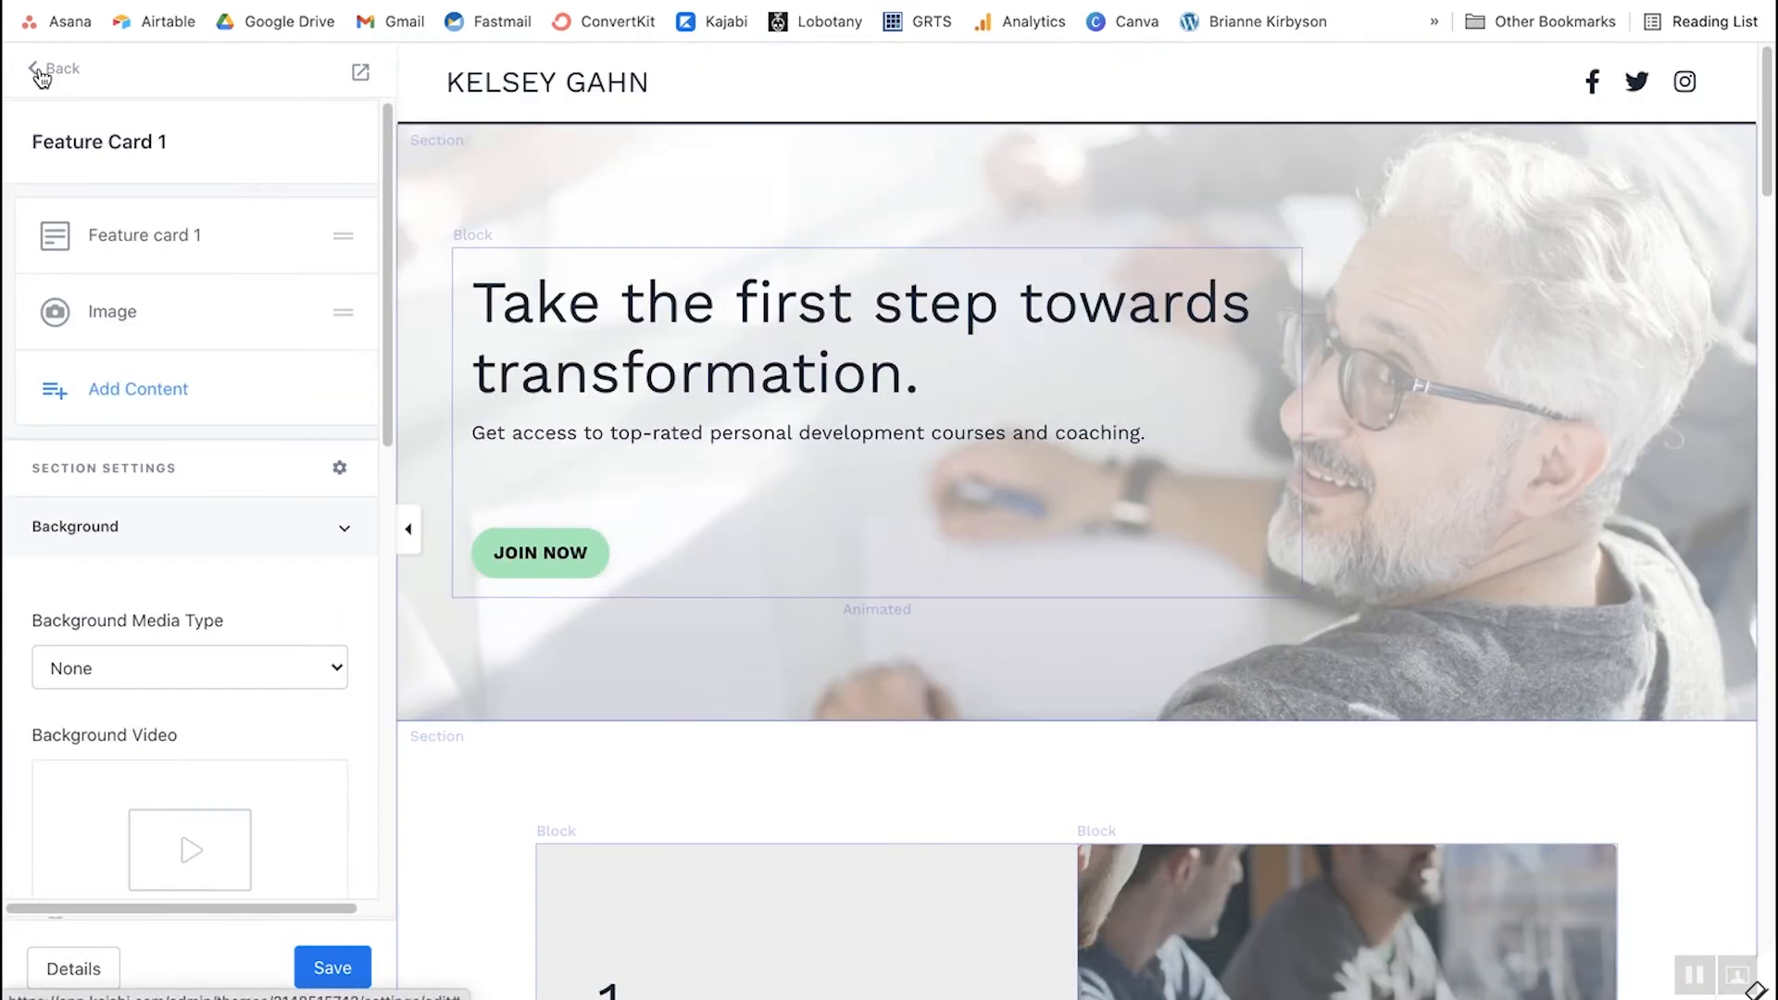
click(56, 68)
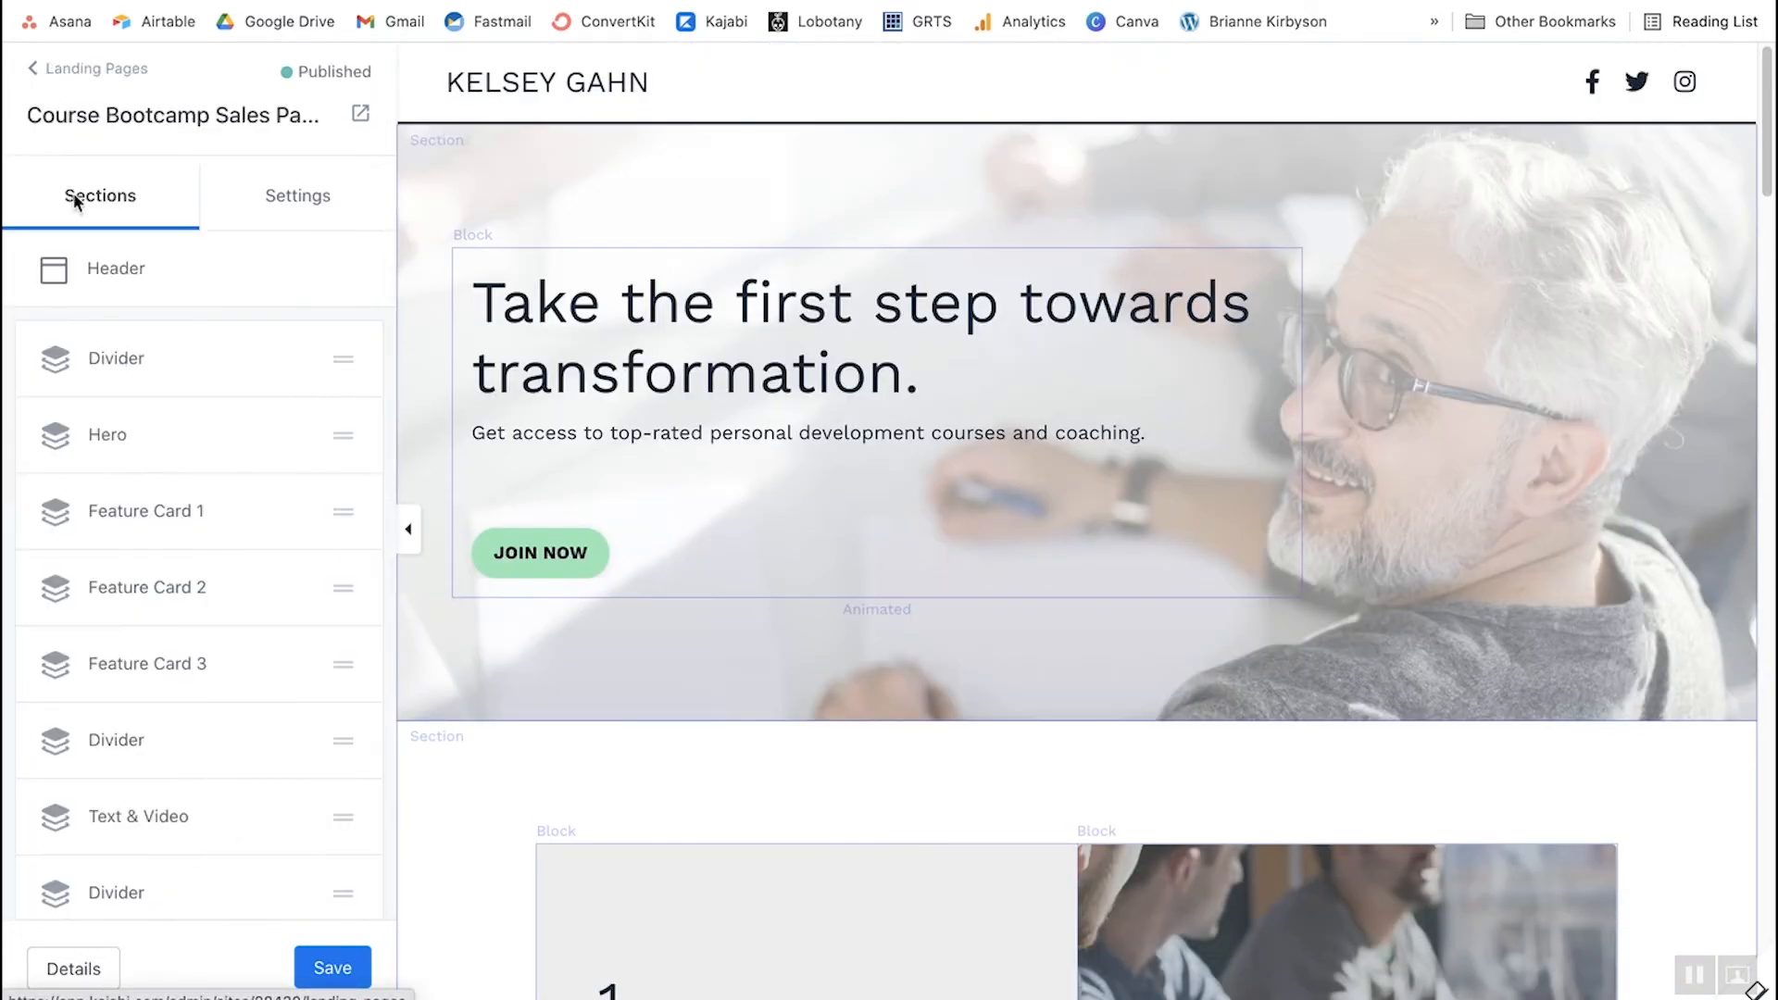
- Open the library of new sections and preview the Text, 2 Column Text, 3 Column Text and Call to Action sections
scroll(167, 454, down, 5)
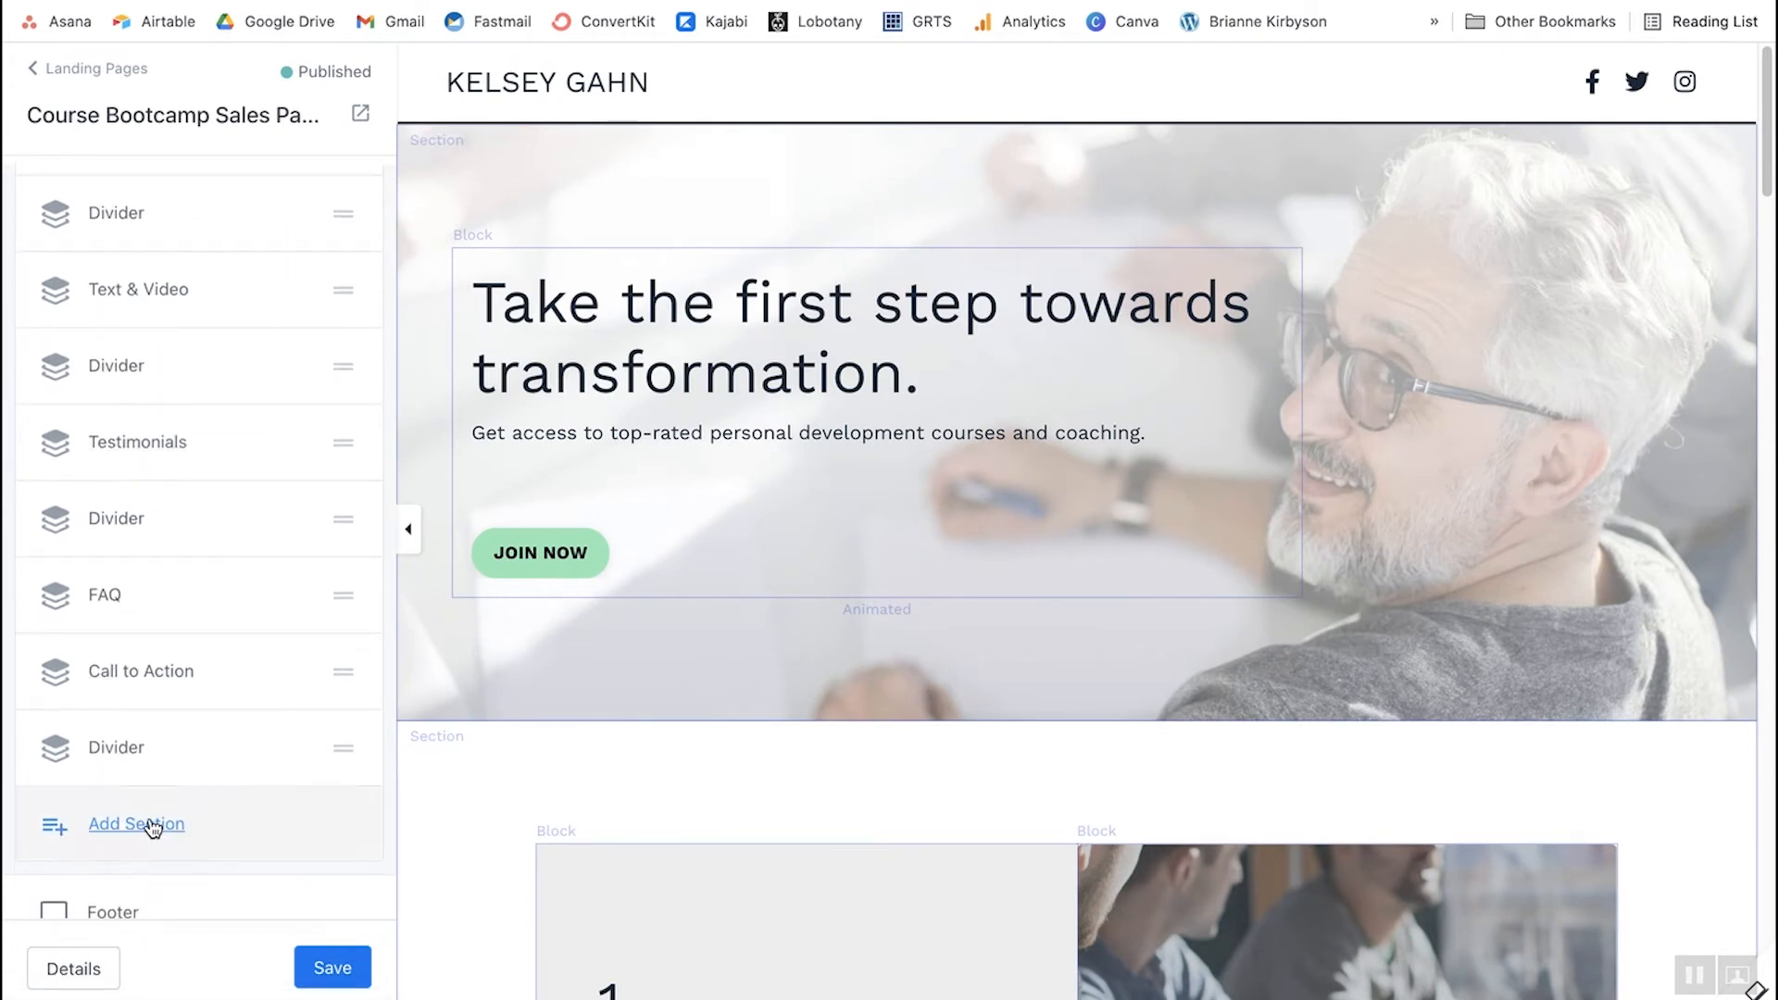
click(149, 815)
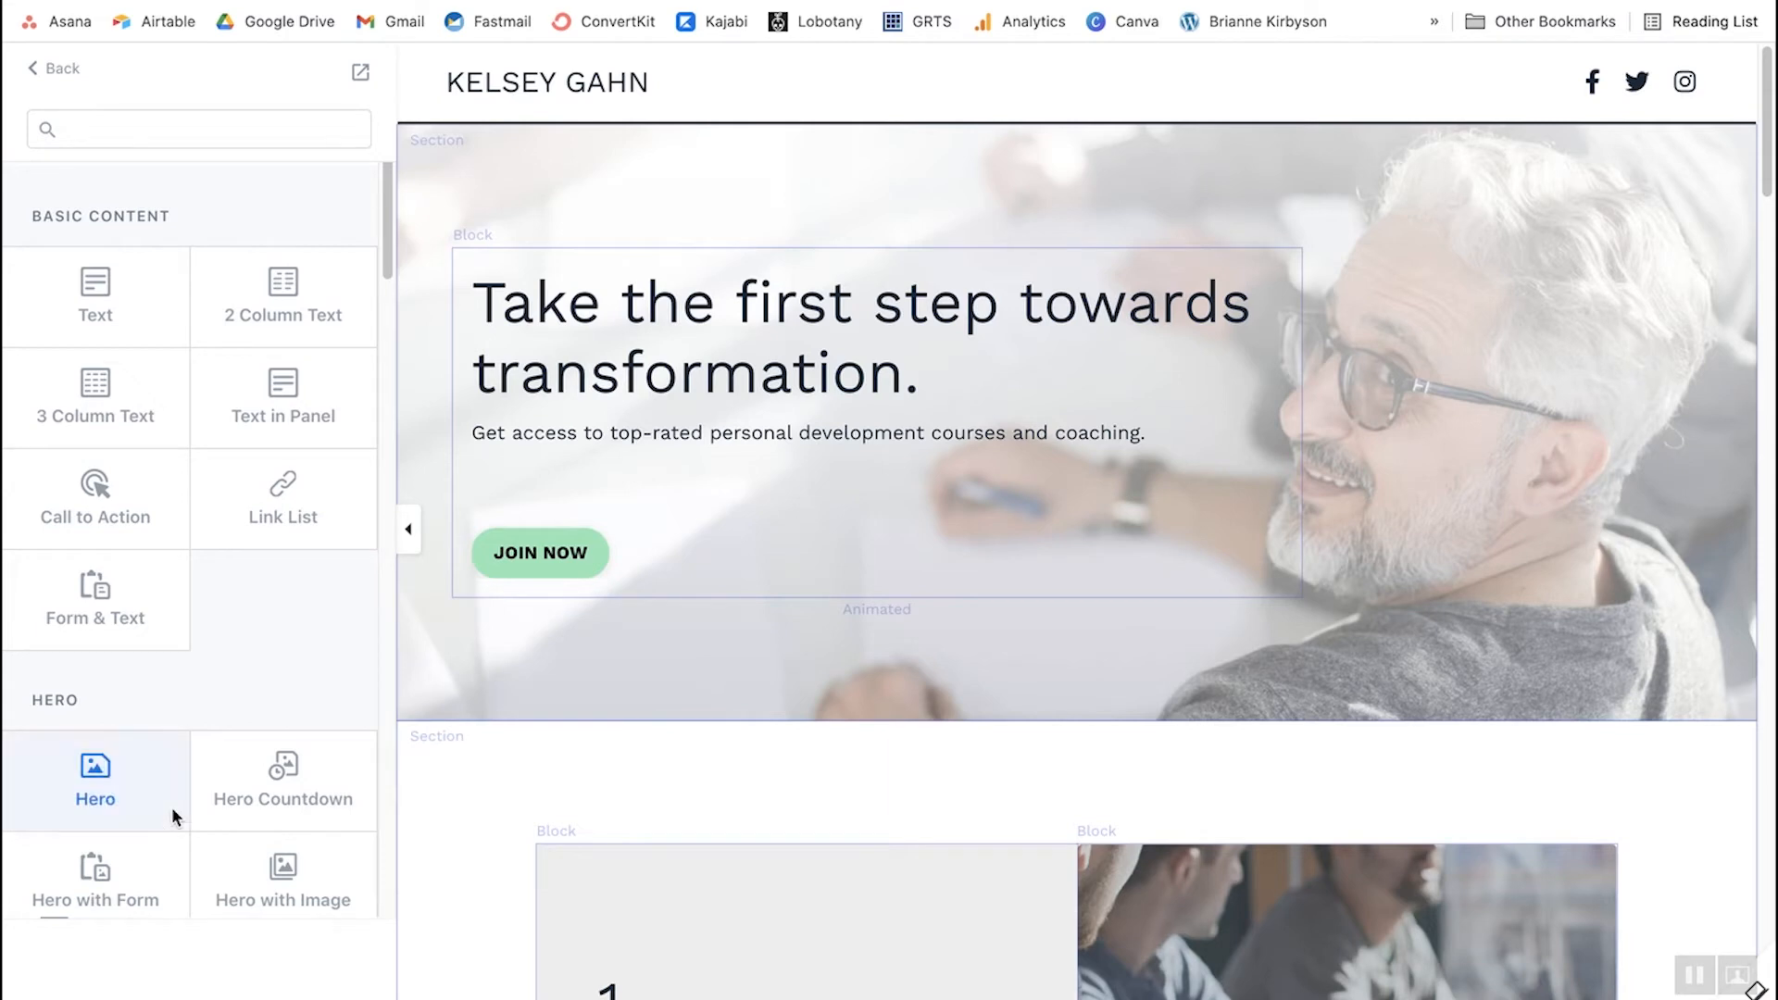
click(123, 317)
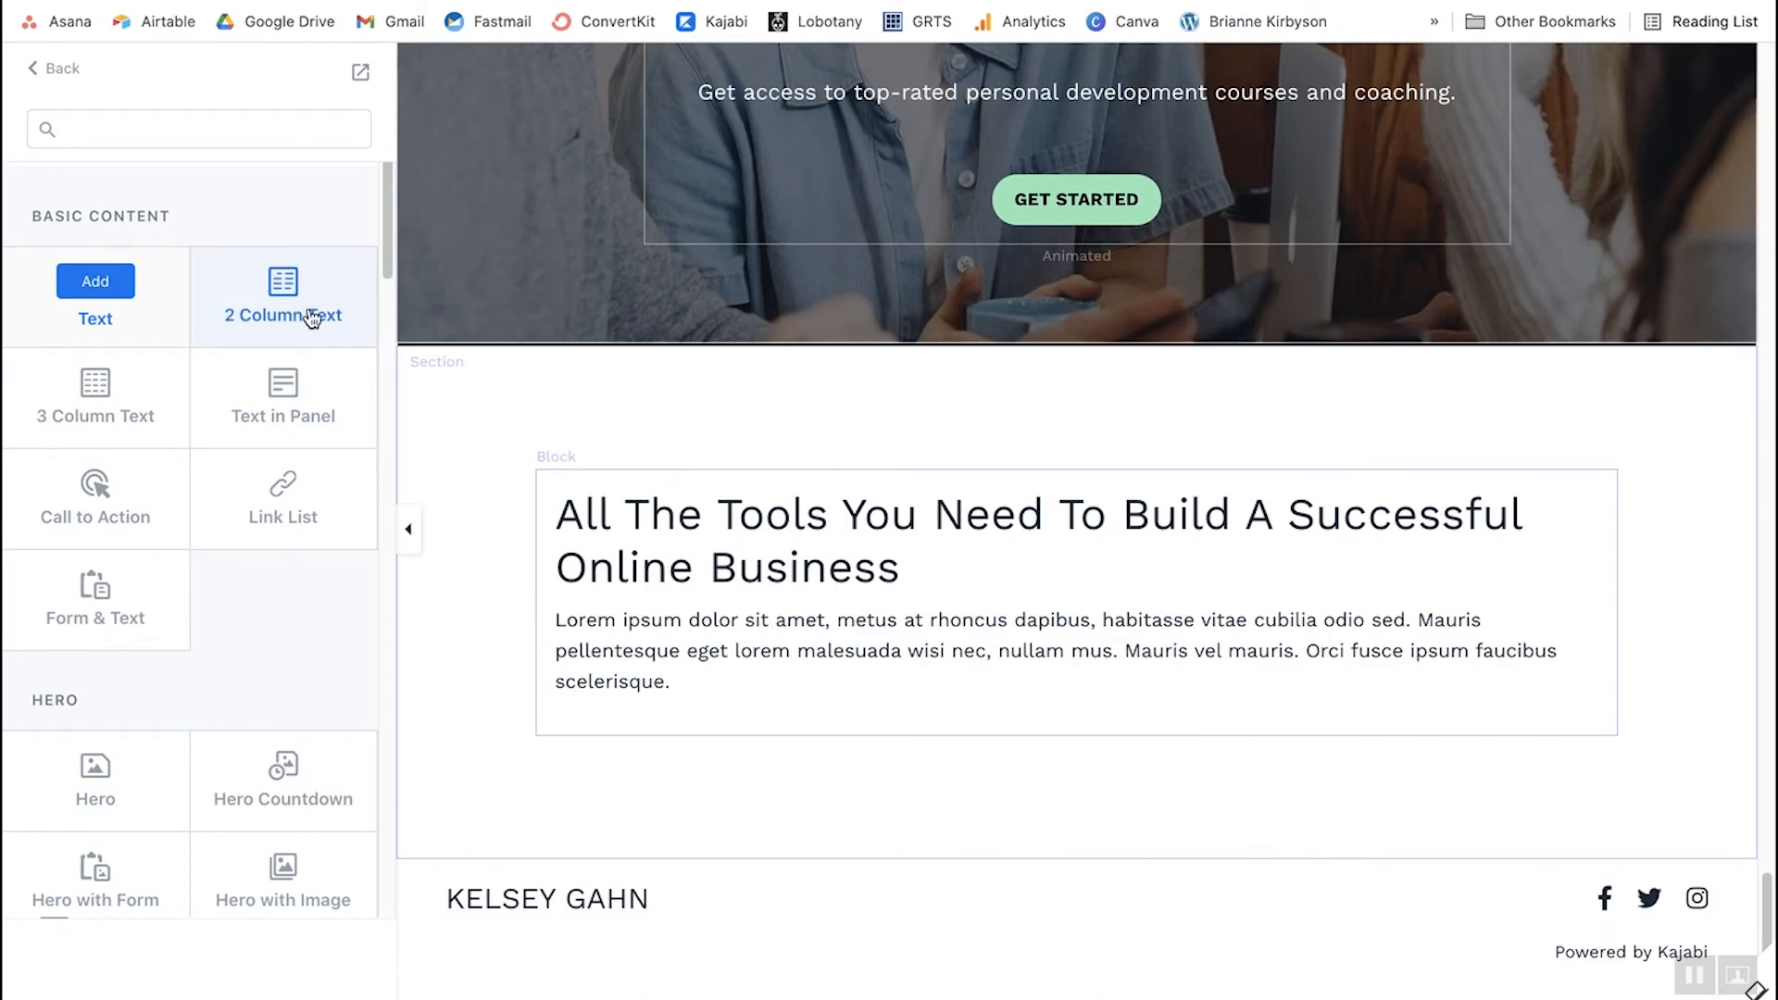
click(319, 316)
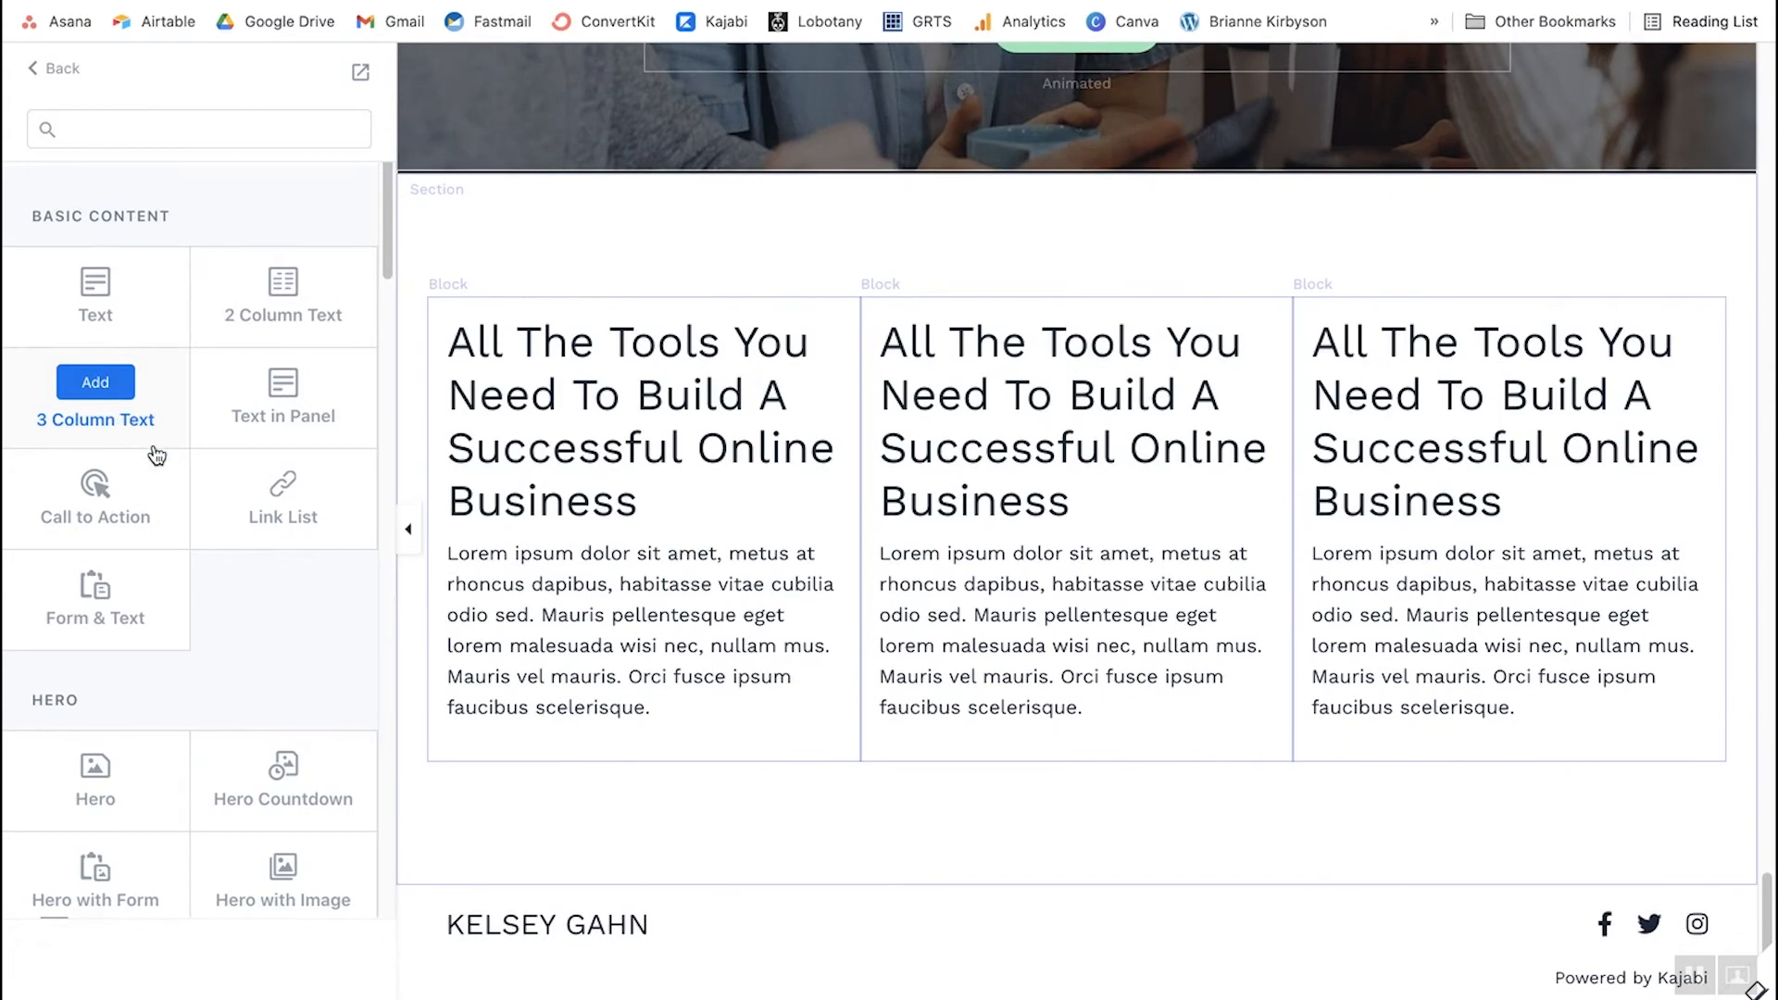
click(137, 500)
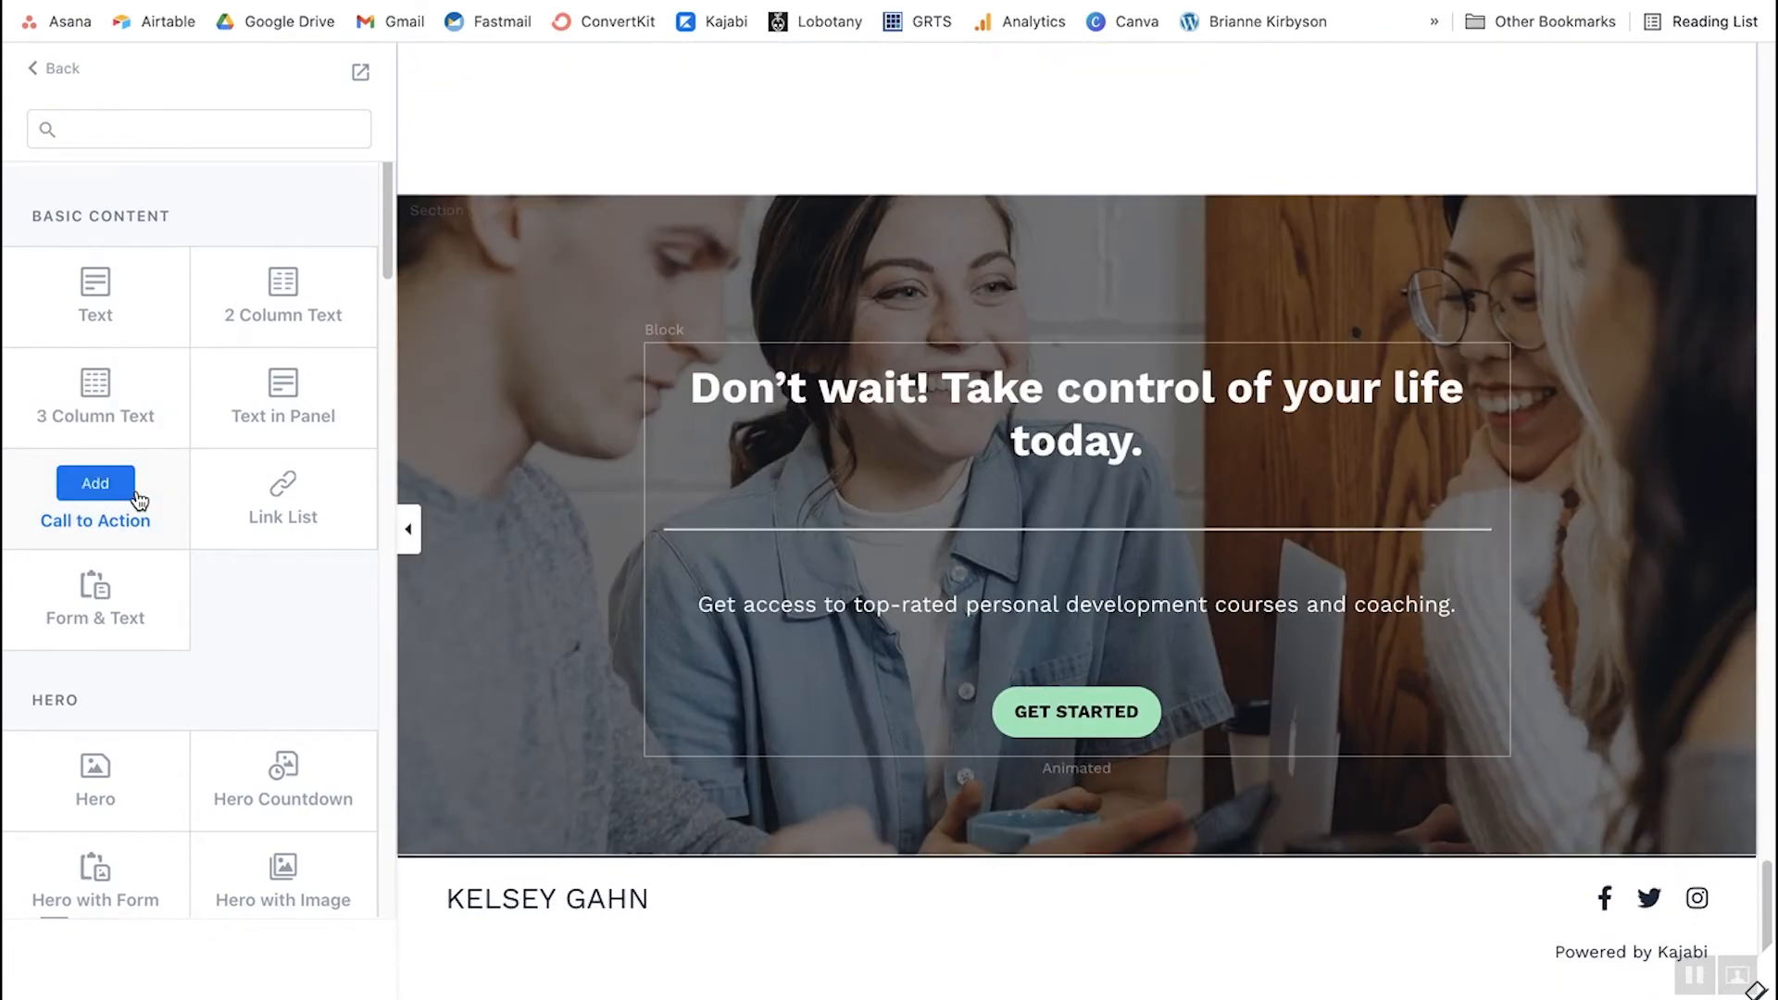
- Browse the remaining section types and add a Pricing Cards section at the end of the page
scroll(278, 356, down, 1)
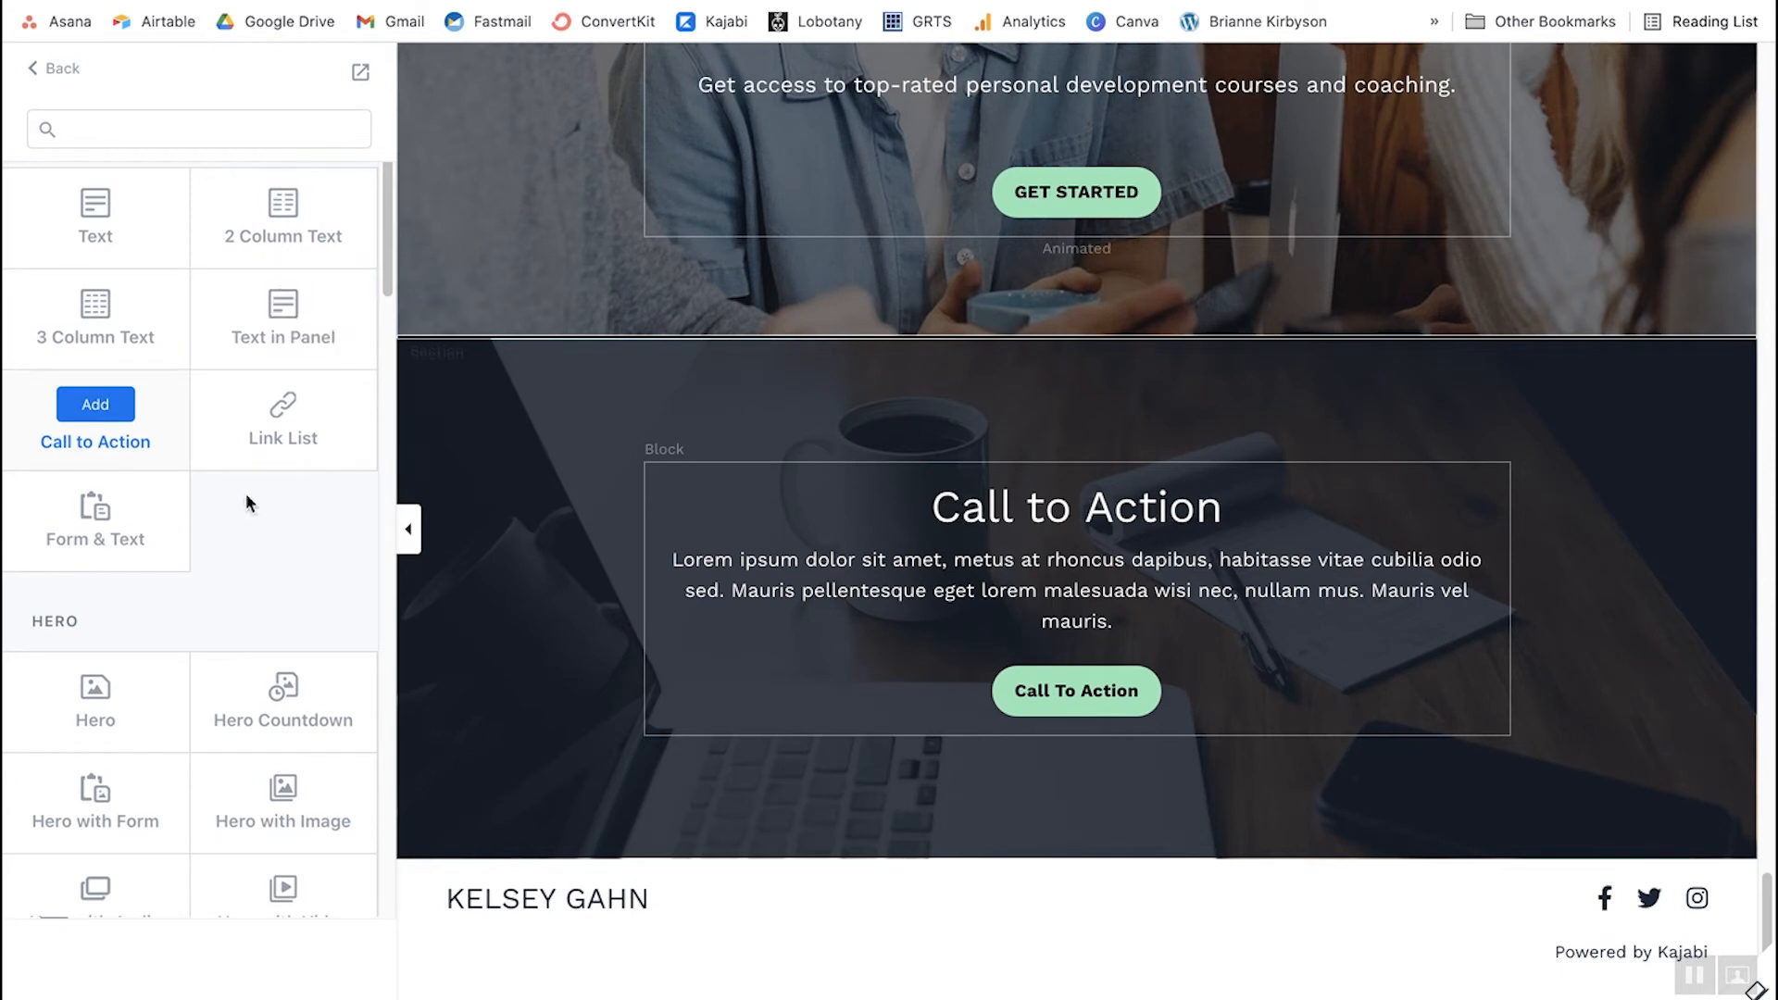
scroll(263, 493, down, 8)
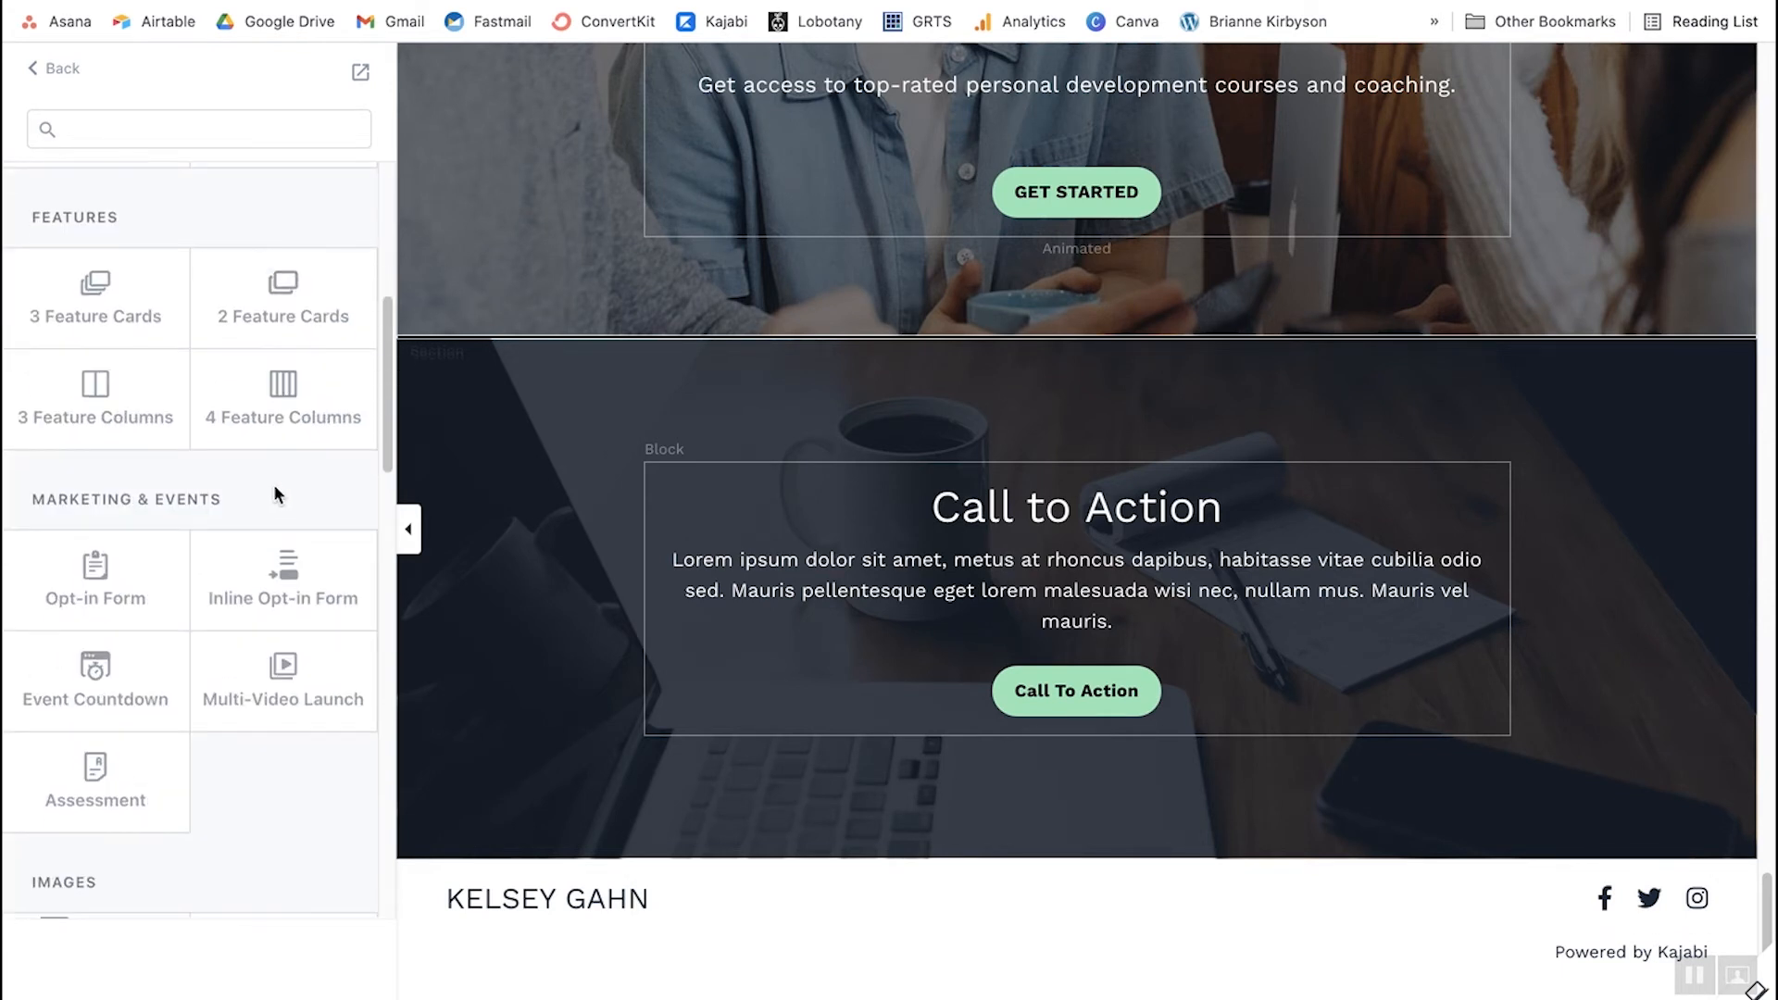
scroll(274, 487, down, 2)
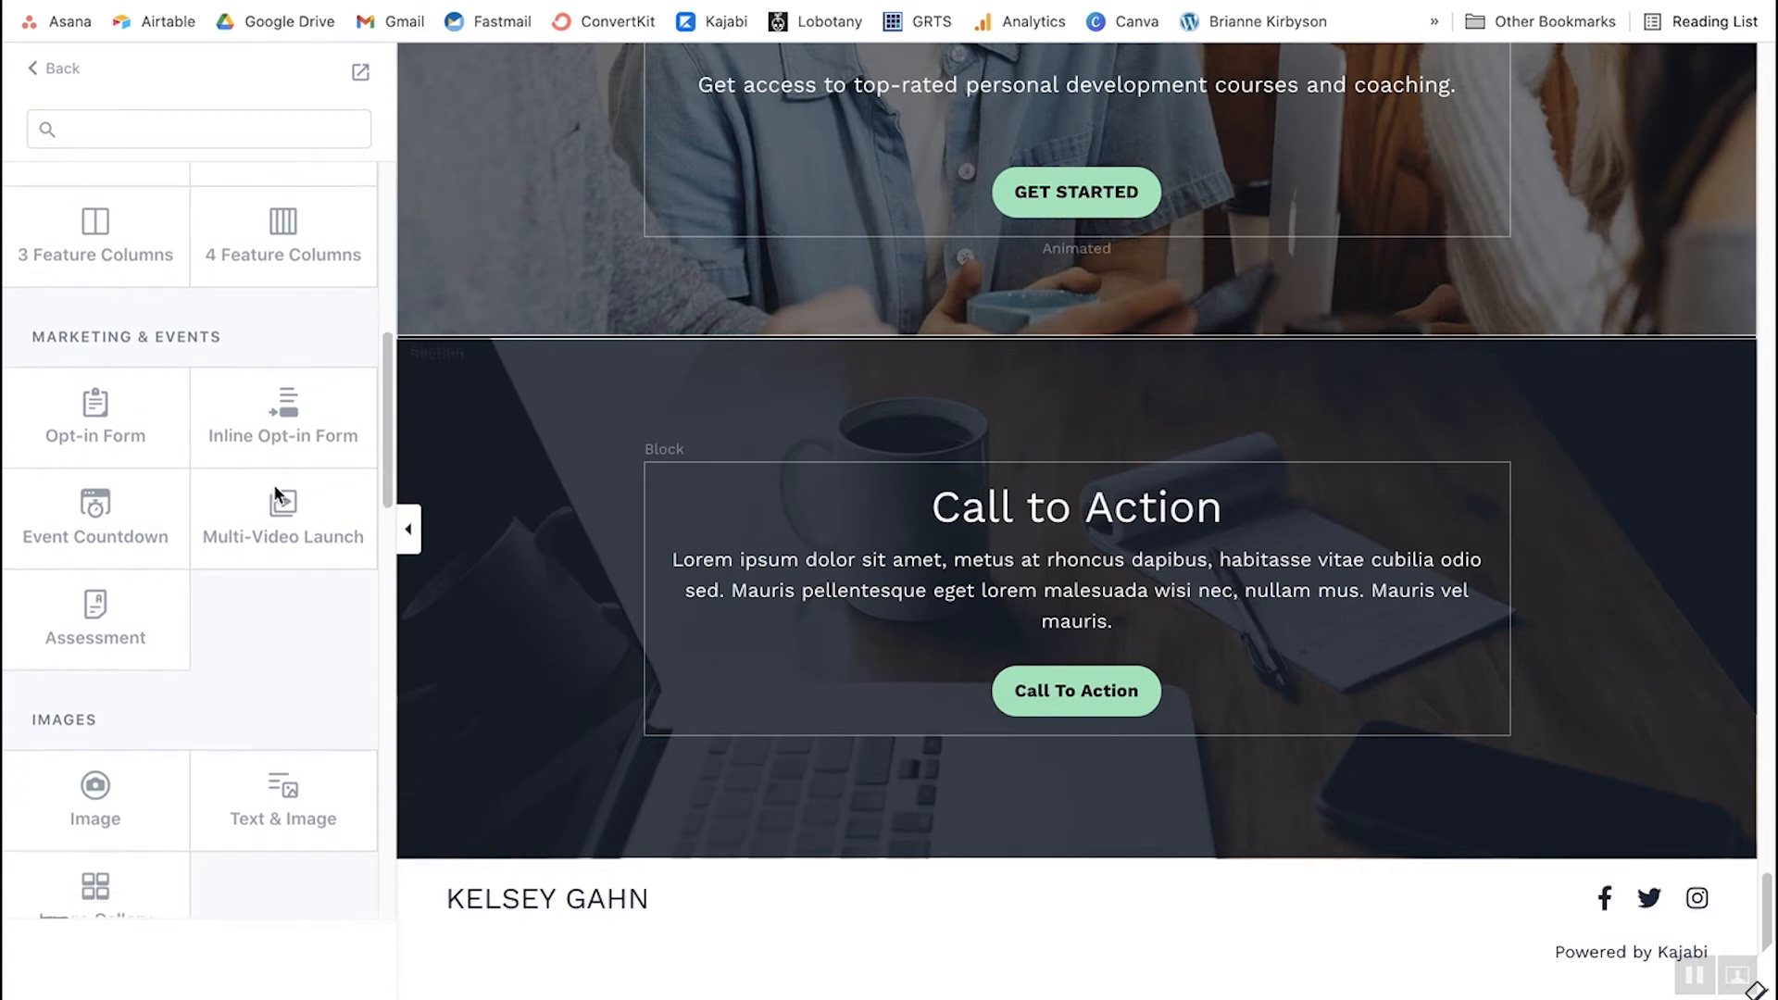
scroll(274, 491, down, 1)
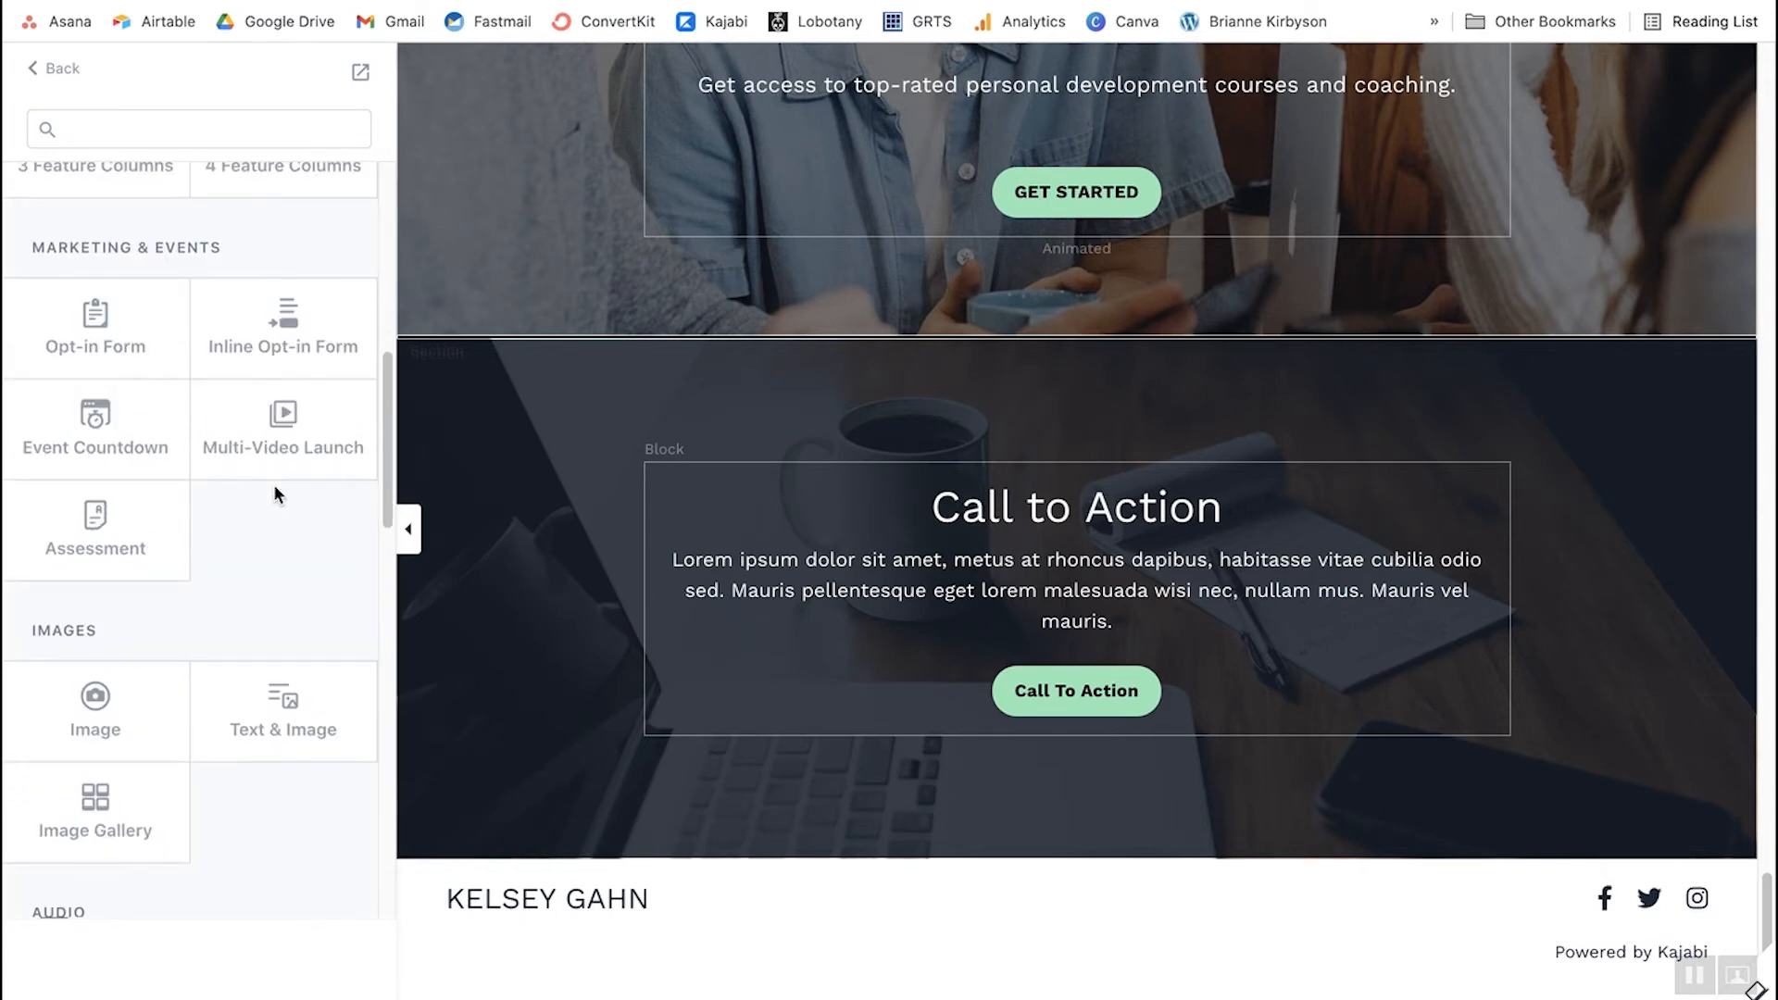
scroll(275, 487, down, 12)
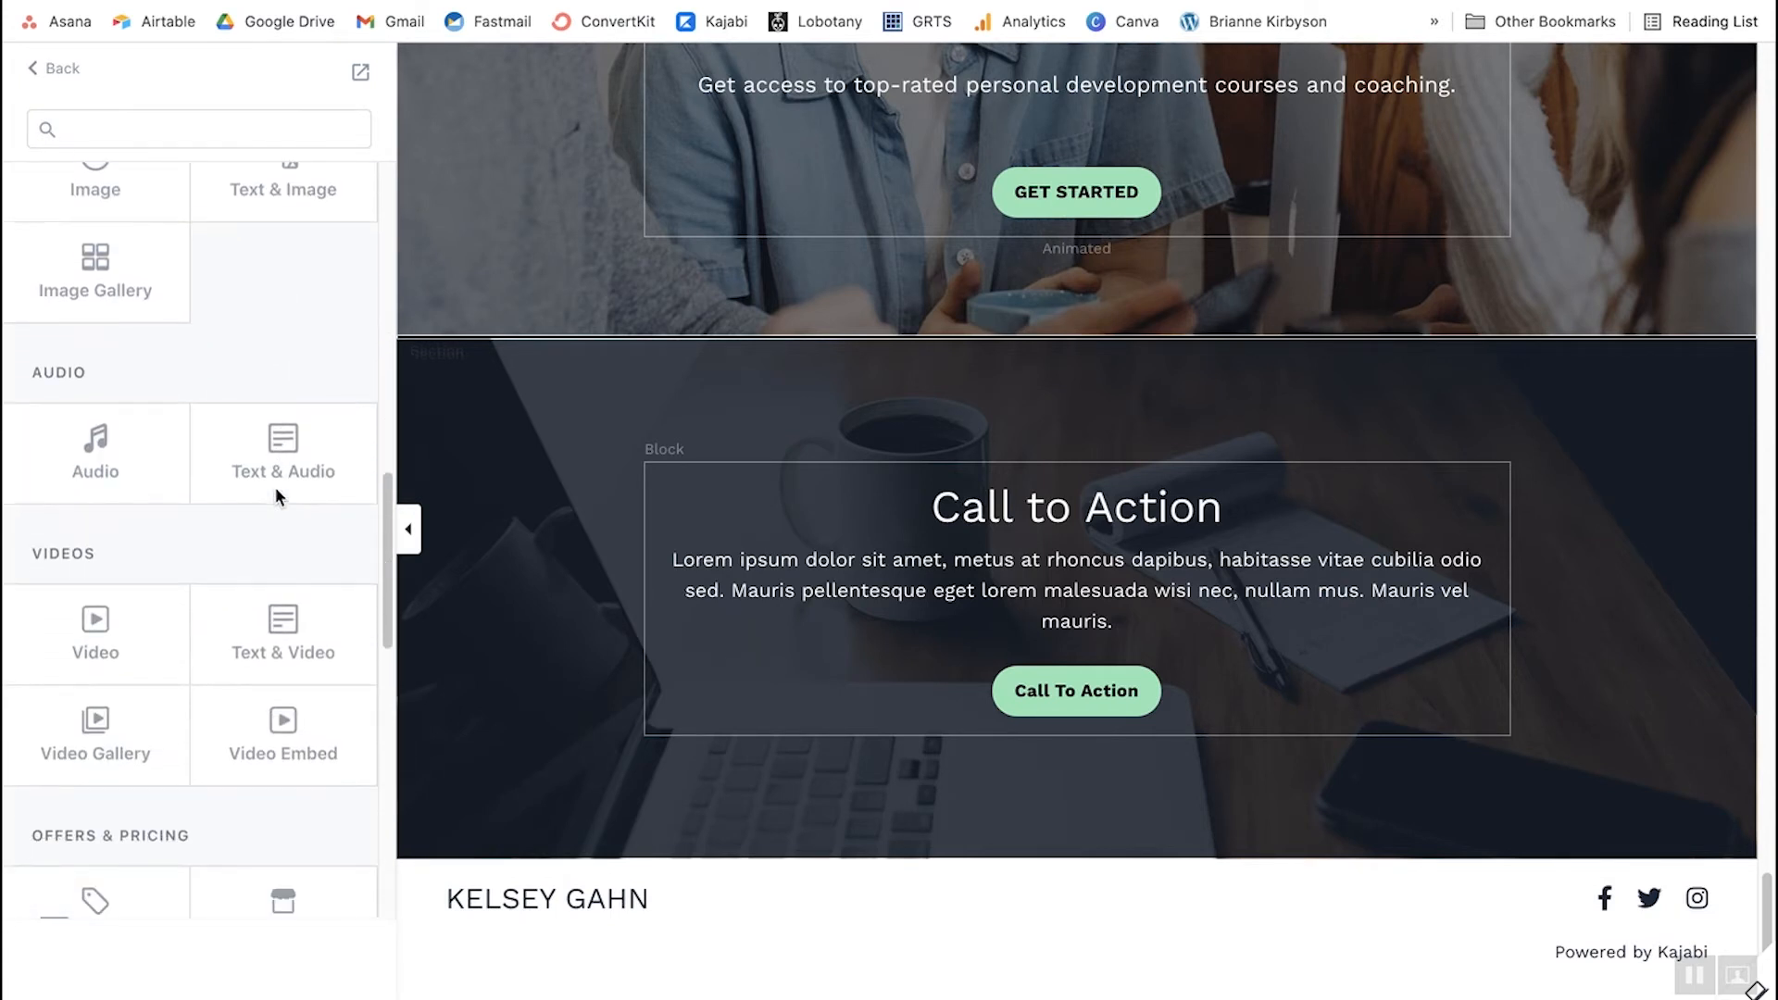
click(117, 471)
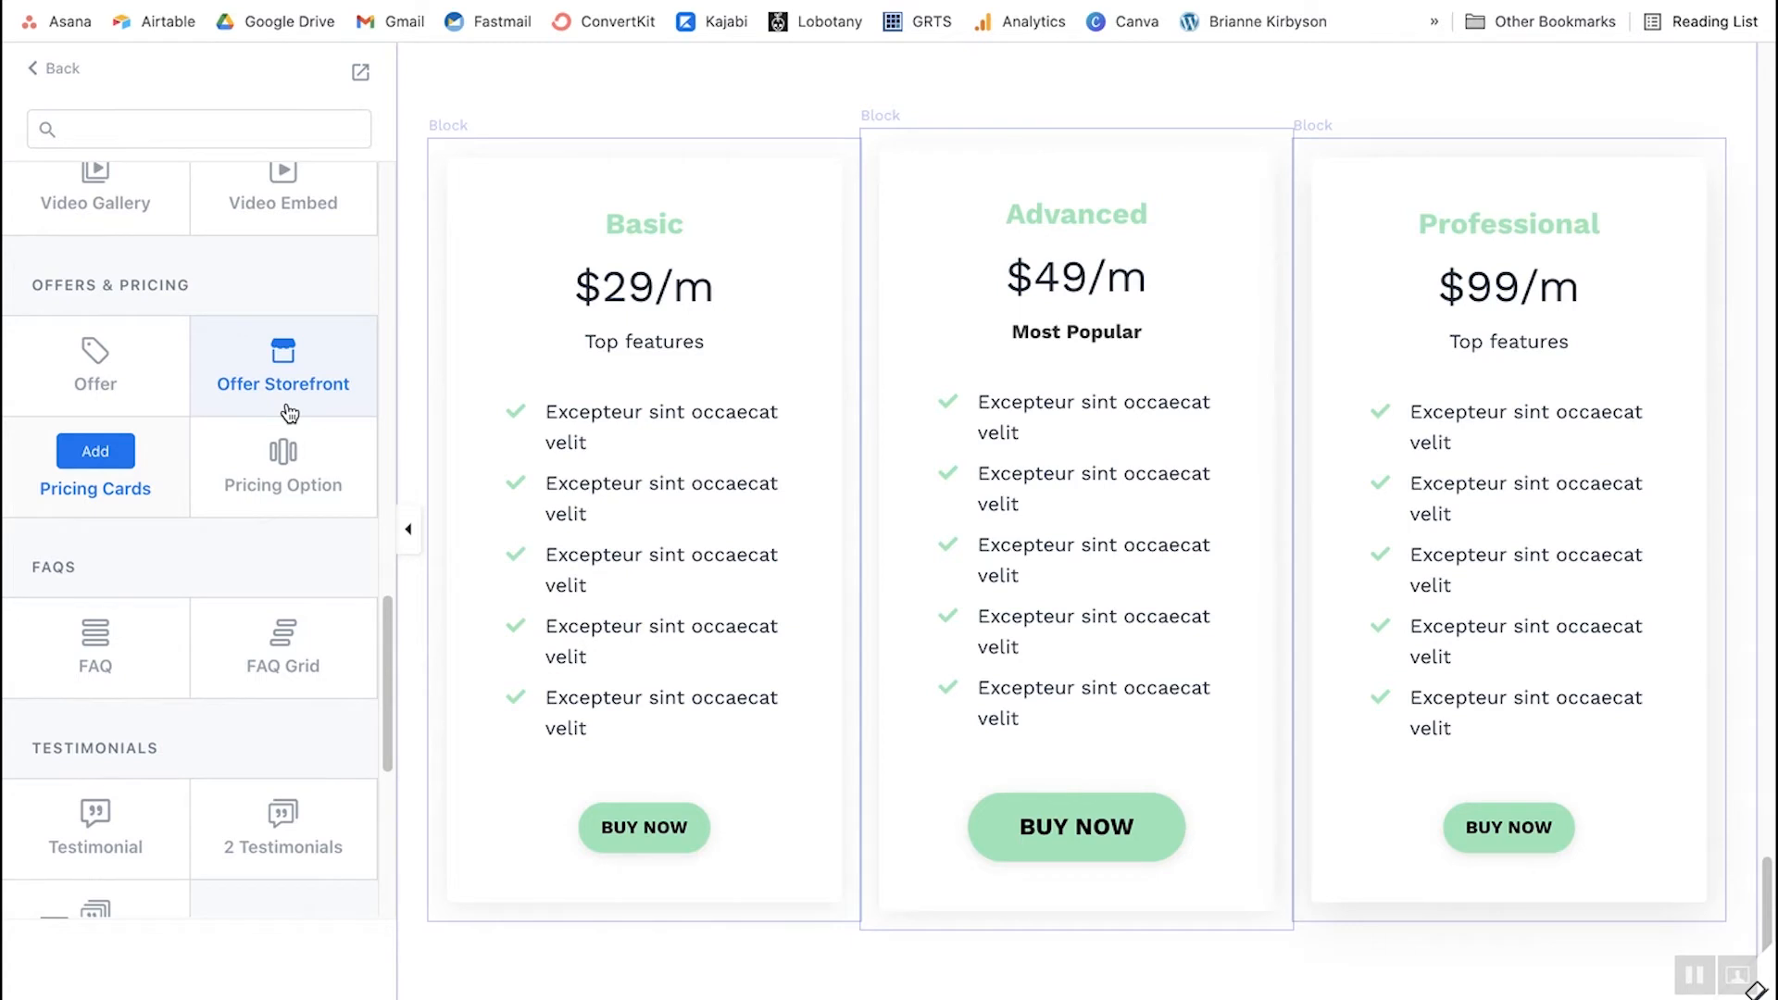
click(122, 470)
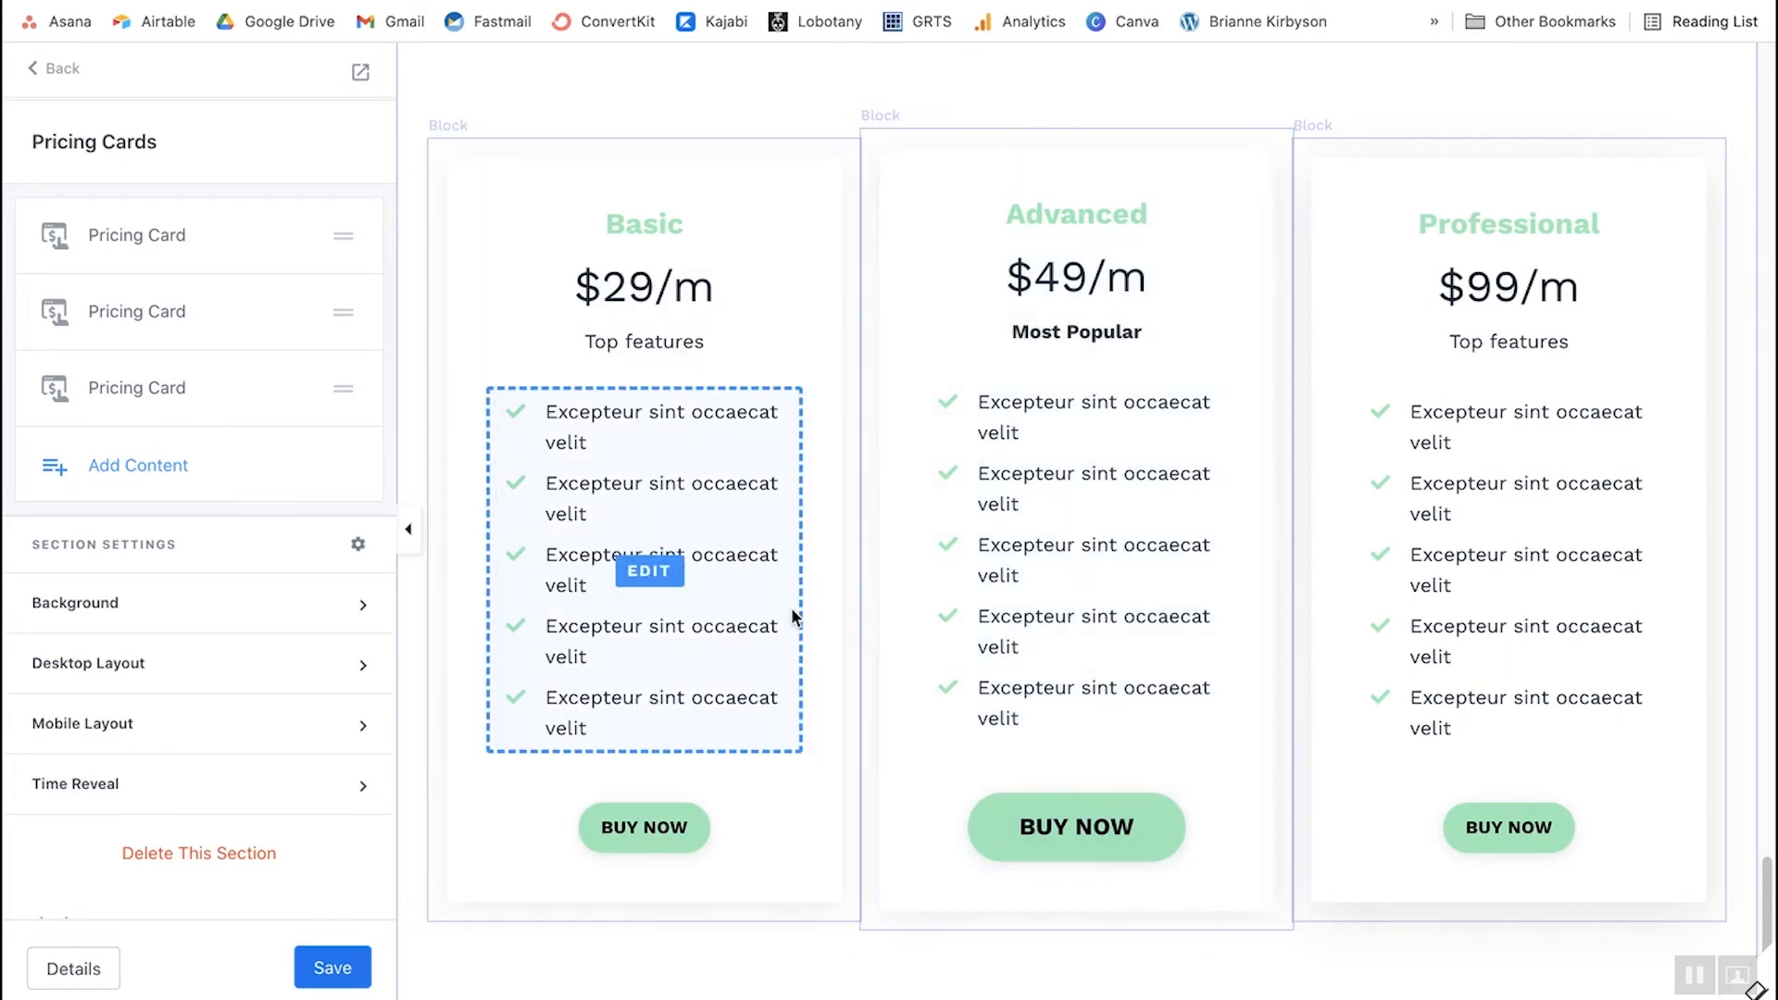
- Move the Professional pricing card to first place, ahead of Basic and Advanced, and open its settings
scroll(547, 275, up, 3)
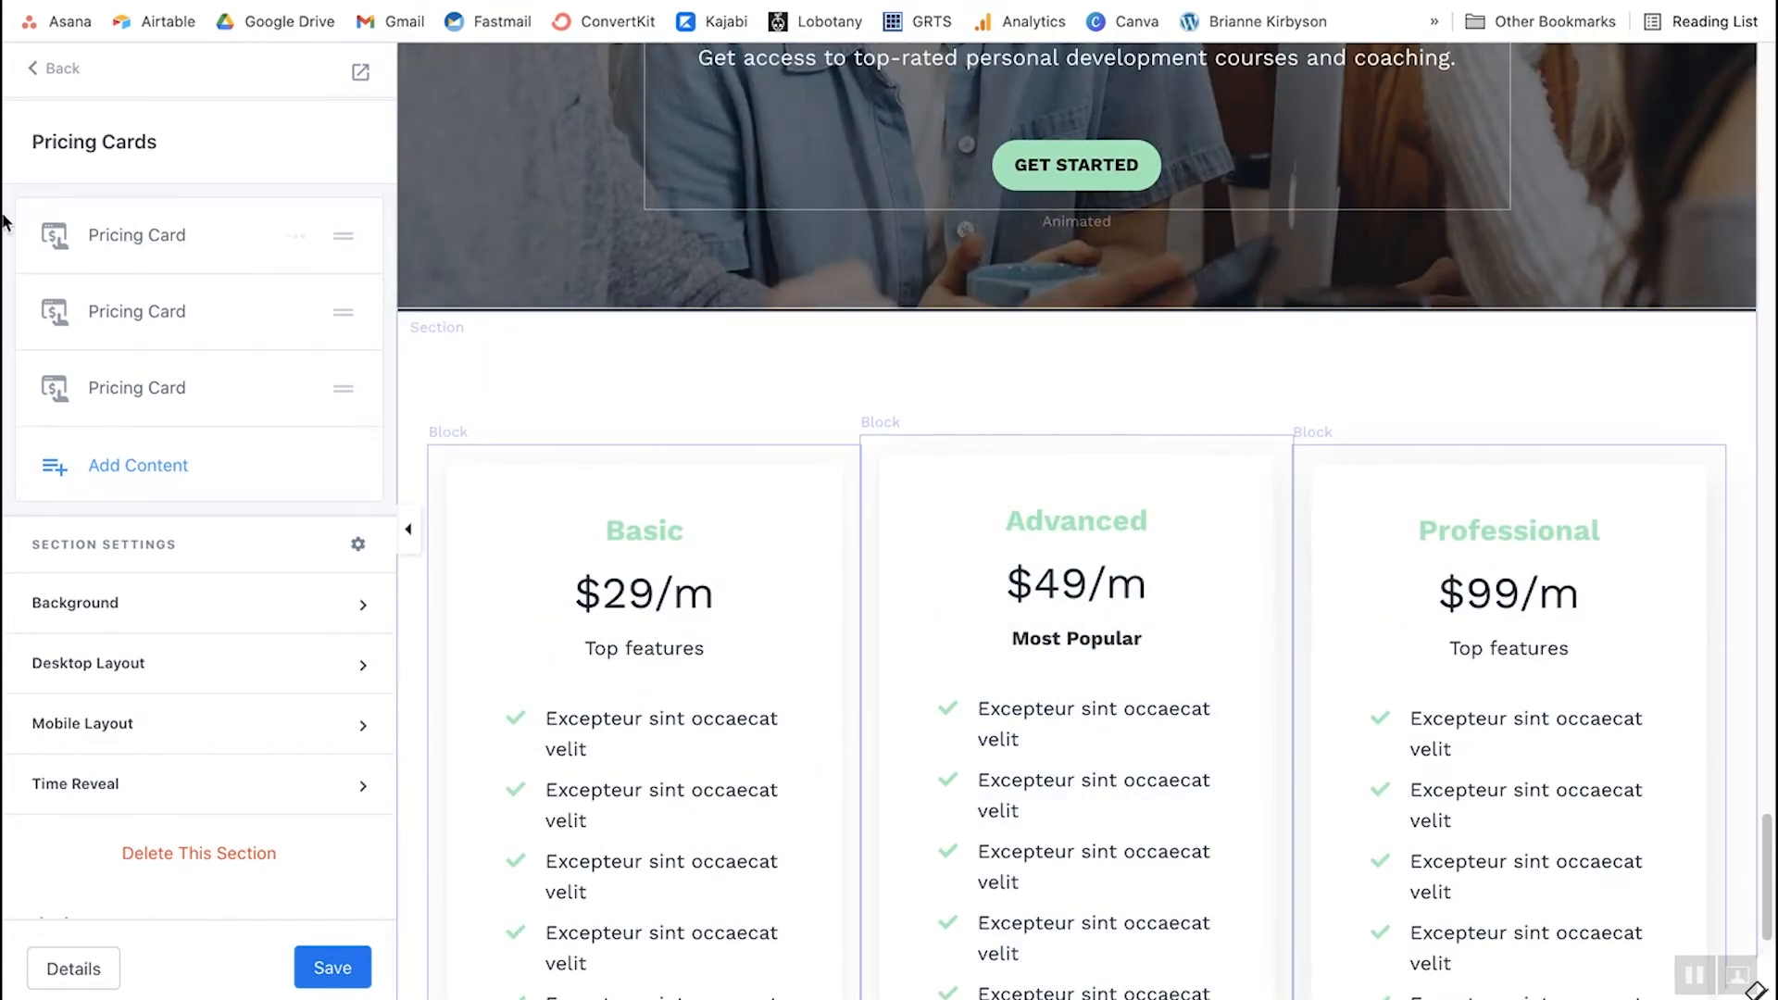
scroll(580, 438, down, 3)
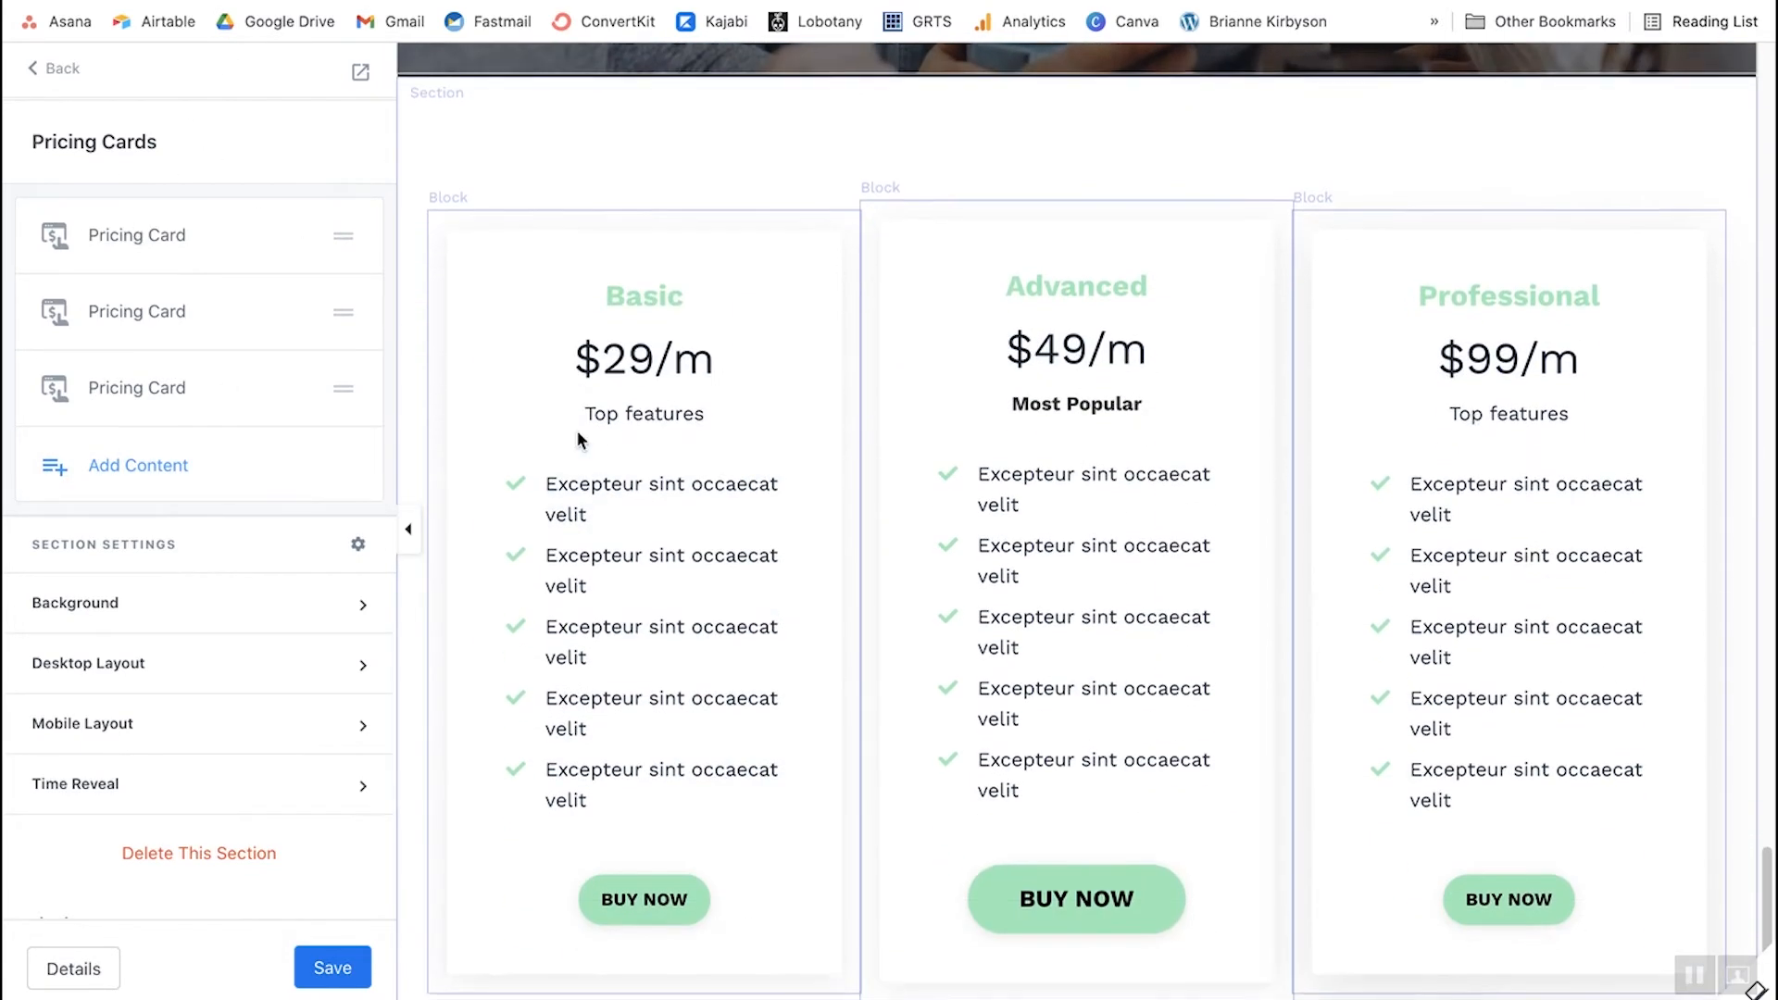
drag(343, 385, 333, 305)
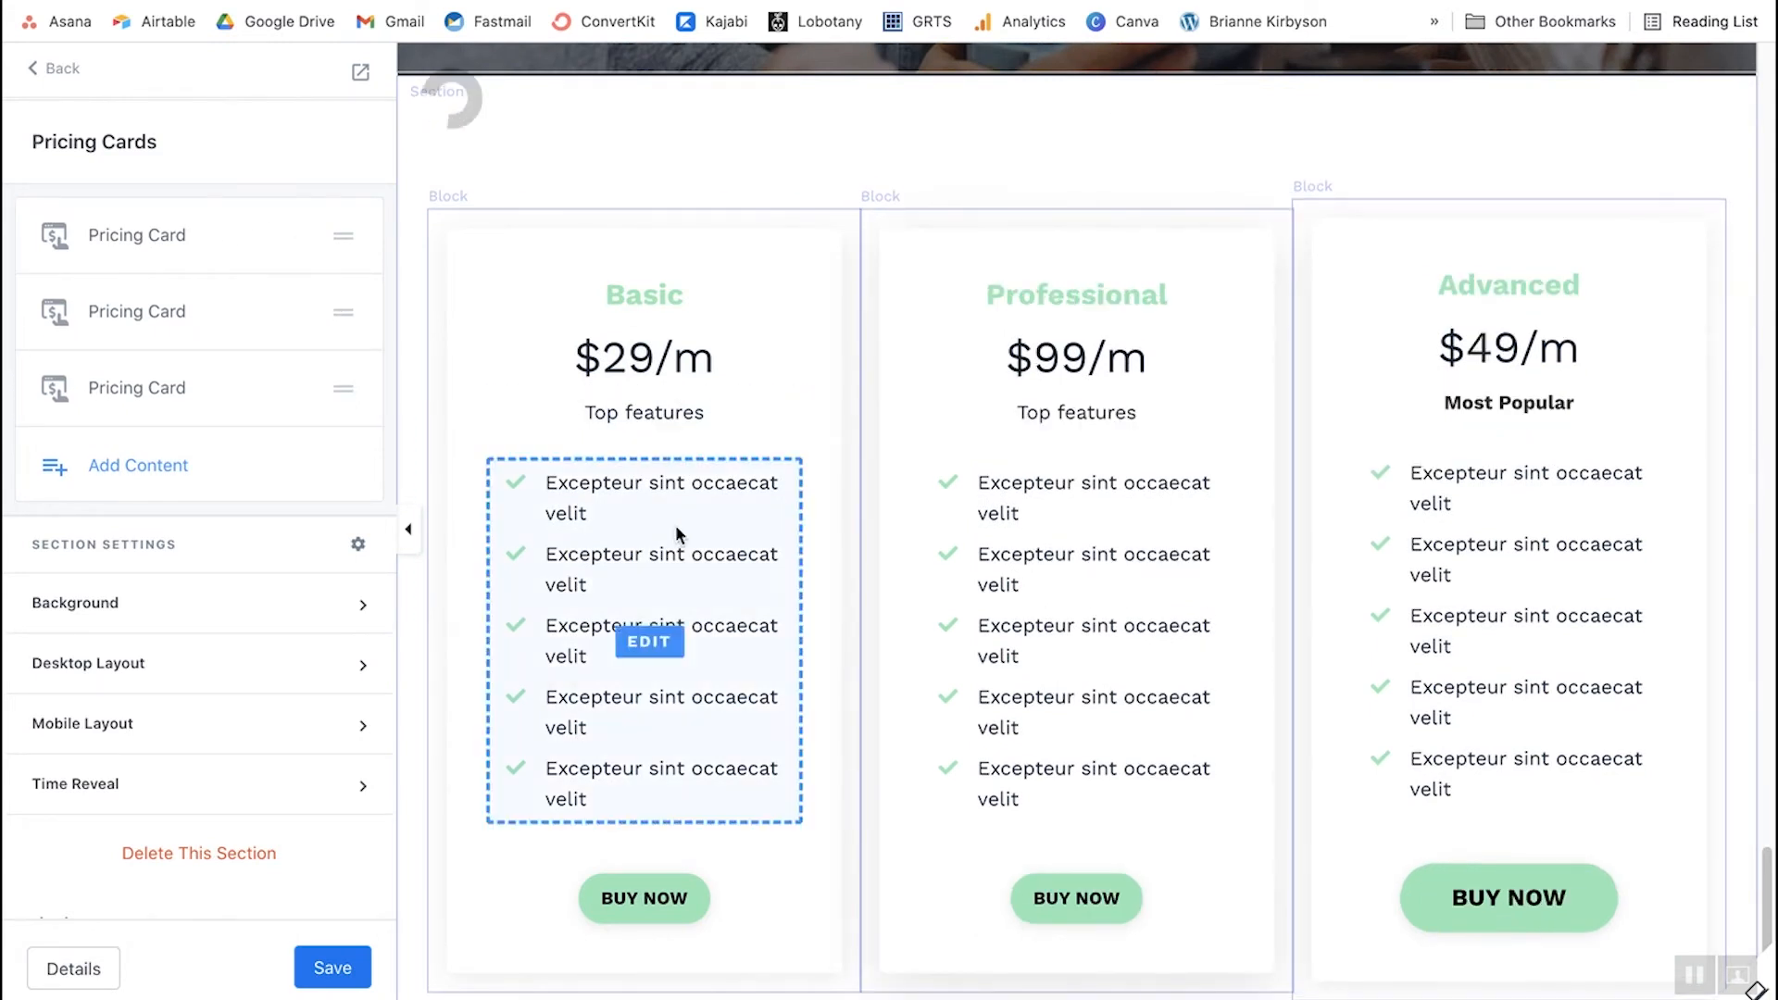
click(137, 236)
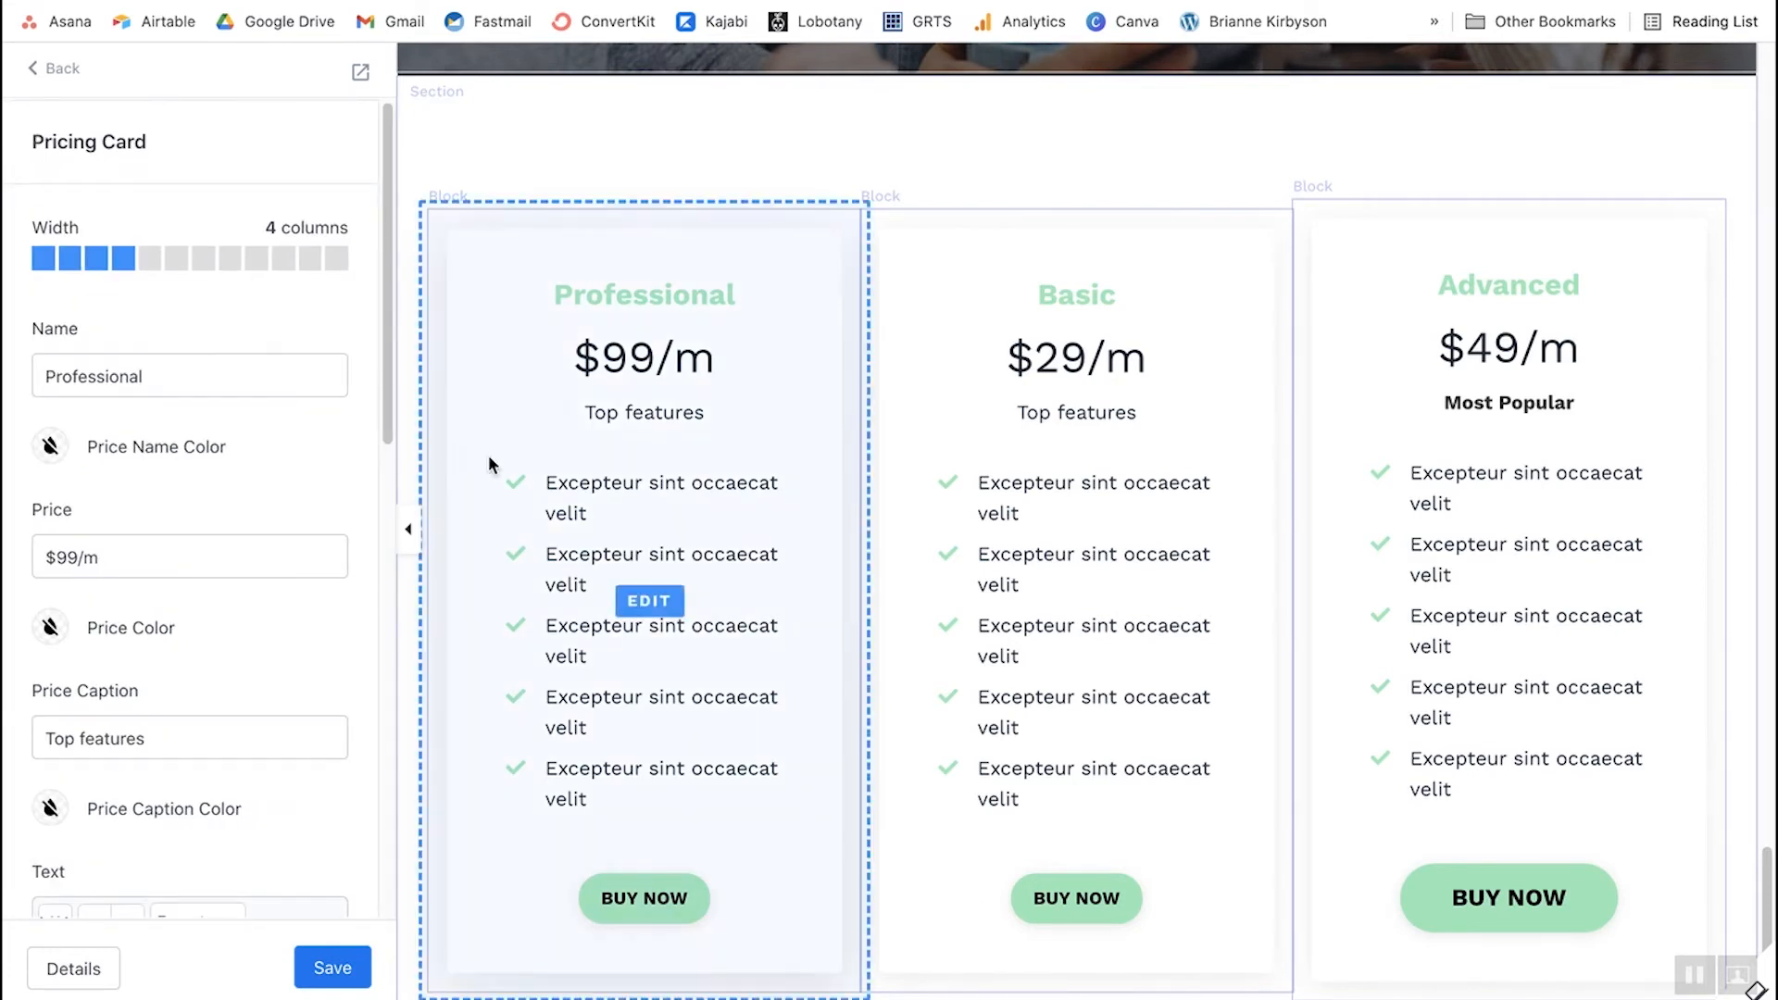
scroll(611, 555, down, 3)
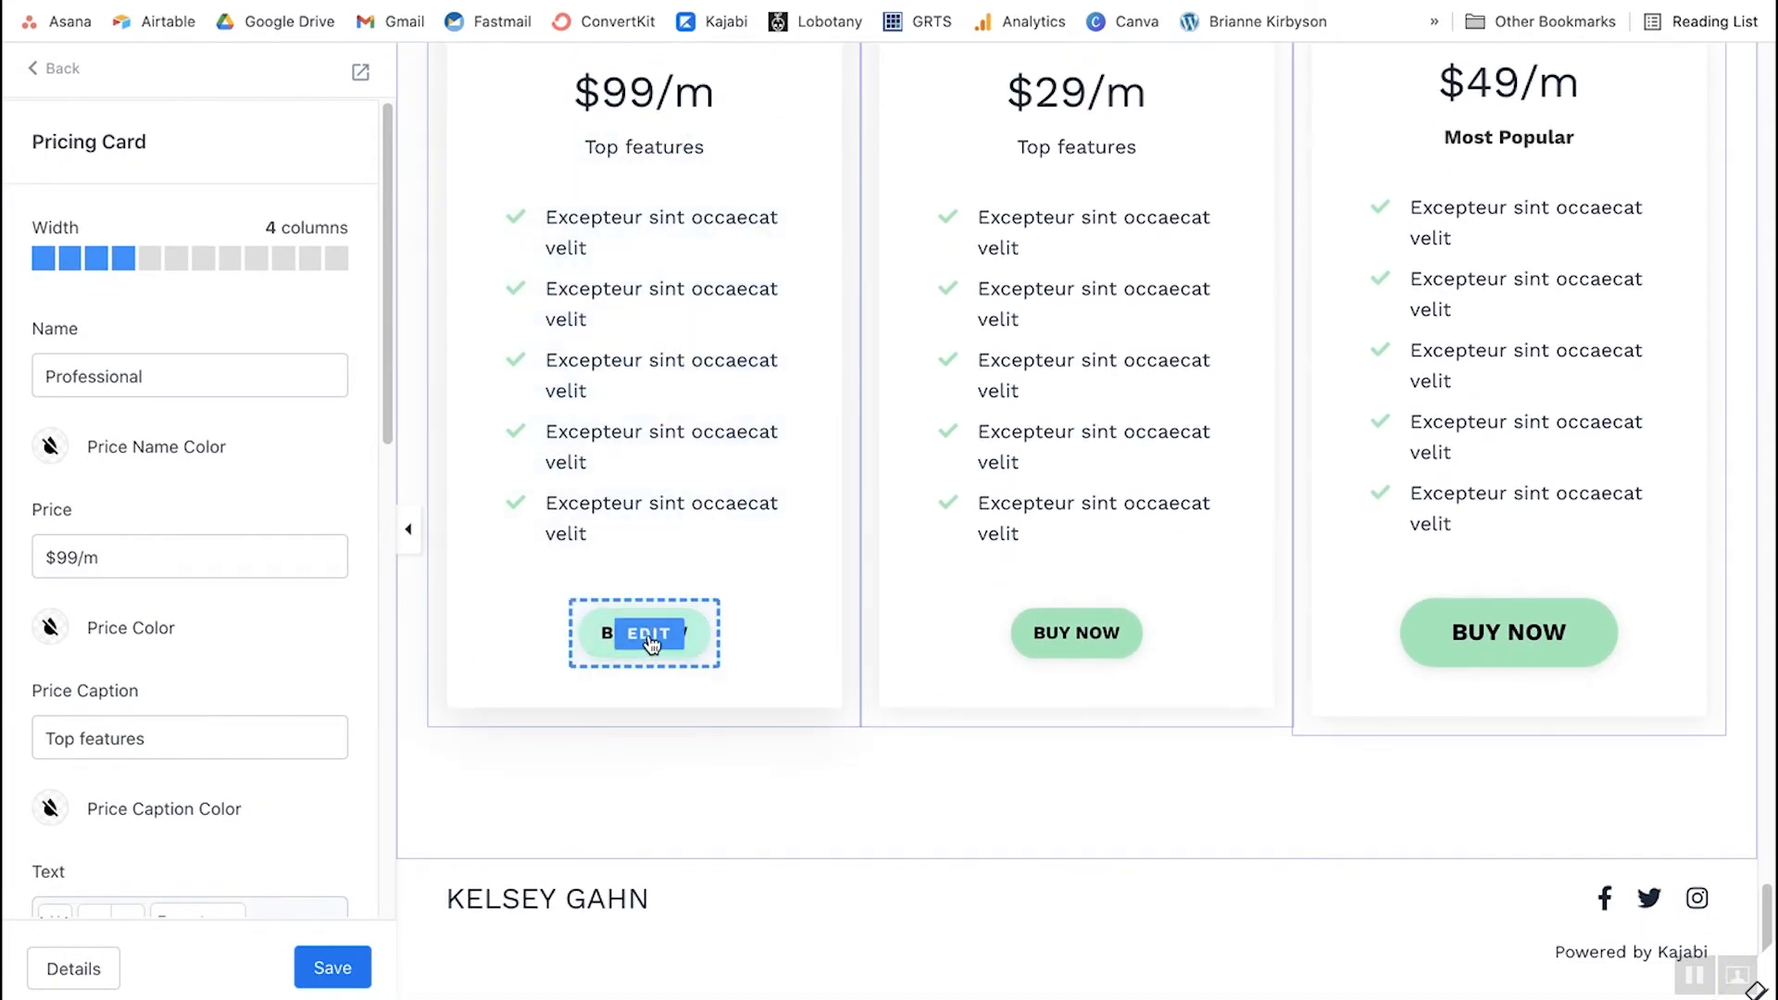
- Open the Professional card's Buy Now button settings, and move the FAQ section directly above the Pricing Cards section
click(630, 632)
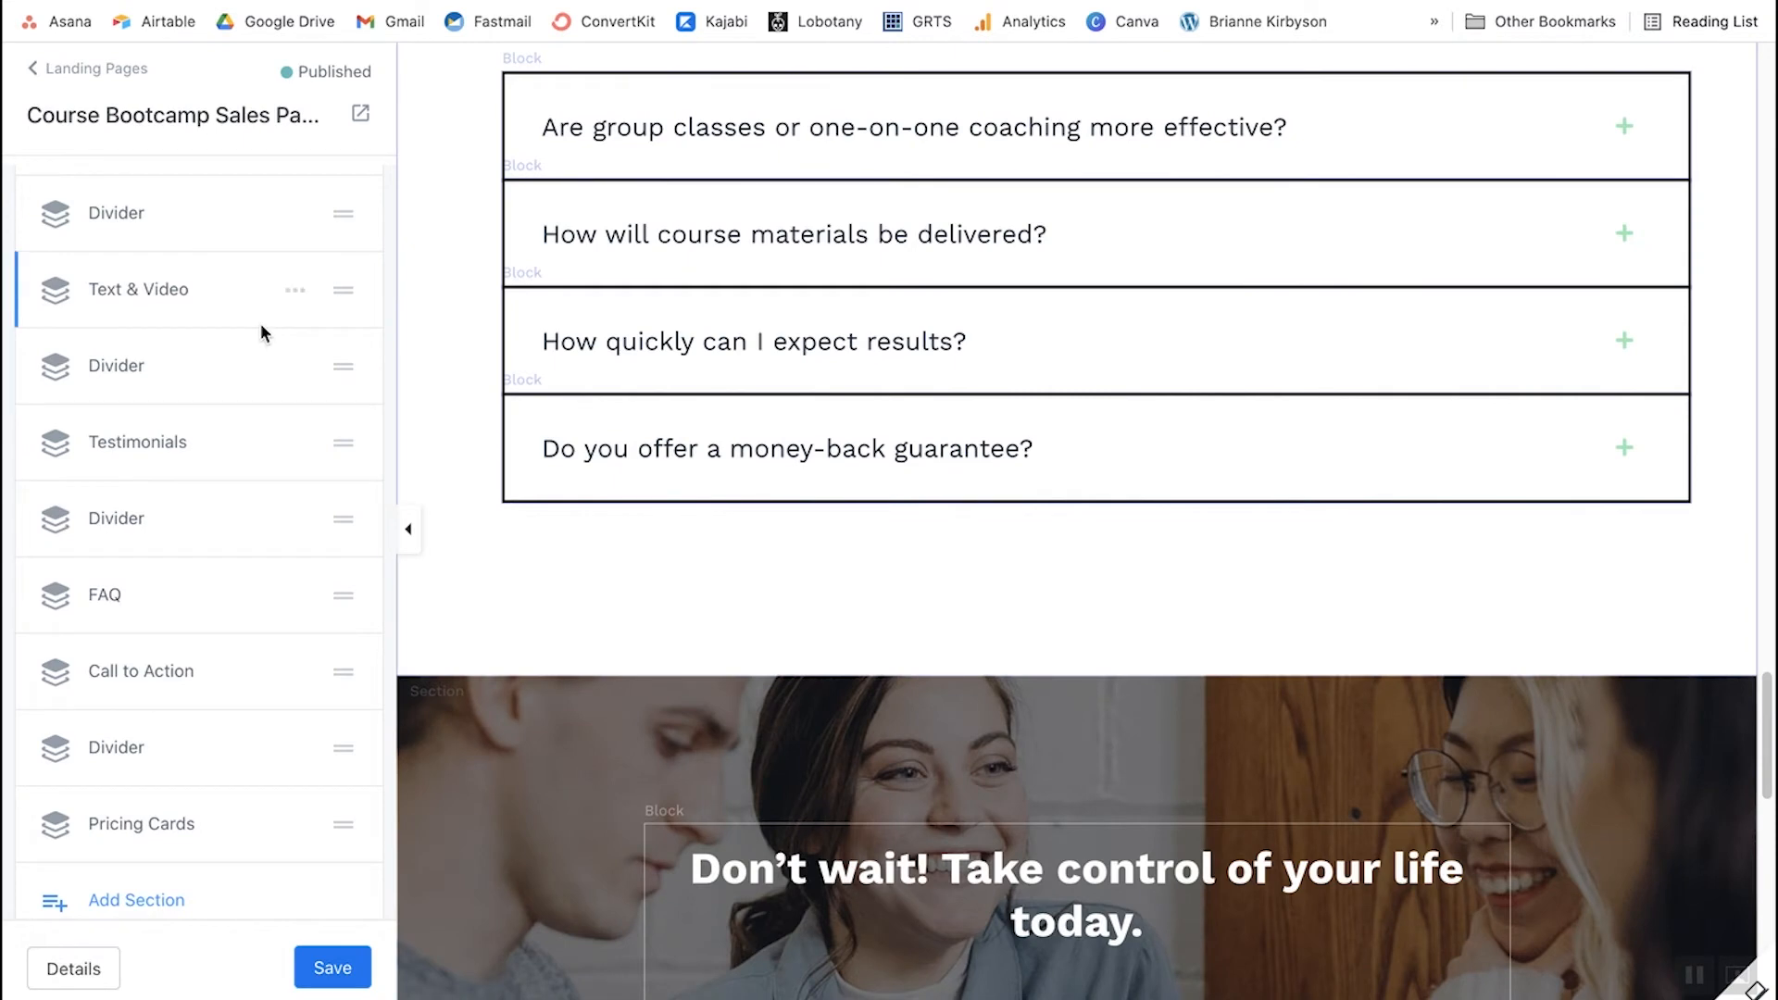
drag(345, 598, 336, 760)
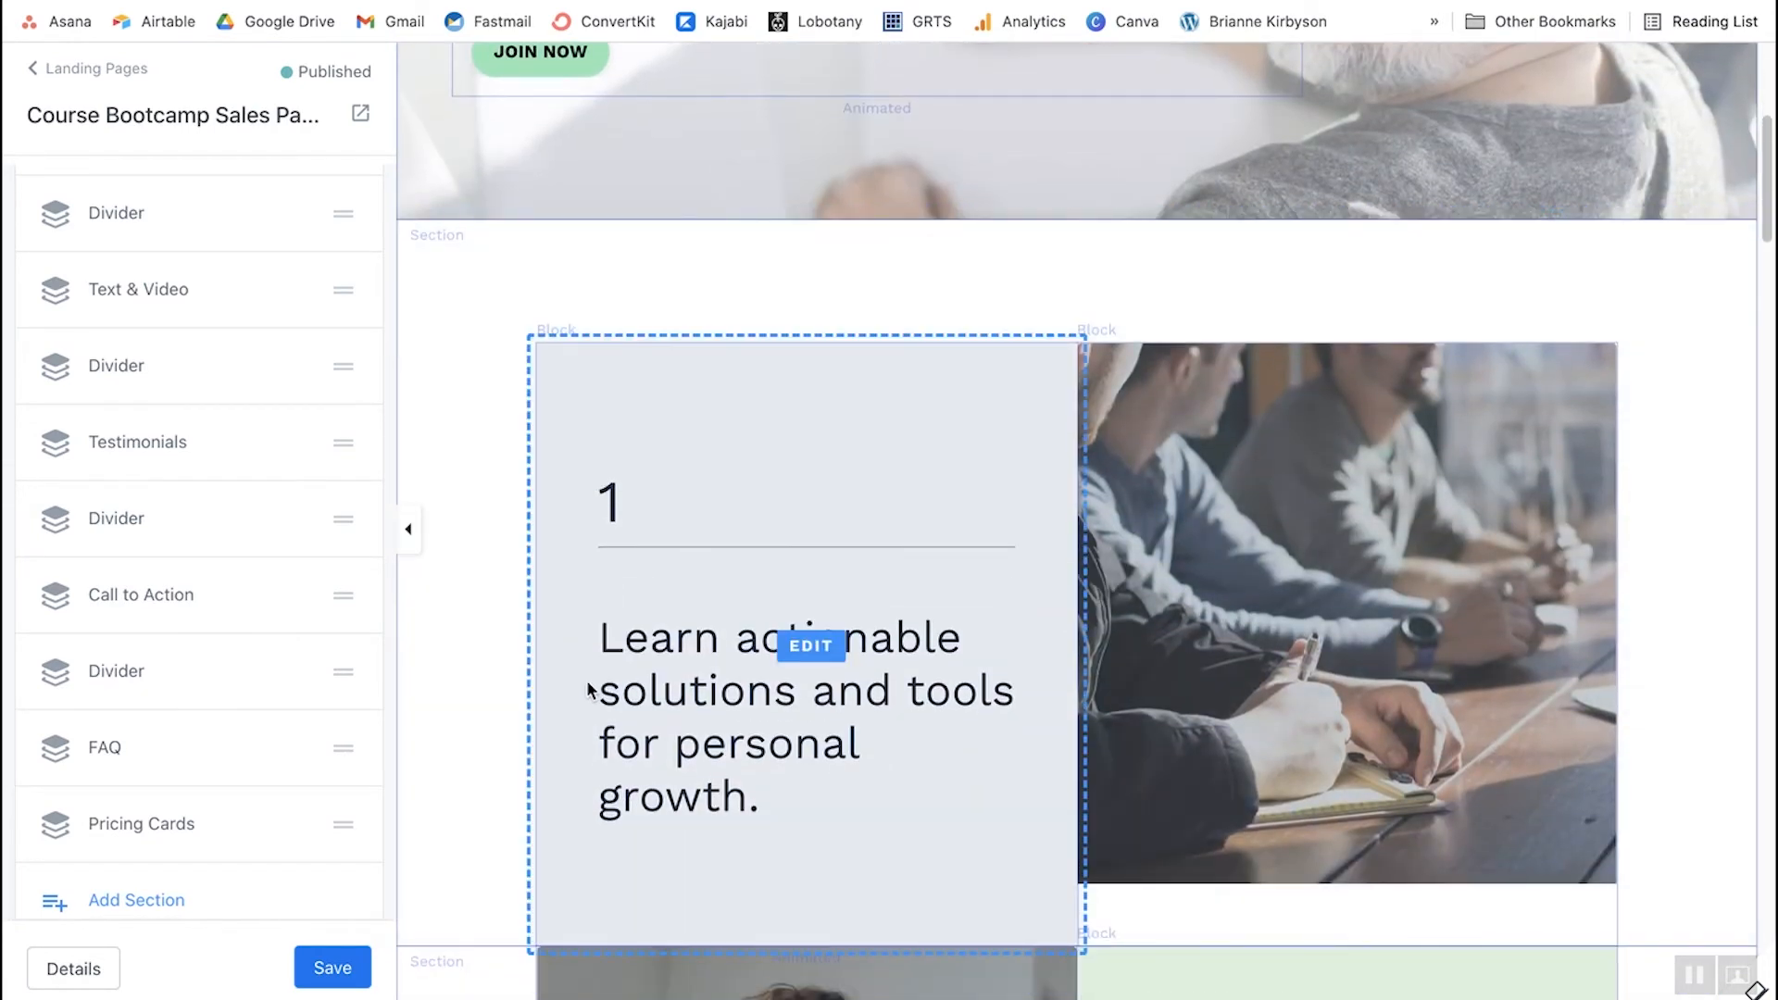
- Change the text color of the number 1 in the Feature card 1 block to red
click(814, 478)
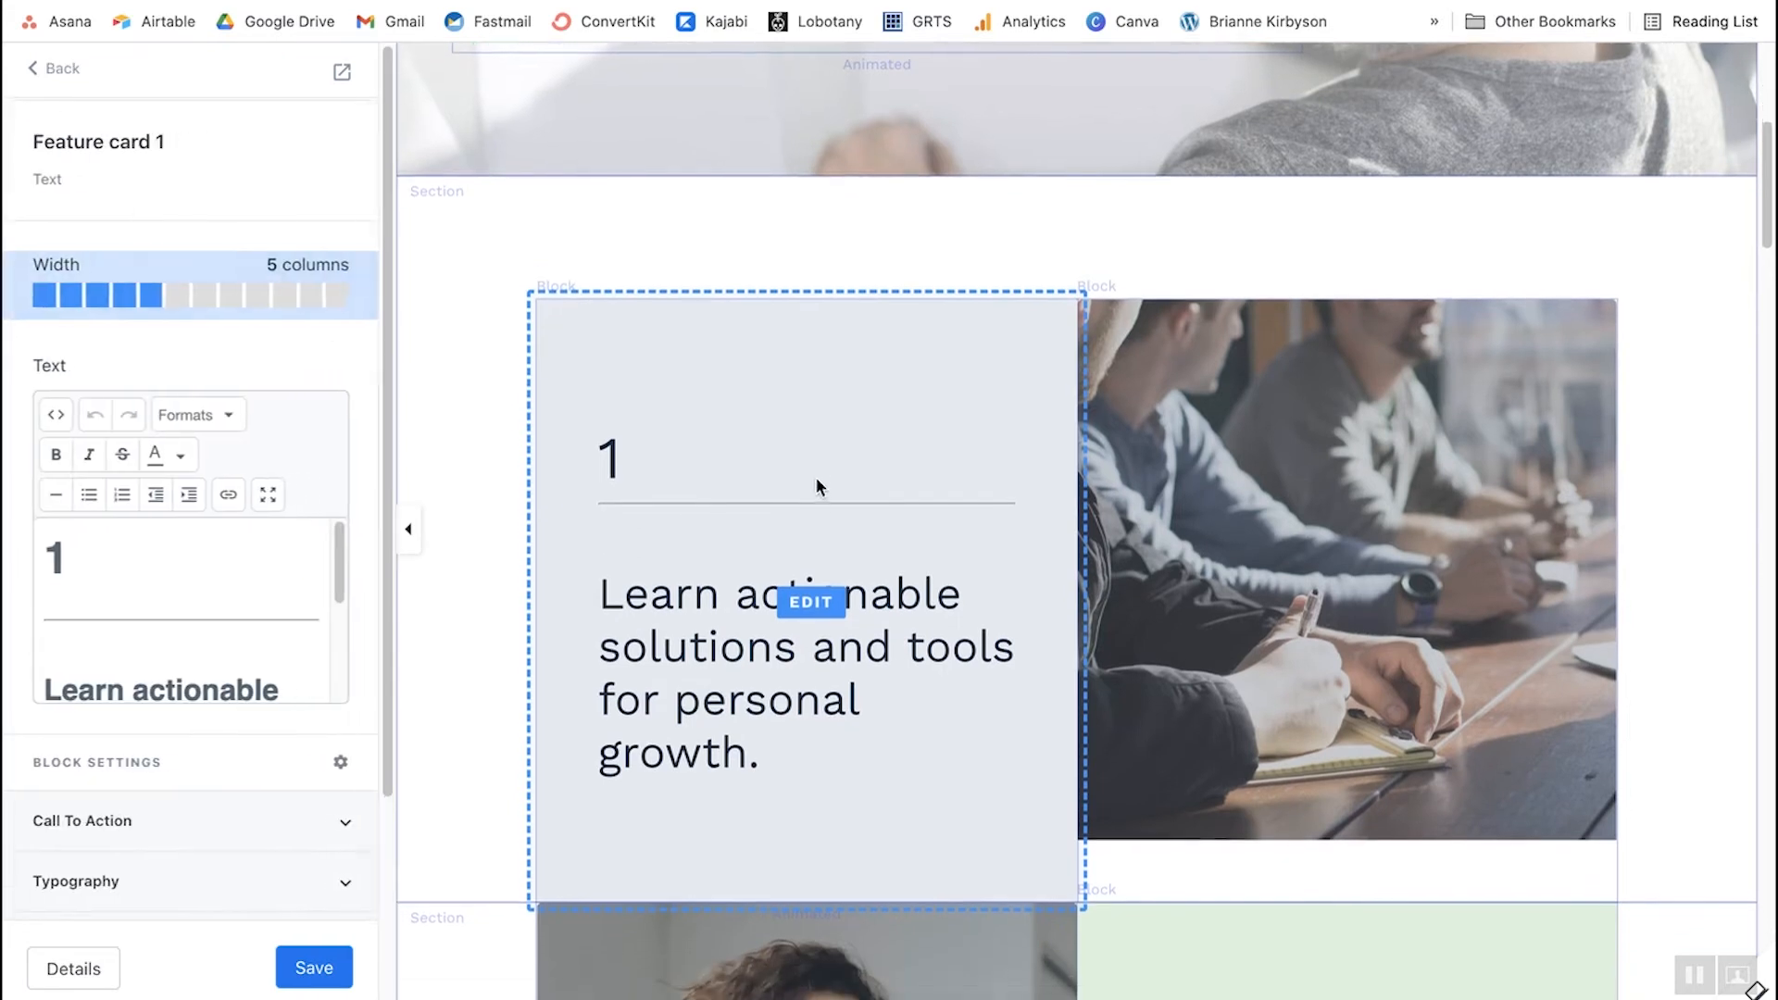
scroll(337, 575, down, 3)
drag(165, 656, 74, 568)
click(204, 635)
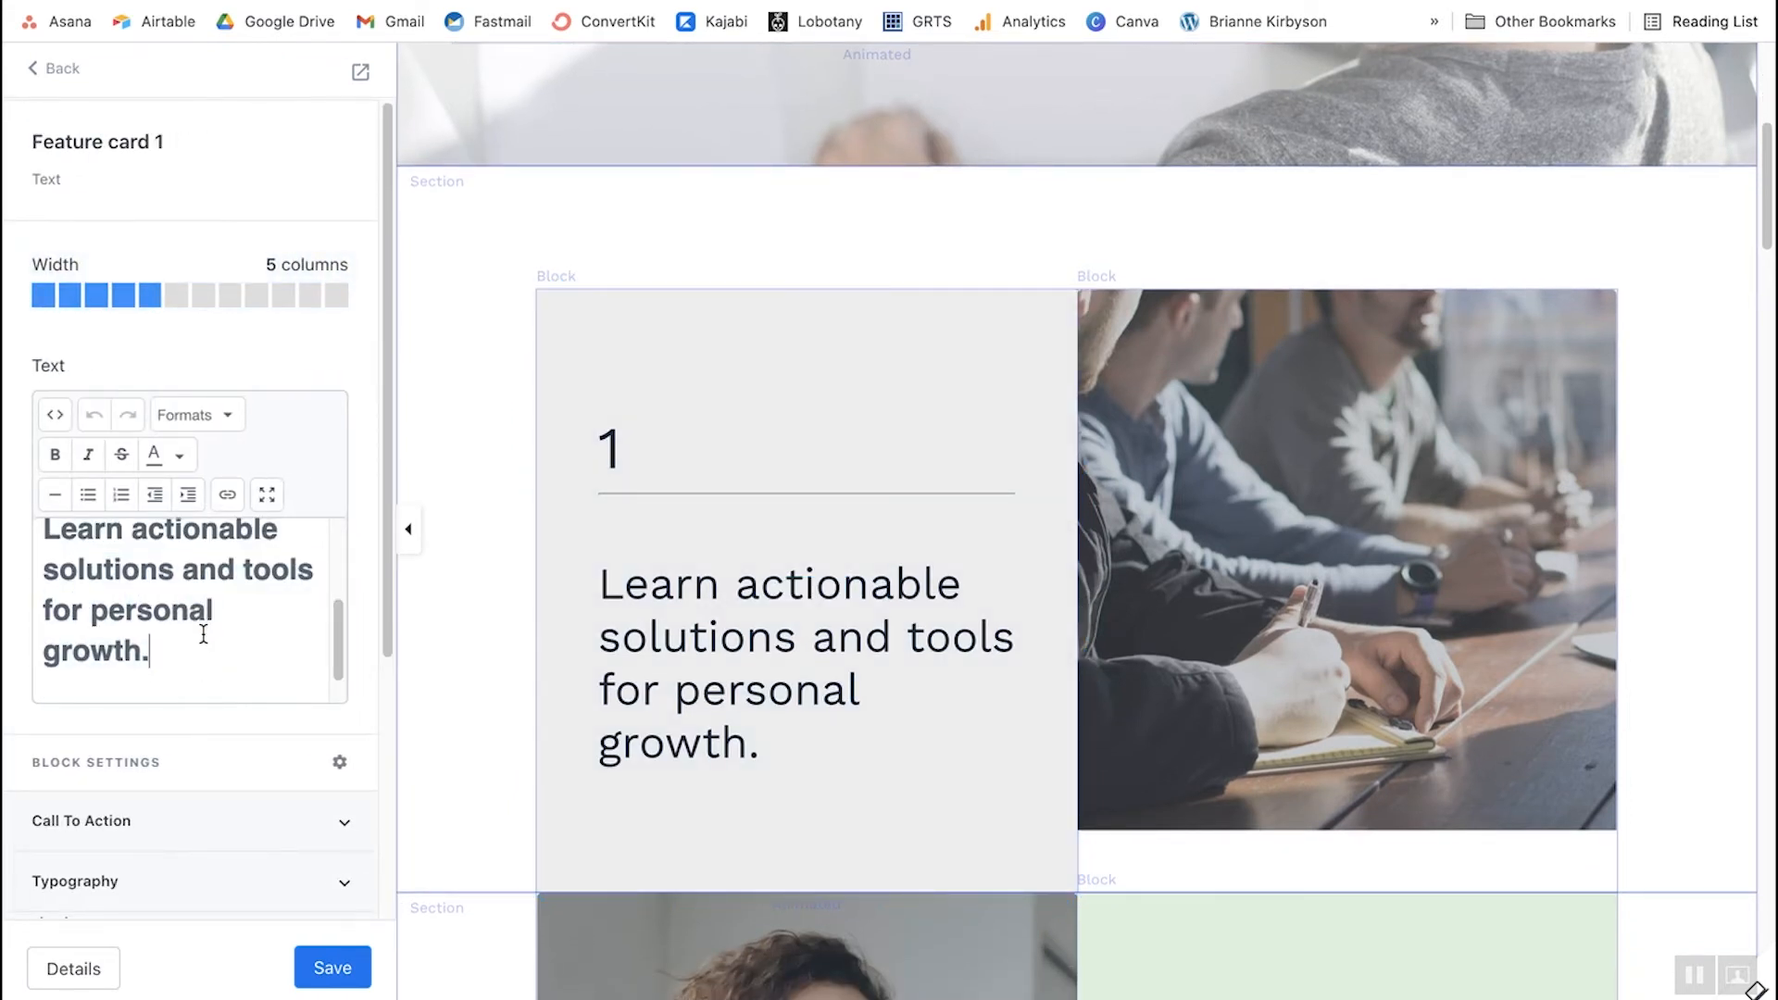
scroll(111, 616, up, 3)
double_click(56, 559)
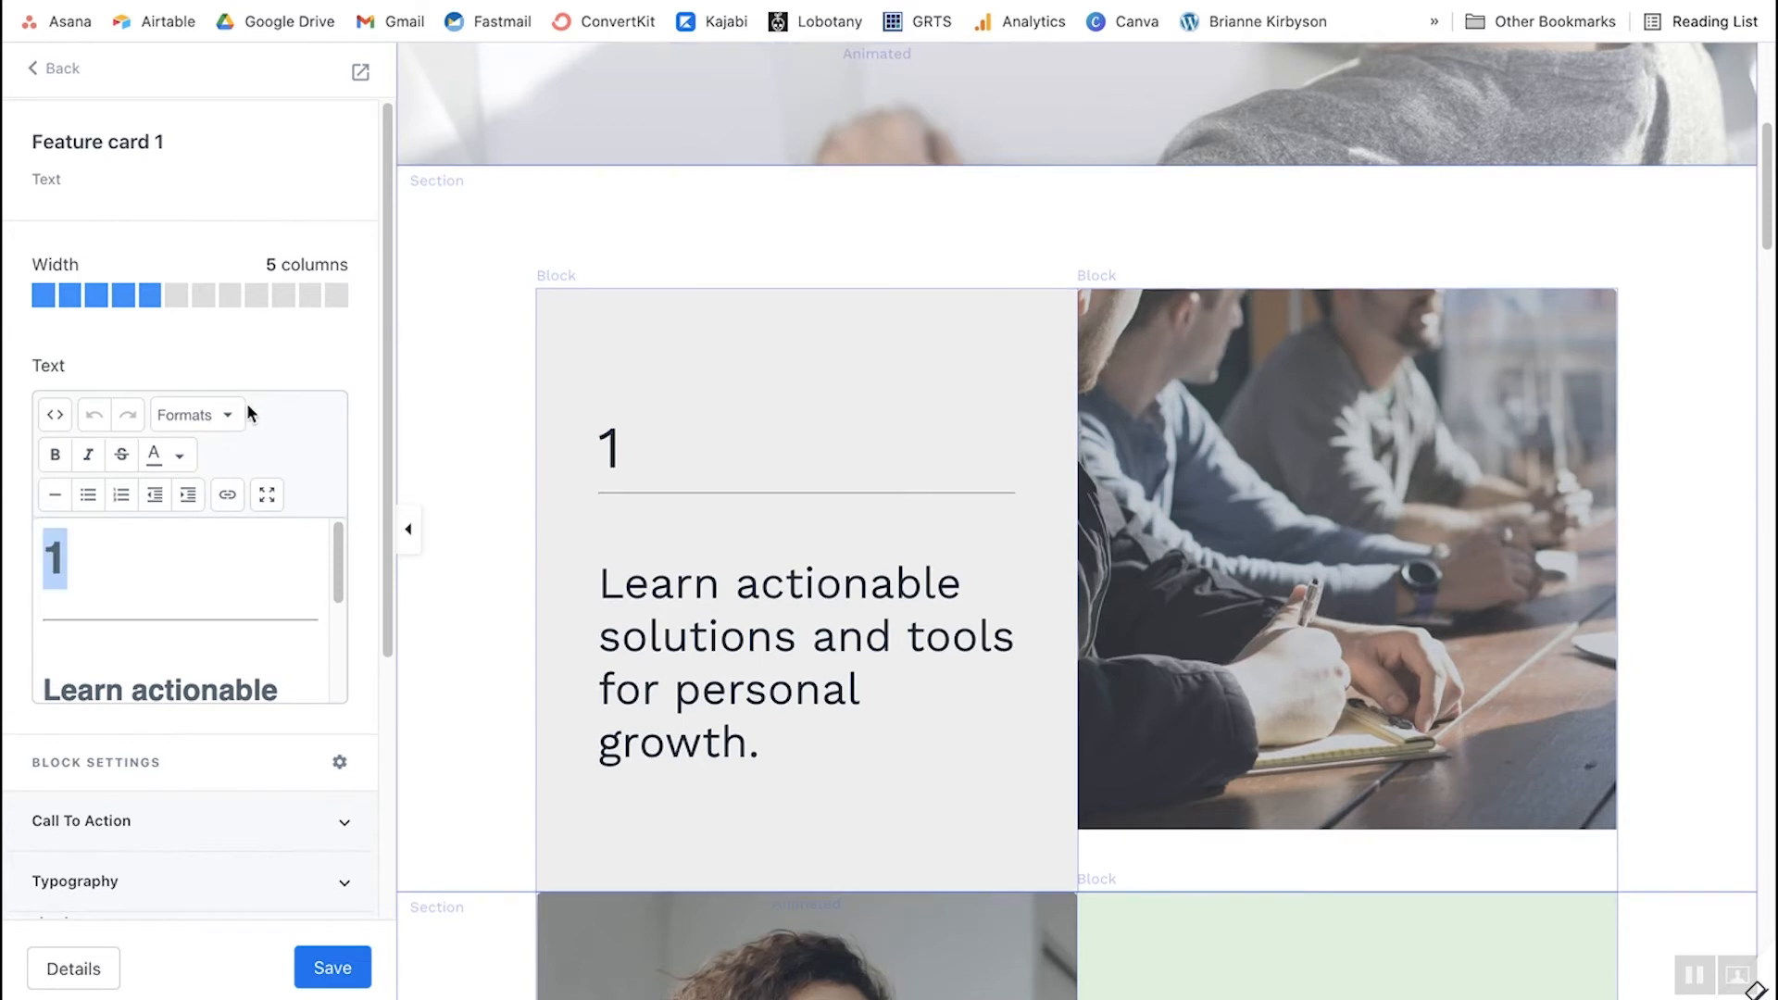
click(180, 456)
click(160, 505)
click(782, 367)
- Set the Feature card 1 block background color to light lavender and save the page
scroll(257, 443, down, 5)
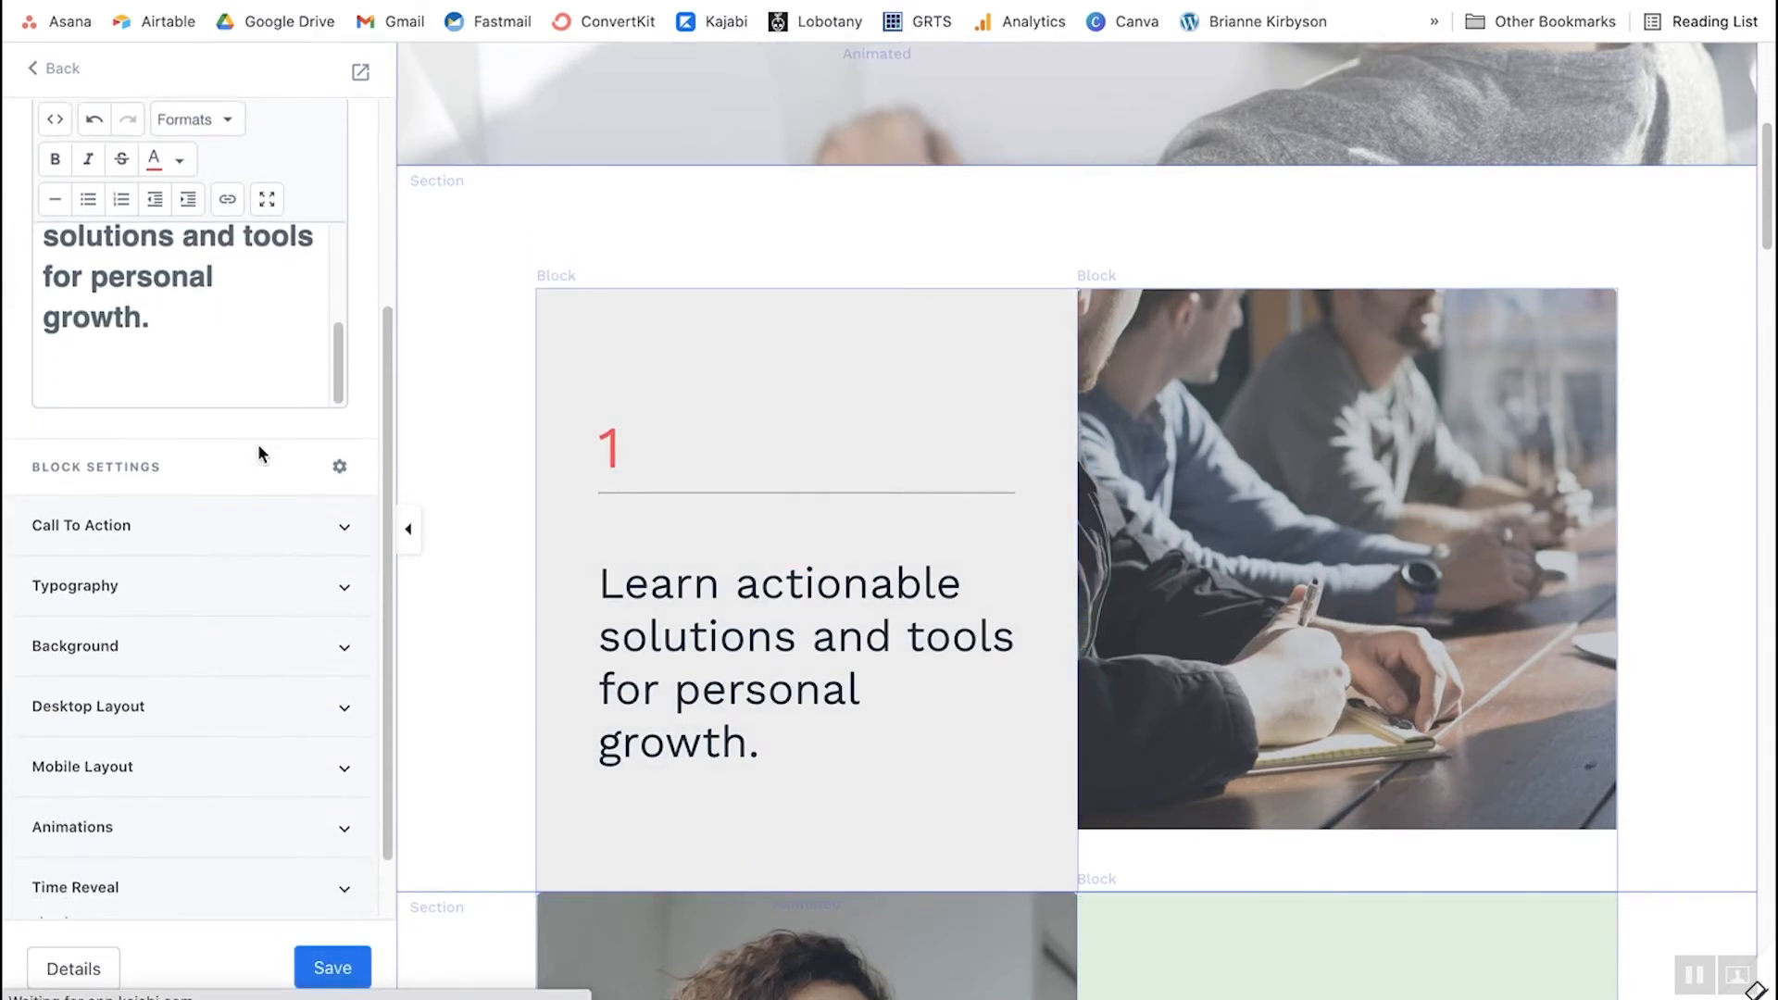
click(230, 632)
scroll(236, 635, down, 2)
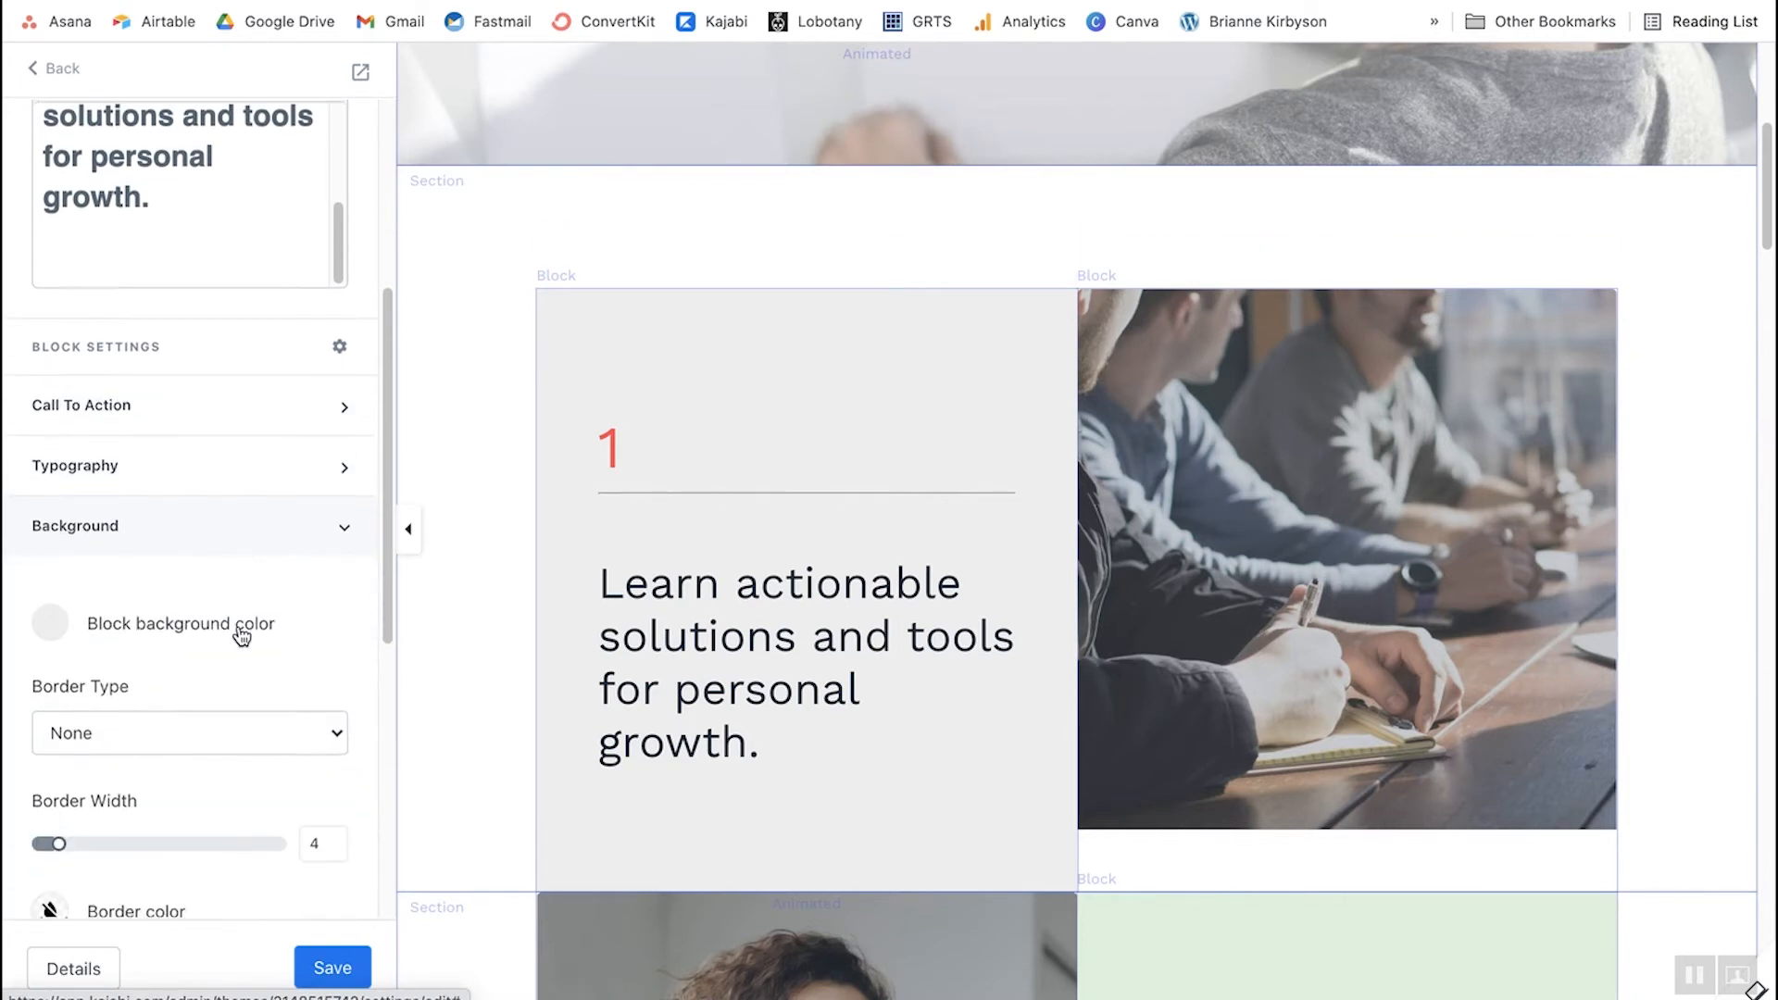
click(69, 603)
click(118, 692)
click(167, 702)
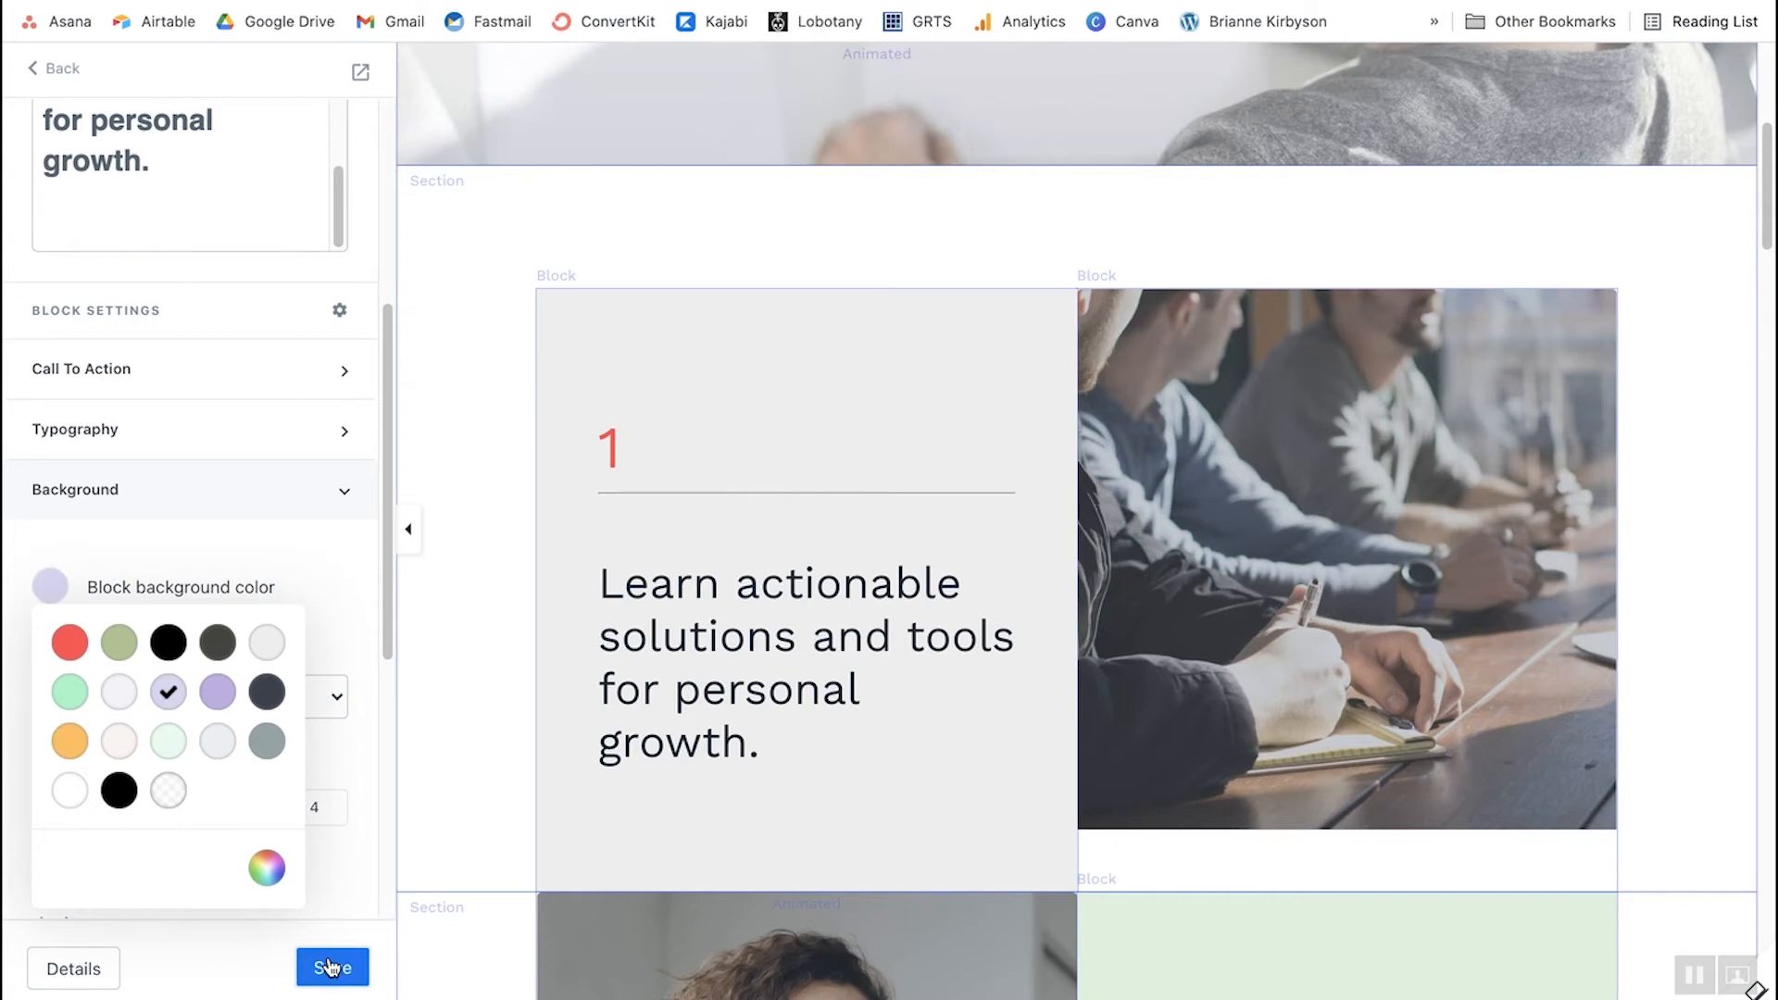
click(333, 967)
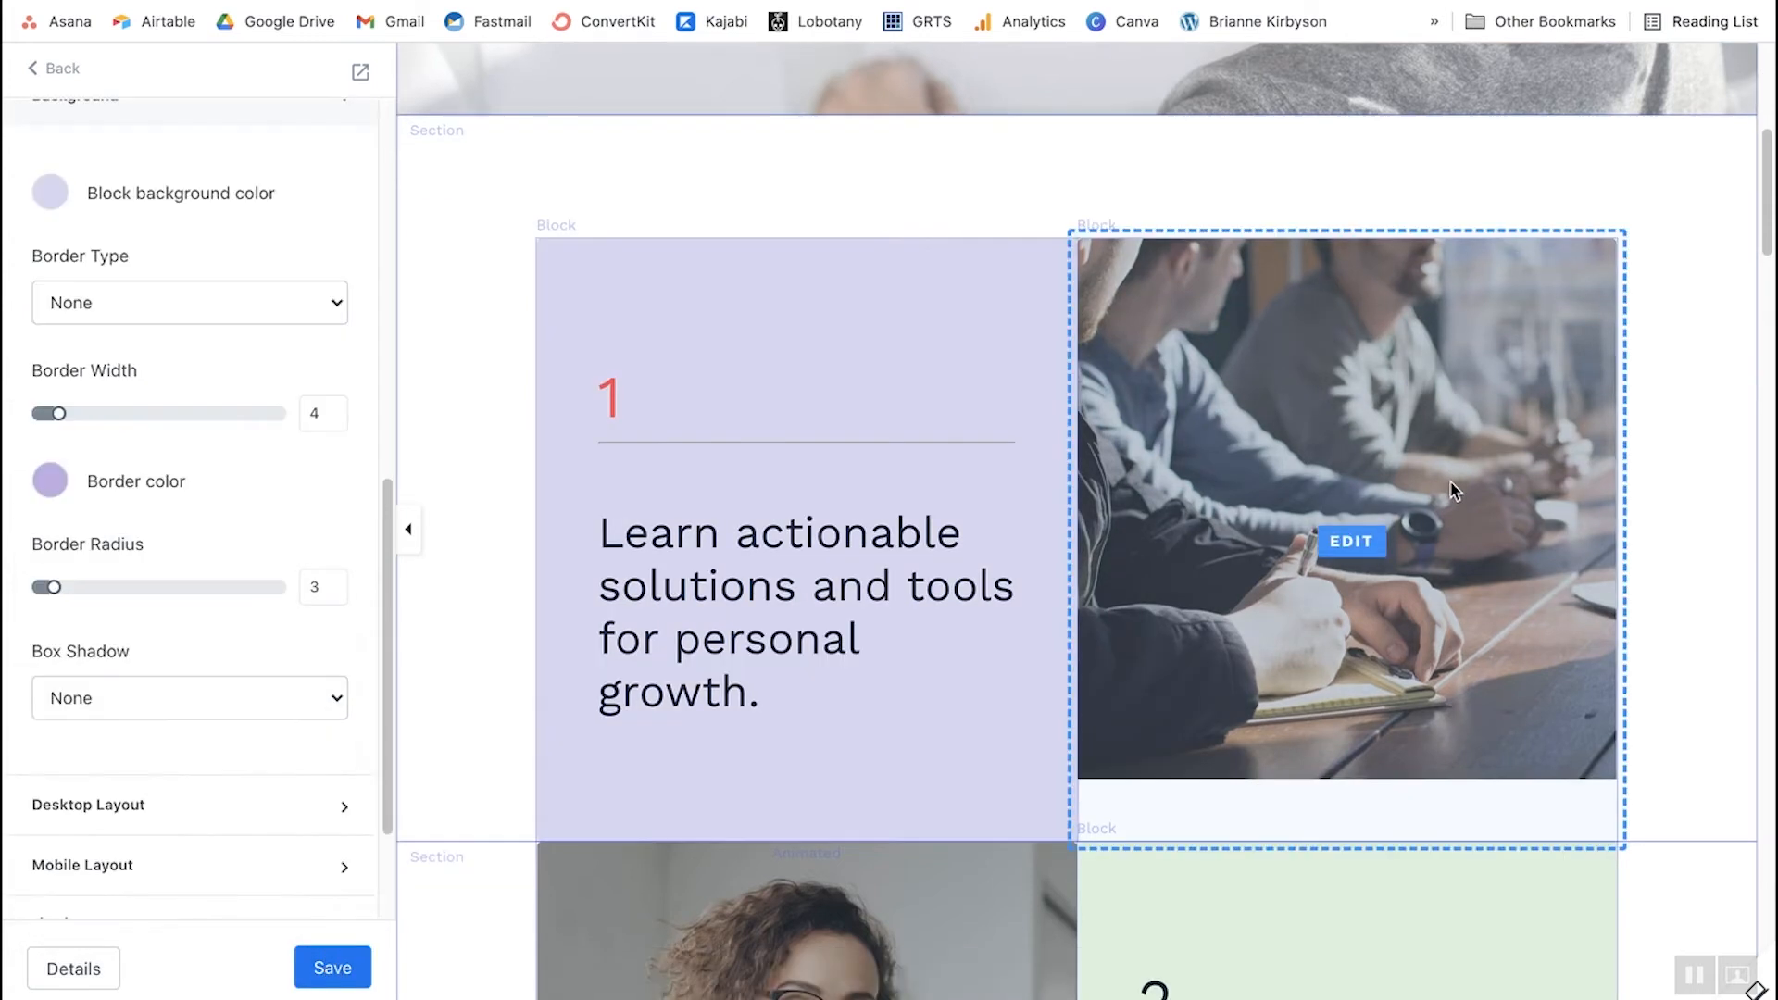
- Replace the image beside Feature card 1 with the portrait of the long-haired woman in a blue top
click(1451, 491)
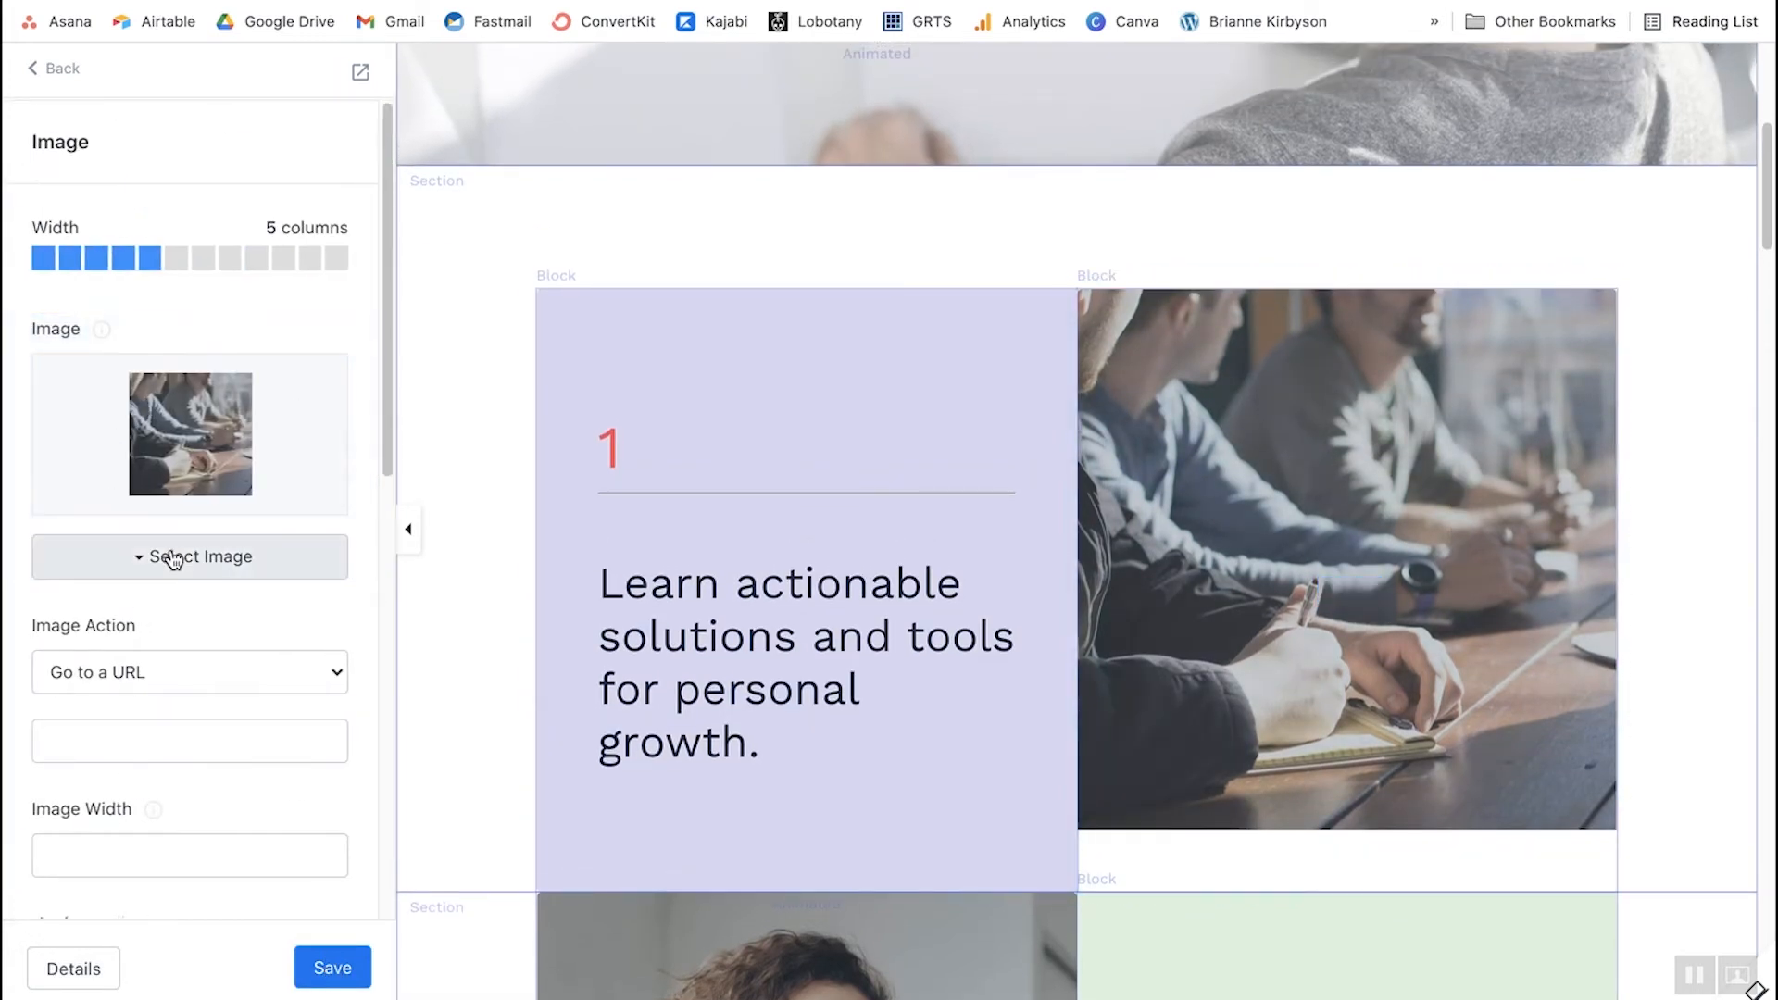
click(172, 556)
click(141, 653)
scroll(833, 482, down, 5)
scroll(904, 434, down, 5)
click(1392, 227)
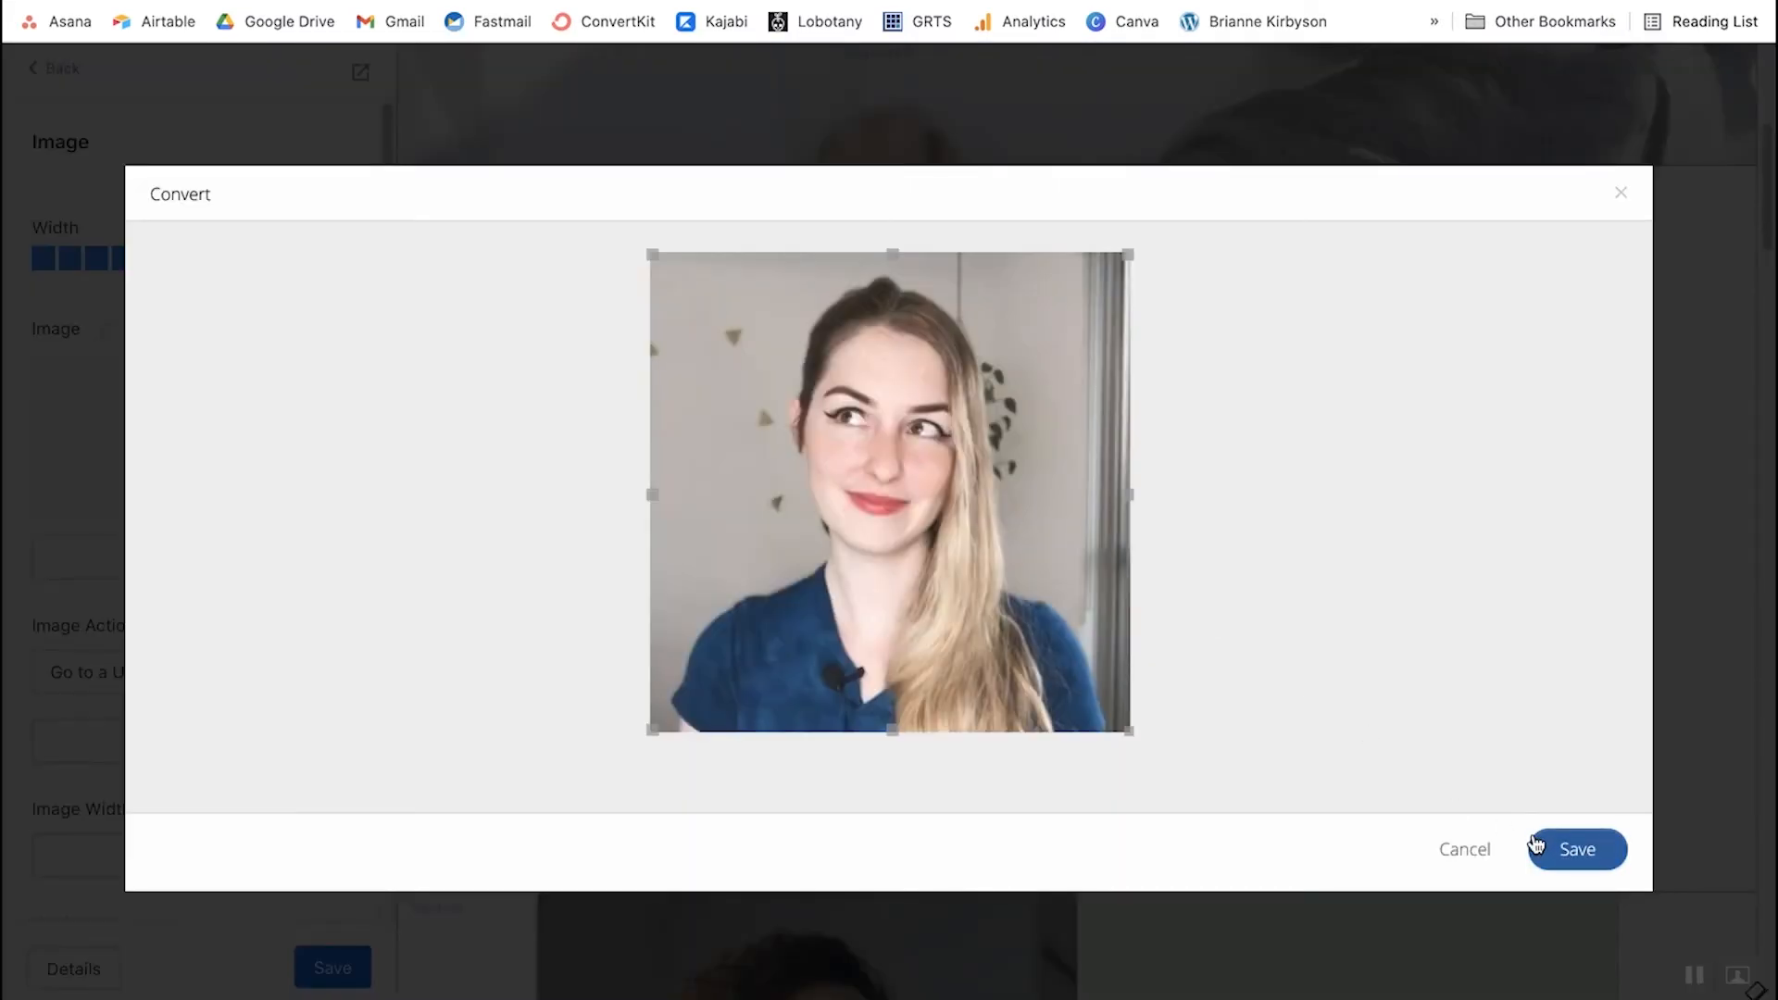
click(1536, 844)
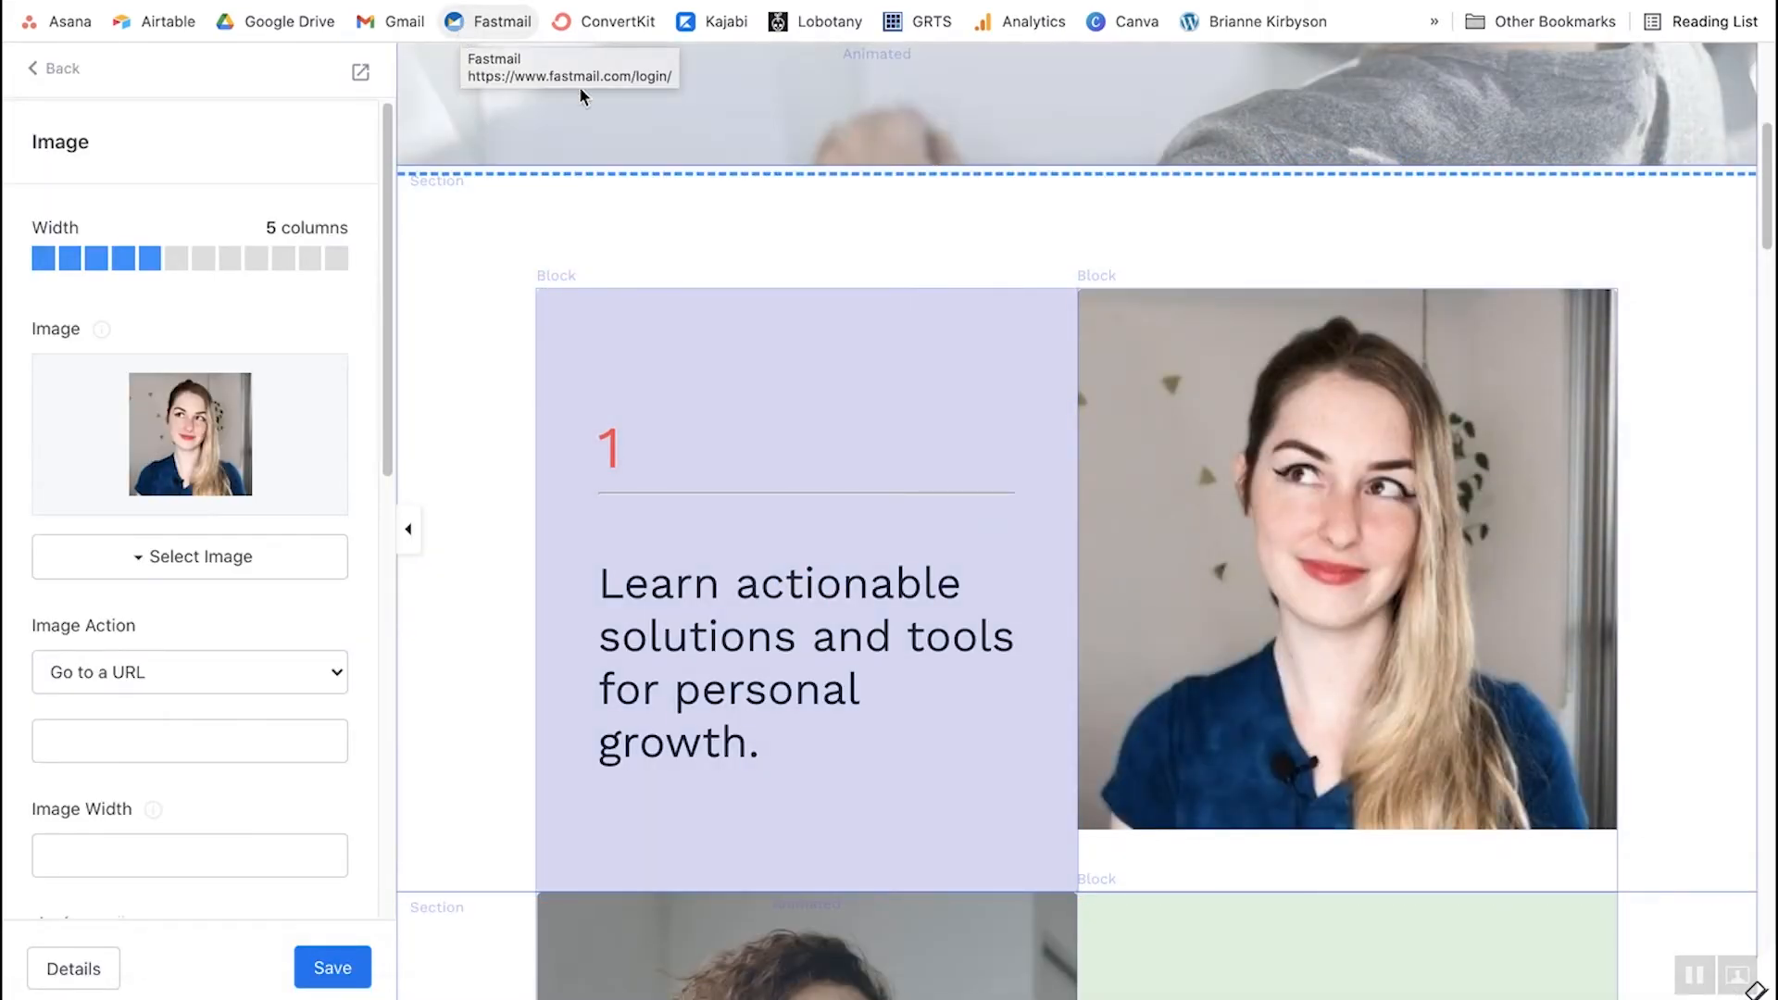
- Look over the hero and feature card sections of the page and return to the section list
scroll(880, 236, up, 6)
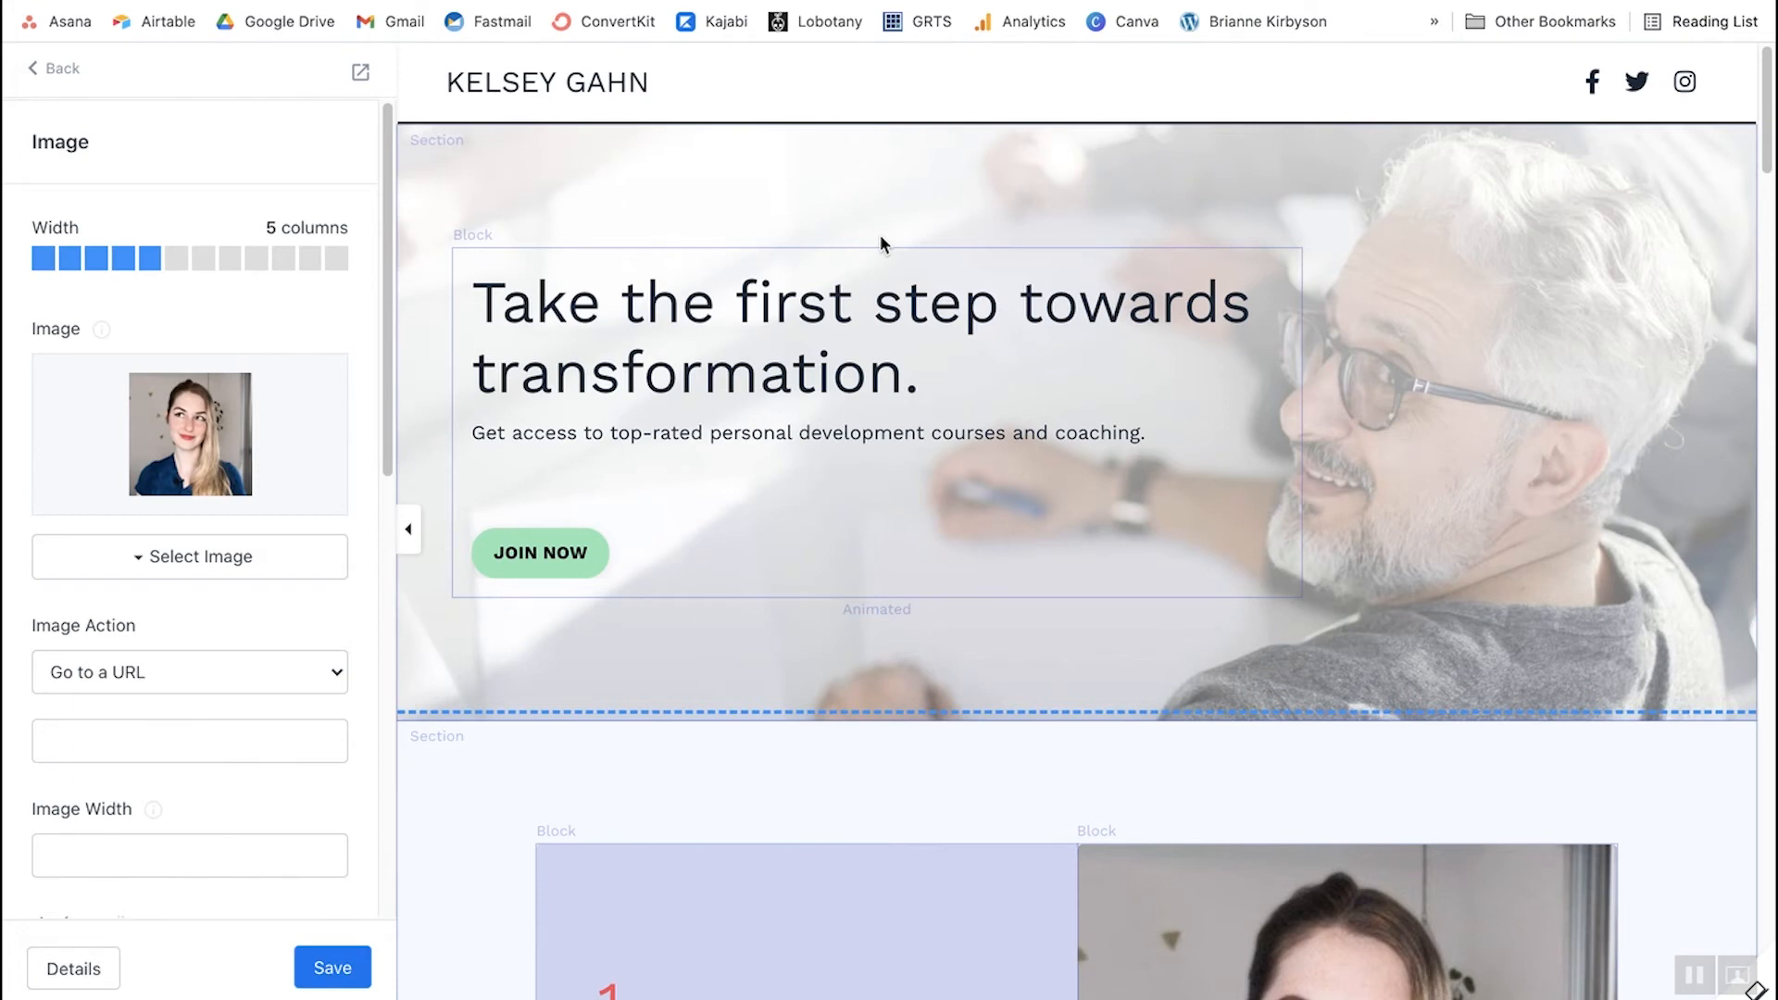
scroll(1140, 406, down, 10)
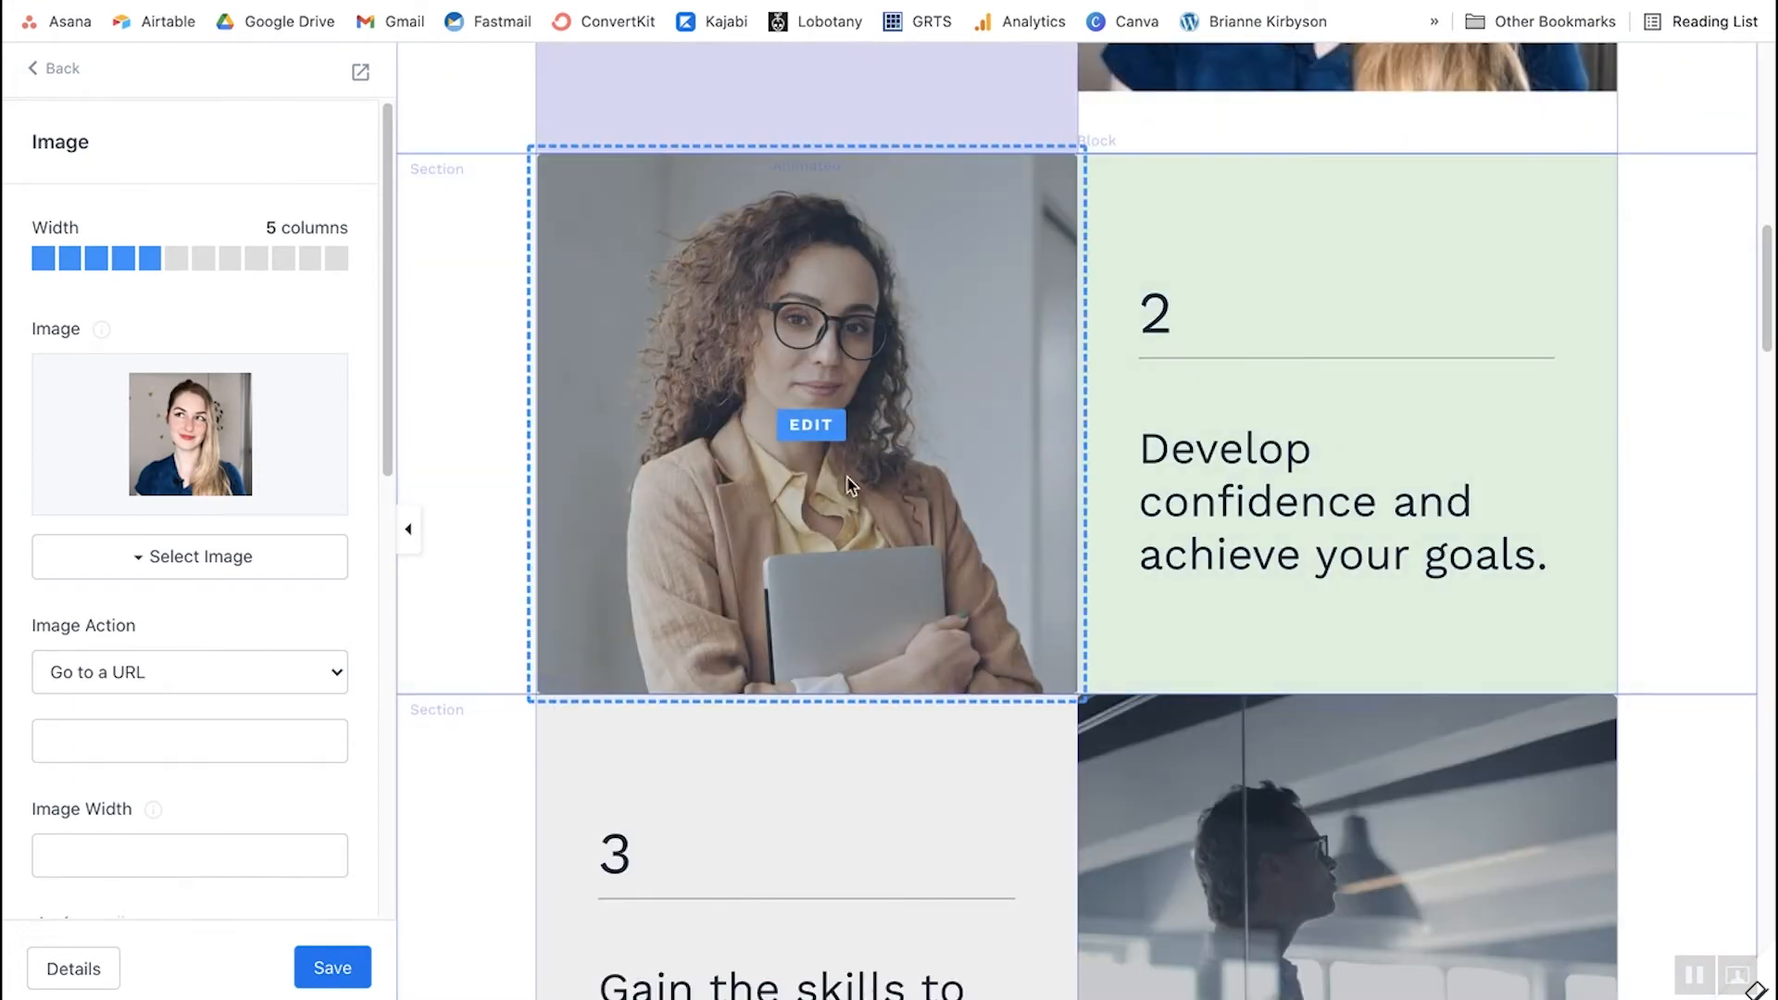
scroll(728, 485, up, 10)
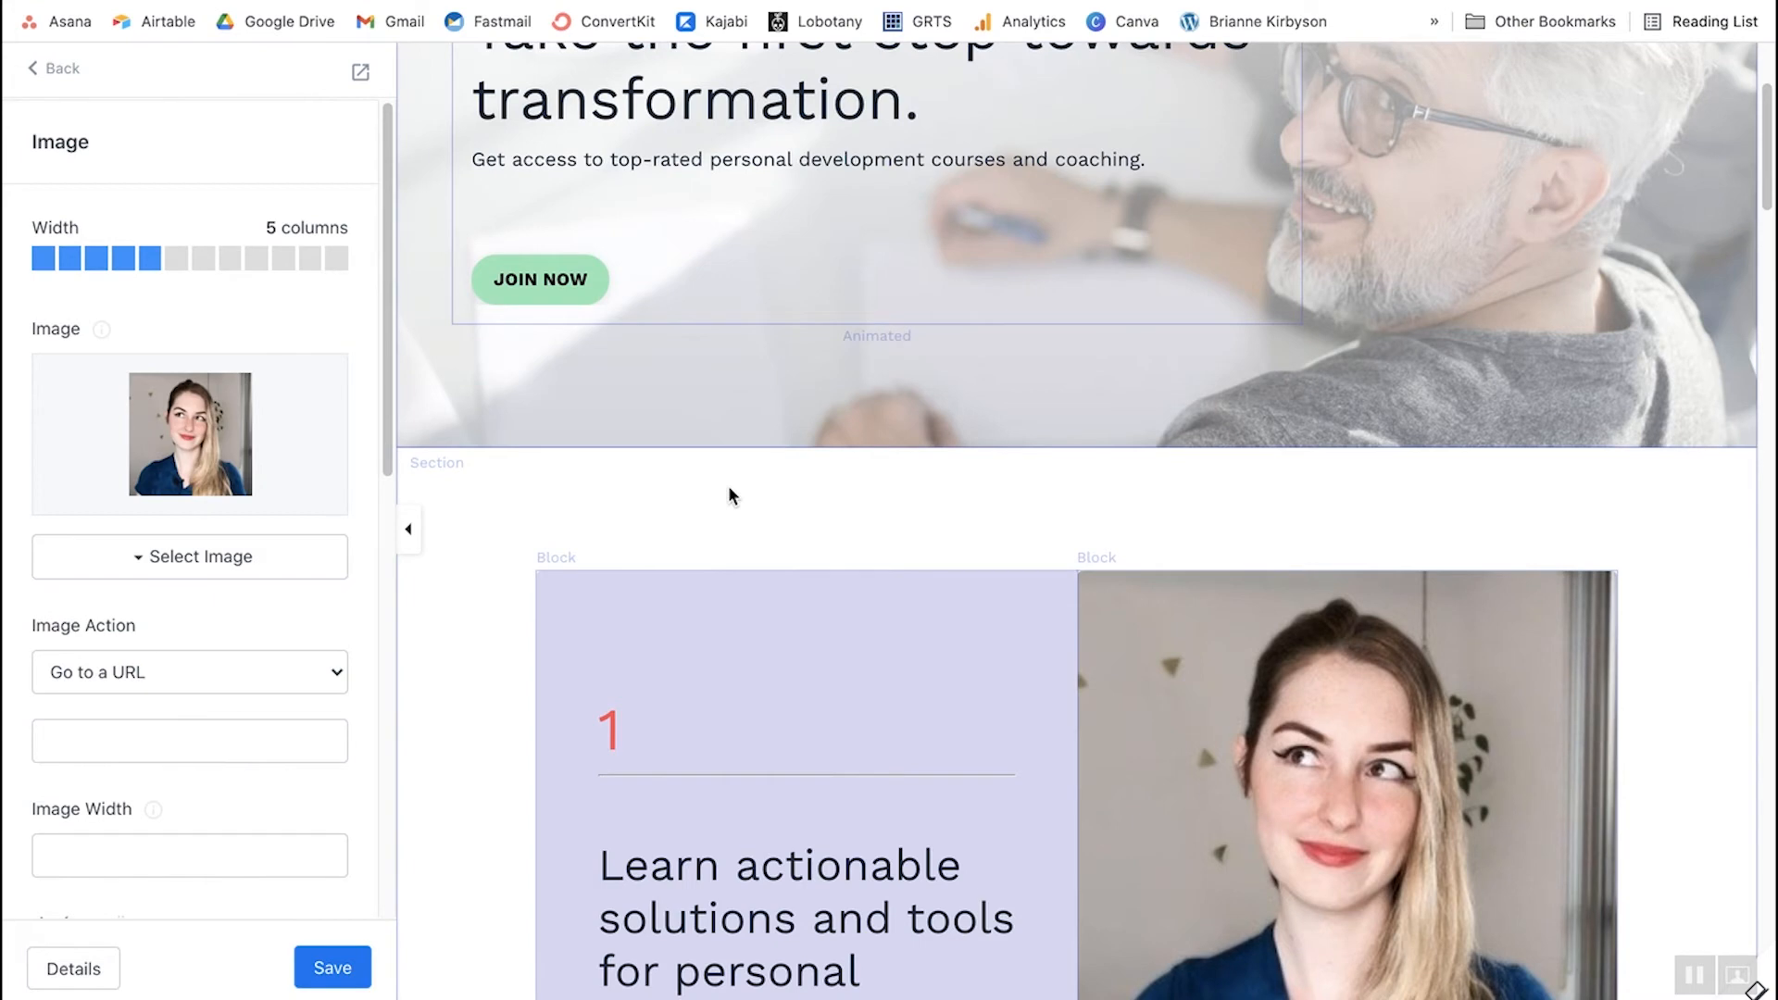
scroll(408, 379, up, 3)
click(67, 71)
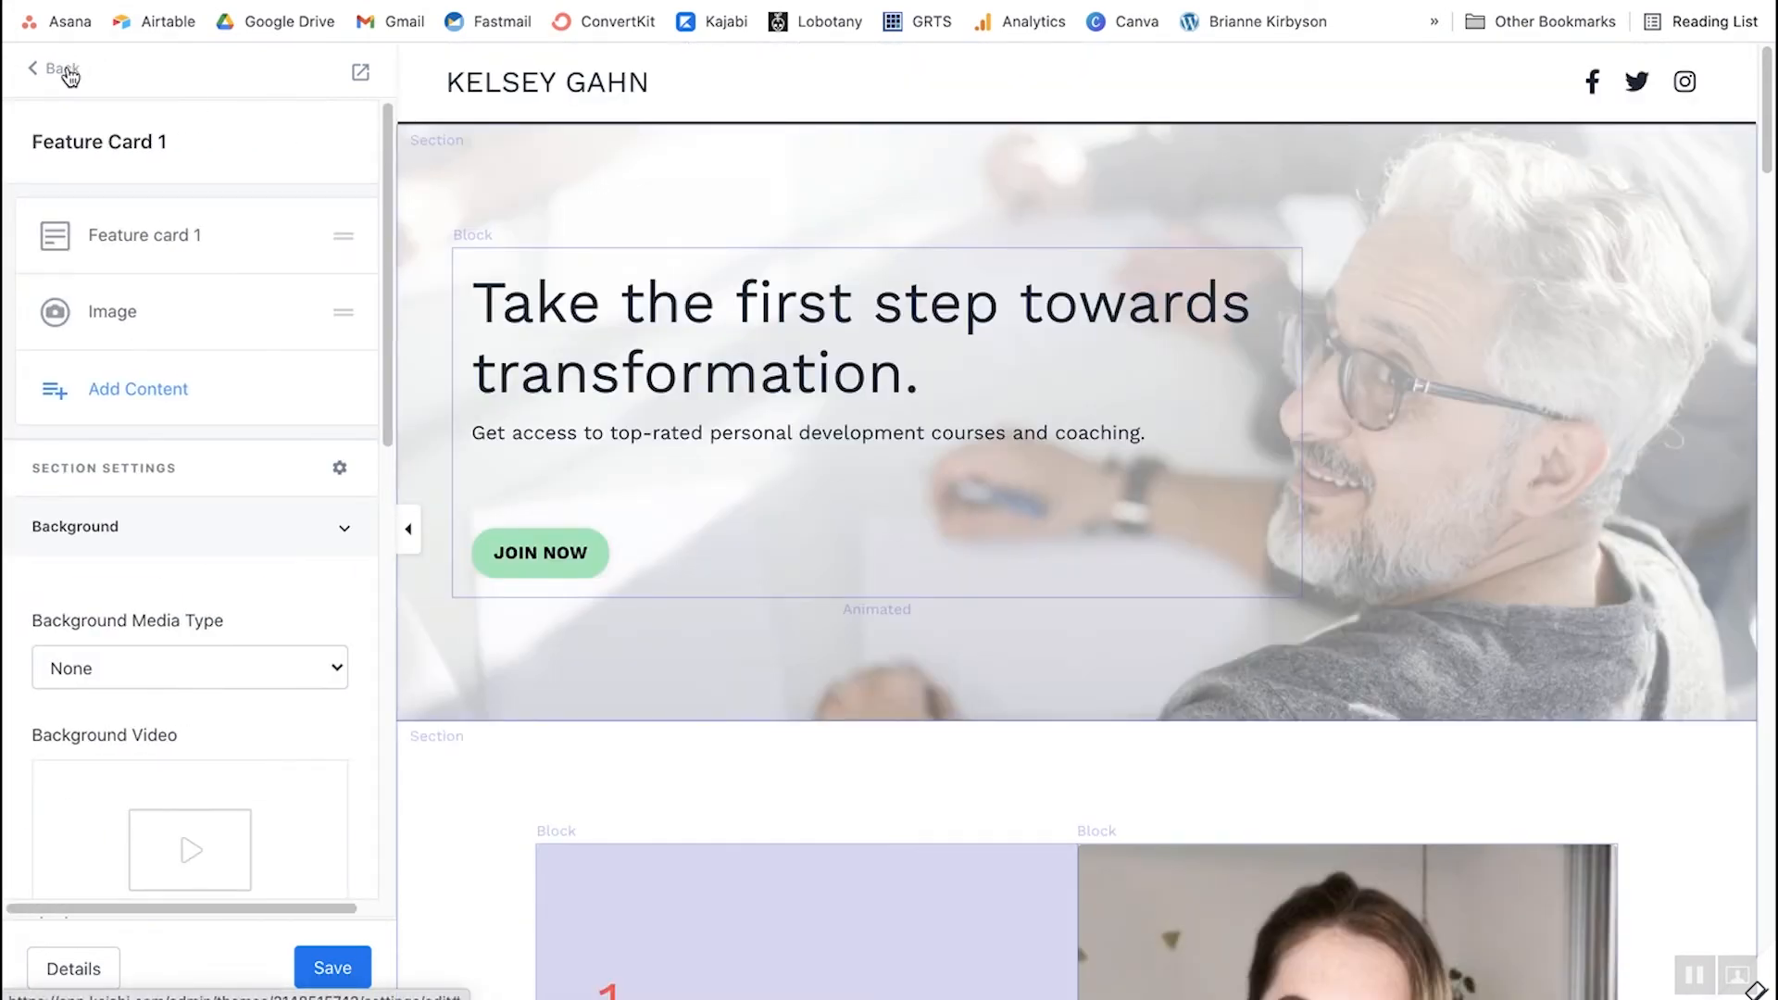
click(68, 74)
scroll(176, 267, up, 6)
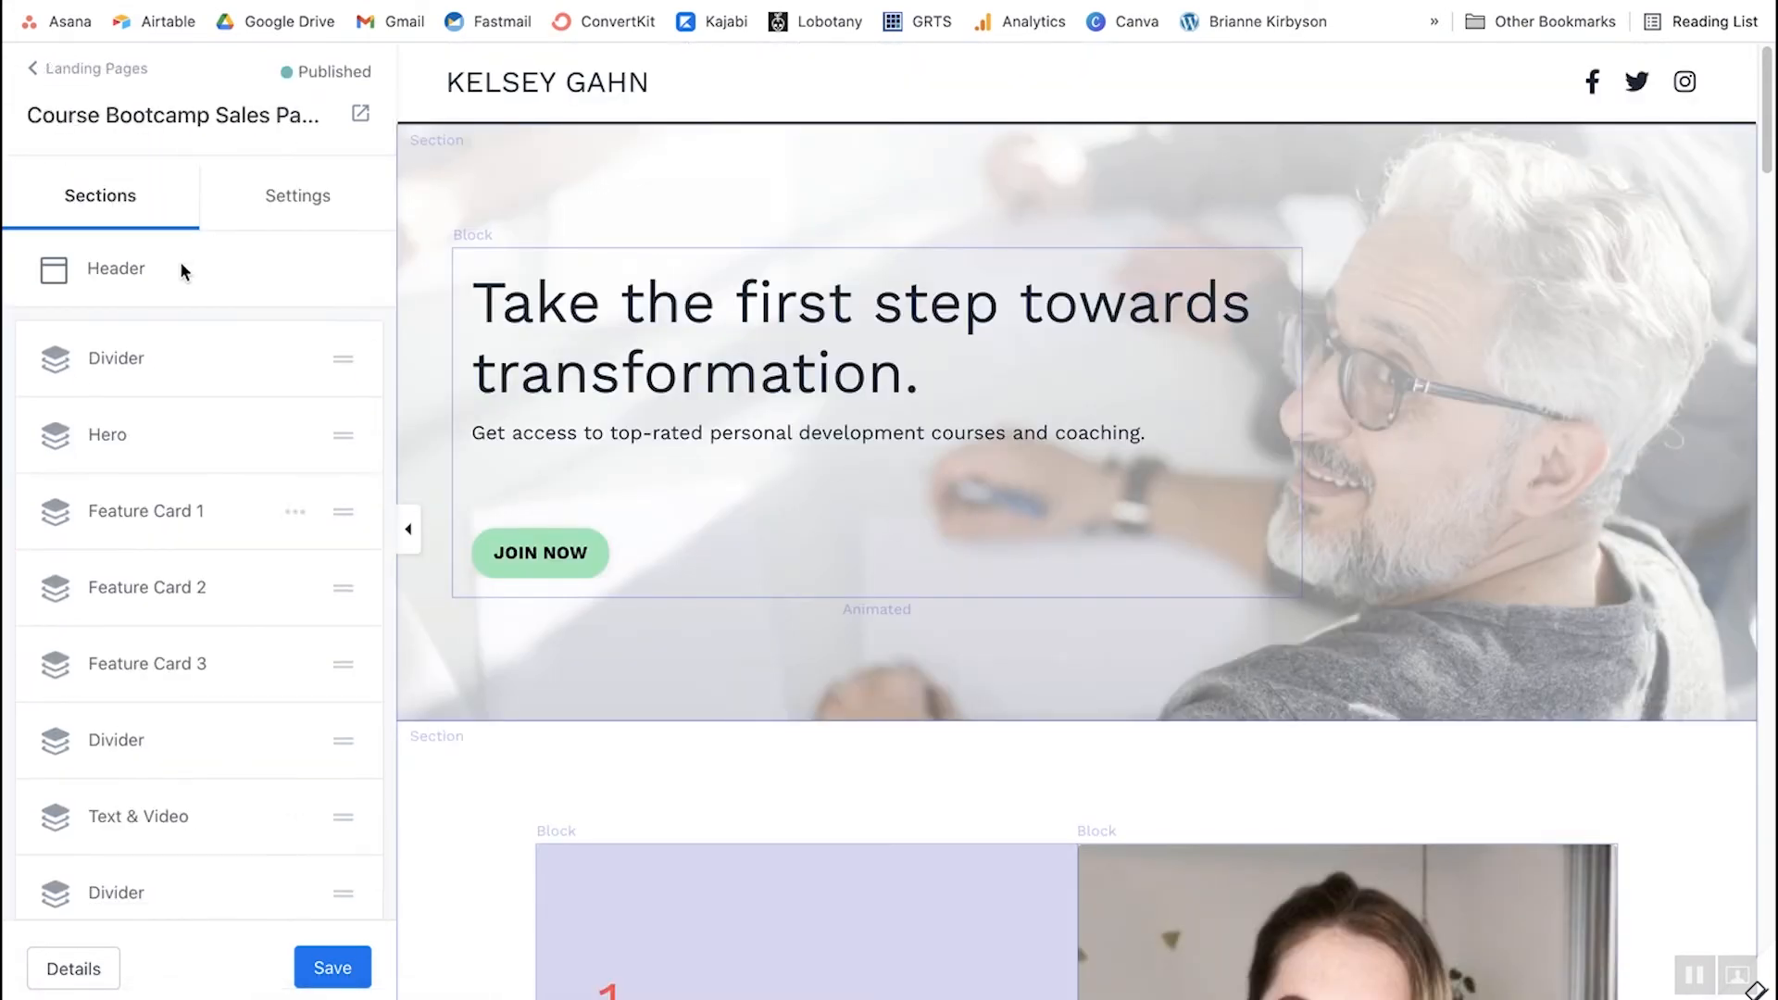
- Examine the page's Favicon settings and the Style Guide options for background, colors, buttons, fonts and font colors
click(287, 204)
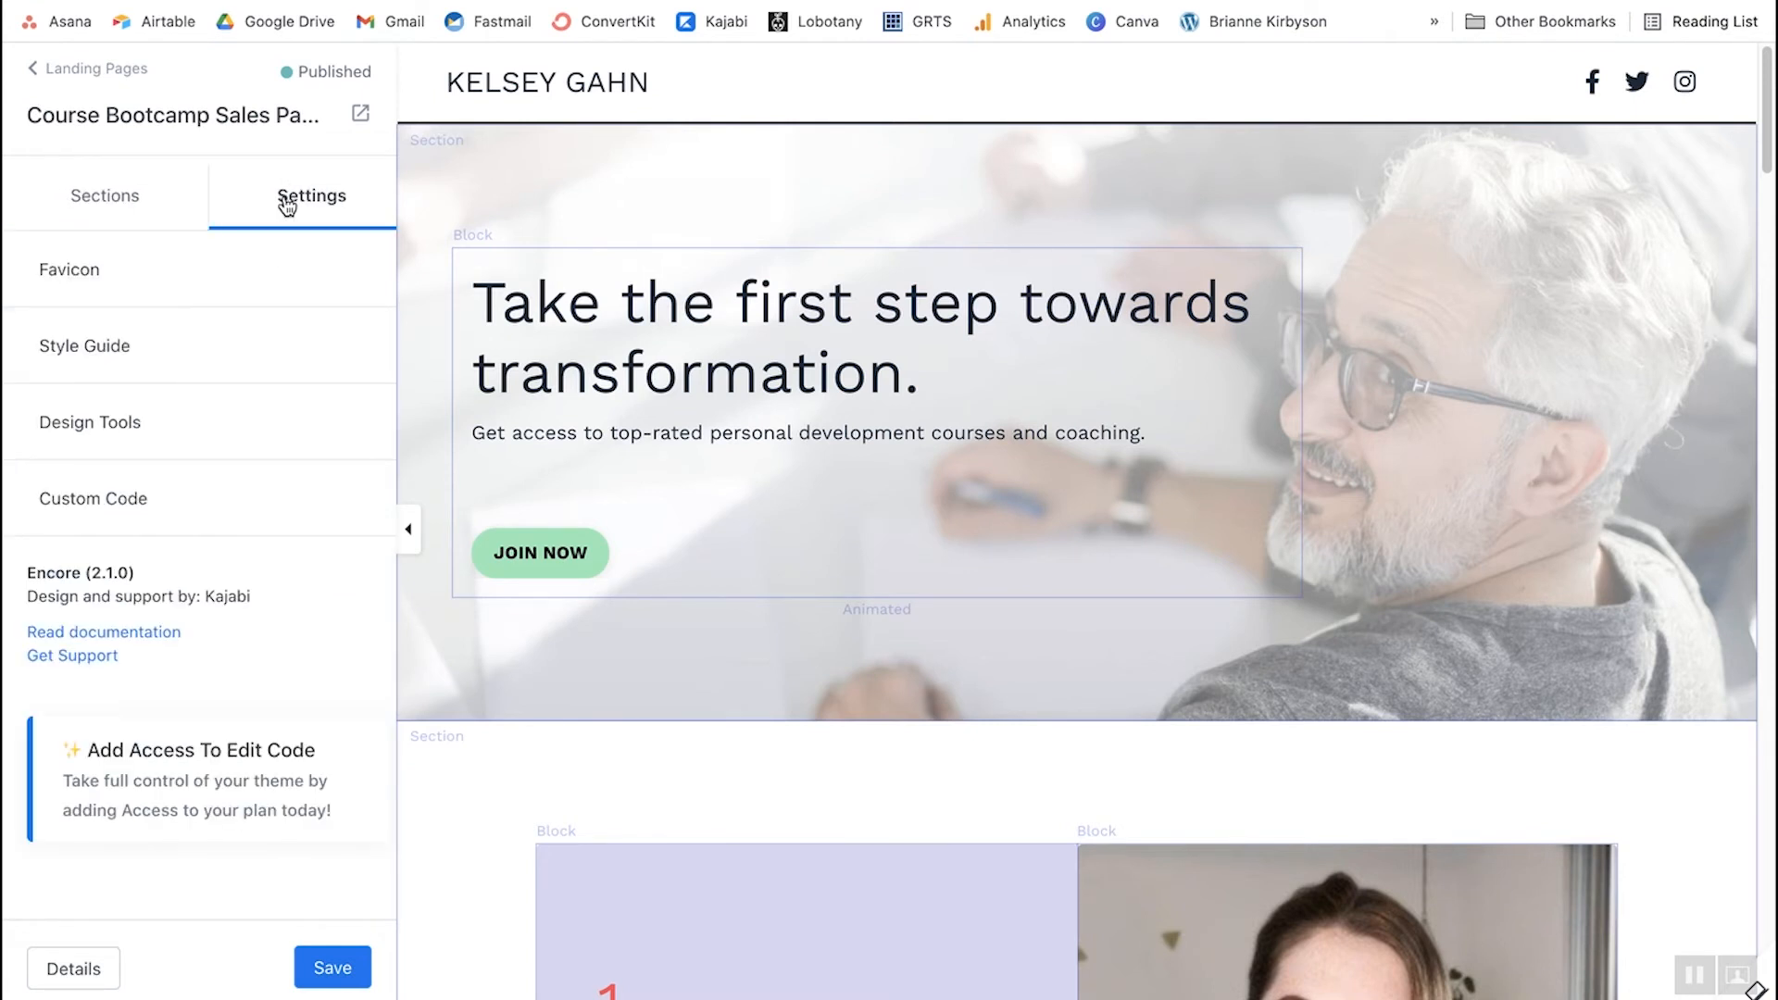
click(74, 267)
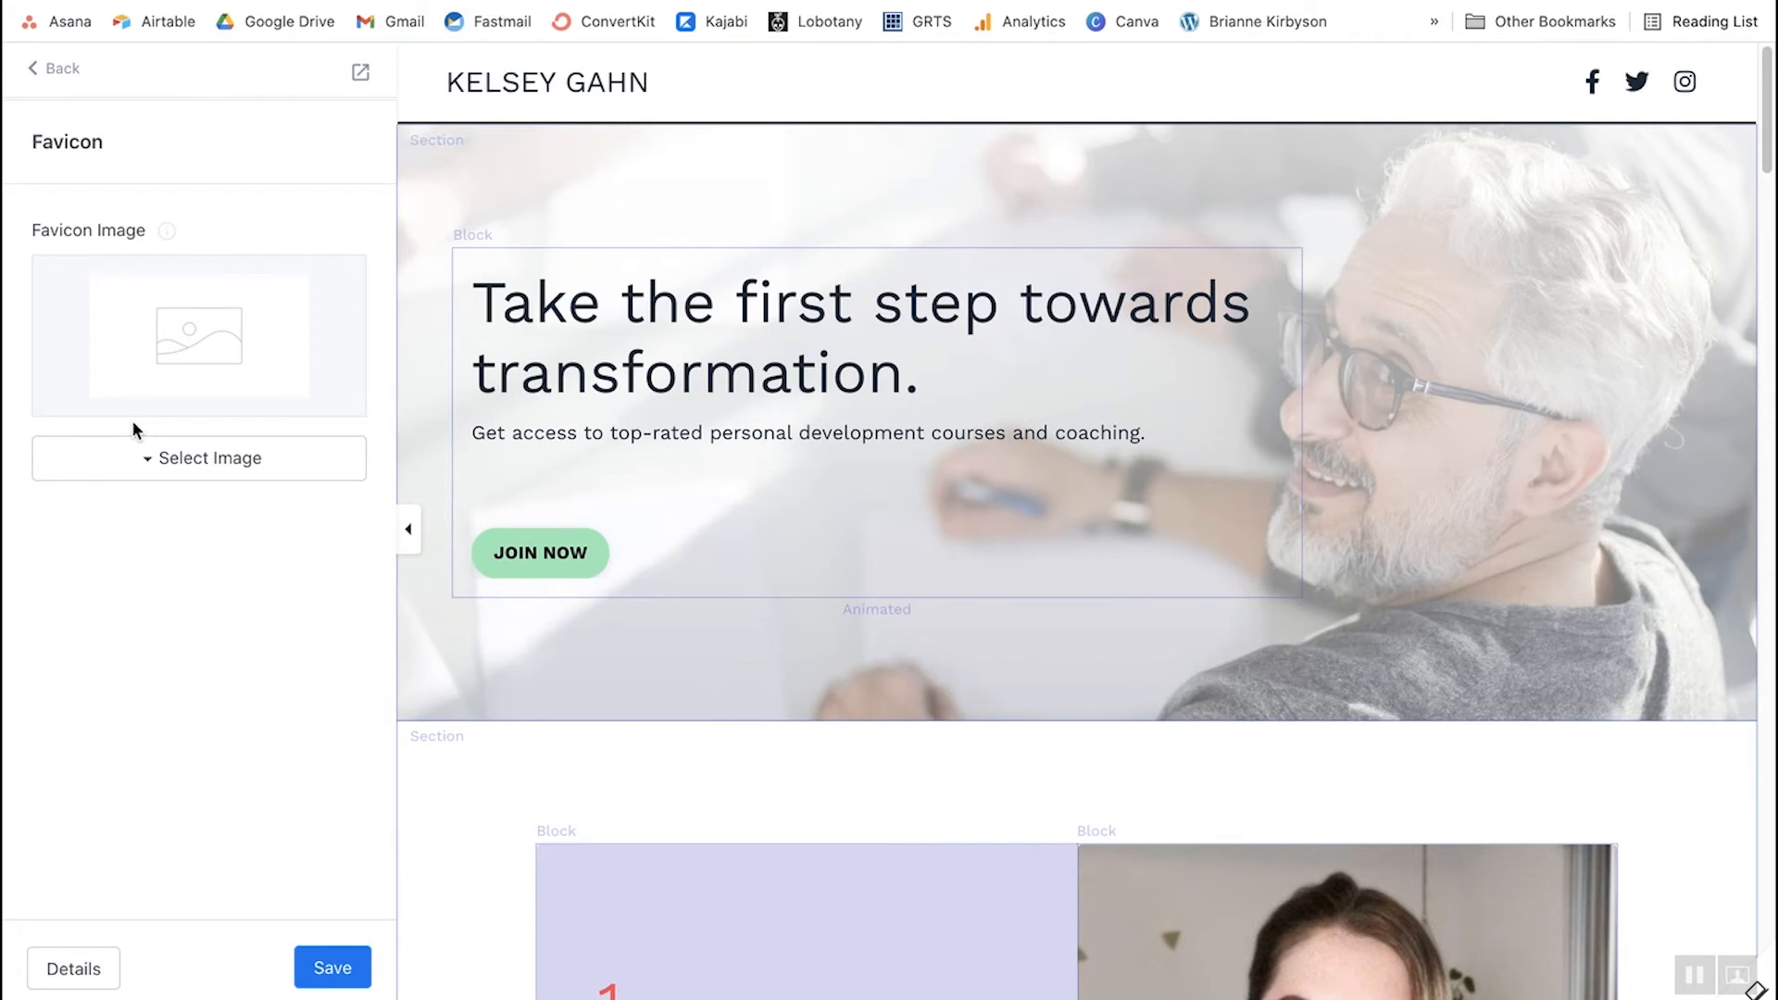
click(48, 72)
click(150, 350)
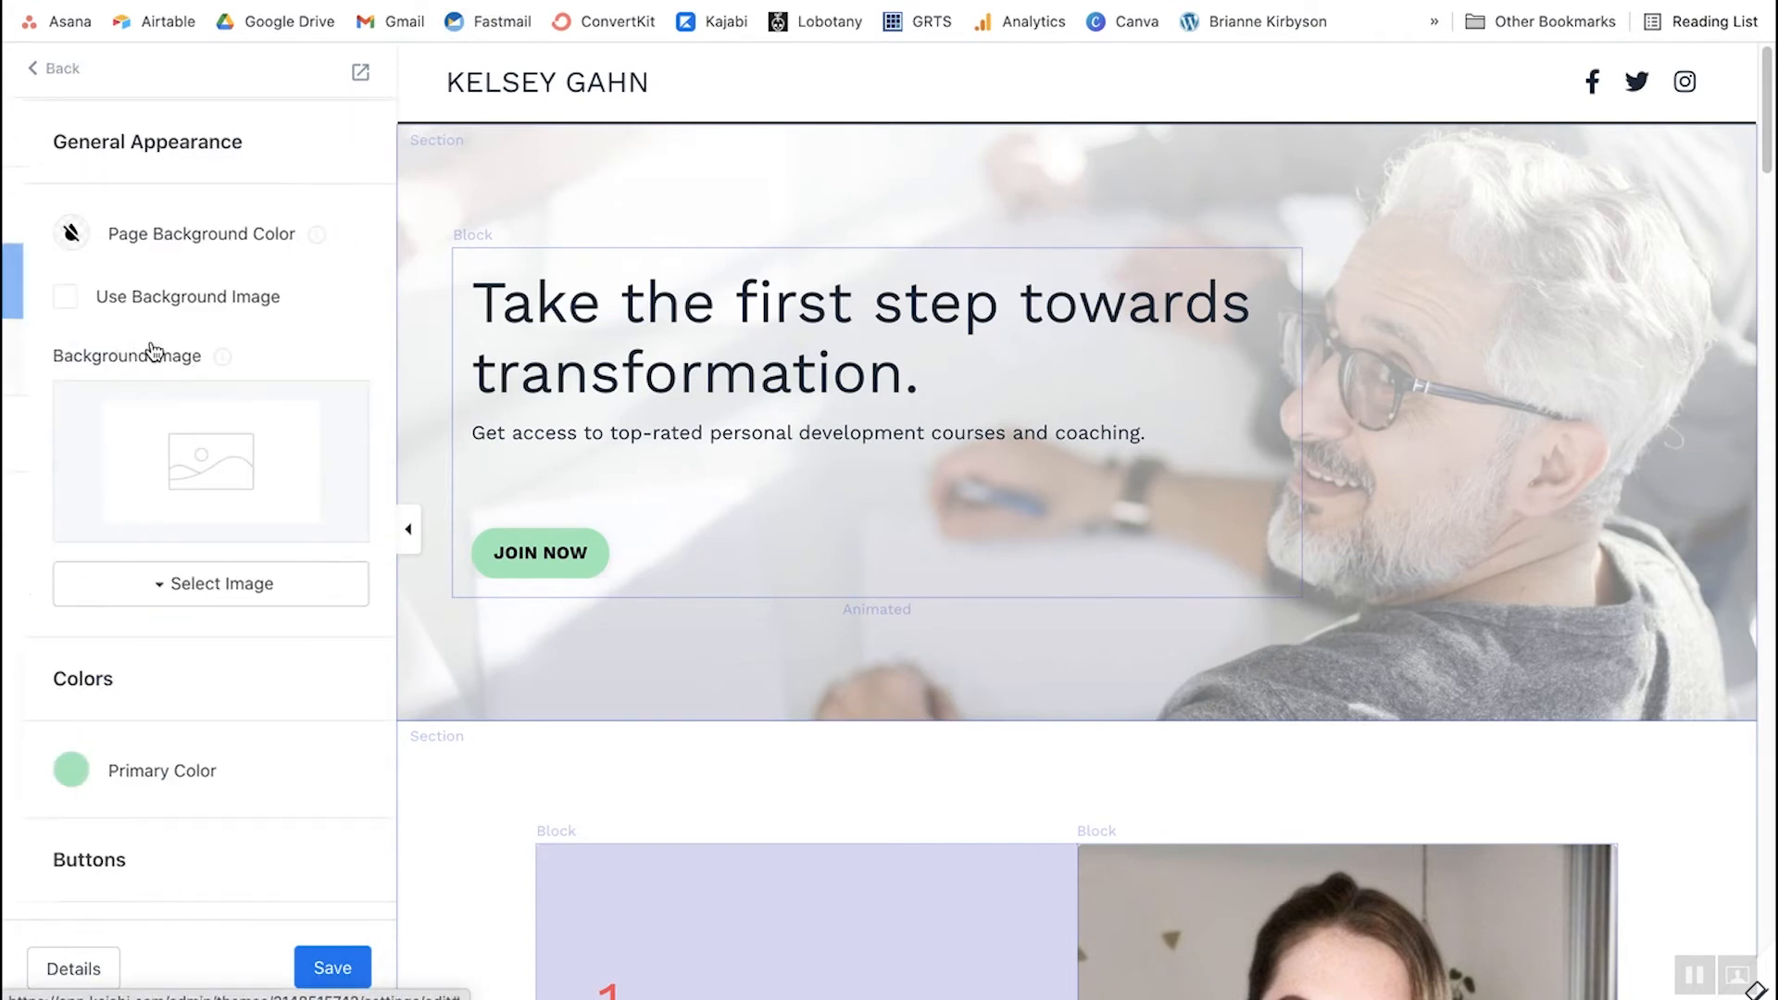
scroll(296, 315, down, 5)
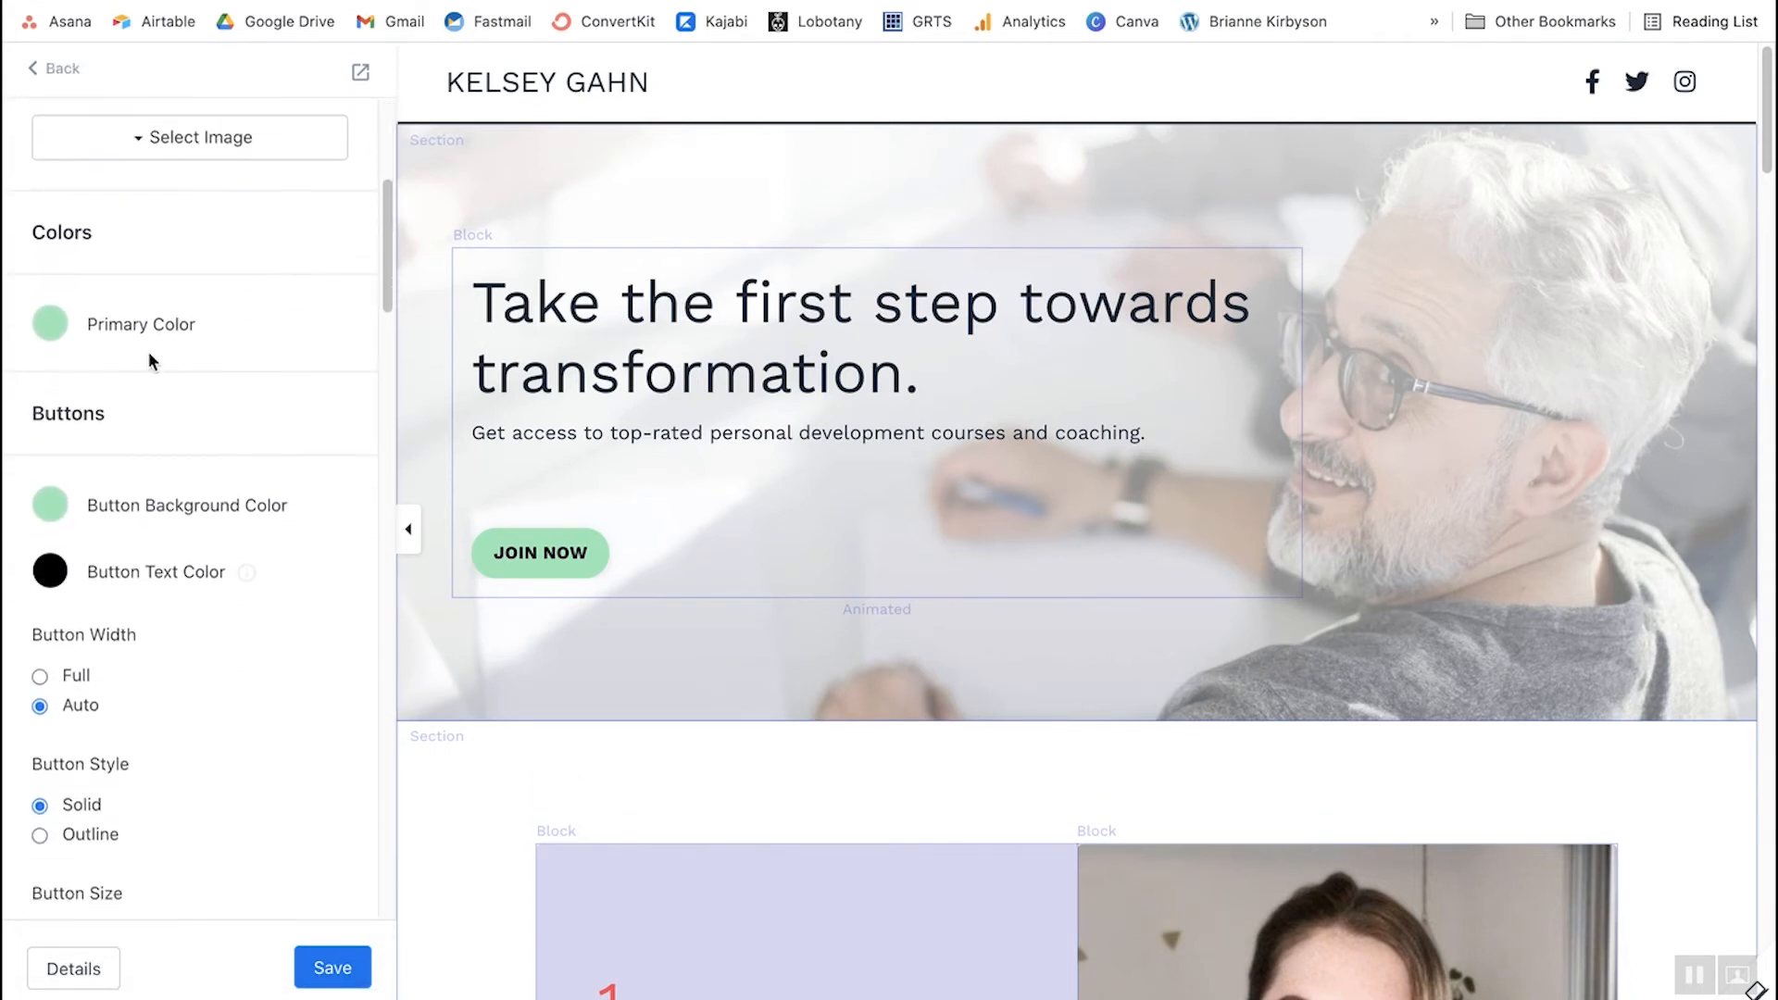
scroll(141, 388, down, 6)
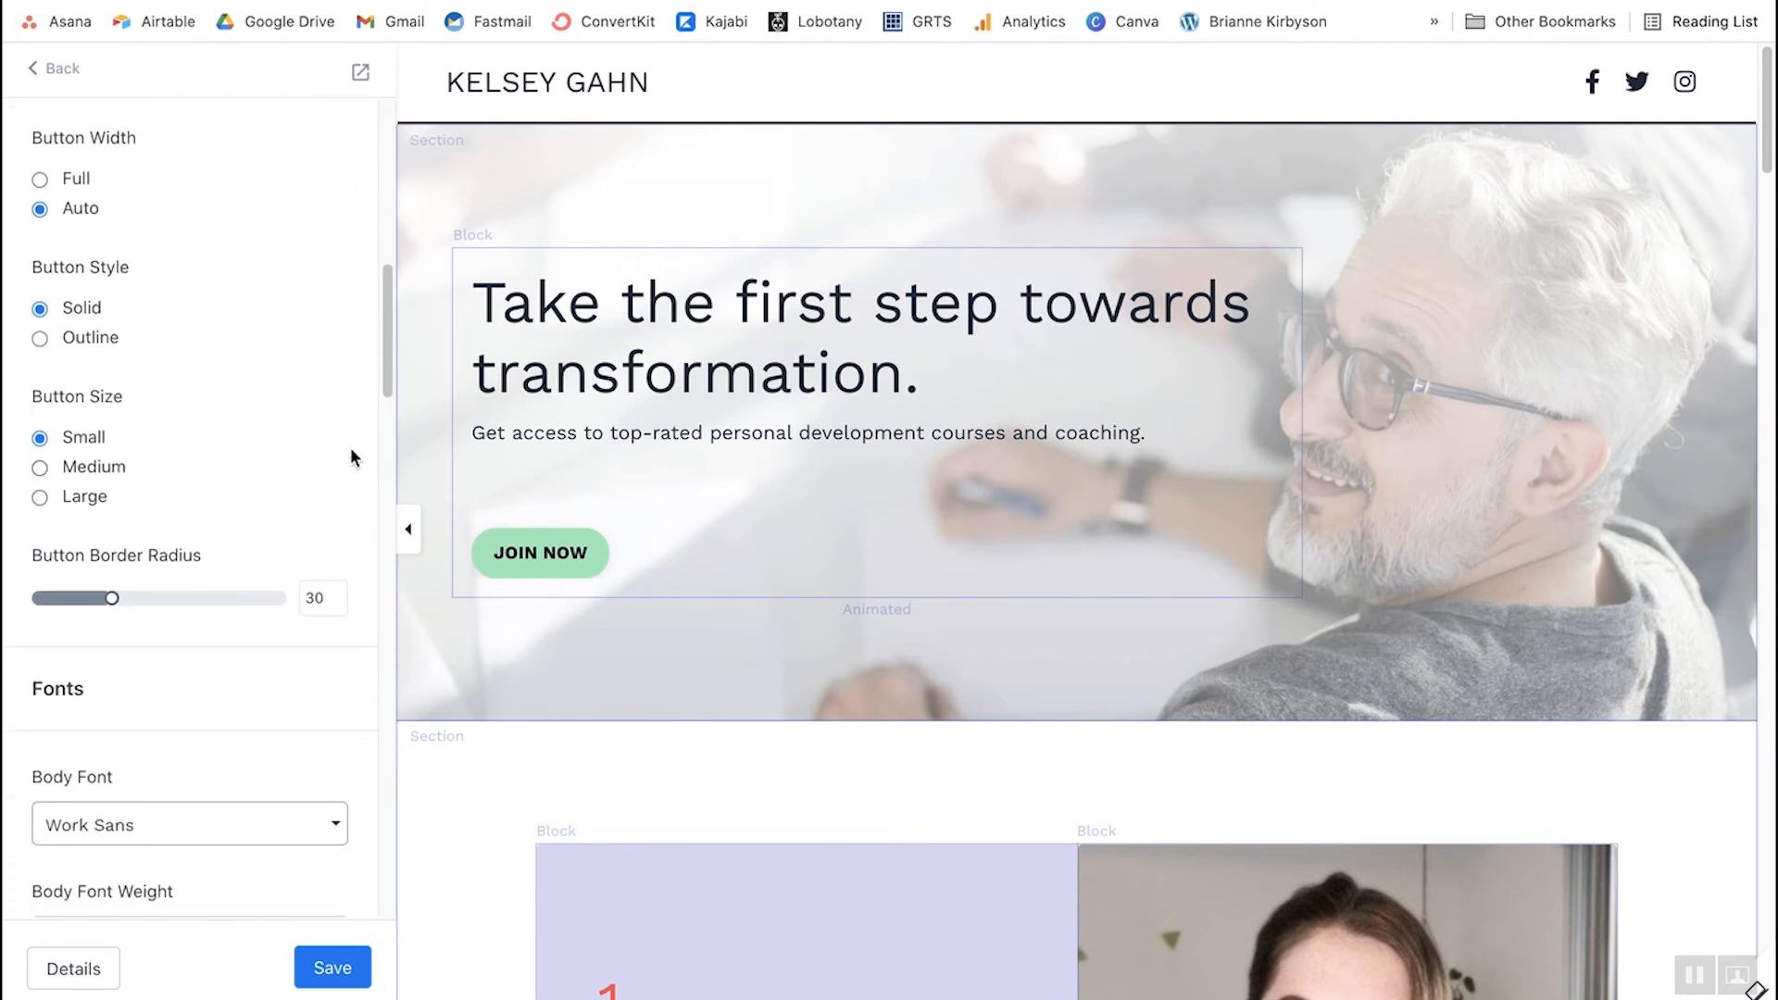
scroll(350, 452, down, 10)
scroll(317, 227, up, 3)
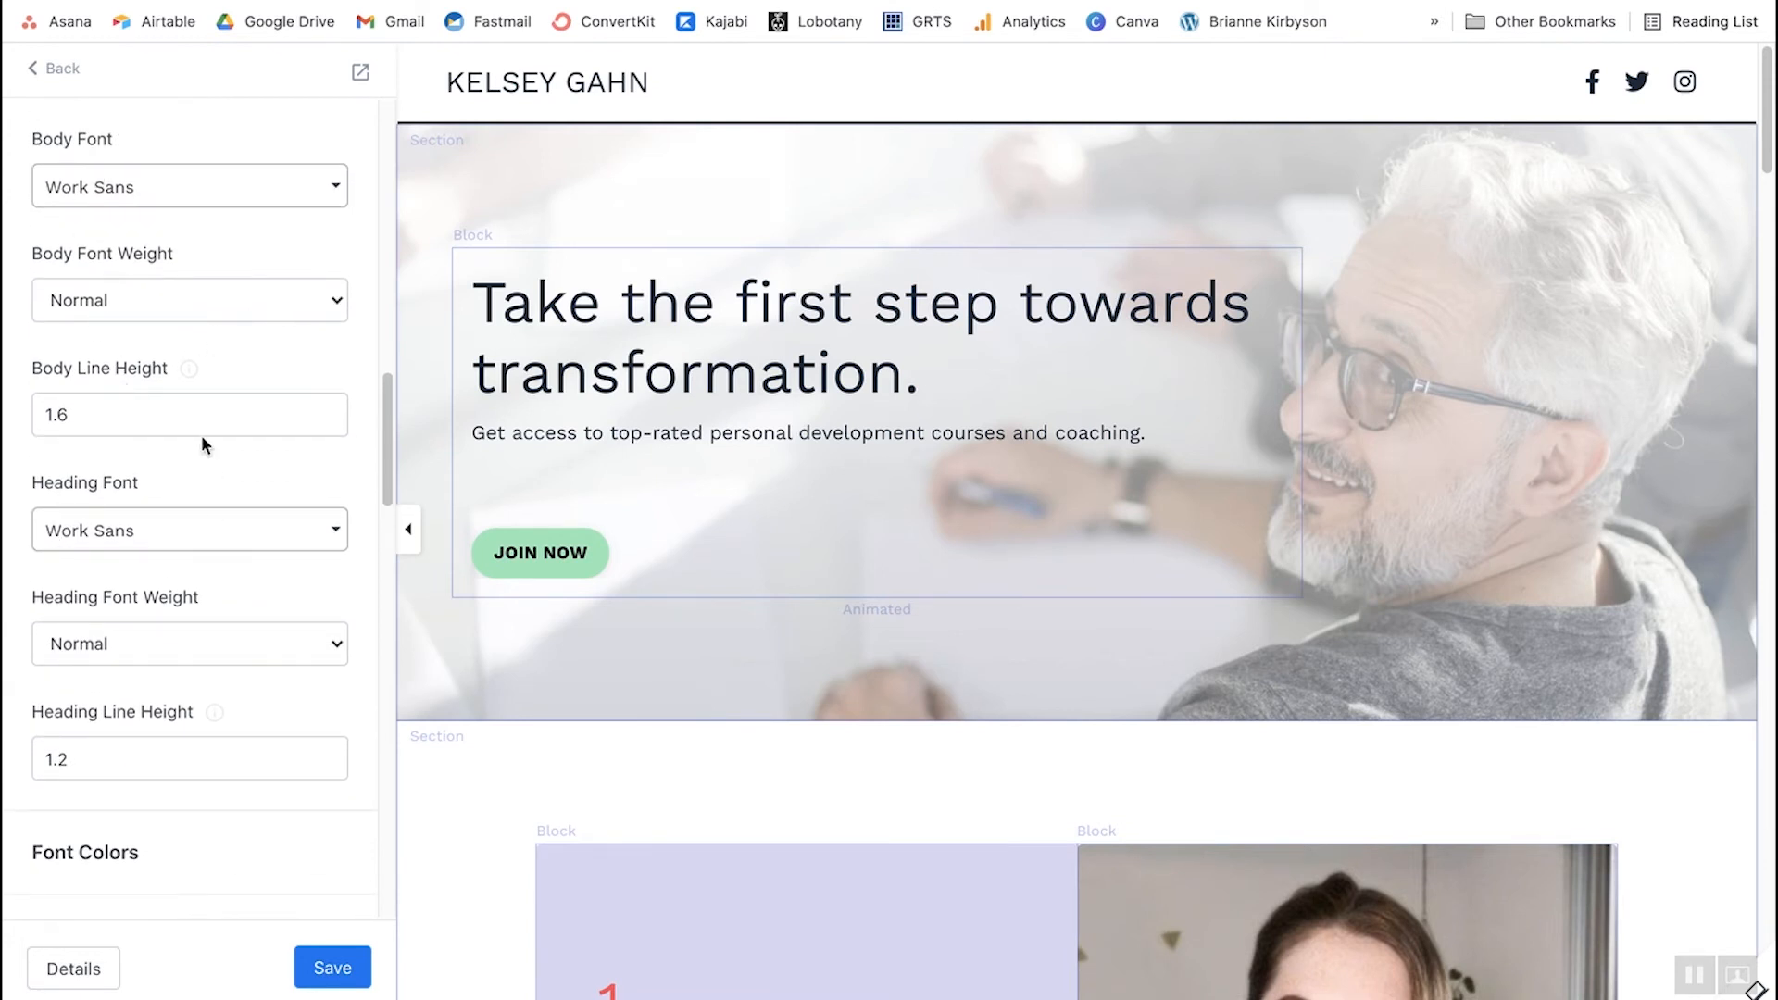
scroll(226, 417, down, 6)
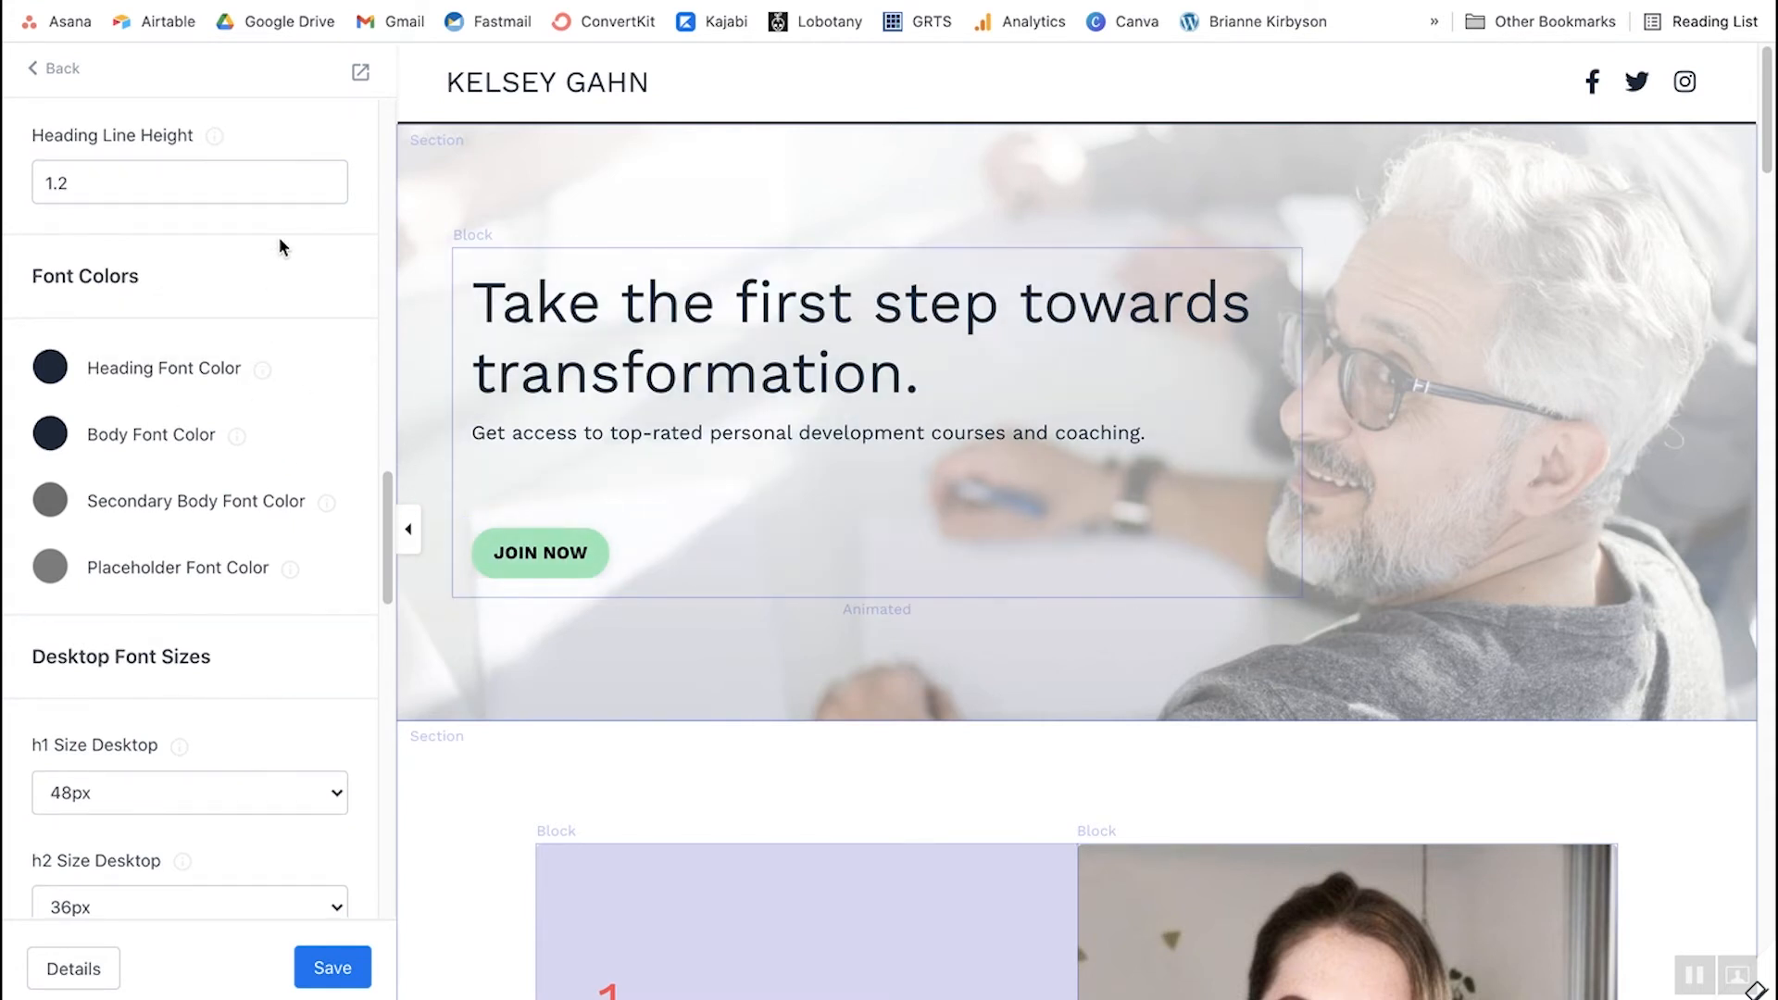
scroll(302, 268, up, 10)
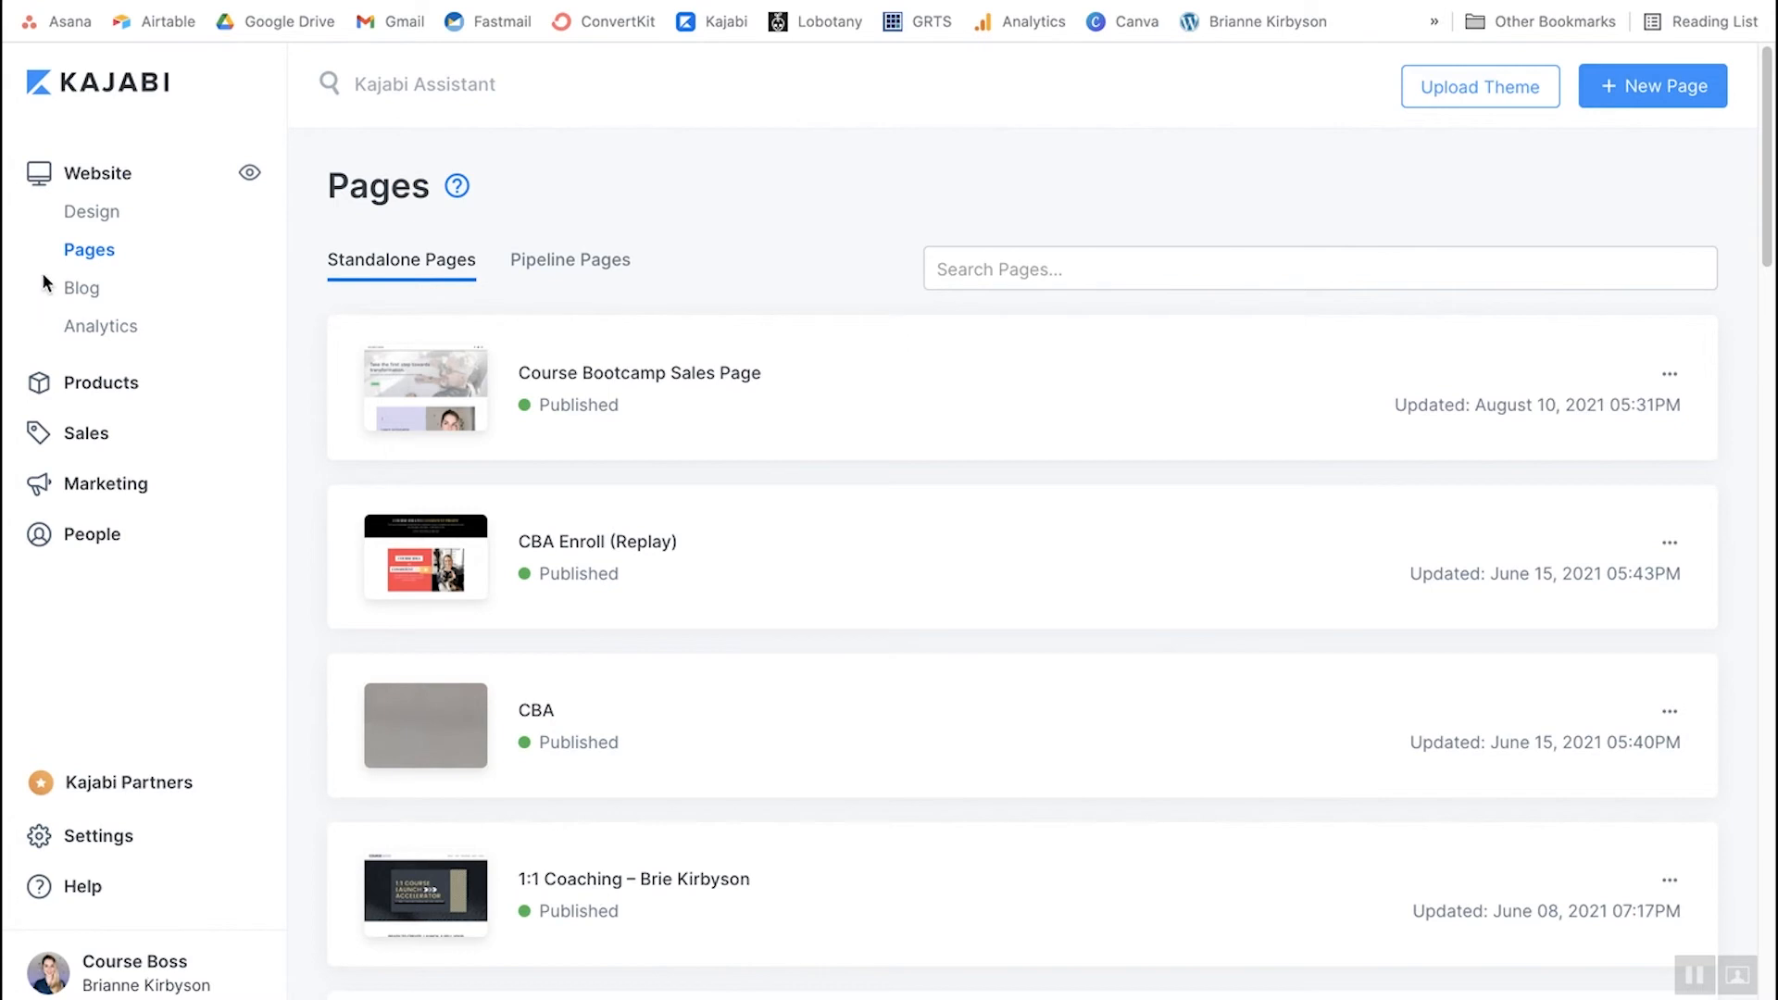
- Go to Email Campaigns and start a new campaign of the Email Broadcast type
click(128, 493)
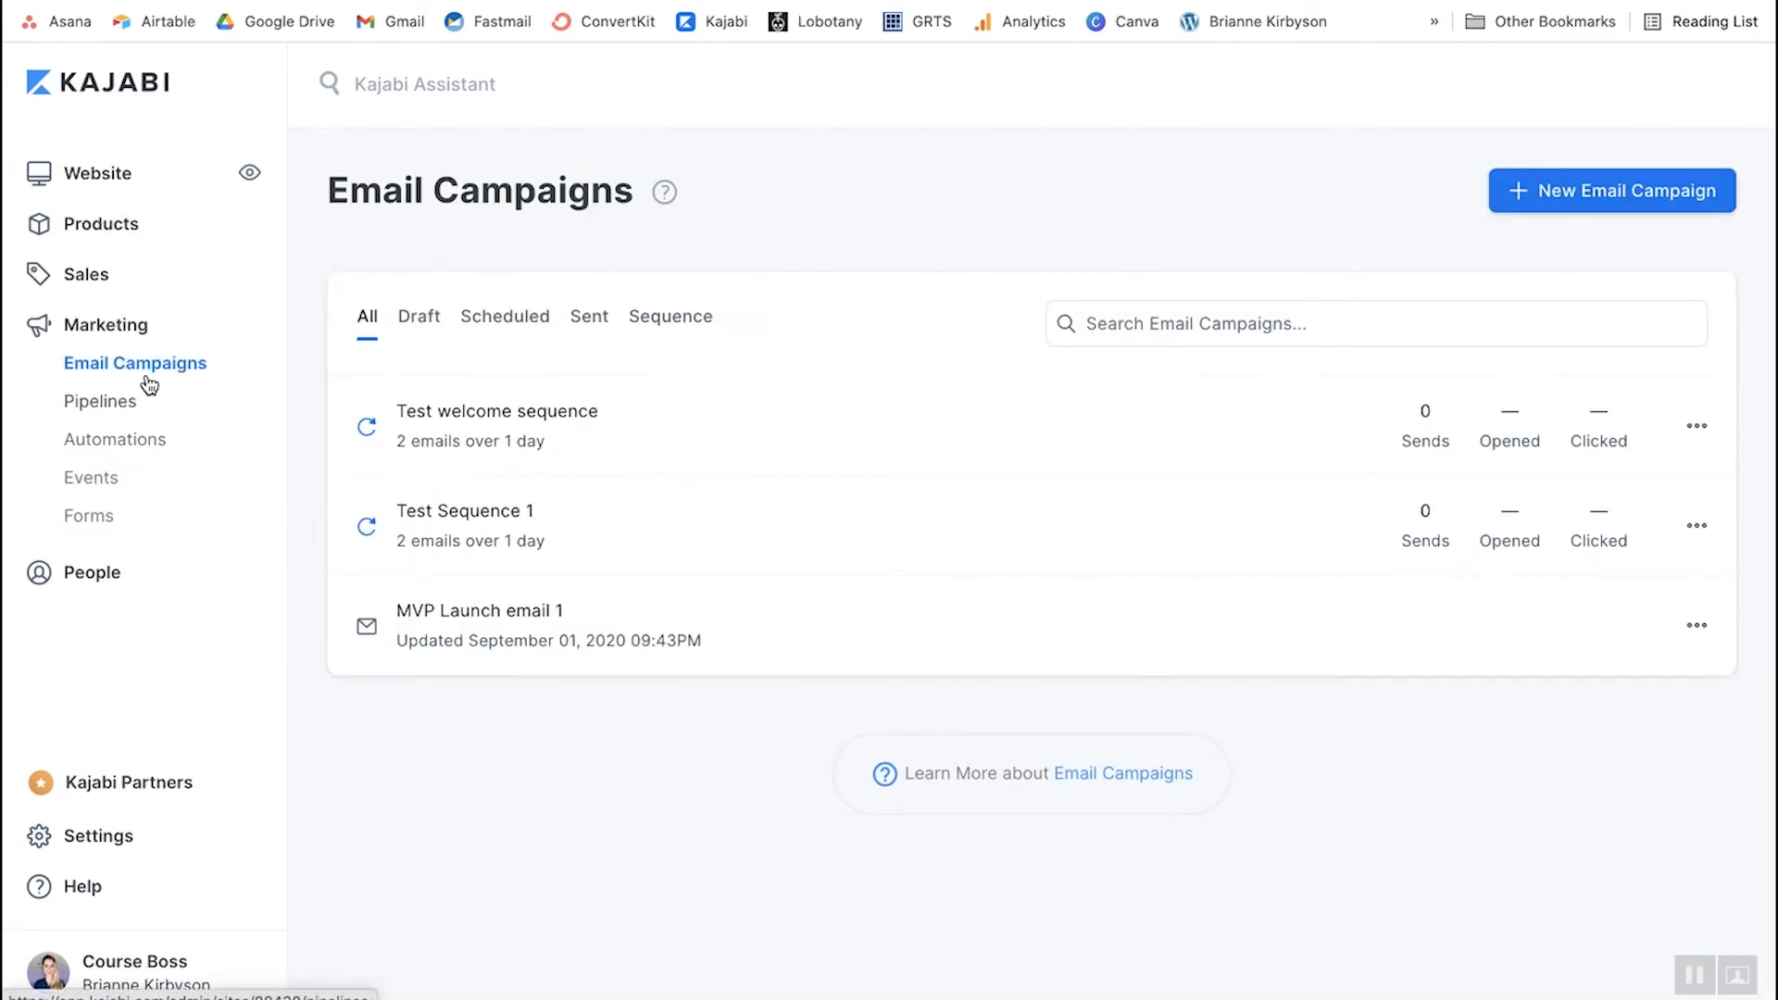
click(1554, 201)
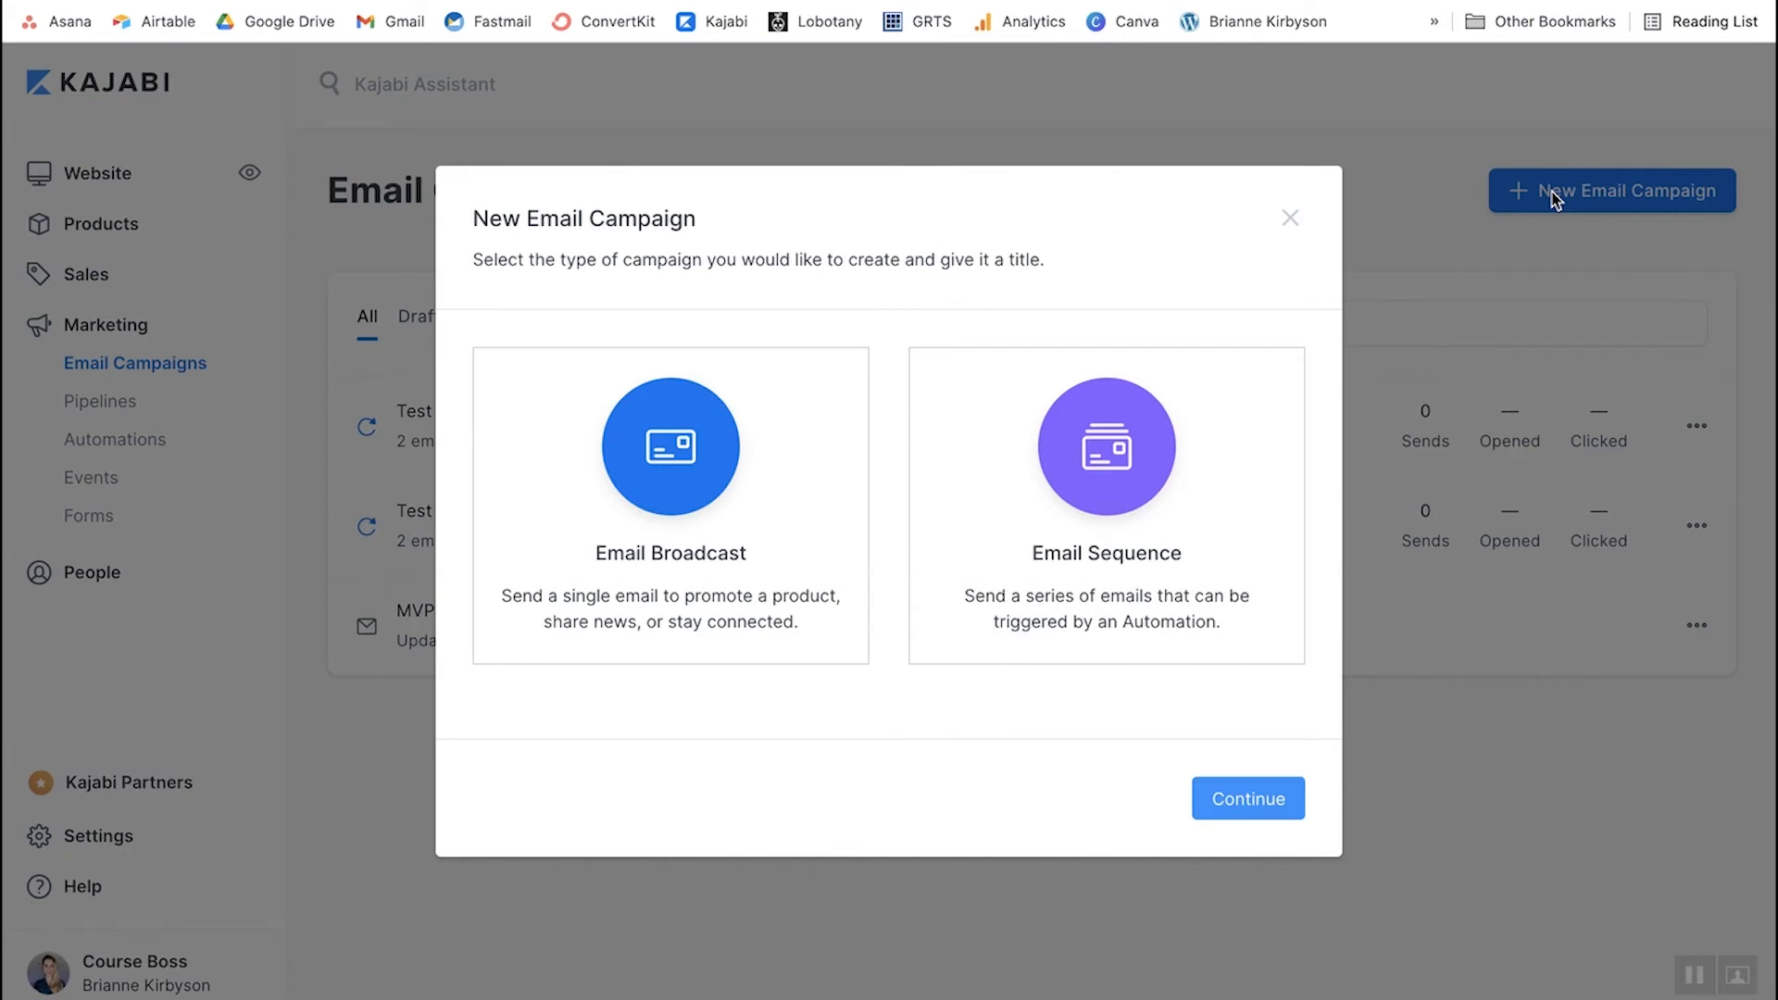
click(714, 603)
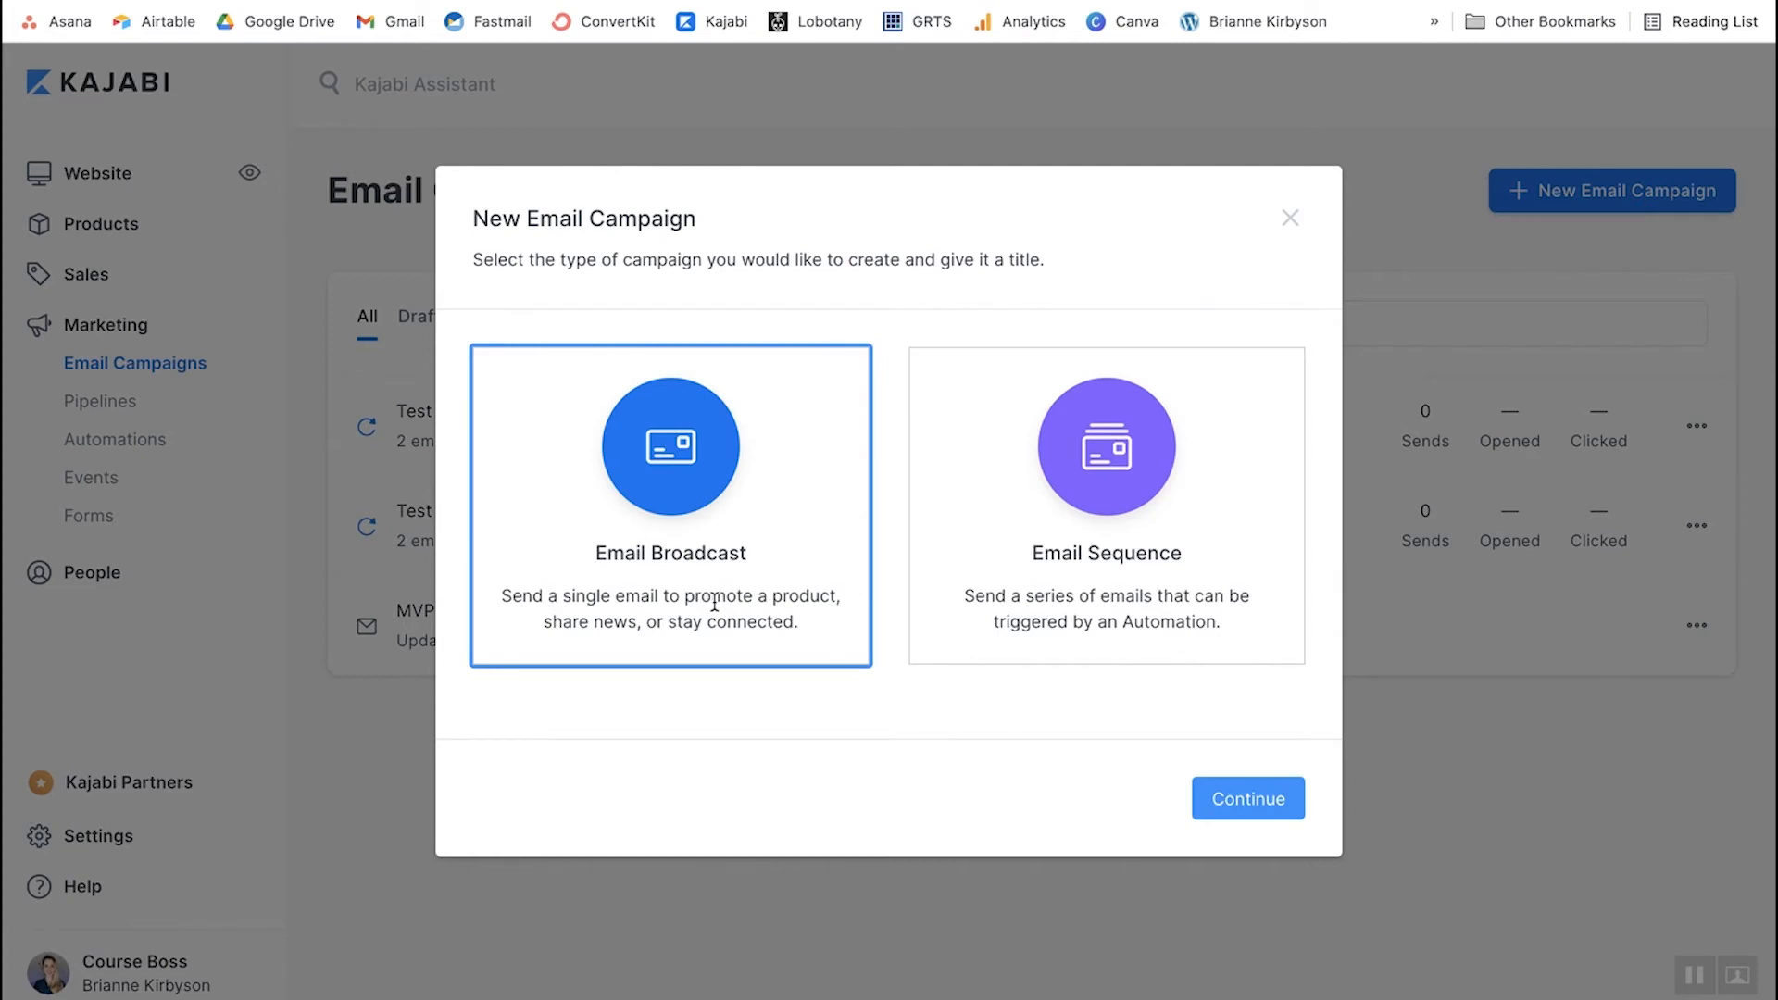
click(981, 546)
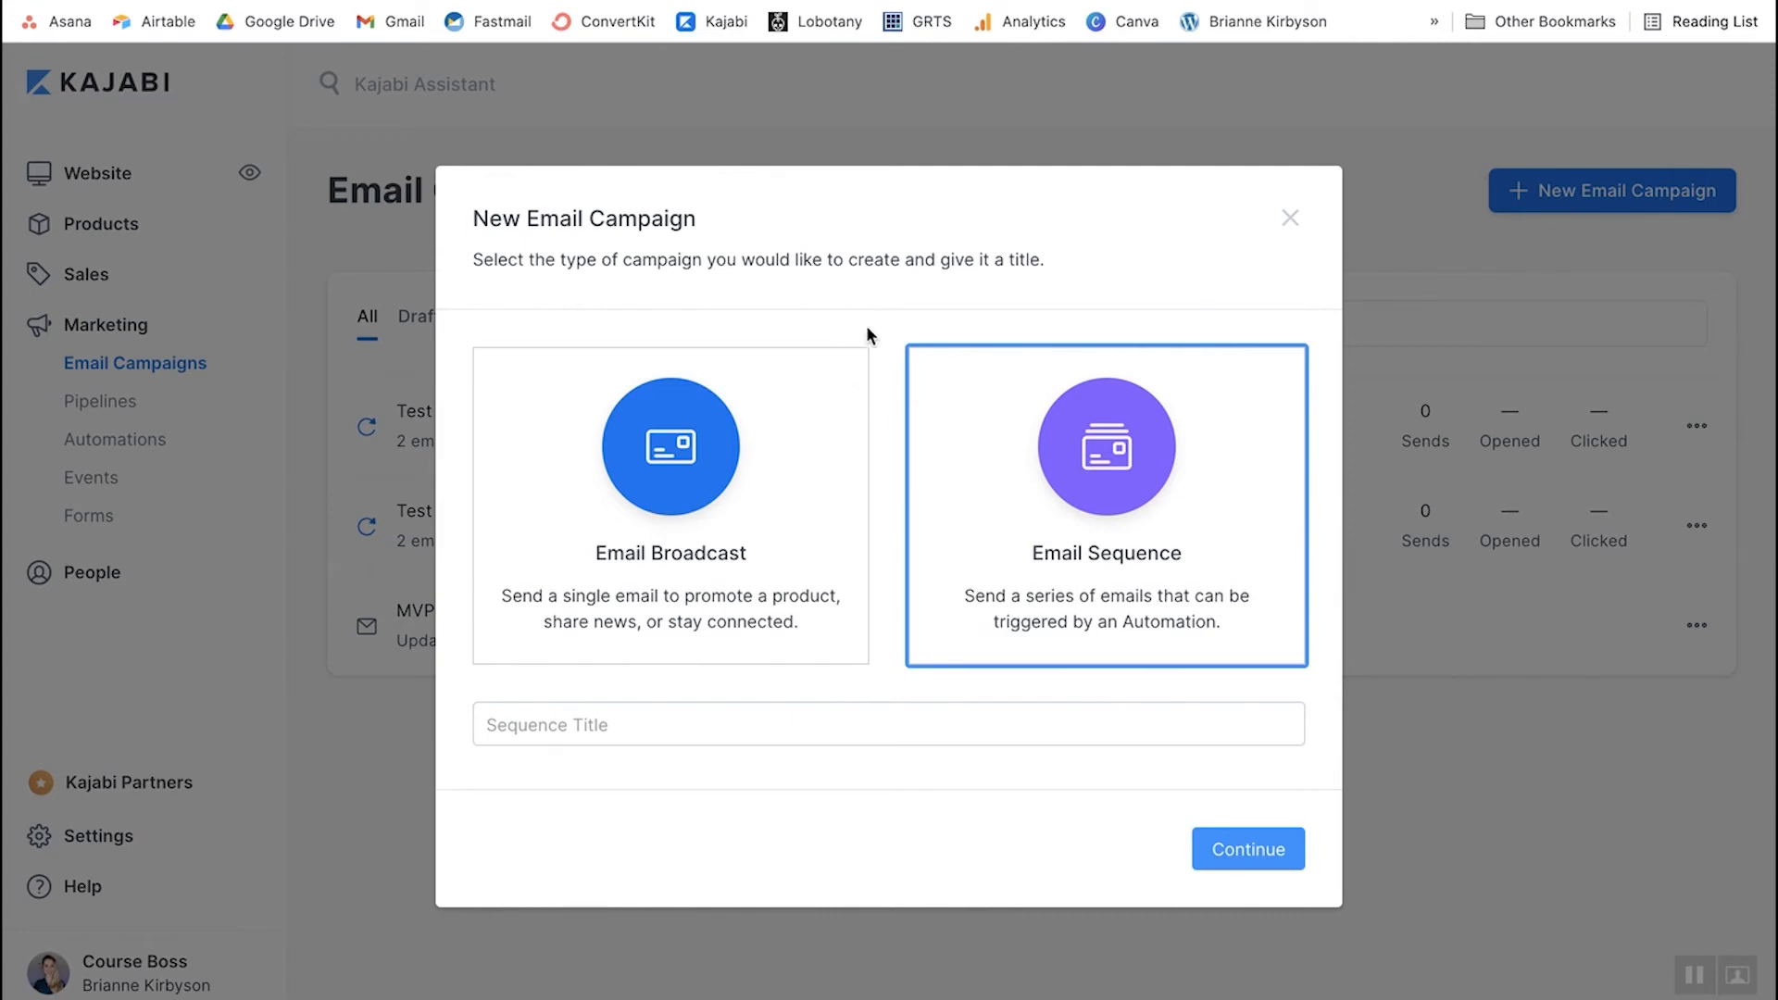
click(678, 451)
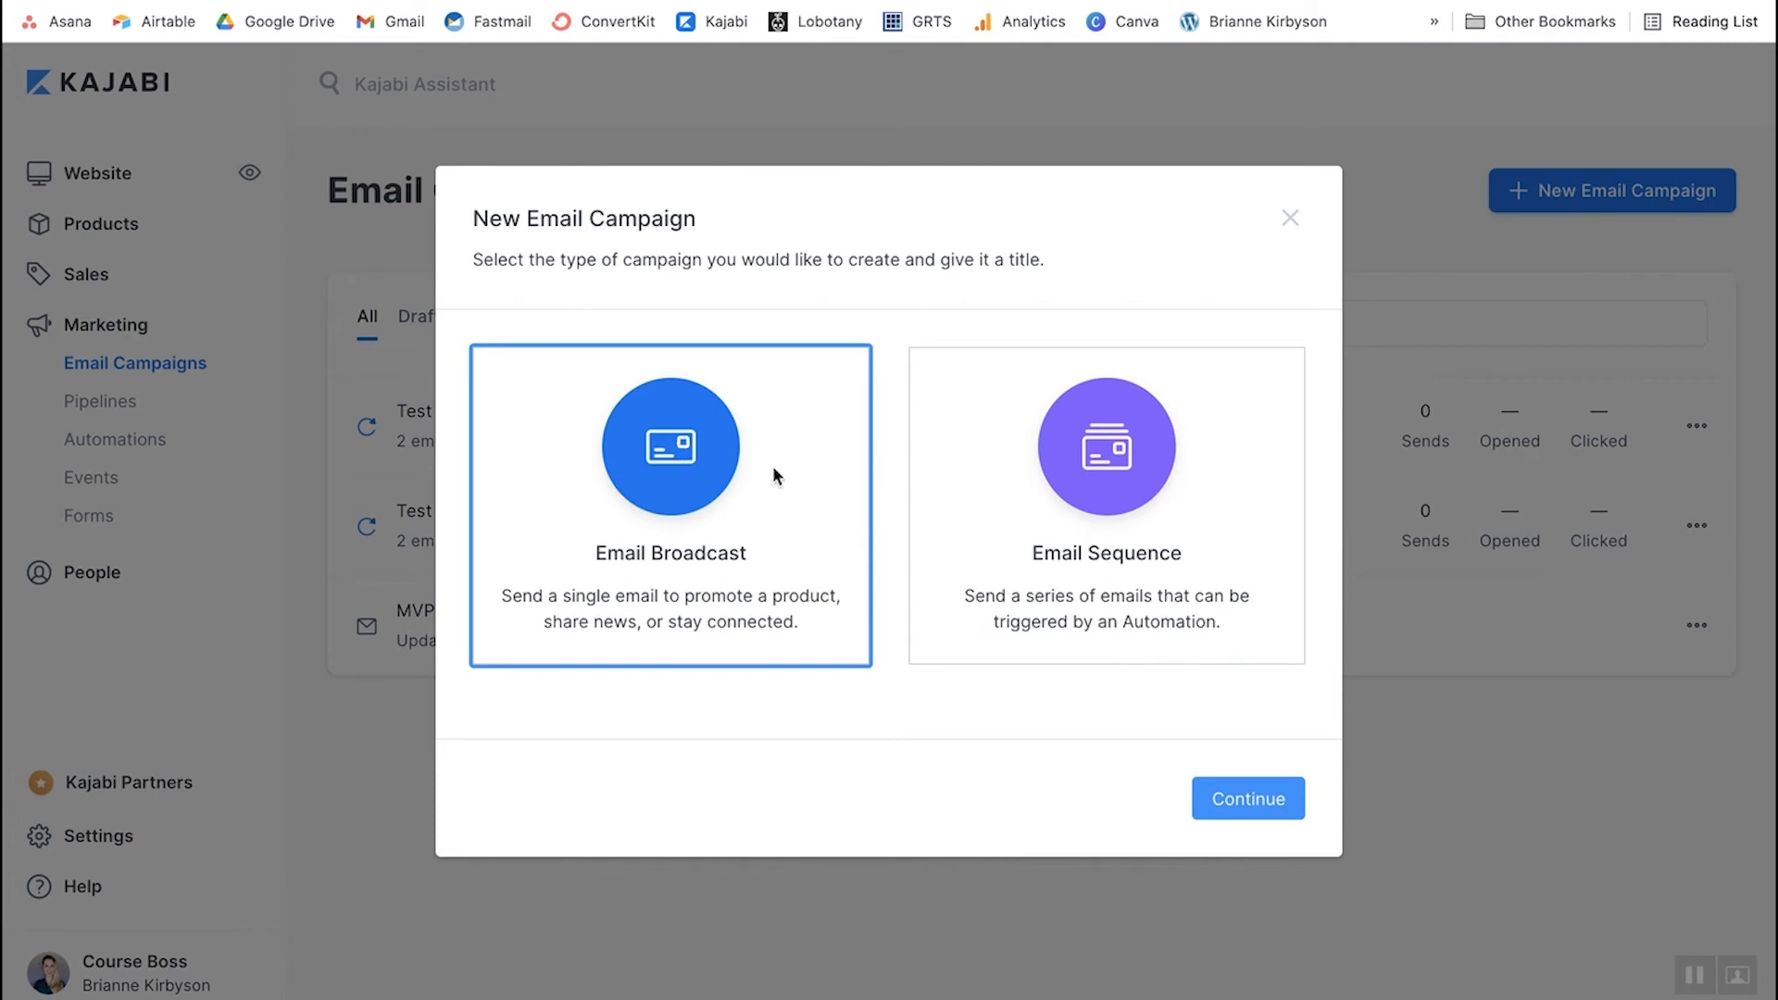
click(1283, 804)
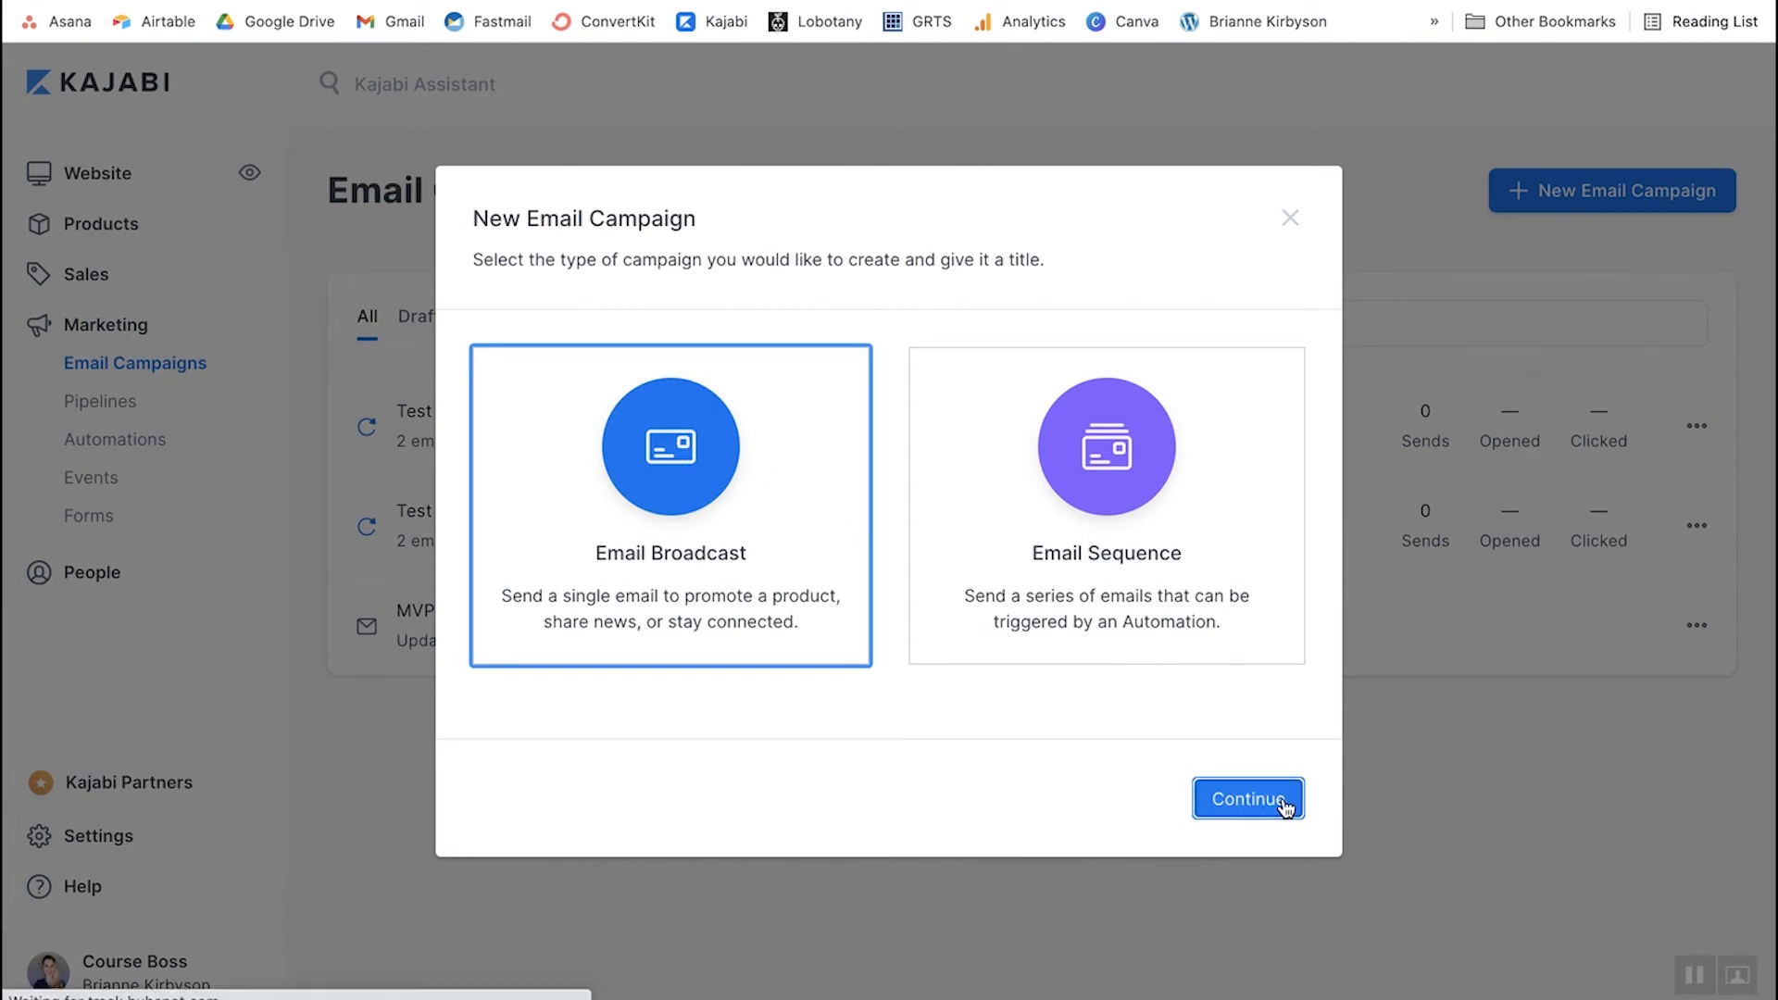
- Browse the email templates, then create the broadcast in the Classic Editor with the internal title "Course Bootcamp Launch Email #1"
scroll(1298, 759, down, 7)
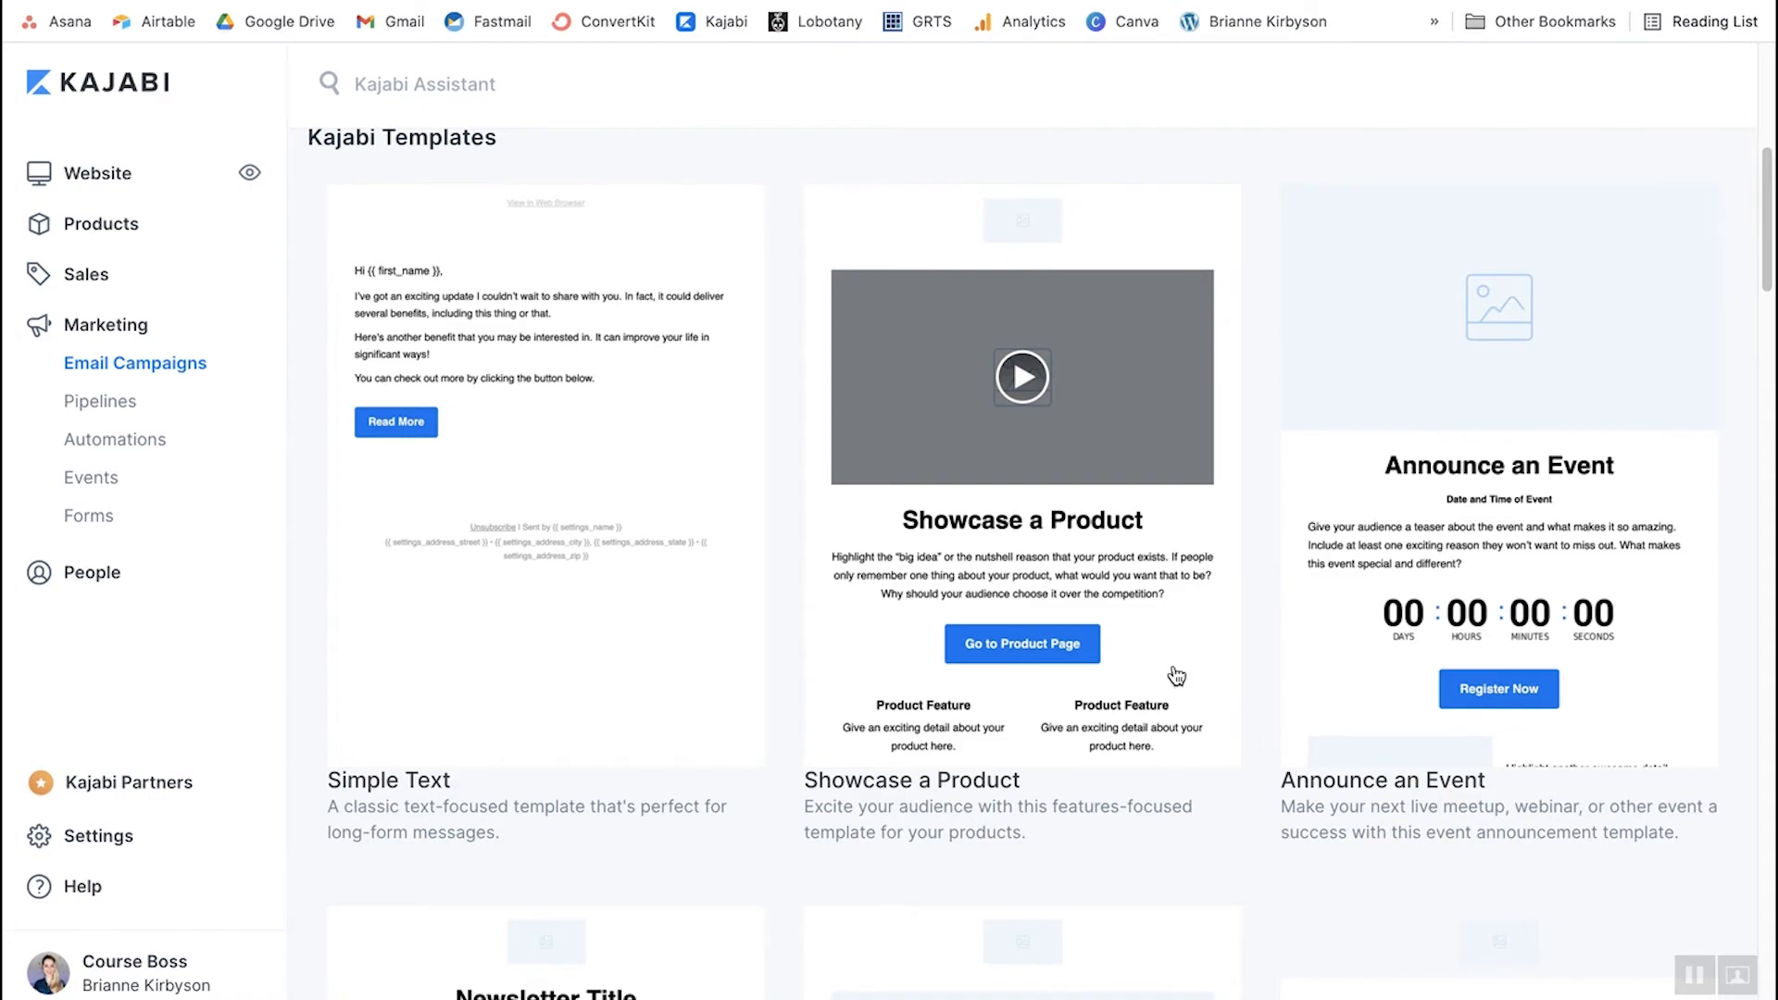
scroll(1174, 676, down, 3)
scroll(1176, 676, down, 12)
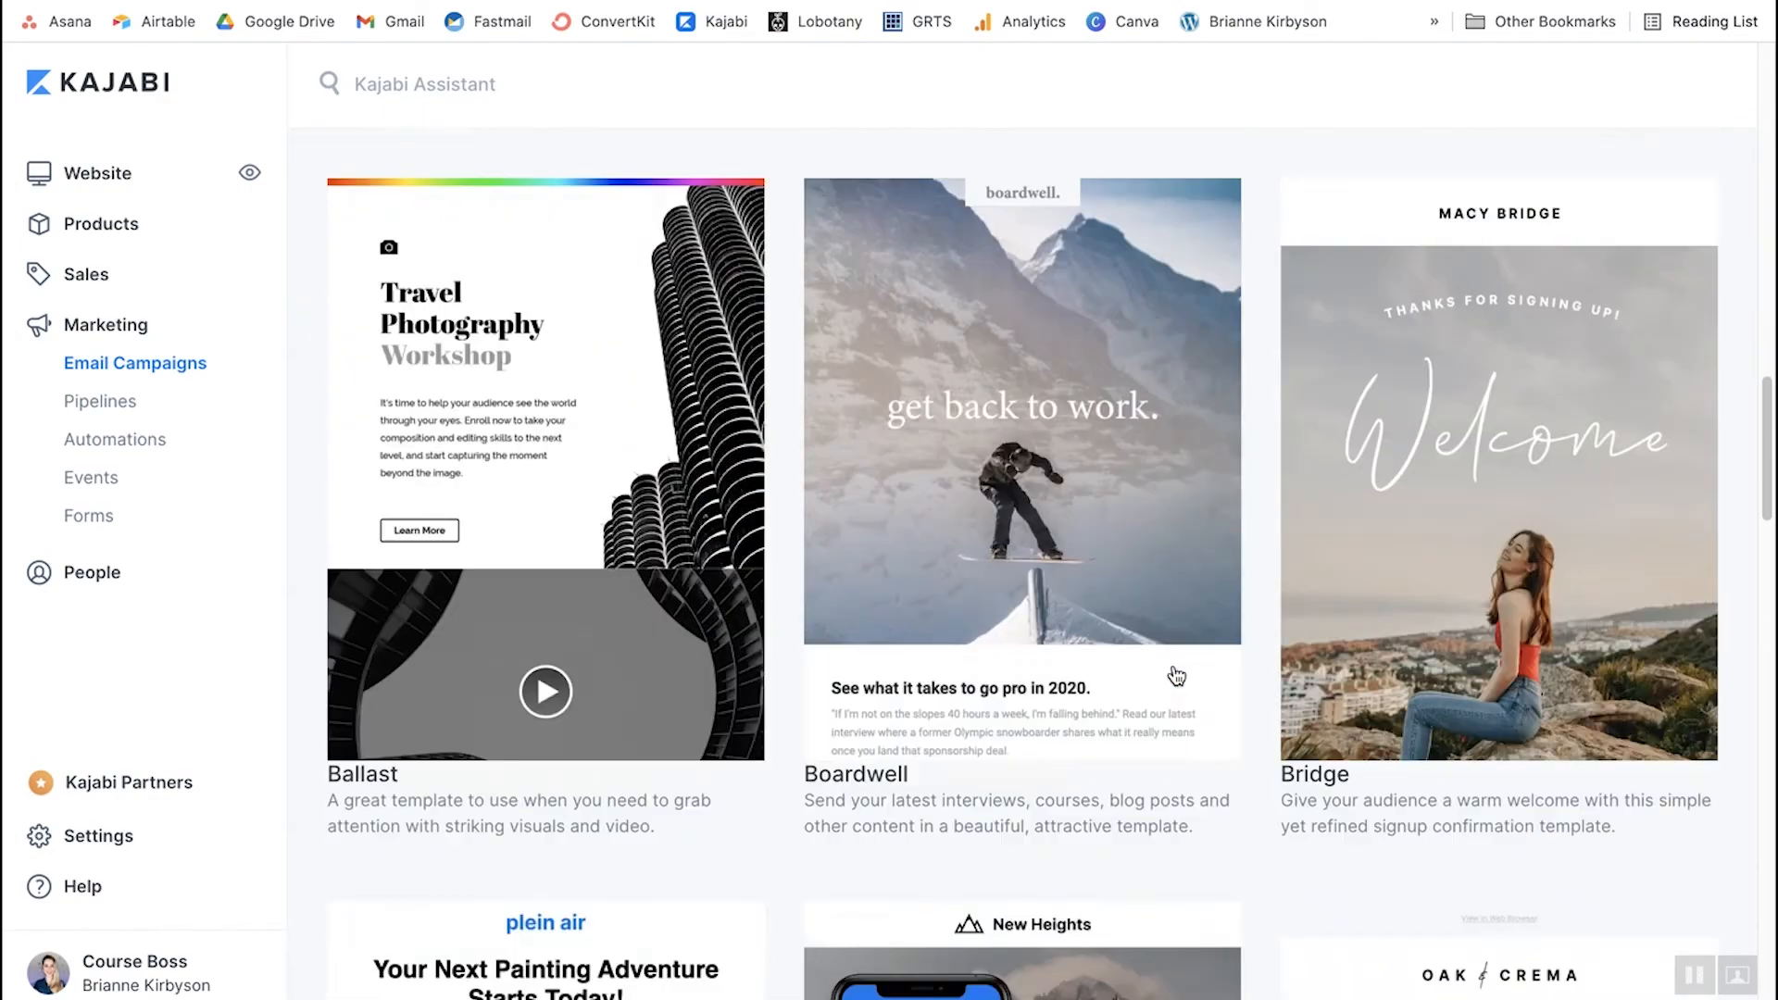
scroll(1176, 676, up, 20)
click(1620, 192)
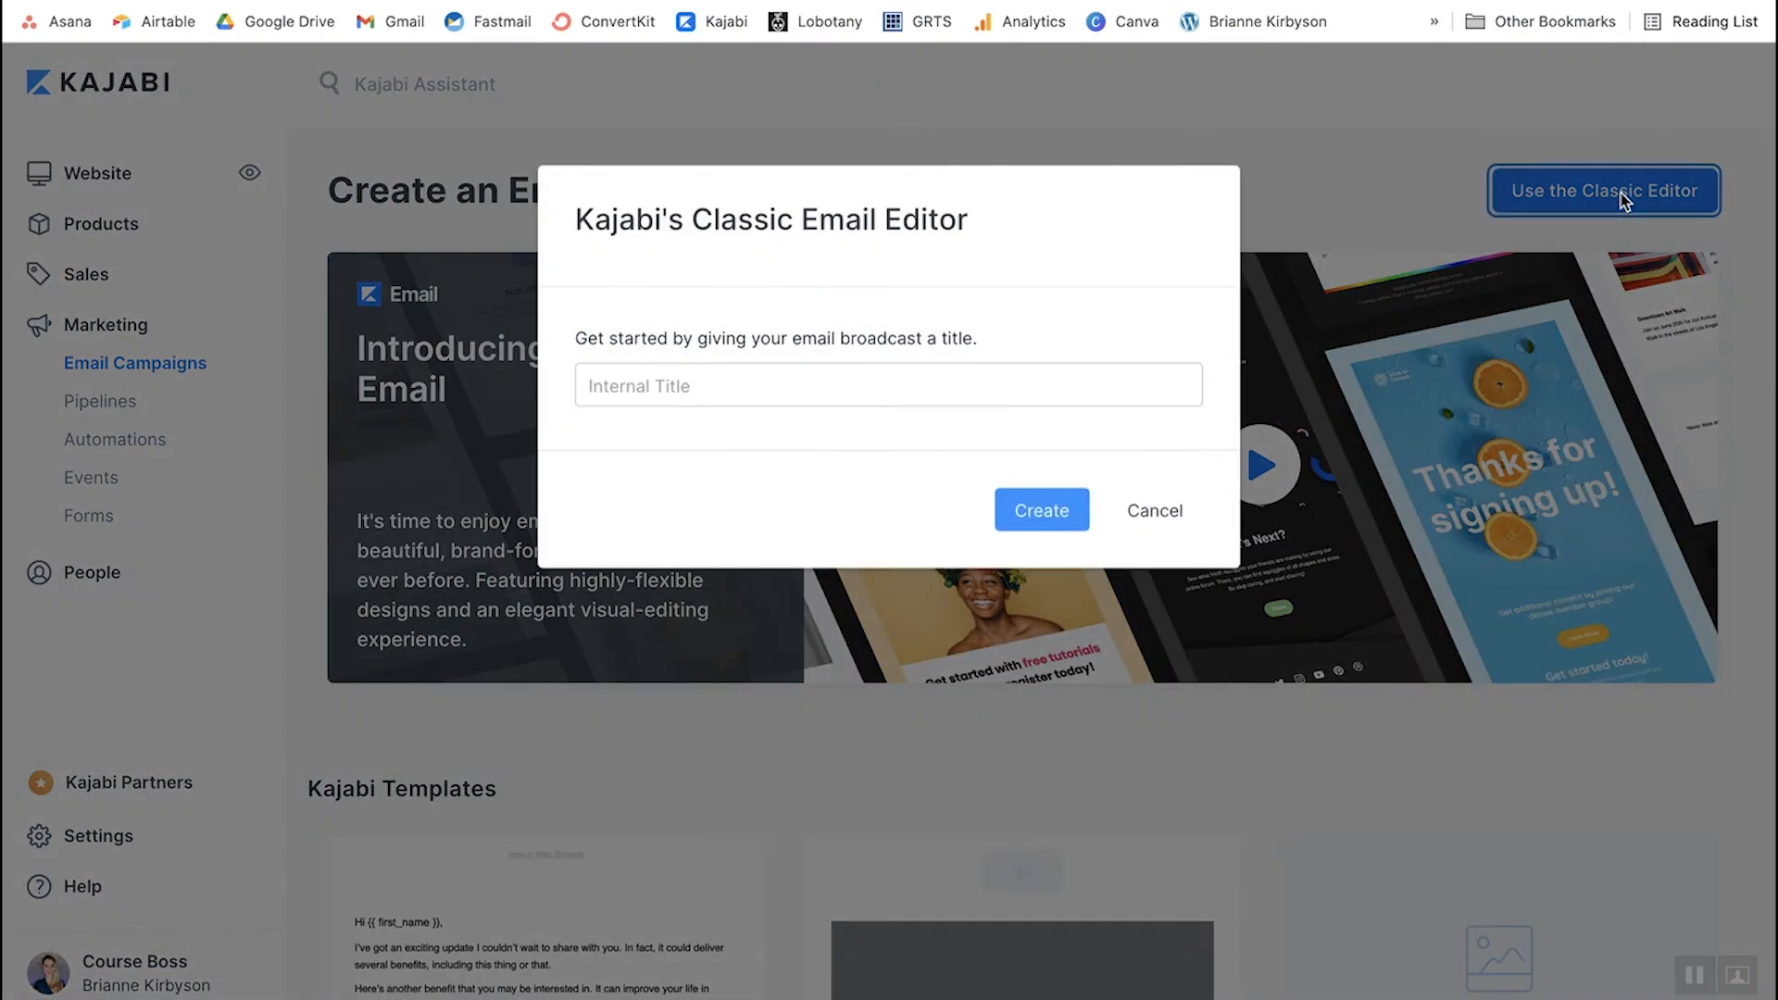
click(907, 374)
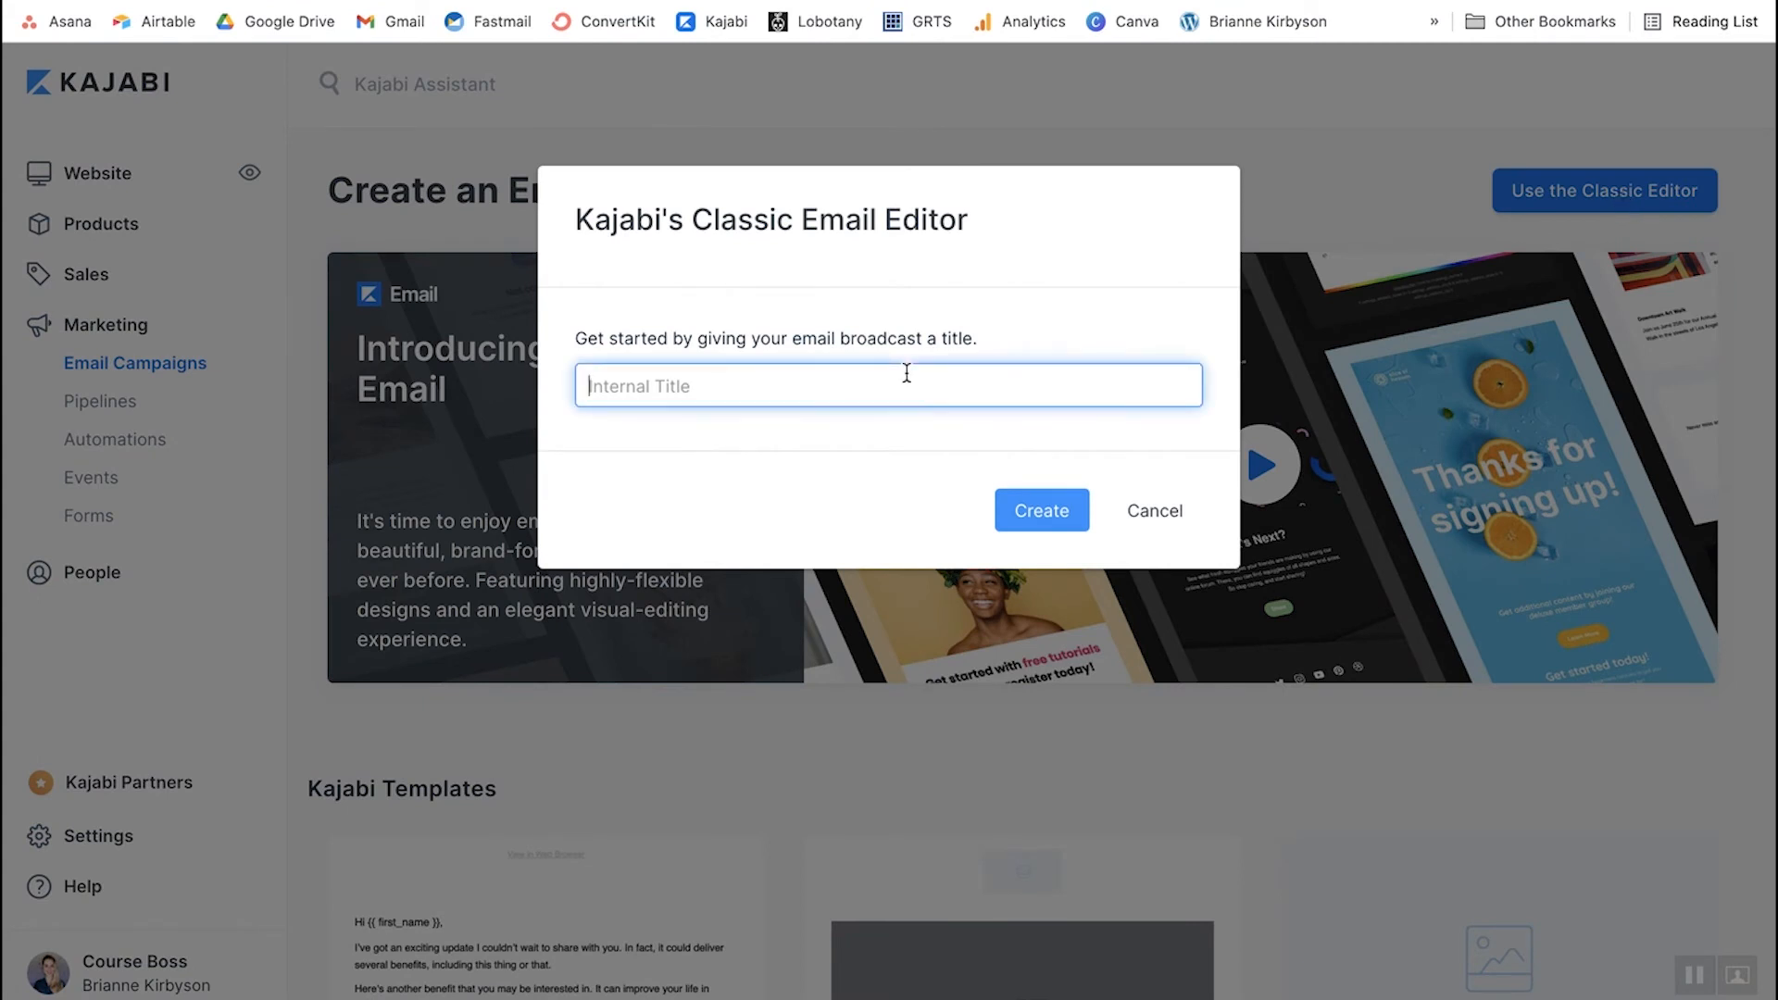
text(Course Bootcamp Launch Email #1)
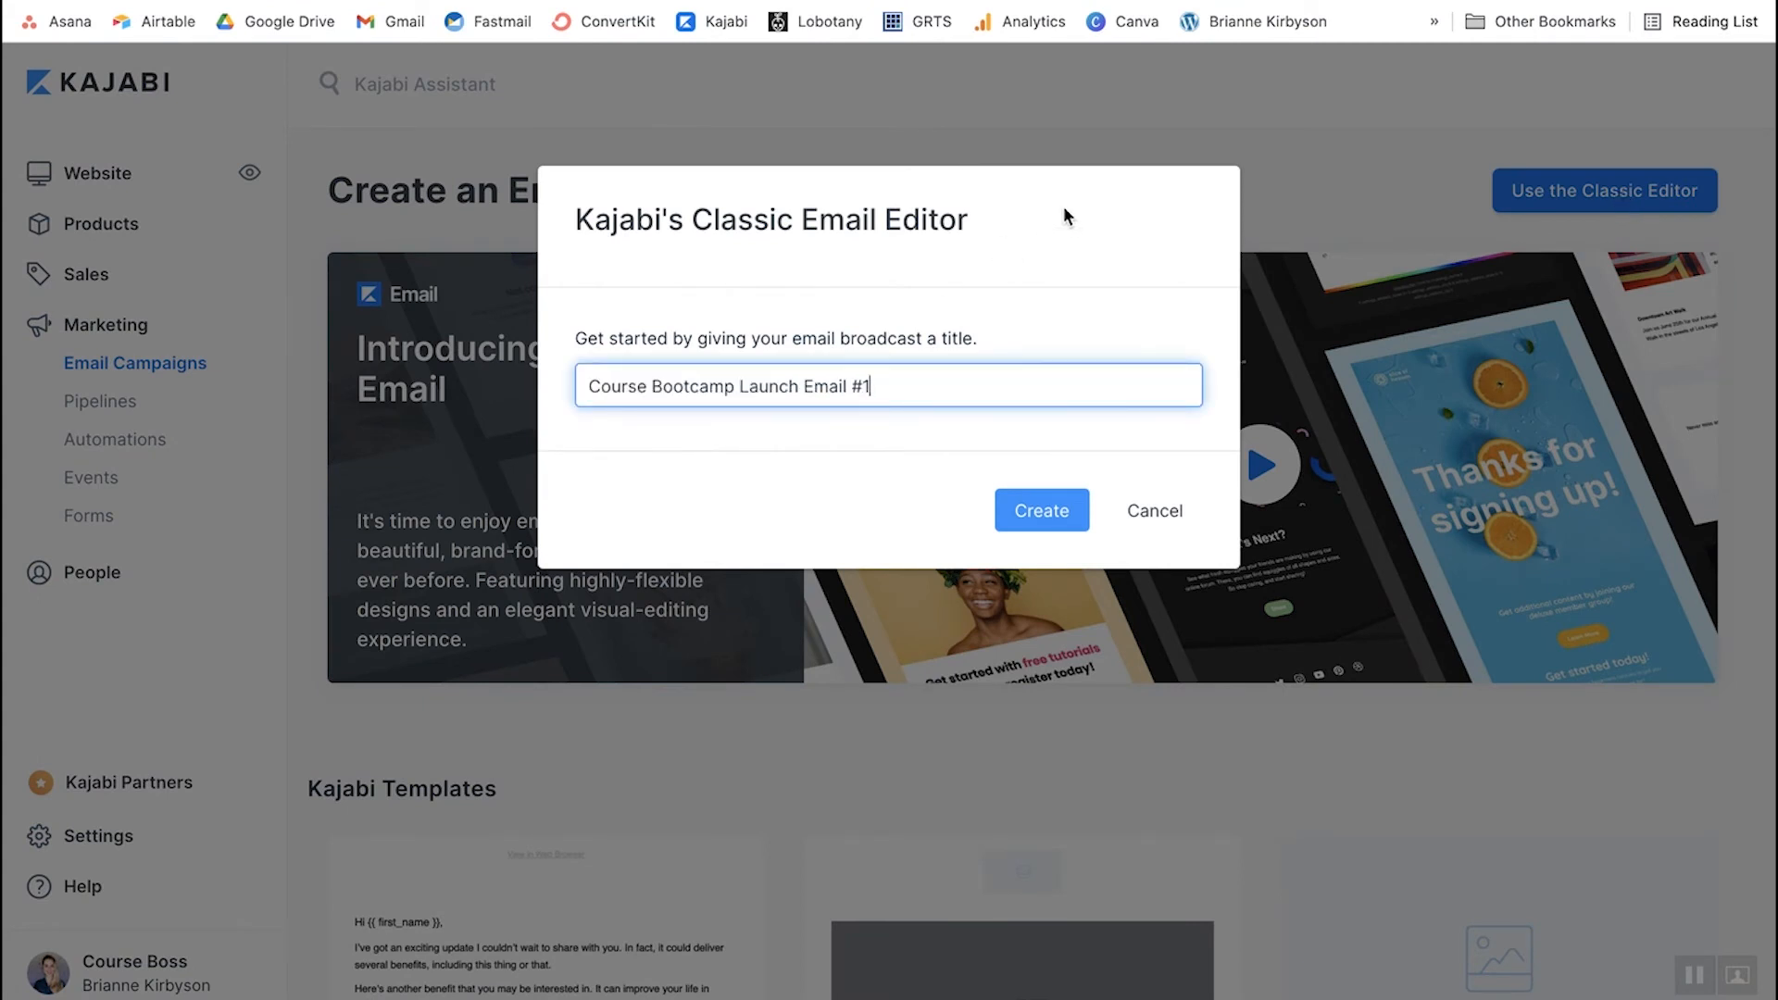
click(1071, 516)
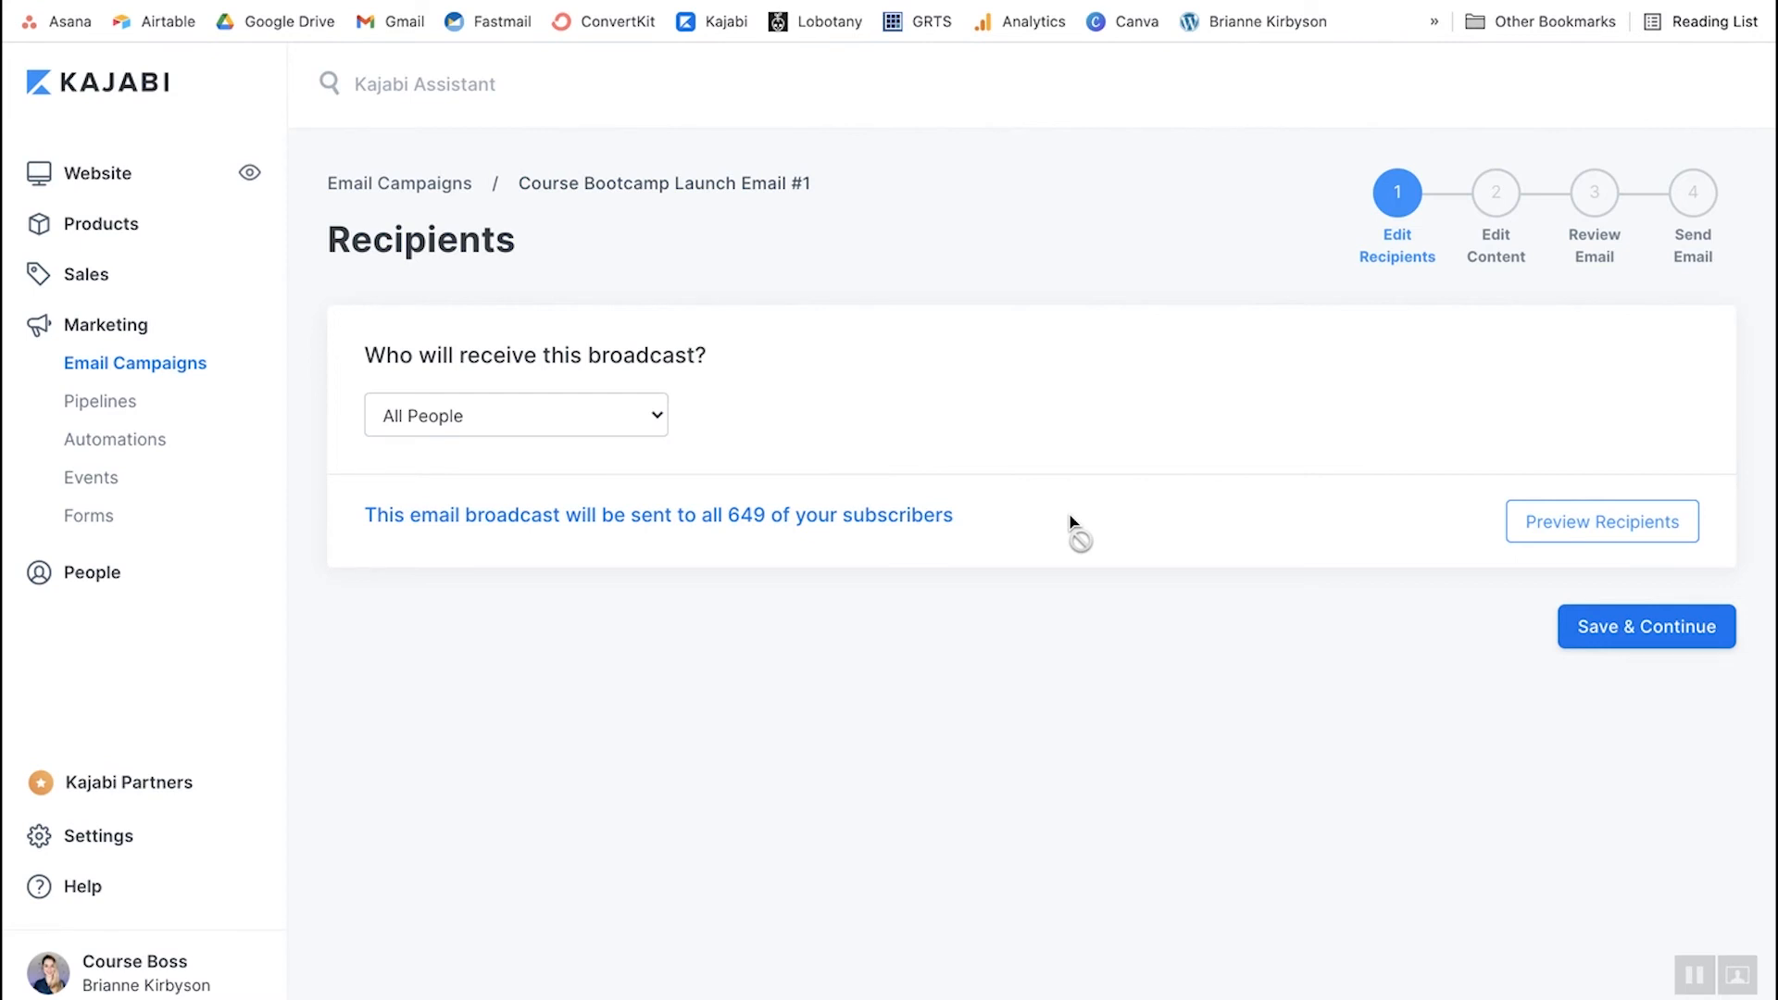
- Keep All People as the broadcast's recipients and save to continue to the email content
click(657, 419)
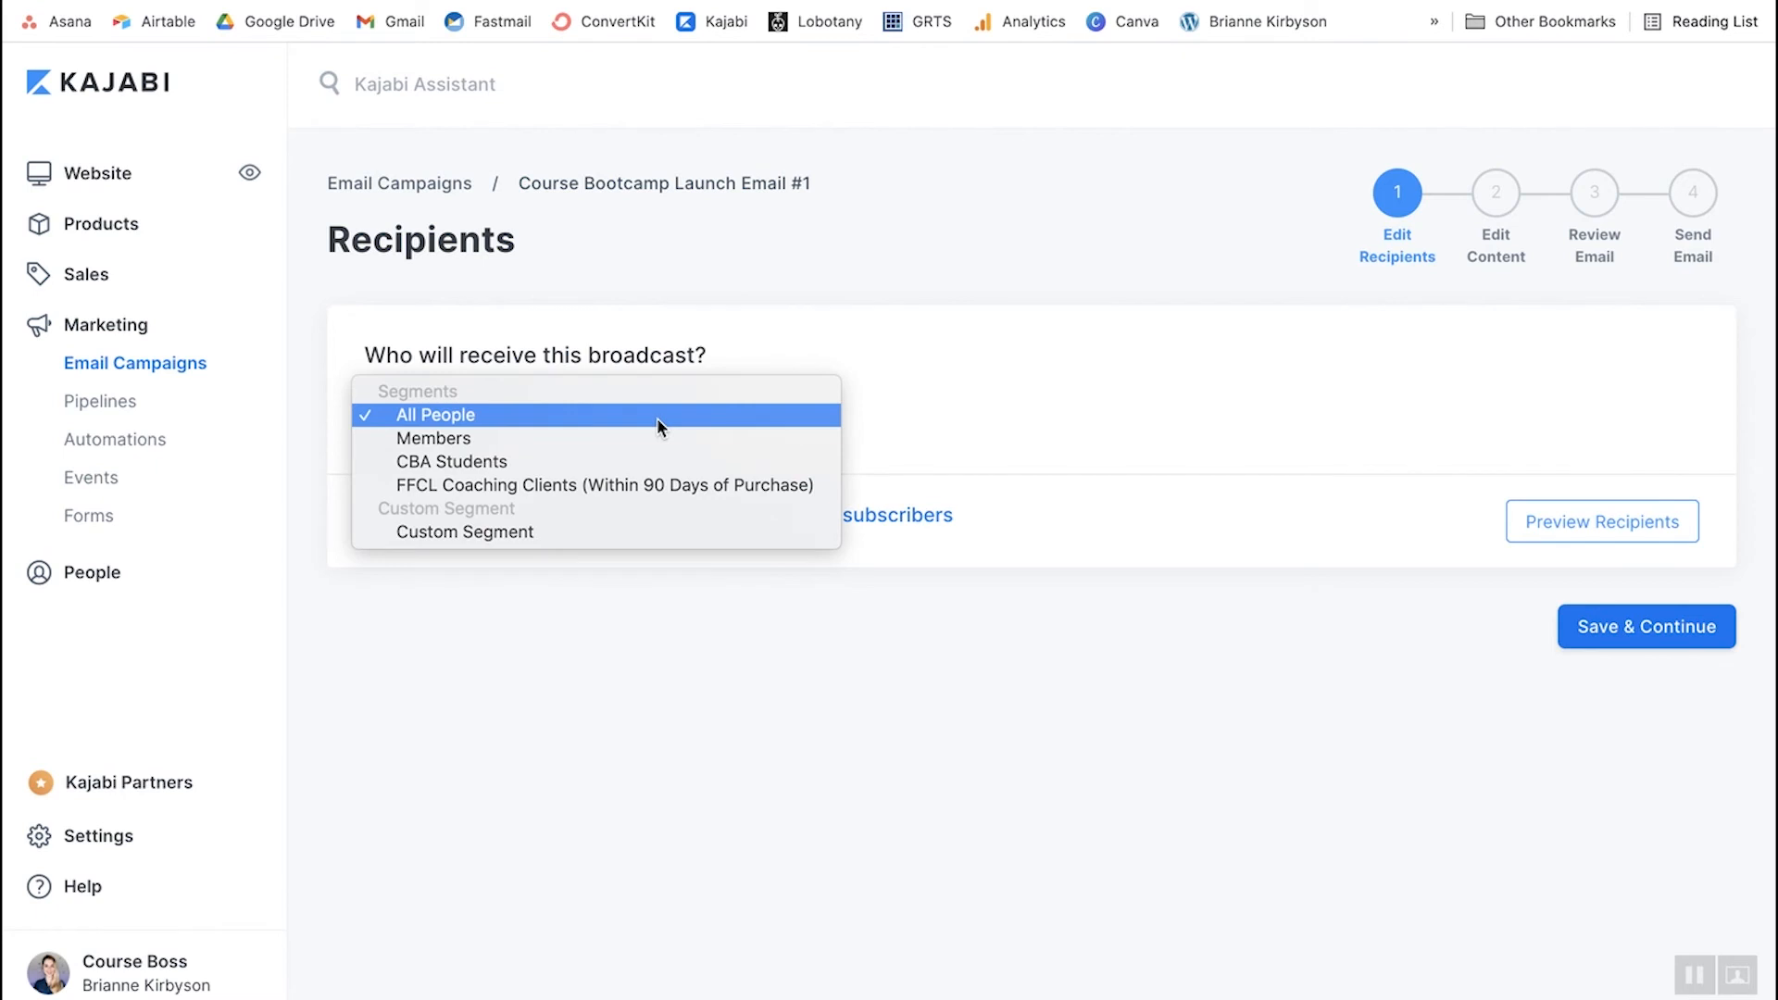
click(660, 415)
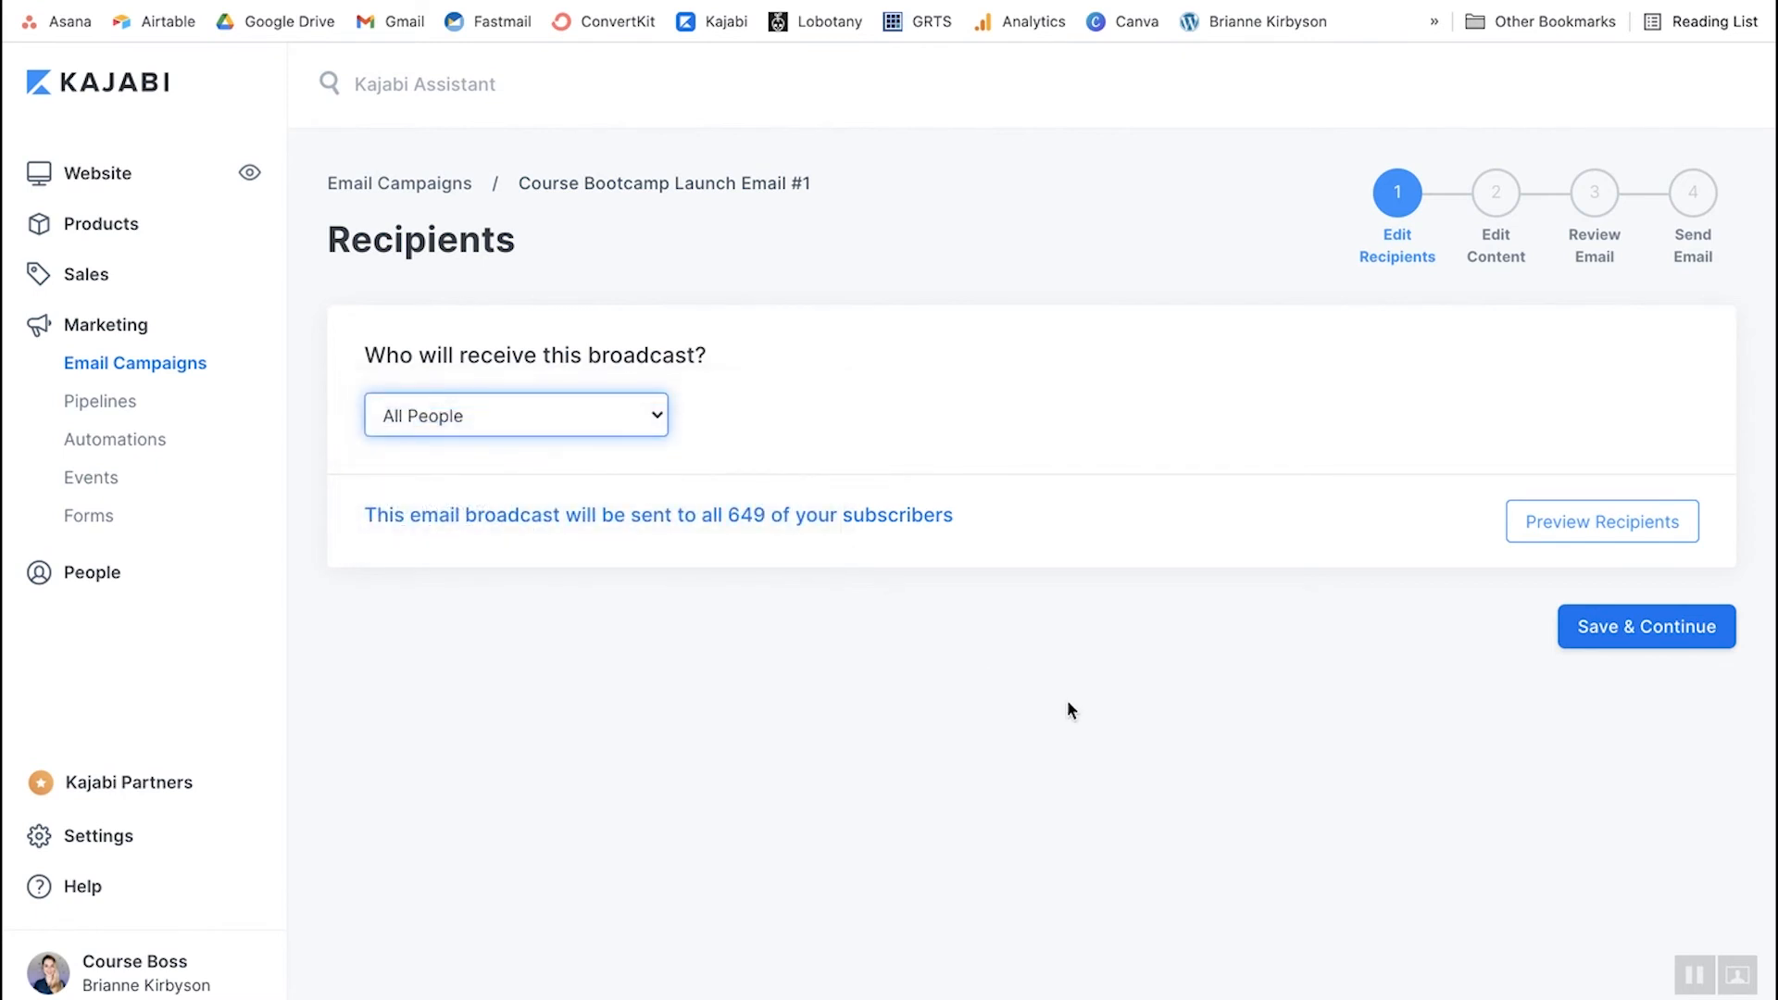
click(1667, 639)
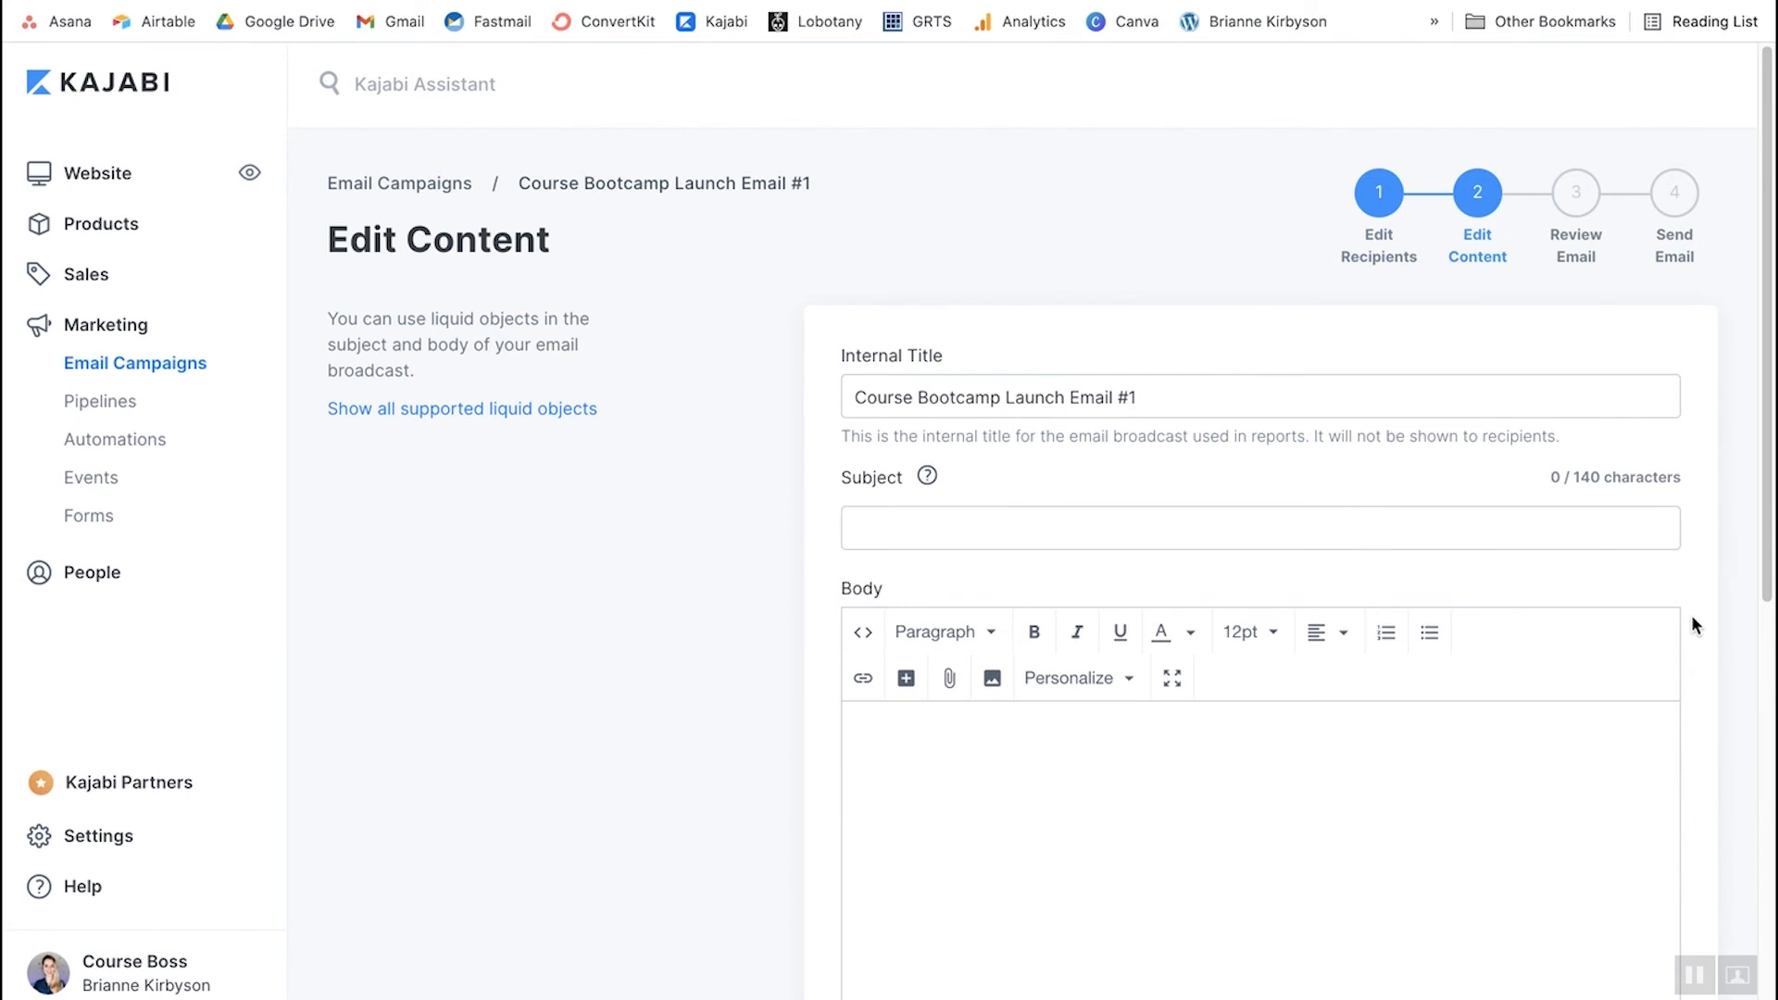
- Write the email with subject "Ready to create your course?" and a body opening "Have you been putting off creating your first course? I can help!"
scroll(1409, 526, down, 1)
click(996, 500)
scroll(996, 500, down, 3)
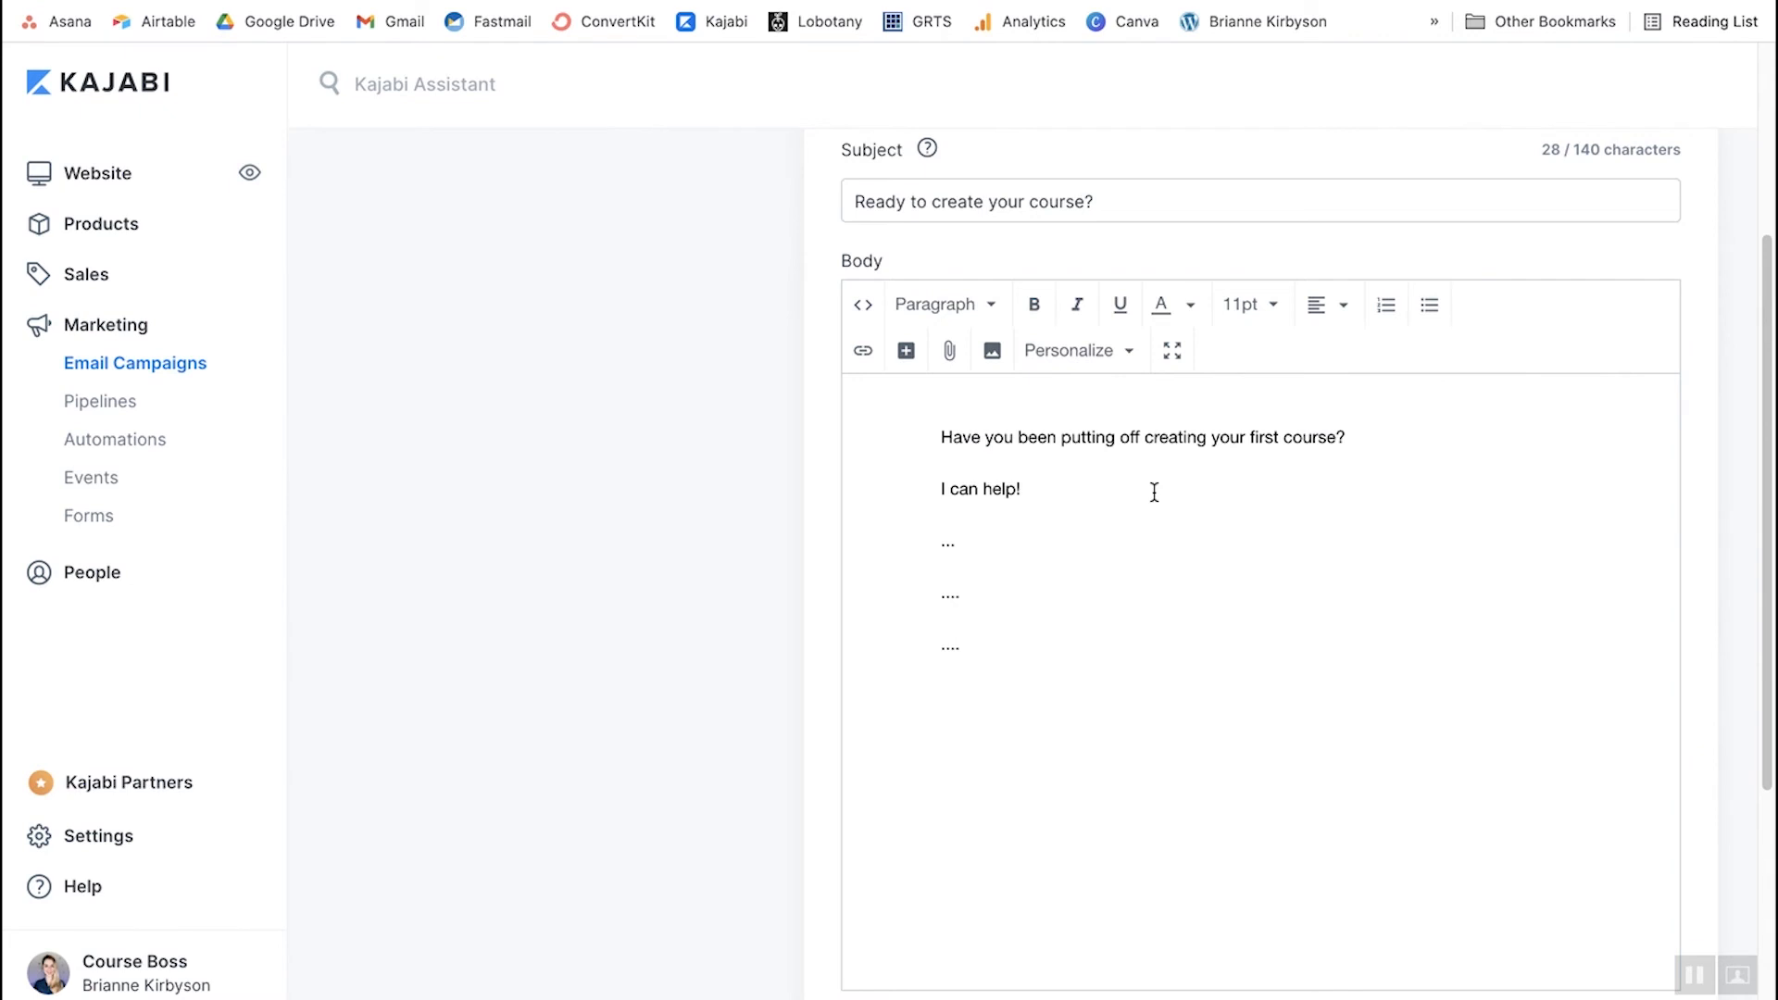
scroll(1102, 551, down, 1)
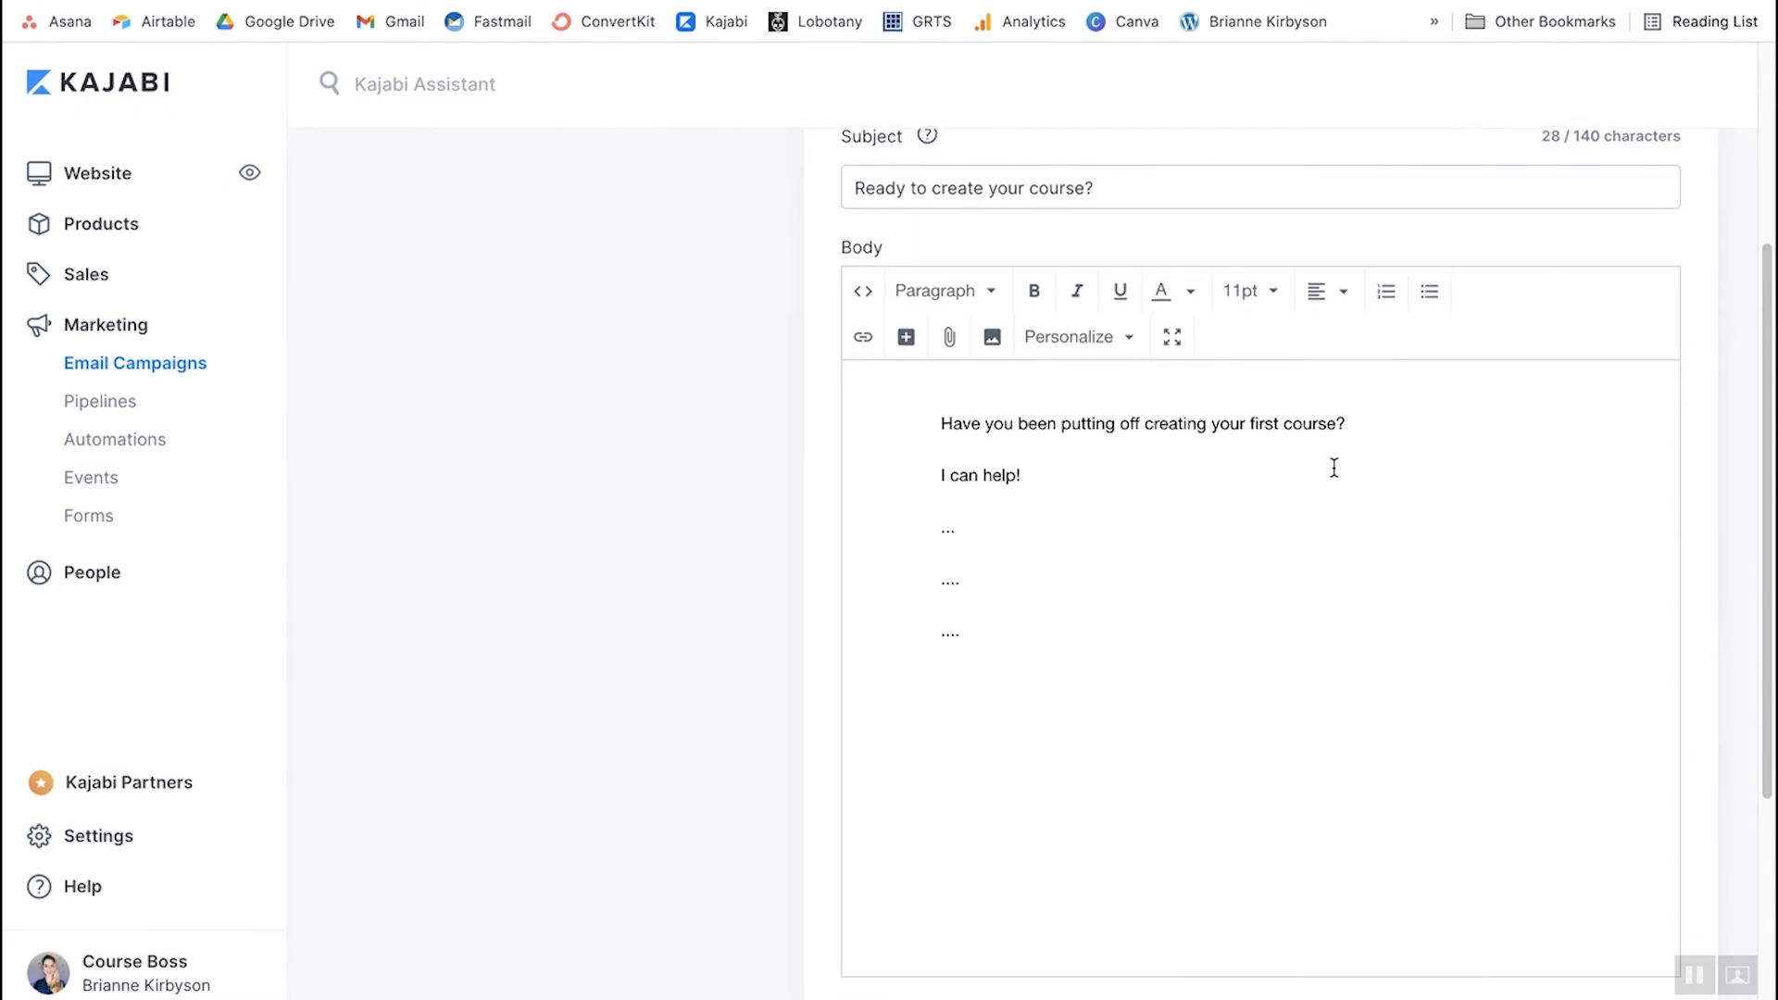
scroll(1333, 468, down, 4)
click(1609, 963)
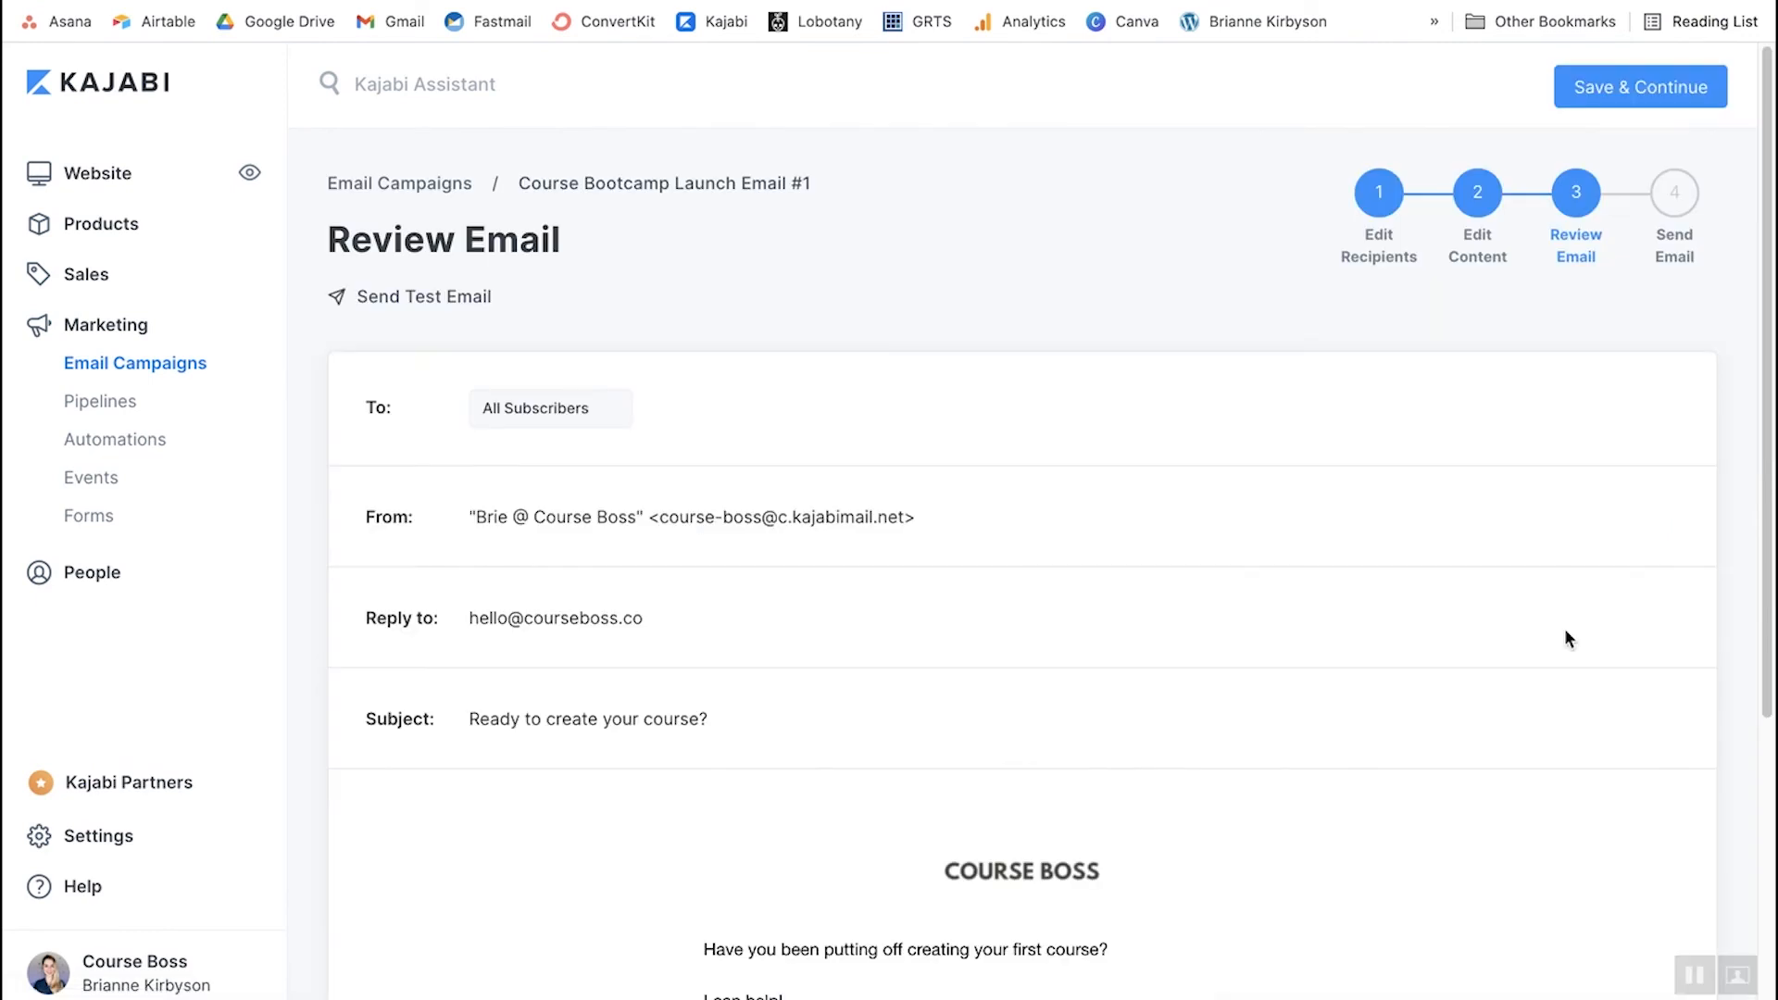
- Review the broadcast's recipients, sender, subject and body preview, and continue to the sending options
scroll(1528, 615, down, 5)
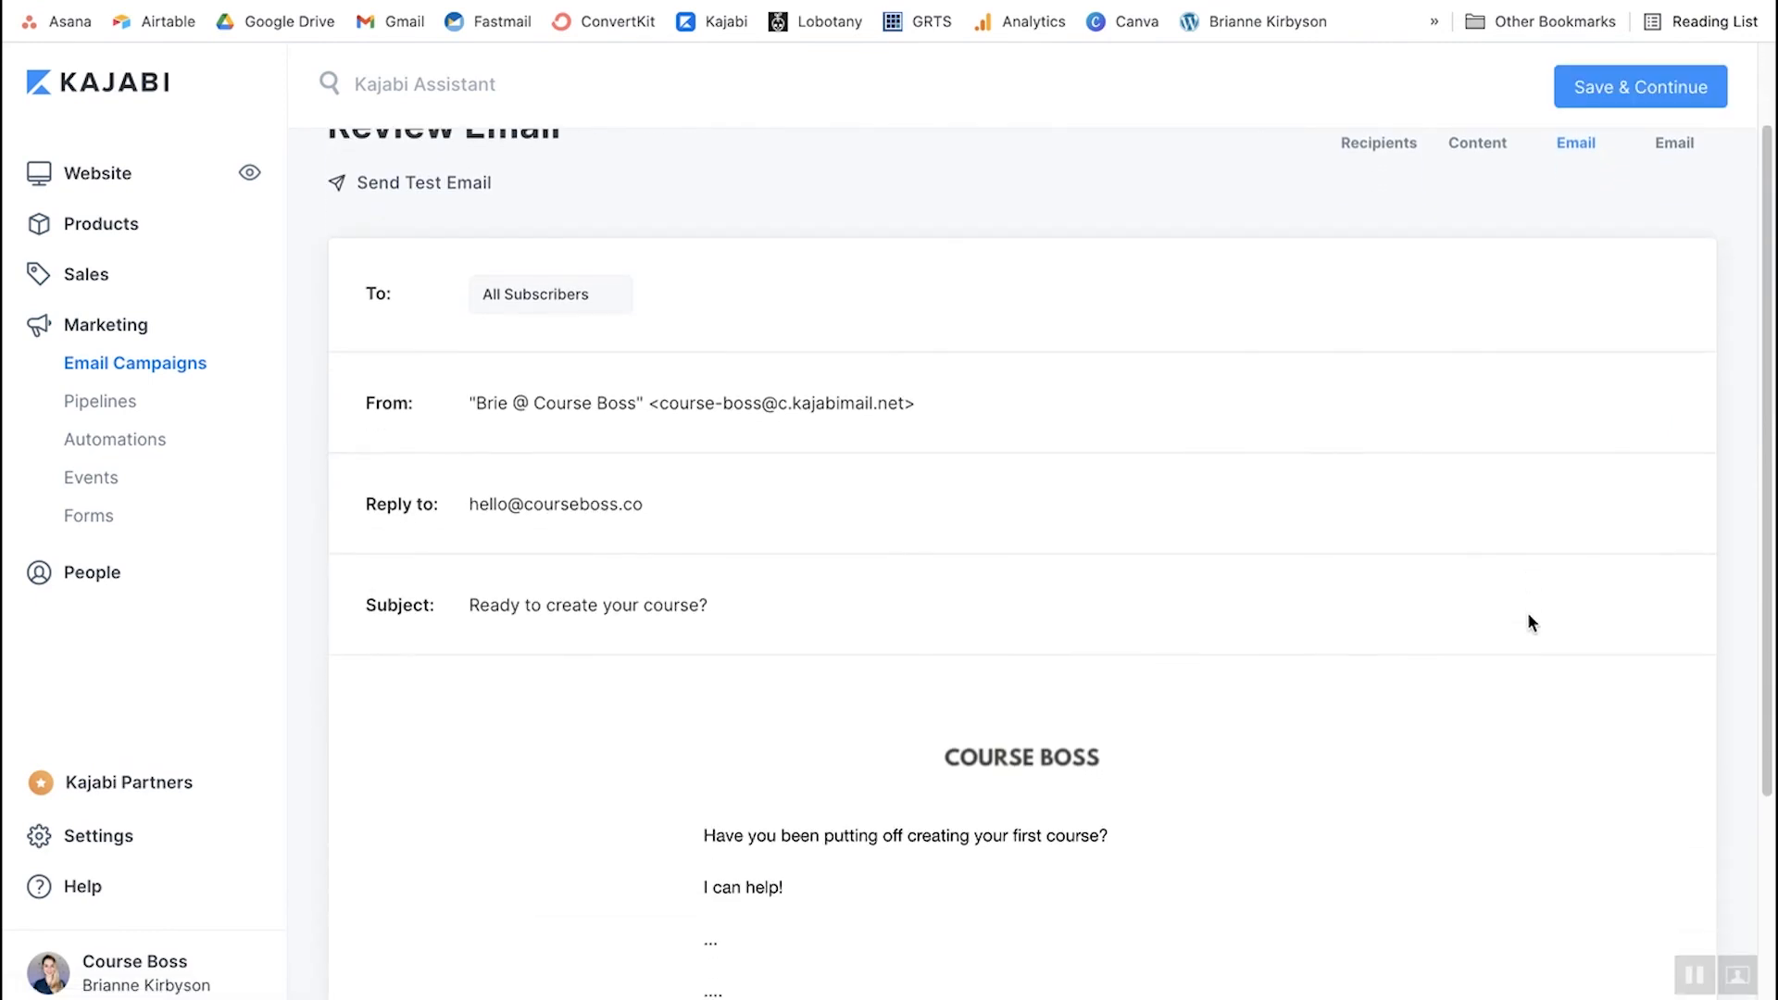
scroll(1528, 614, up, 5)
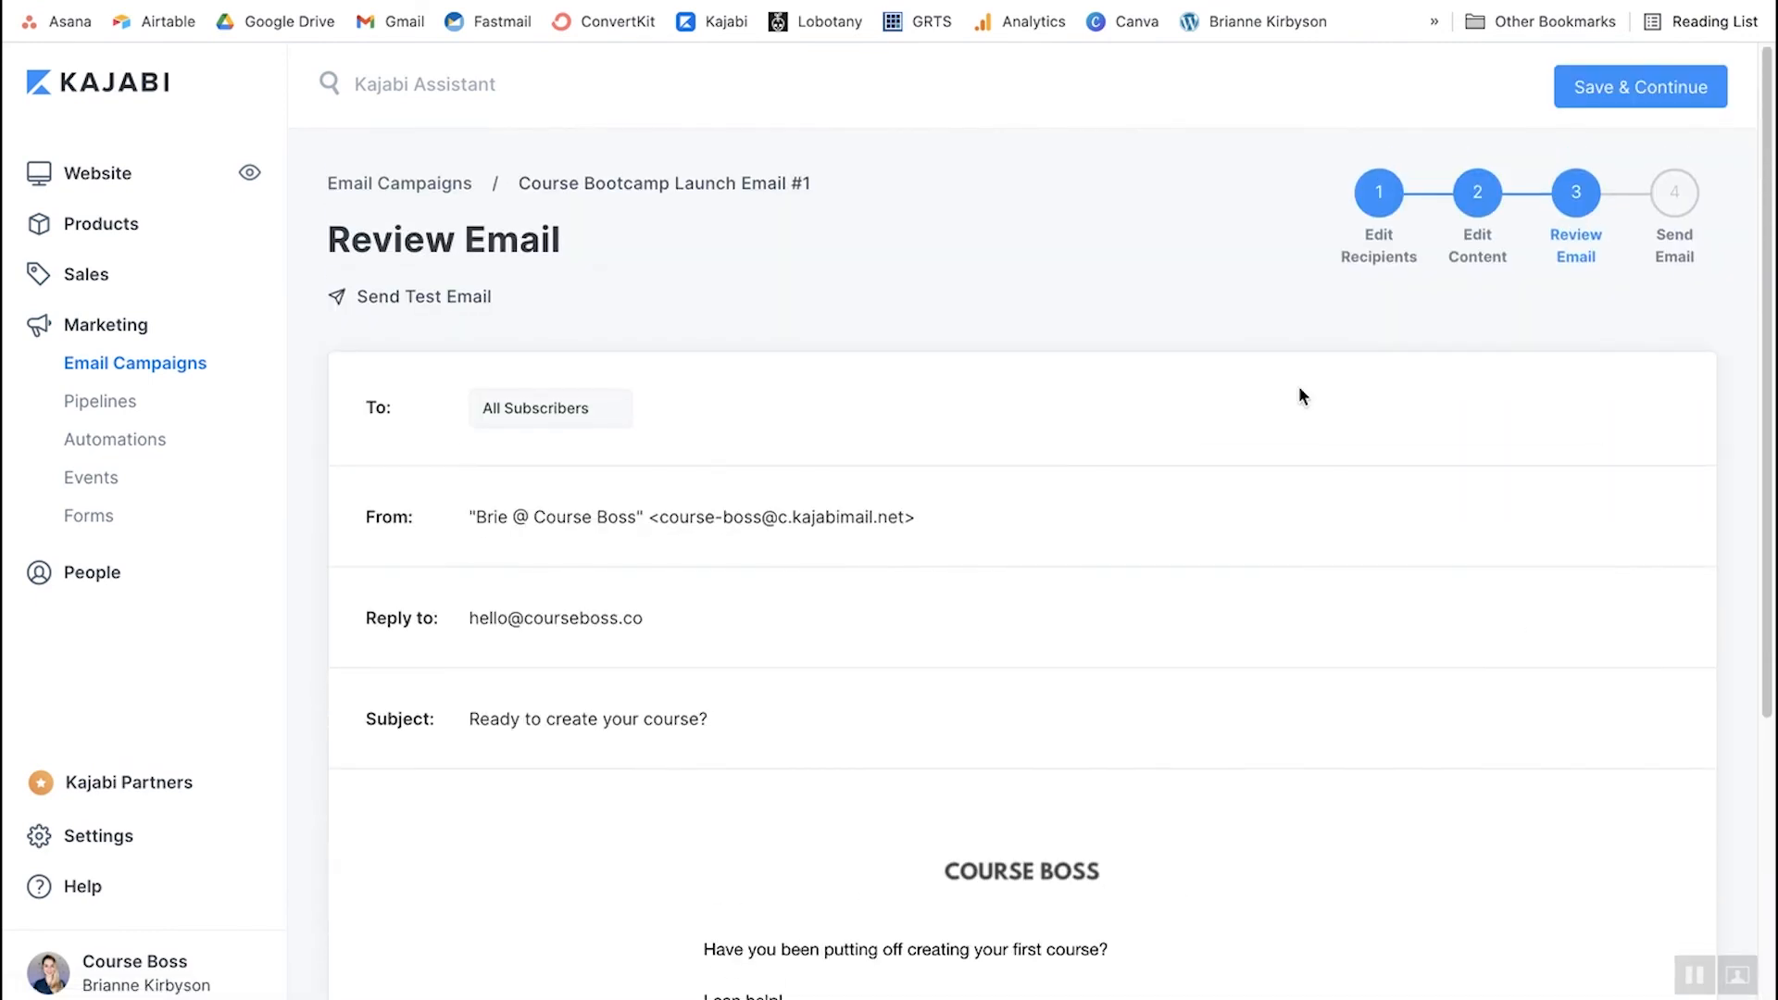
scroll(1308, 413, down, 5)
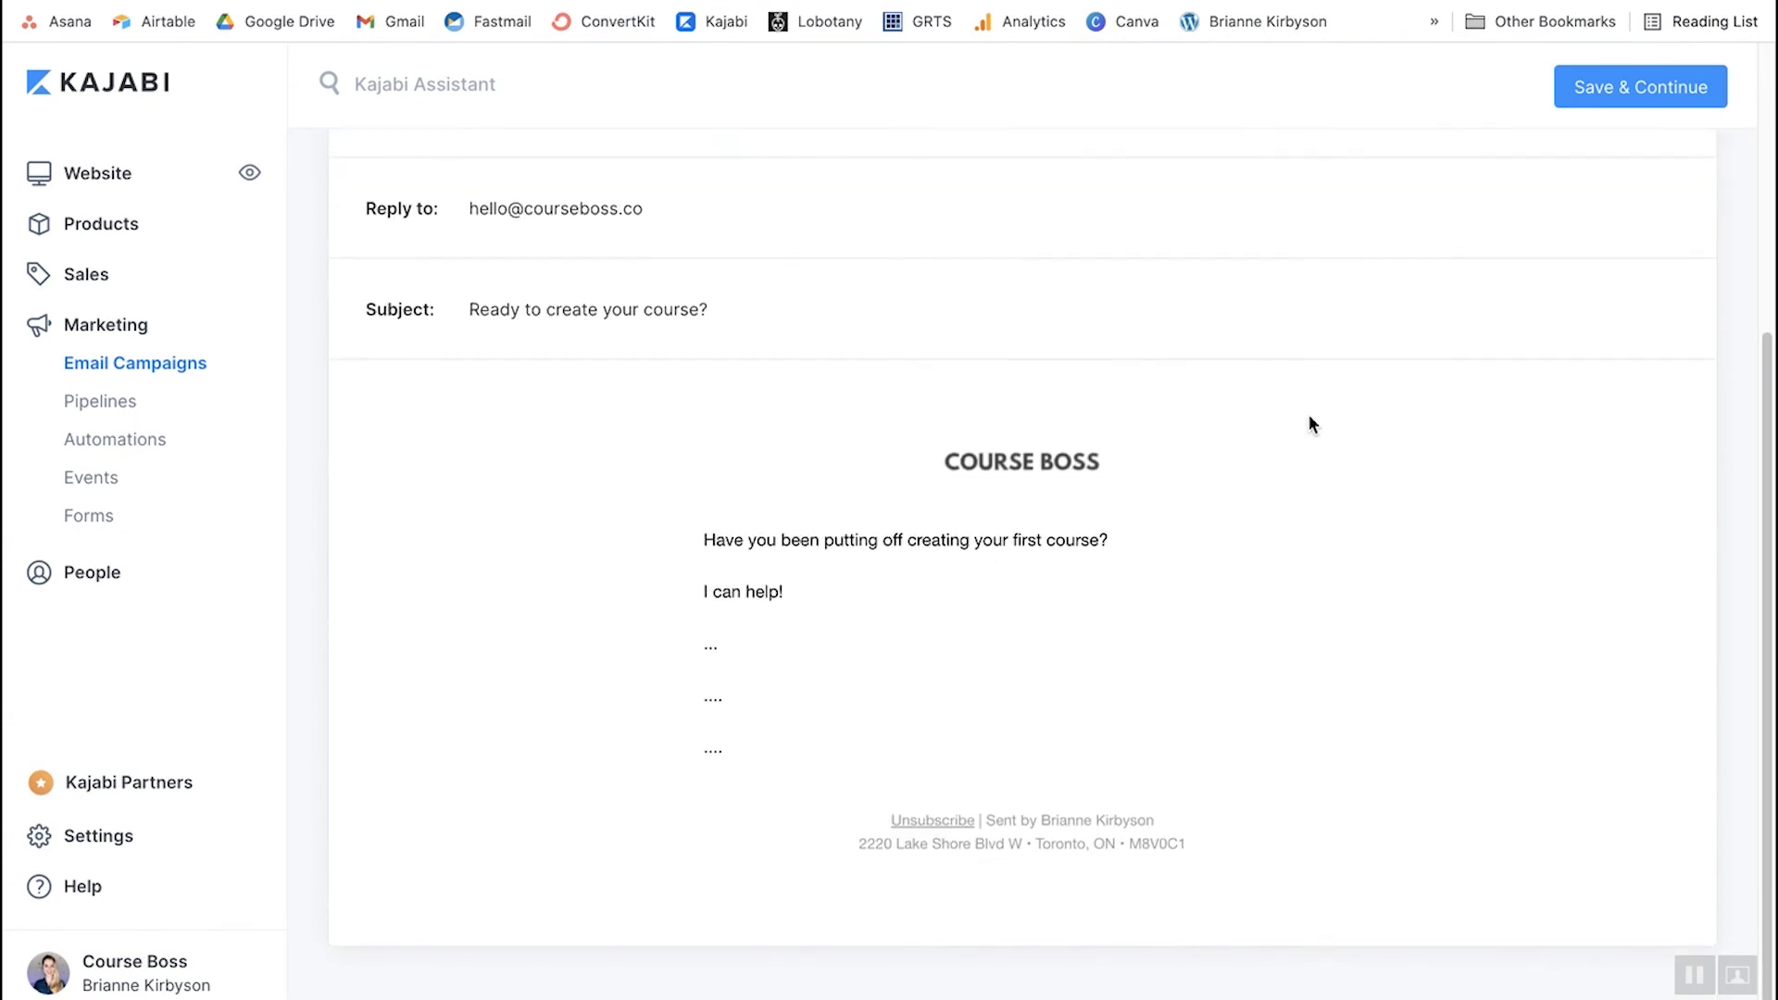
scroll(1308, 414, up, 5)
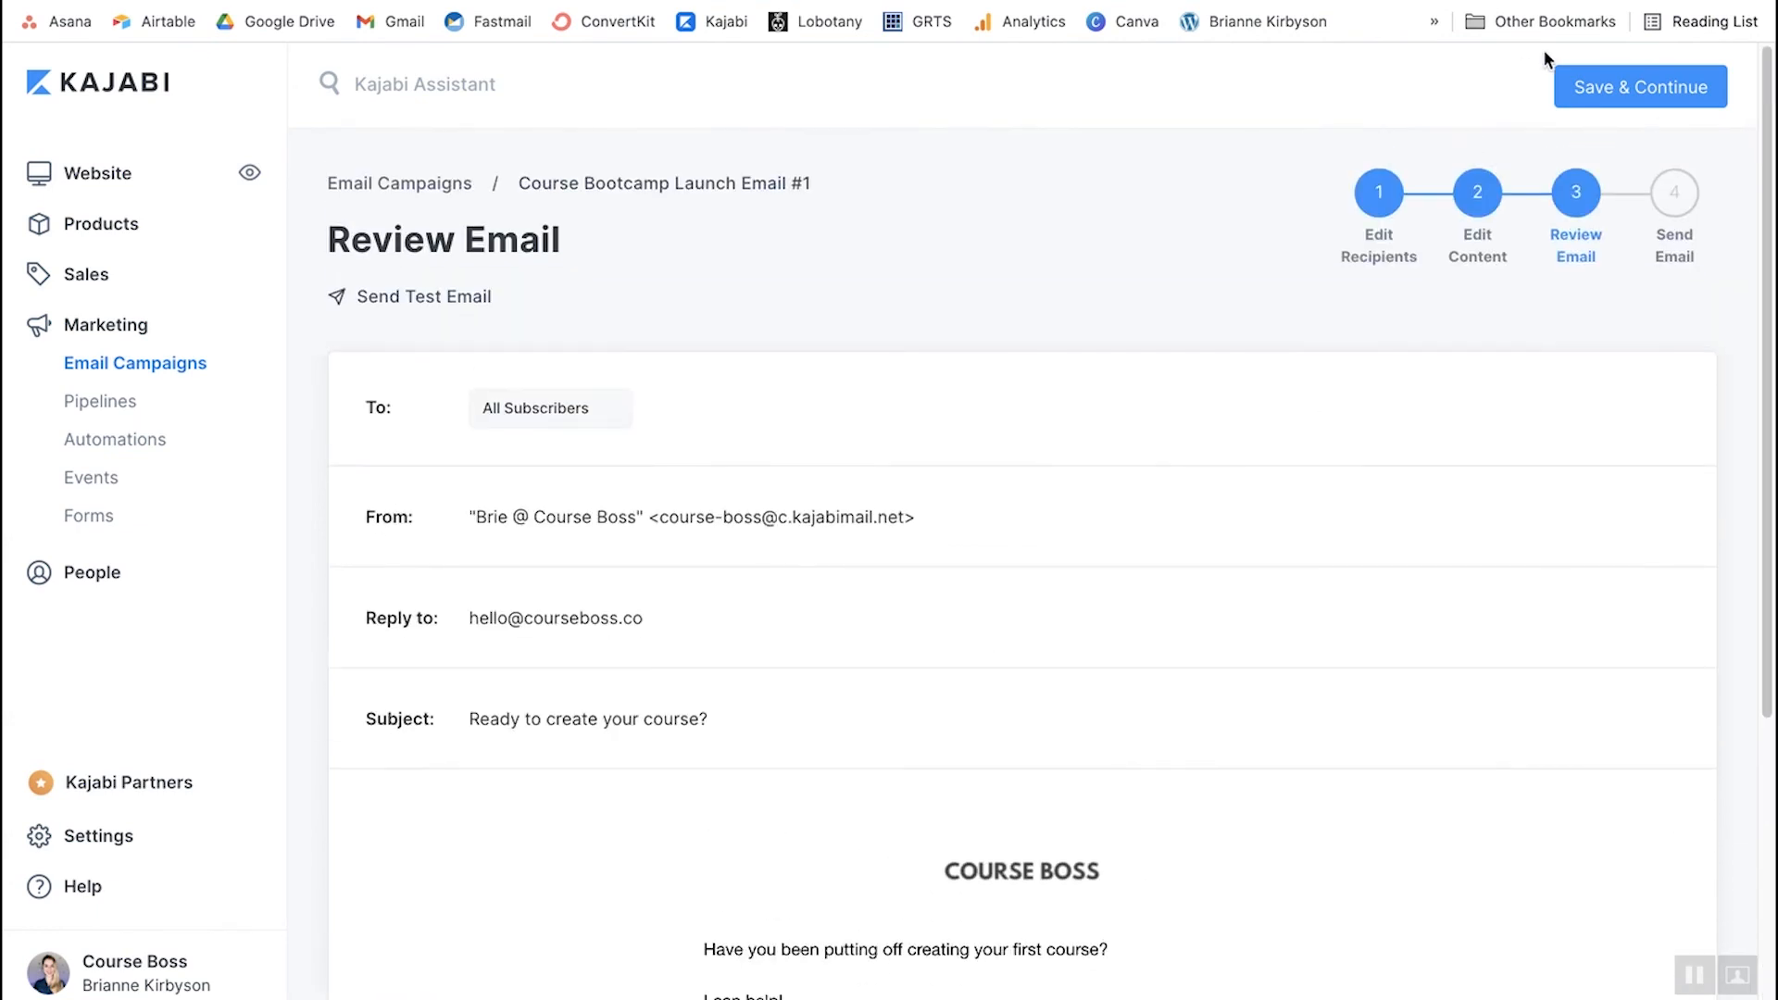
click(1597, 104)
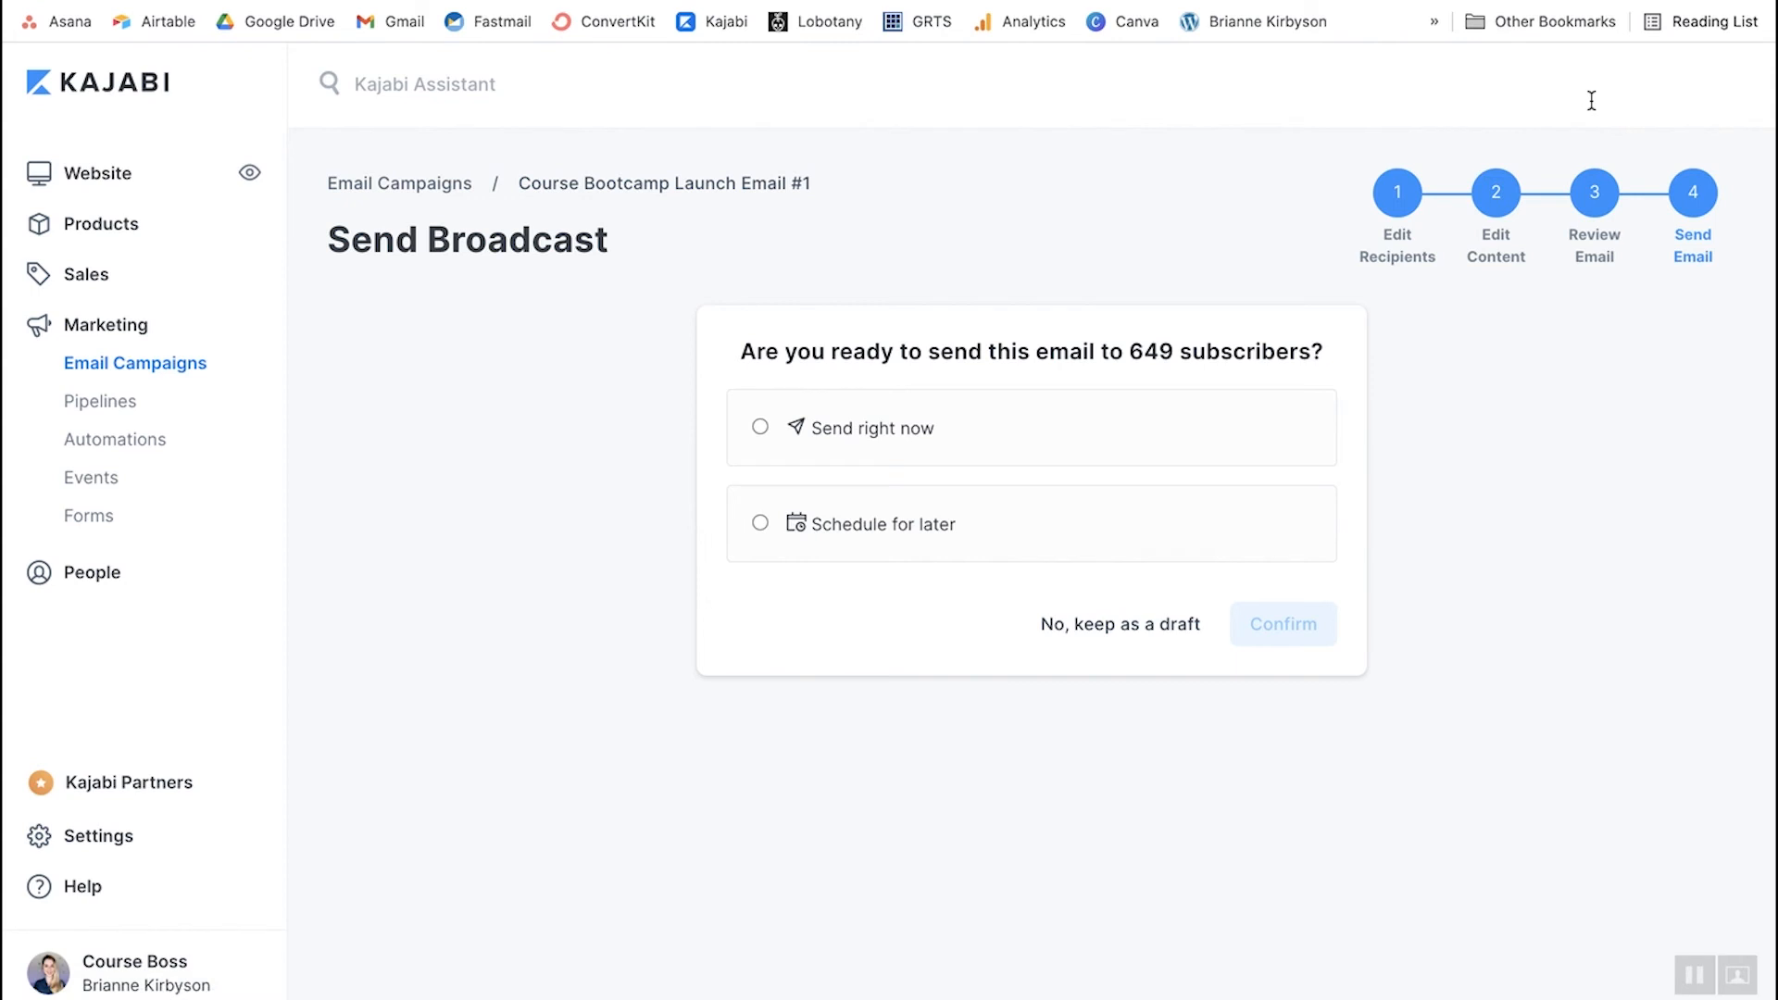
click(760, 523)
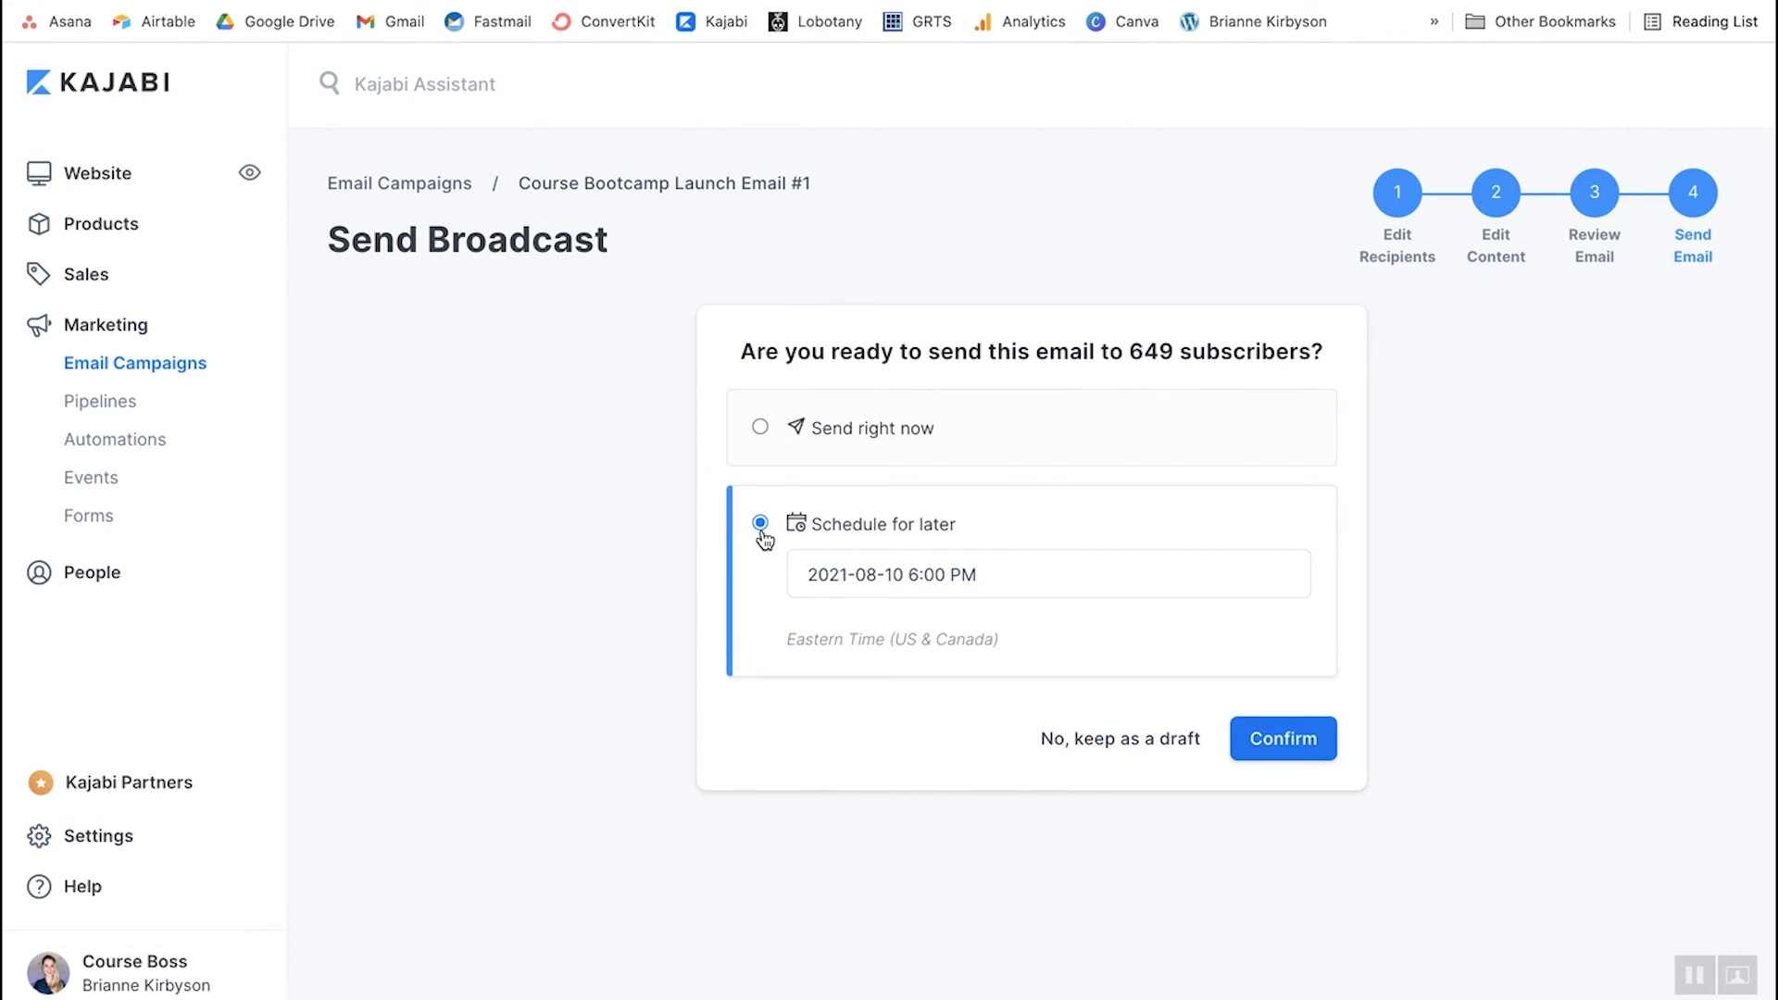
click(882, 575)
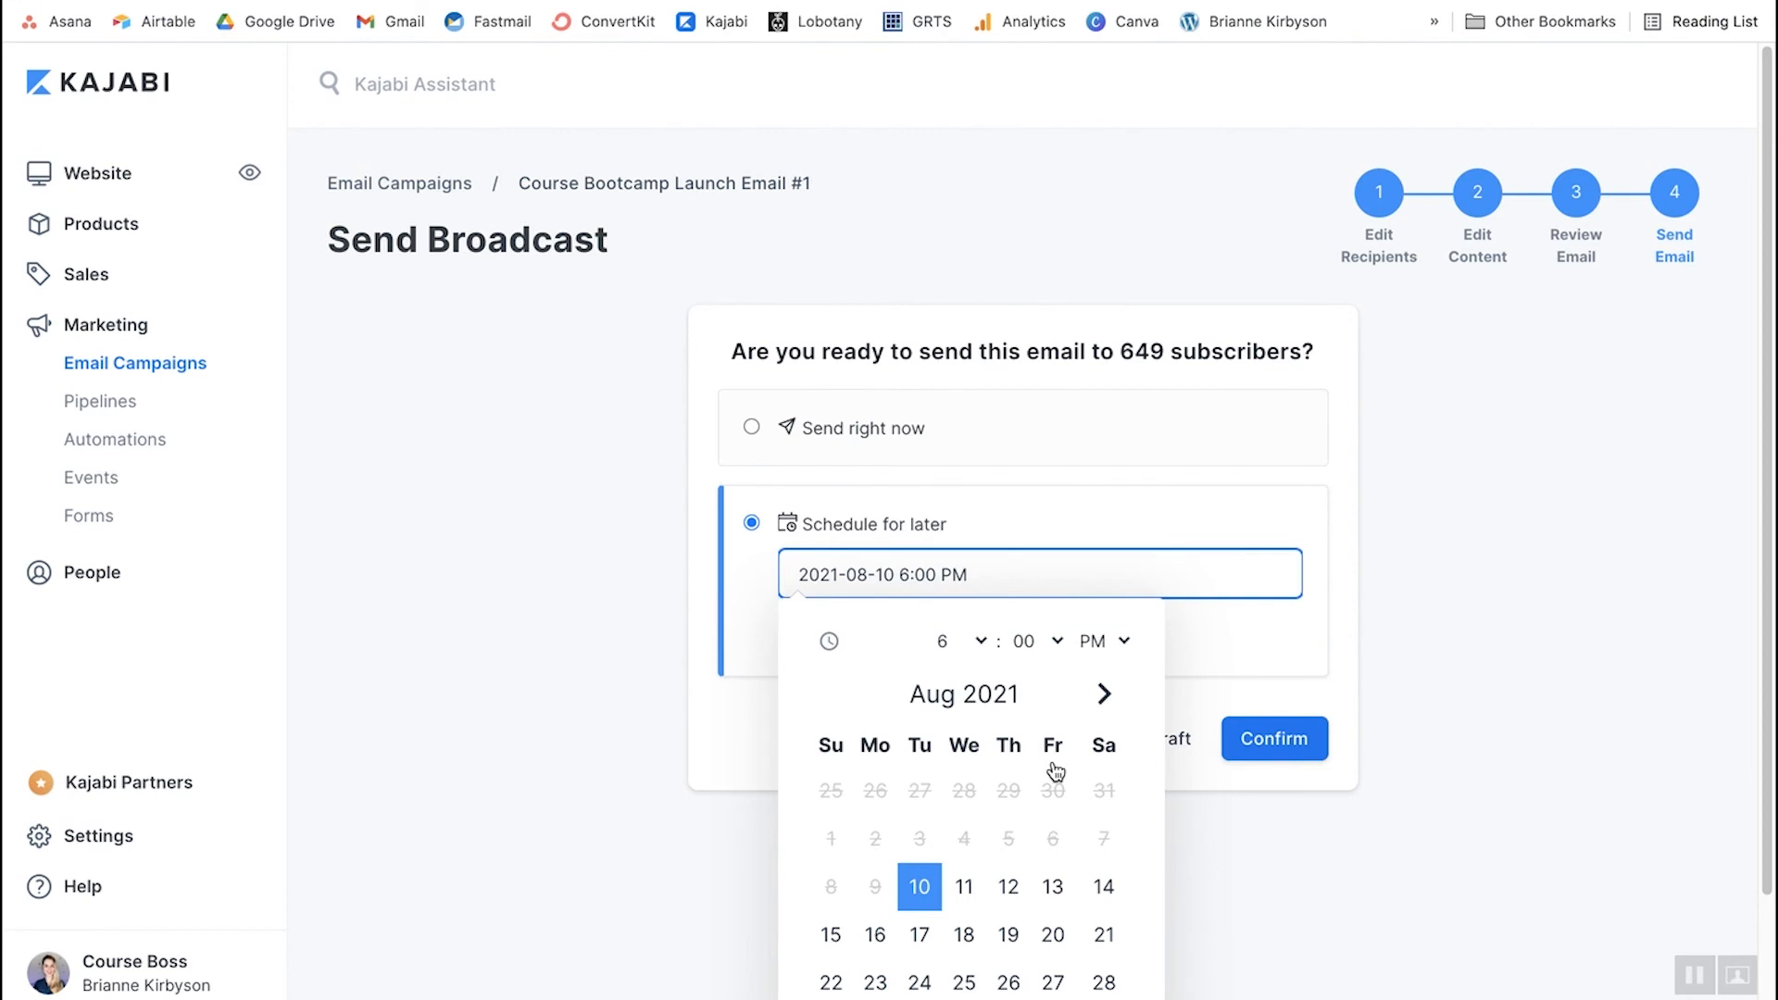
scroll(1051, 770, down, 2)
click(1105, 565)
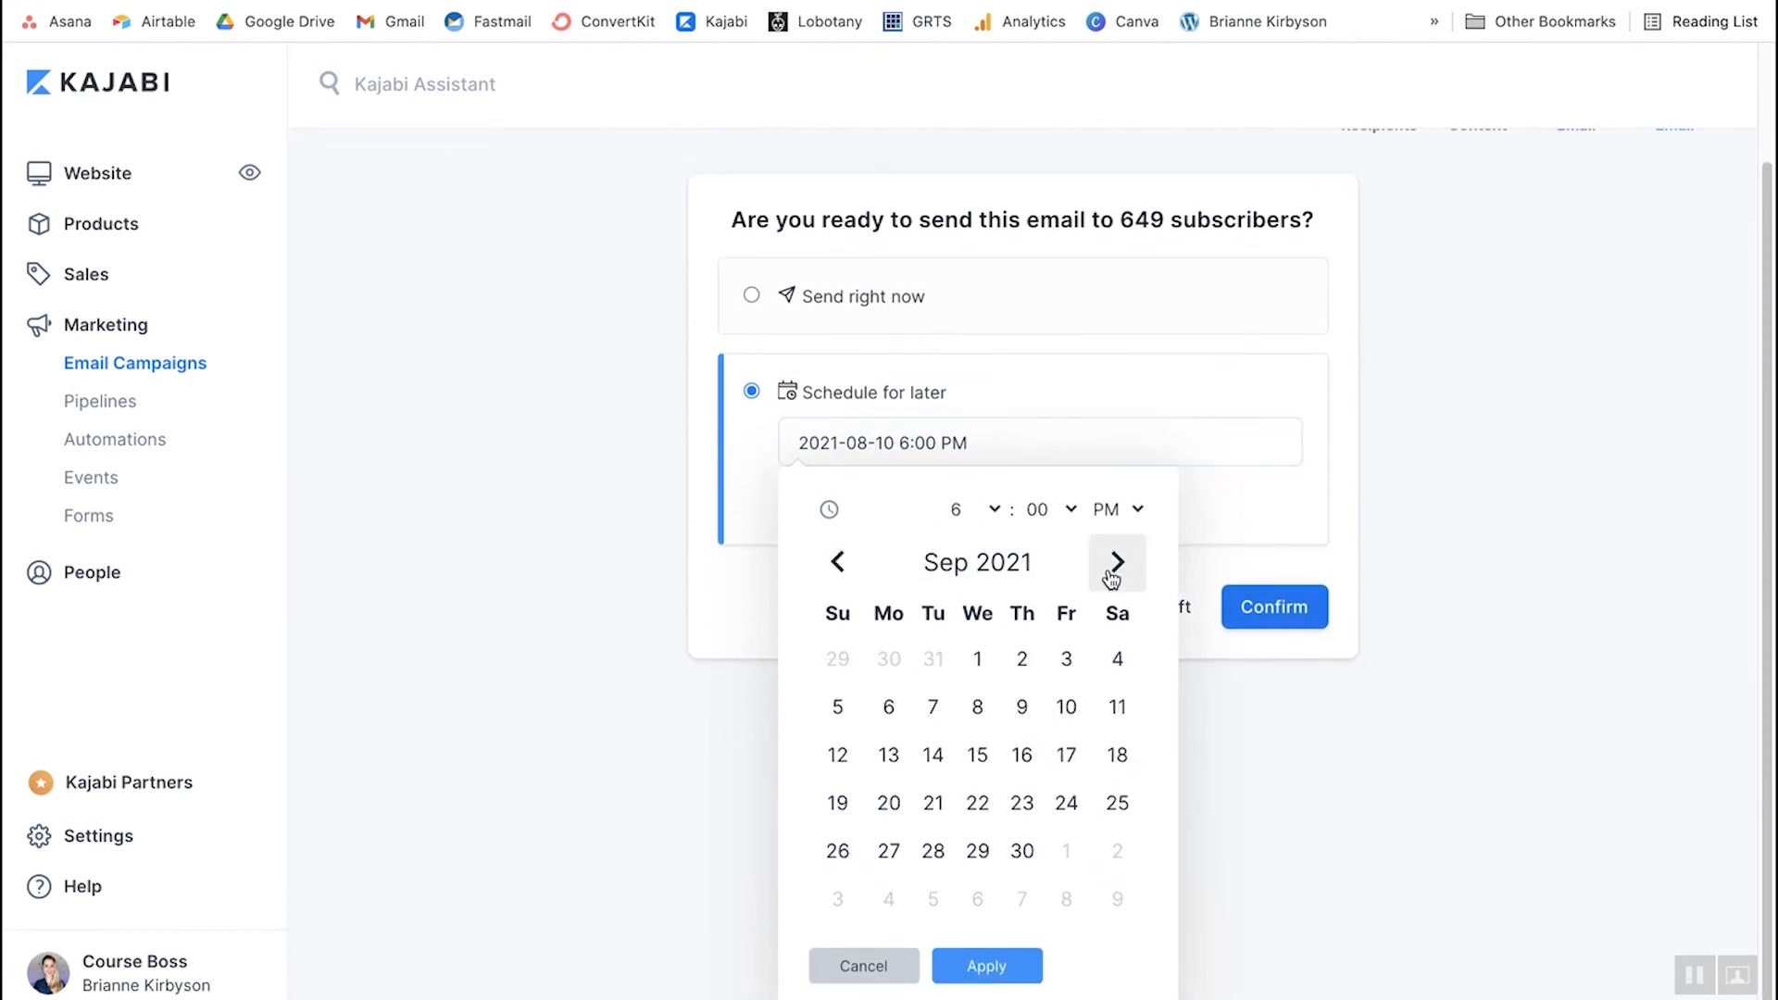
click(979, 660)
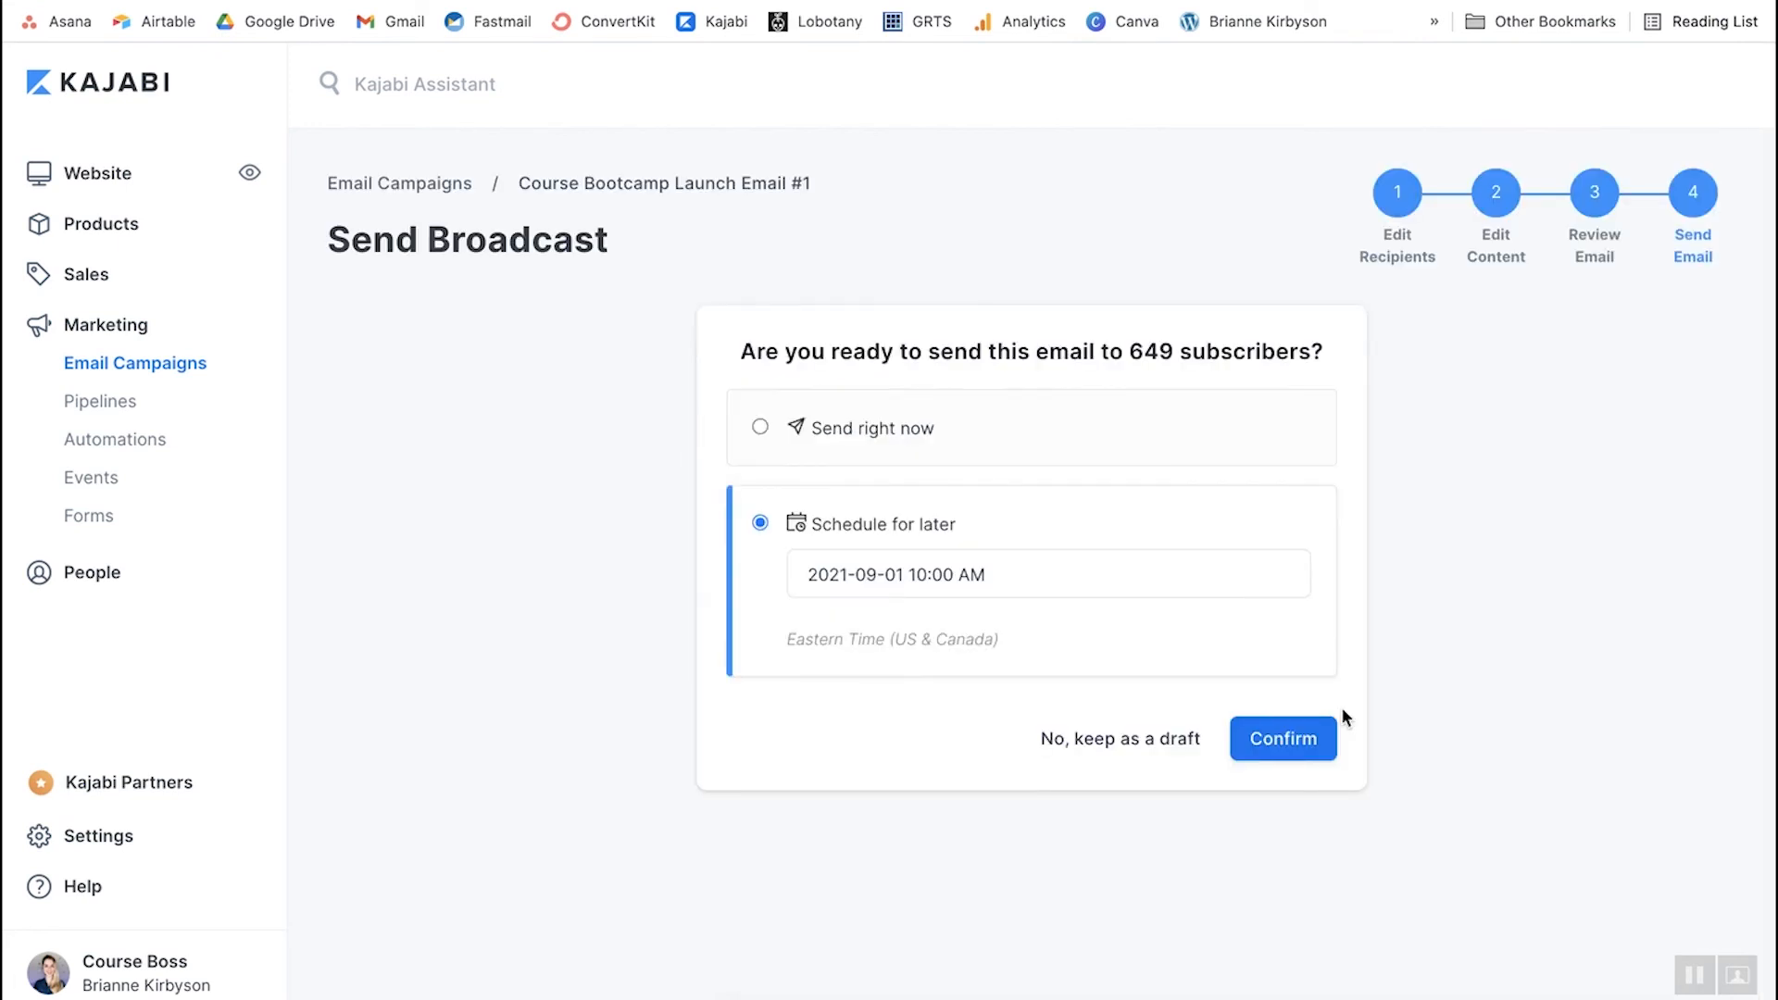
- Keep the broadcast as a draft instead of confirming its sending
click(1155, 746)
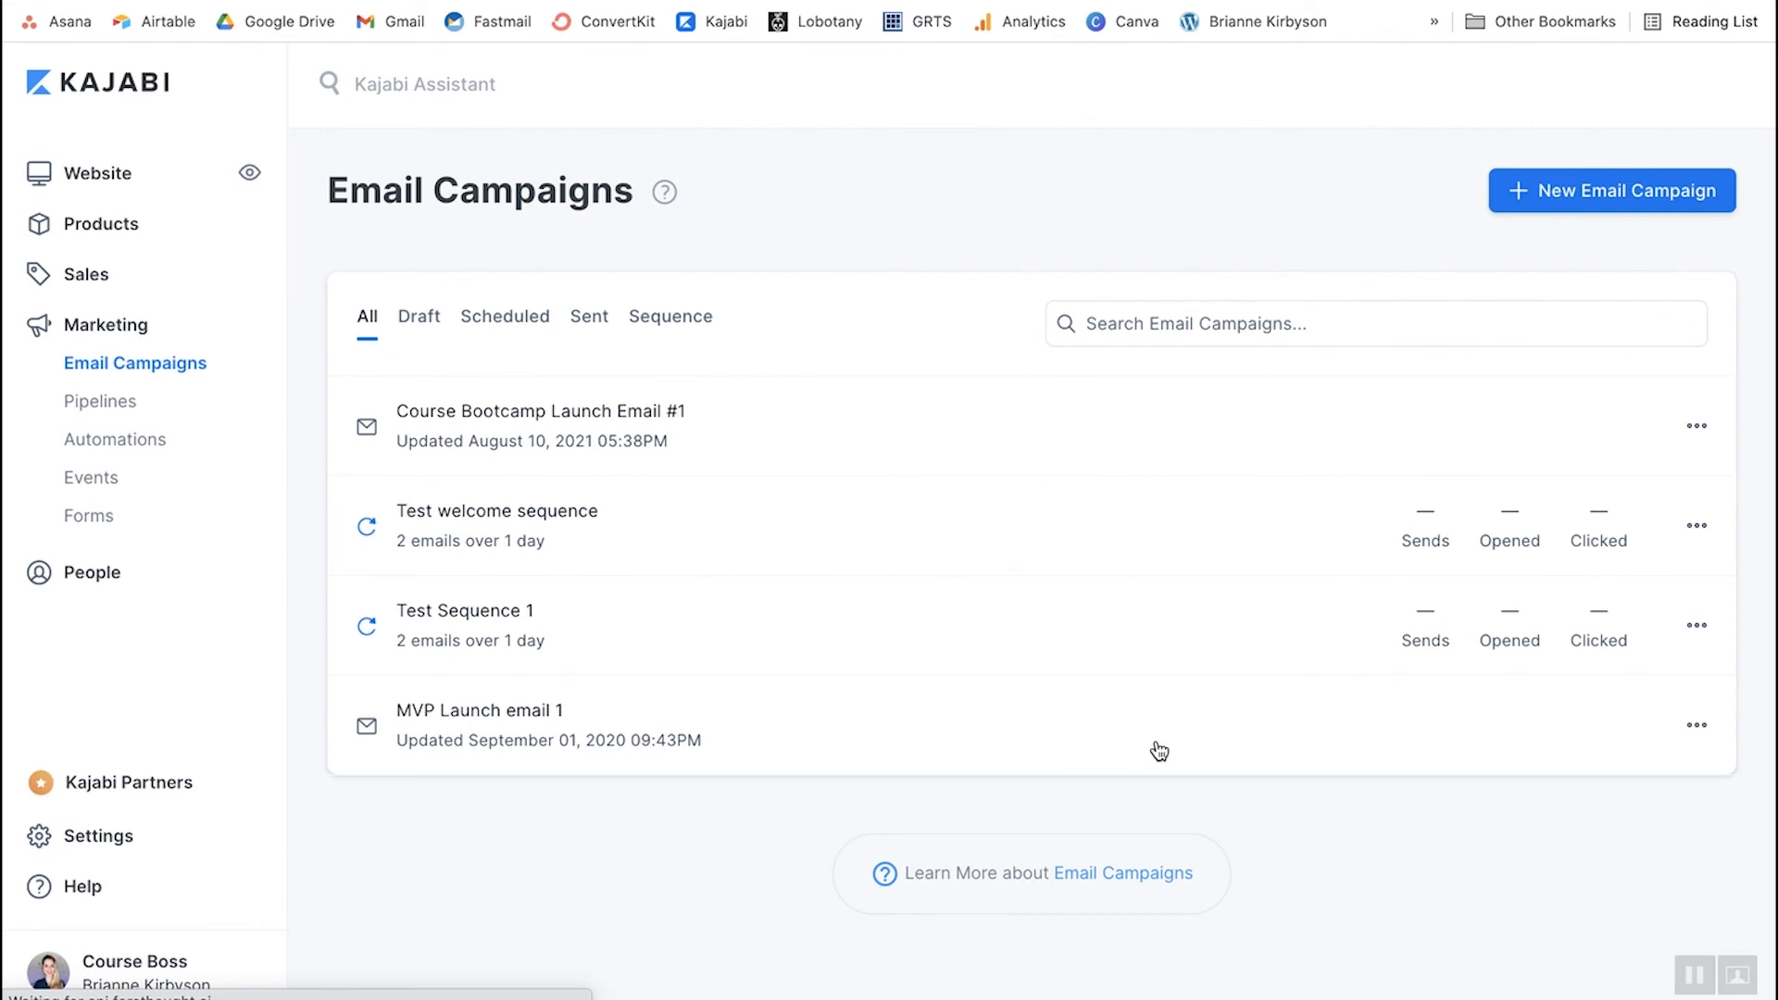